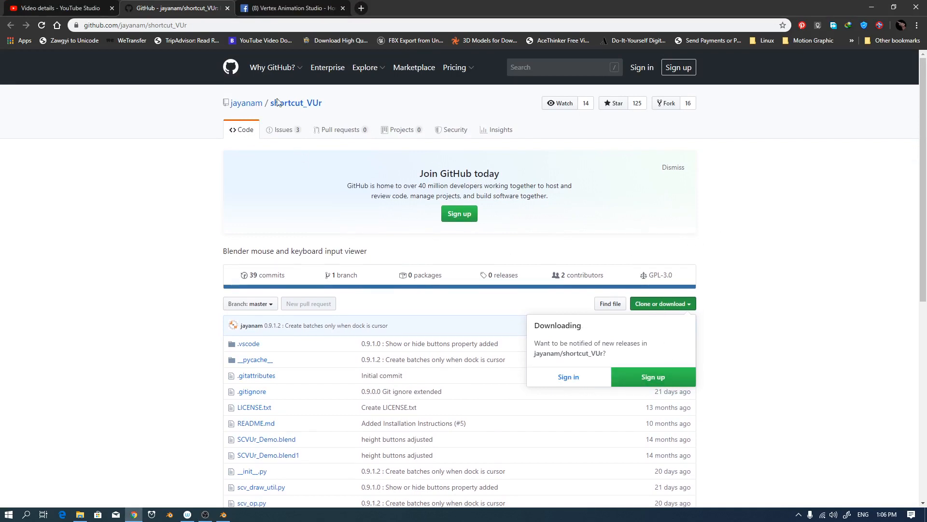
# Leave the browser, locate the downloaded shortcut_VUr-master archive on the desktop and switch to Blender.
pyautogui.click(874, 8)
pyautogui.click(870, 5)
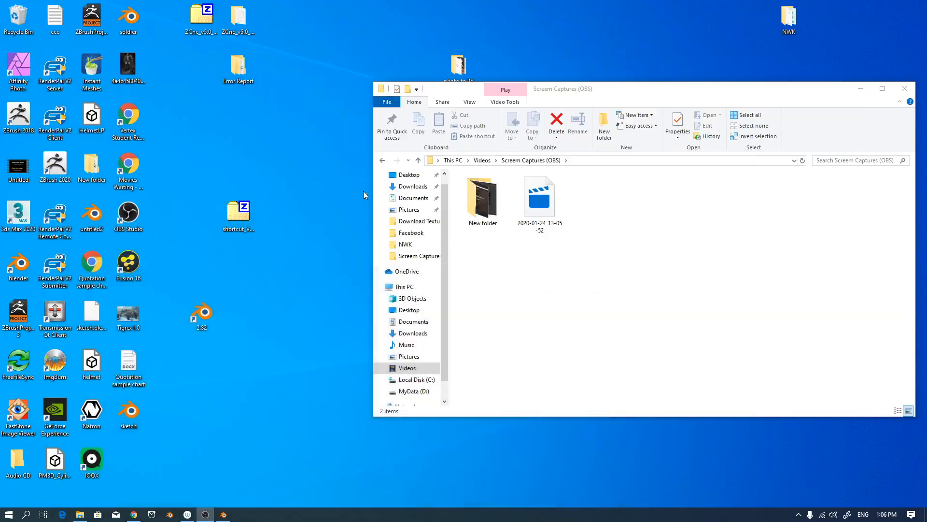
pyautogui.click(232, 215)
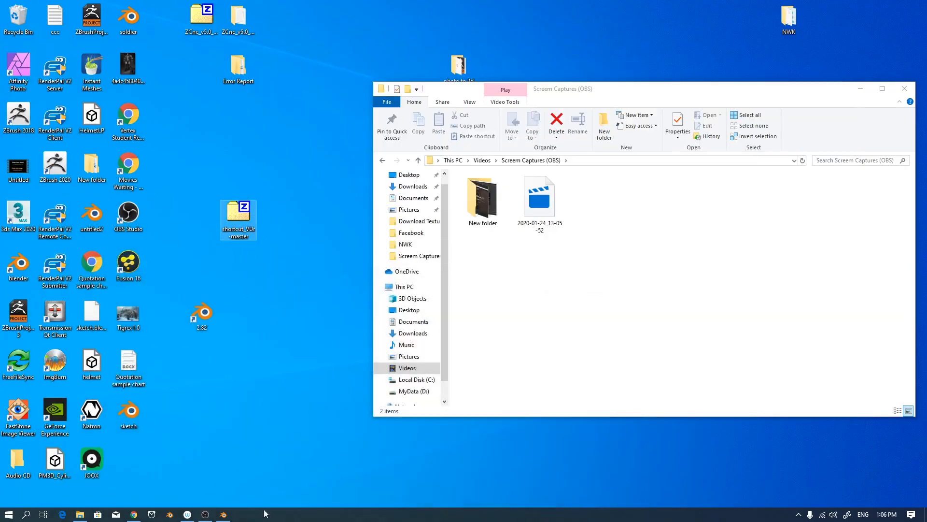
pyautogui.click(223, 515)
# Install the add-on from shortcut_VUr-master.zip in the Desktop folder through Blender's add-on preferences.
pyautogui.click(22, 18)
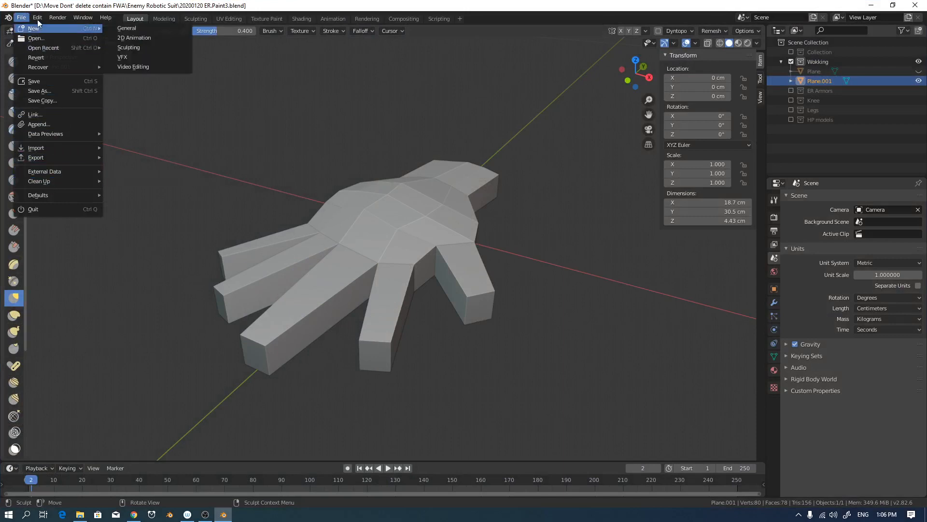
pyautogui.moveTo(38, 20)
pyautogui.click(69, 158)
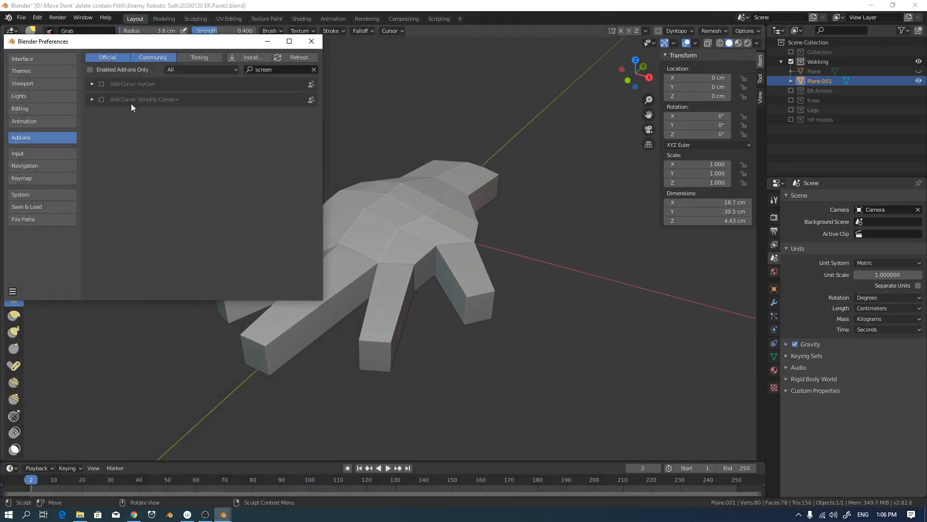
pyautogui.click(257, 57)
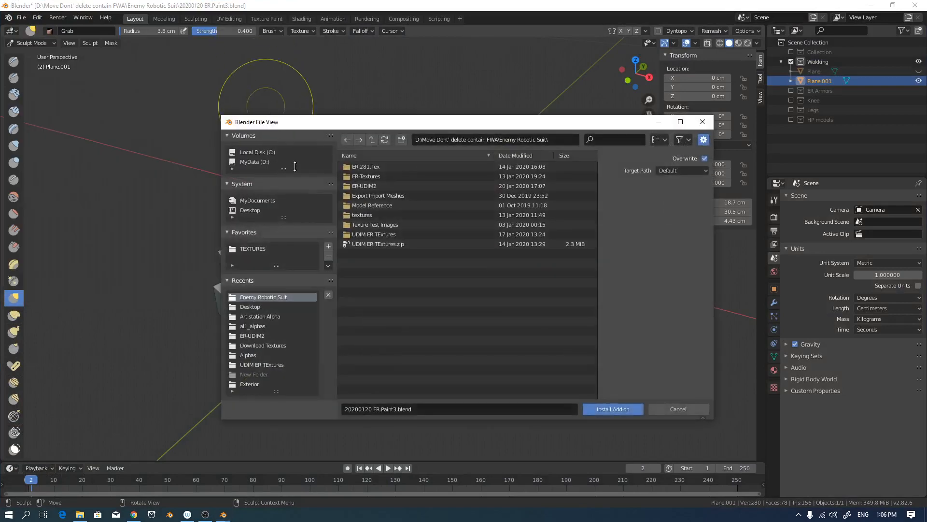
pyautogui.click(245, 212)
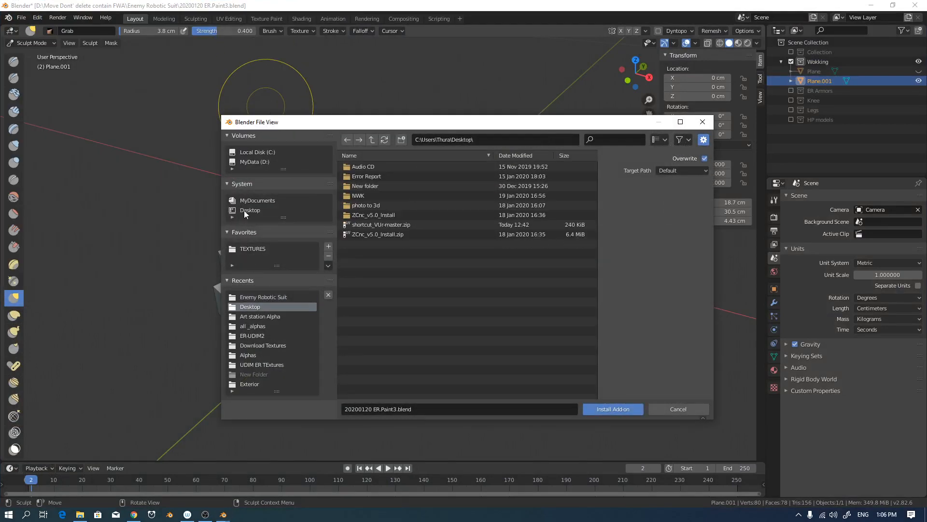
pyautogui.click(381, 224)
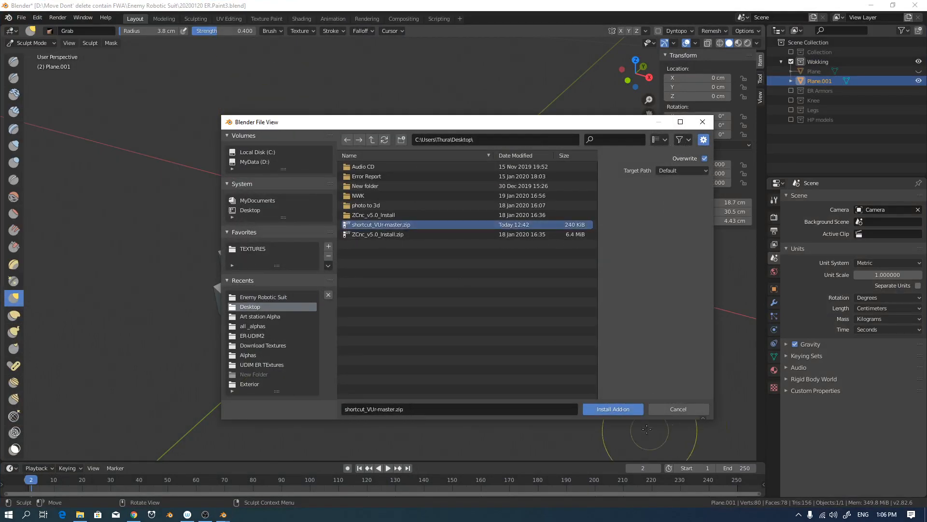
pyautogui.click(620, 409)
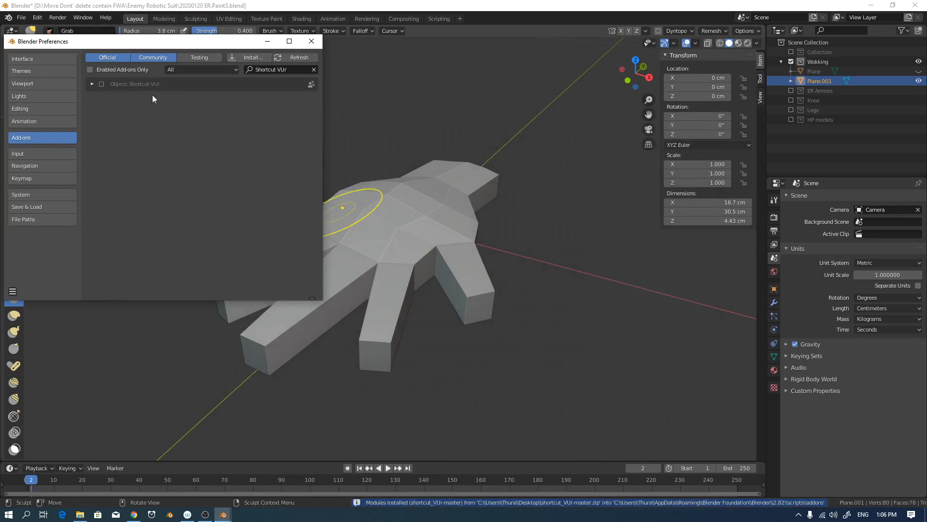
# Enable the Shortcut VUr add-on, close the preferences and show the add-on's settings beside the viewport.
pyautogui.click(102, 84)
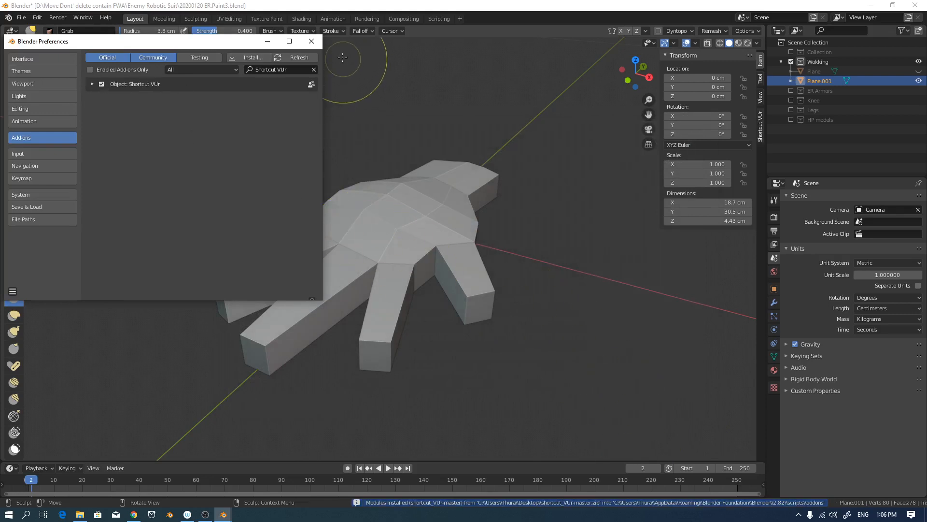
pyautogui.click(311, 41)
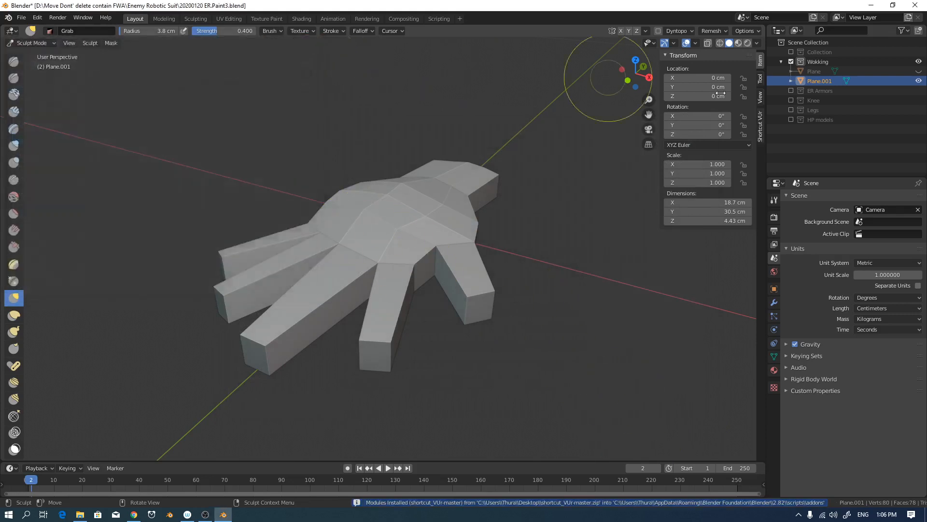
pyautogui.click(760, 127)
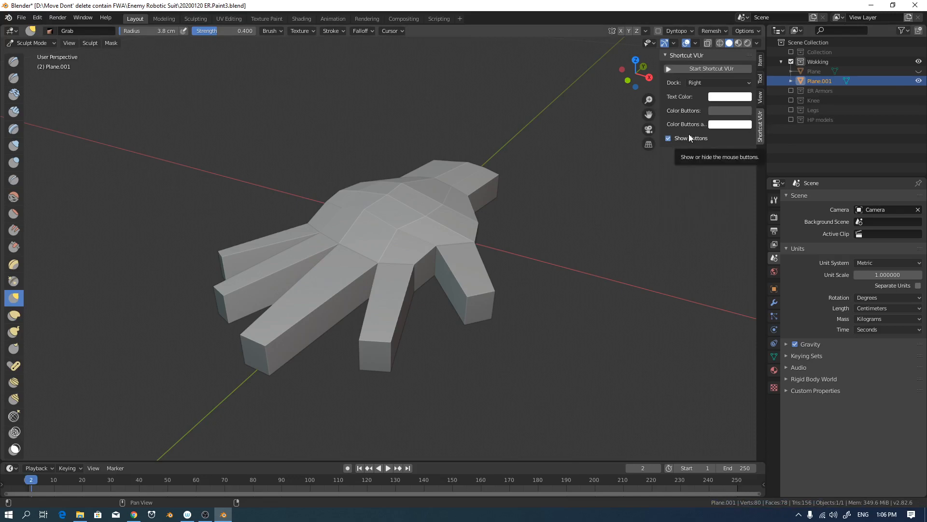
pyautogui.moveTo(617, 237); pyautogui.dragTo(600, 250, button='middle')
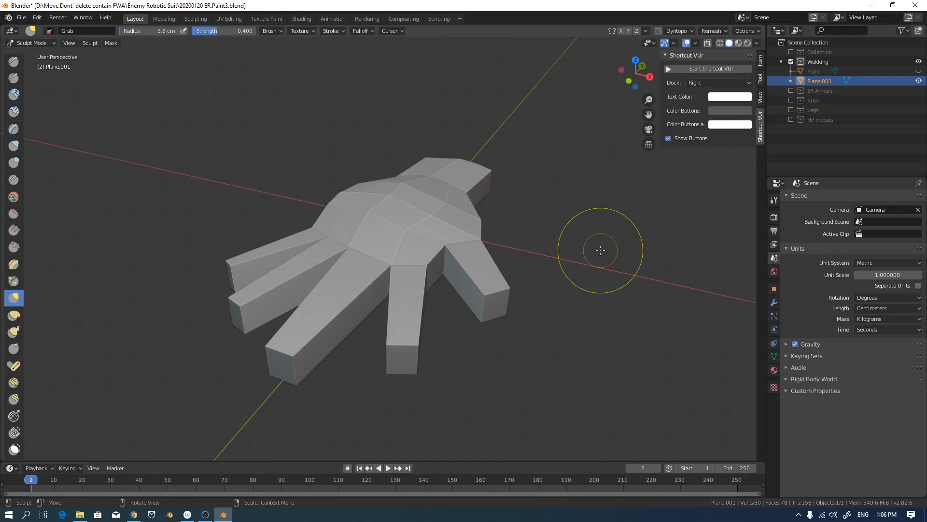
pyautogui.moveTo(601, 285); pyautogui.dragTo(604, 311, button='middle')
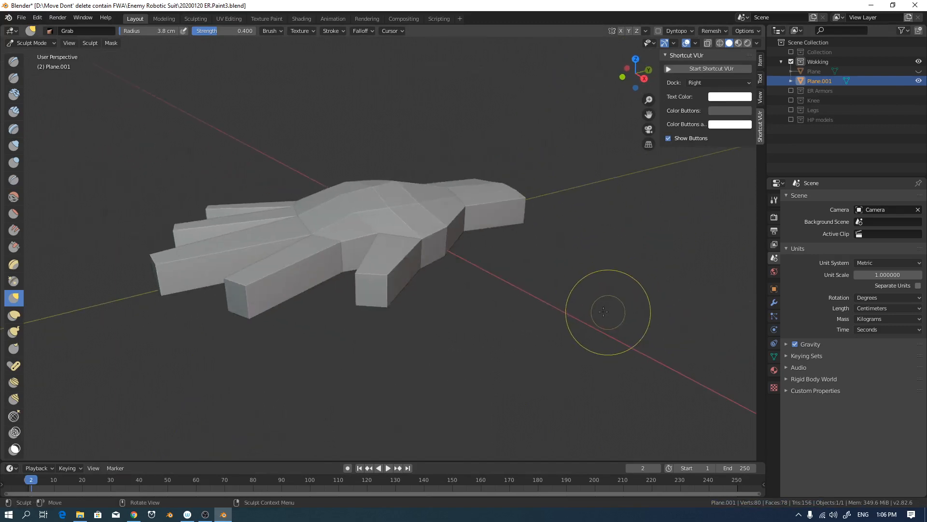
pyautogui.press('a')
pyautogui.click(551, 294)
pyautogui.press('a')
pyautogui.click(549, 293)
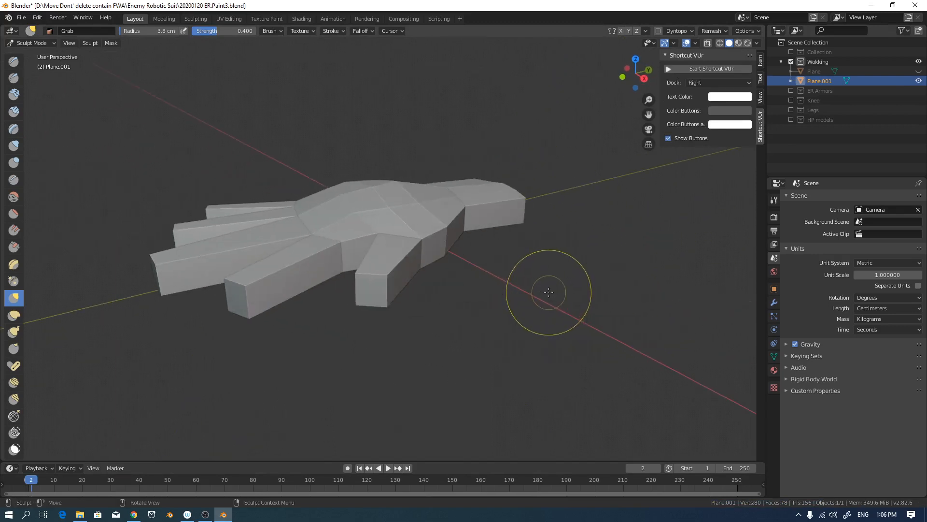
# Start the Shortcut VUr input display and test it by orbiting and panning around the hand.
pyautogui.click(678, 69)
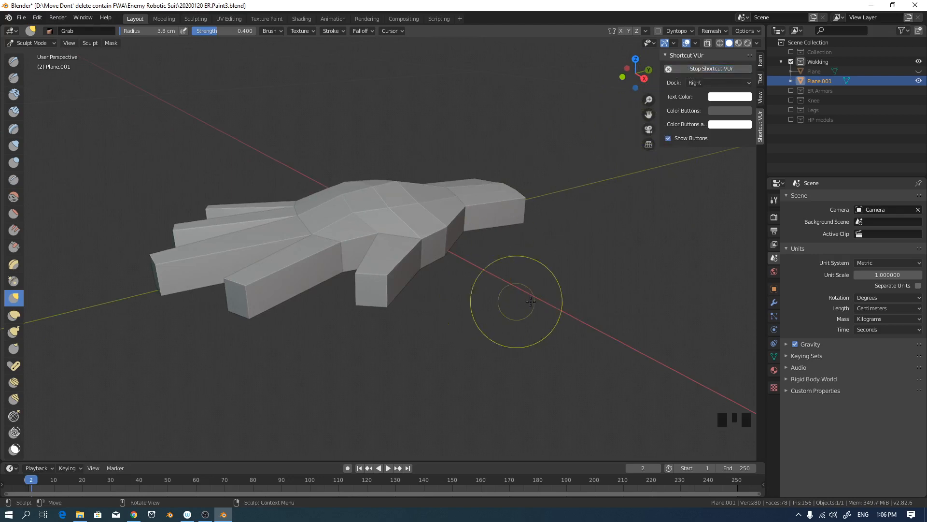
pyautogui.moveTo(513, 302); pyautogui.dragTo(561, 289, button='middle')
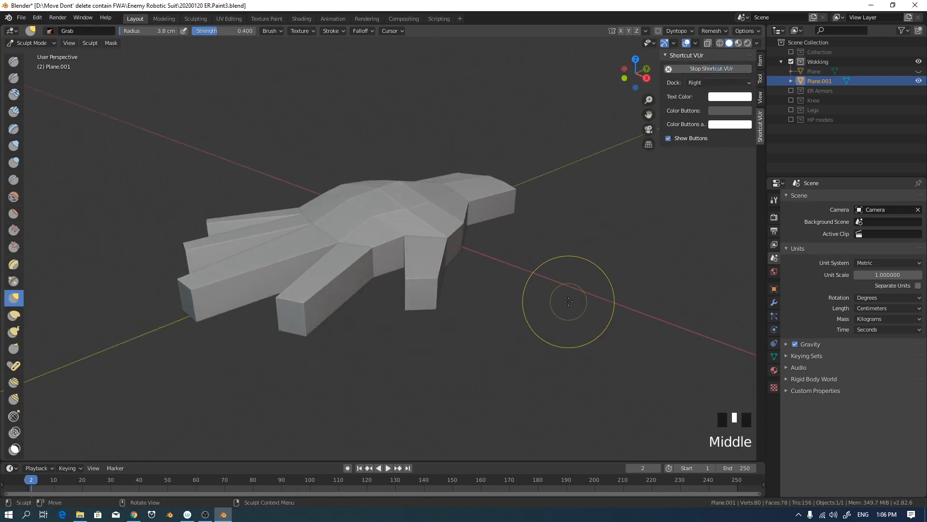
pyautogui.press('a')
pyautogui.click(552, 225)
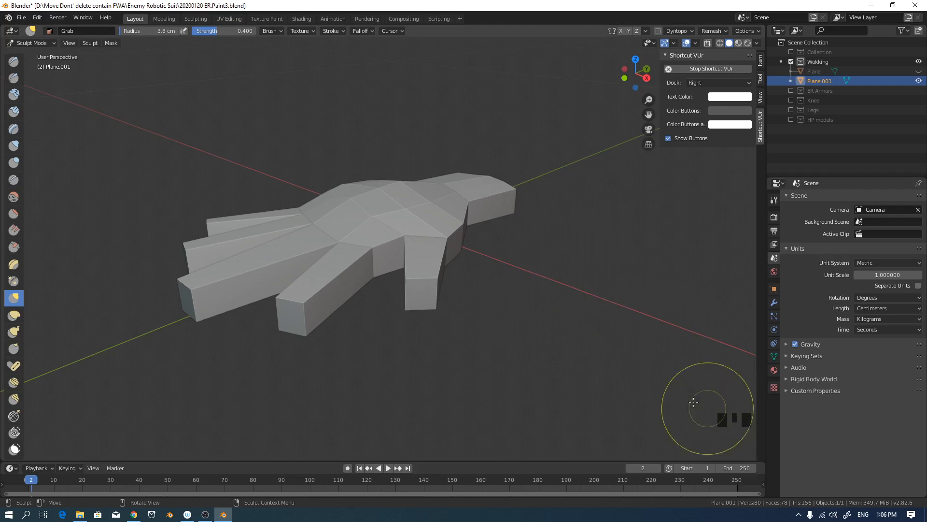
pyautogui.moveTo(595, 373); pyautogui.dragTo(561, 358, button='middle')
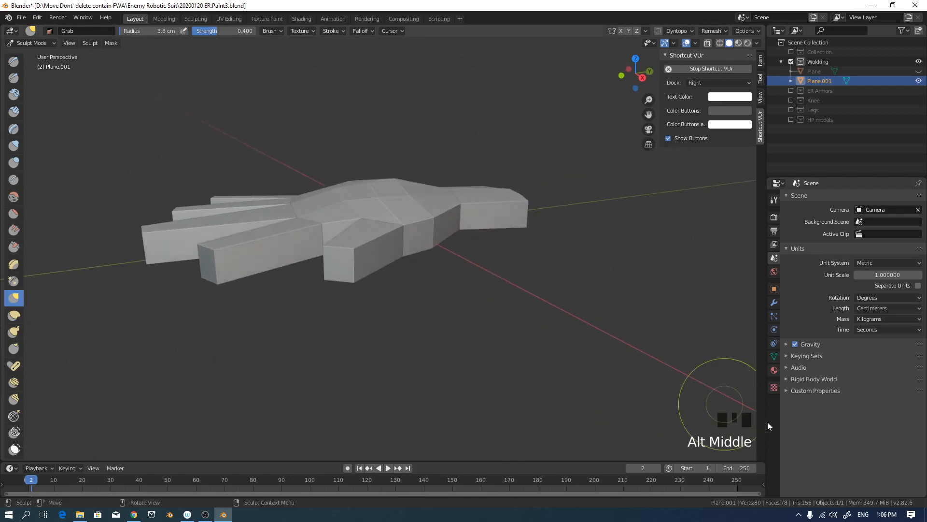
pyautogui.moveTo(710, 420); pyautogui.dragTo(729, 425, button='middle')
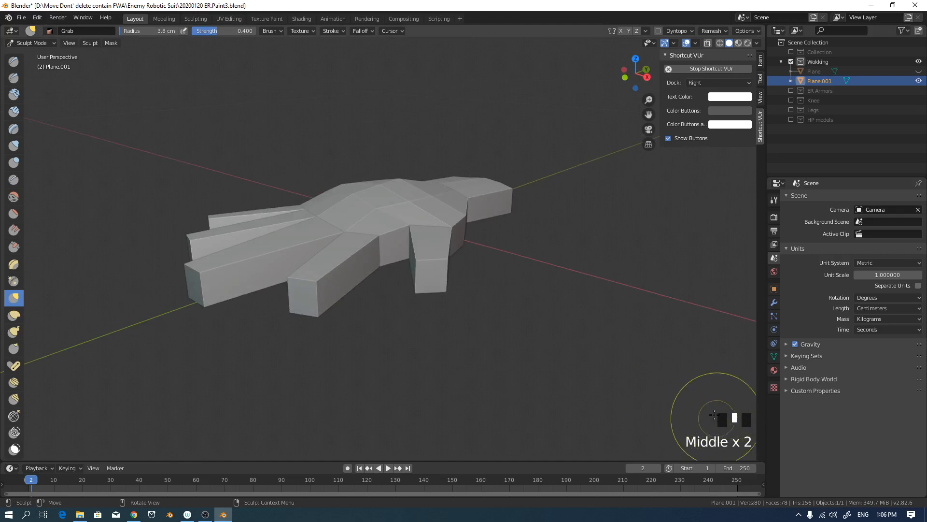
pyautogui.moveTo(676, 365); pyautogui.dragTo(259, 456, button='middle')
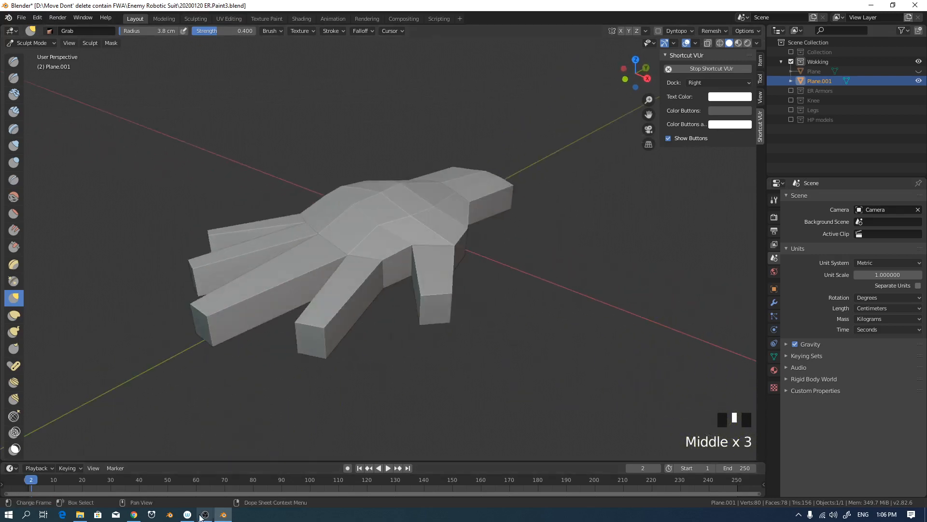
pyautogui.keyDown('shift'); pyautogui.moveTo(554, 342); pyautogui.dragTo(549, 249, button='middle'); pyautogui.keyUp('shift')
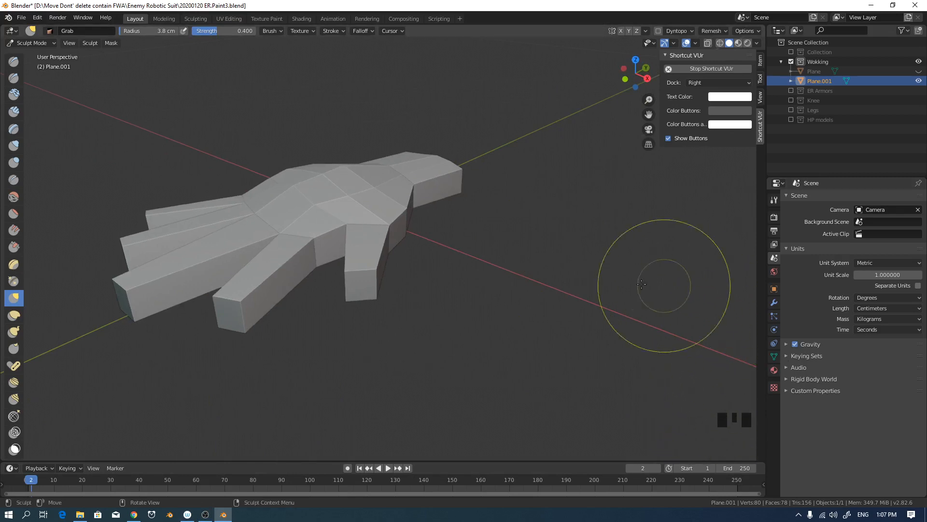
# Reshape the back of the hand, the wrist and the palm side with short Grab brush strokes at 0.400 strength.
pyautogui.moveTo(530, 284)
pyautogui.mouseDown(button='middle')
pyautogui.moveTo(586, 333)
pyautogui.moveTo(526, 310)
pyautogui.moveTo(546, 308)
pyautogui.moveTo(520, 332)
pyautogui.moveTo(546, 300)
pyautogui.moveTo(567, 293)
pyautogui.mouseUp(button='middle')
pyautogui.moveTo(355, 247); pyautogui.dragTo(341, 236)
pyautogui.moveTo(331, 213); pyautogui.dragTo(336, 208)
pyautogui.moveTo(336, 207); pyautogui.dragTo(332, 180, button='middle')
pyautogui.moveTo(470, 223); pyautogui.dragTo(477, 207)
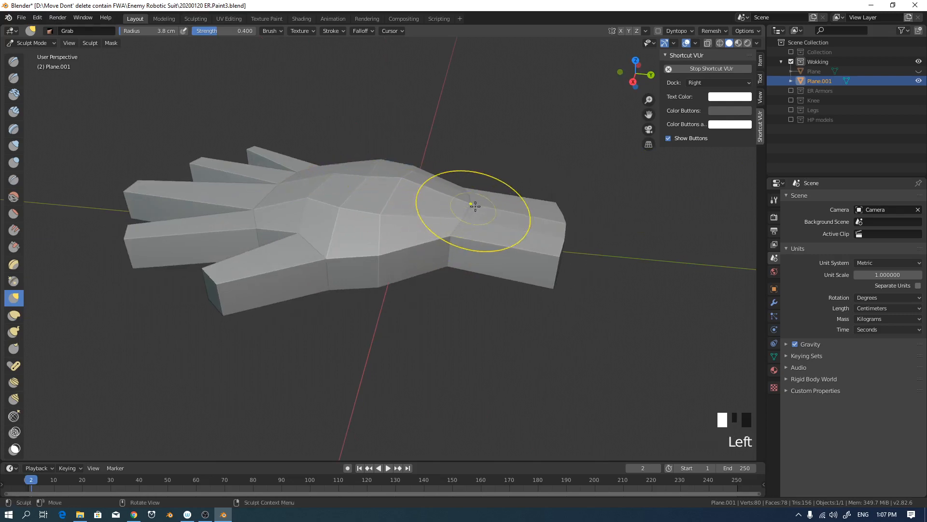
pyautogui.moveTo(476, 207)
pyautogui.mouseDown(button='middle')
pyautogui.moveTo(457, 177)
pyautogui.moveTo(404, 290)
pyautogui.mouseUp(button='middle')
pyautogui.moveTo(404, 290); pyautogui.dragTo(383, 274)
pyautogui.moveTo(383, 275); pyautogui.dragTo(372, 269)
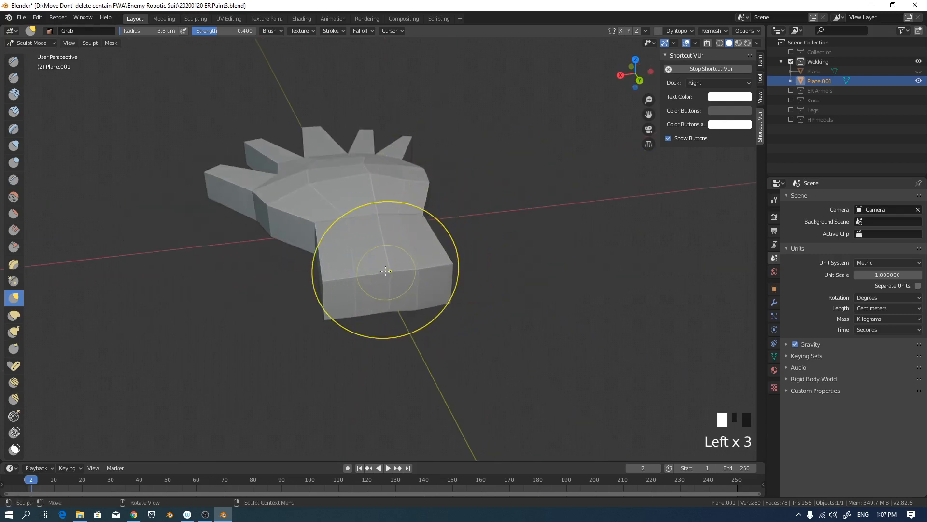
pyautogui.moveTo(373, 269); pyautogui.dragTo(478, 196, button='middle')
pyautogui.moveTo(477, 196); pyautogui.dragTo(494, 230)
pyautogui.moveTo(494, 229); pyautogui.dragTo(556, 329, button='middle')
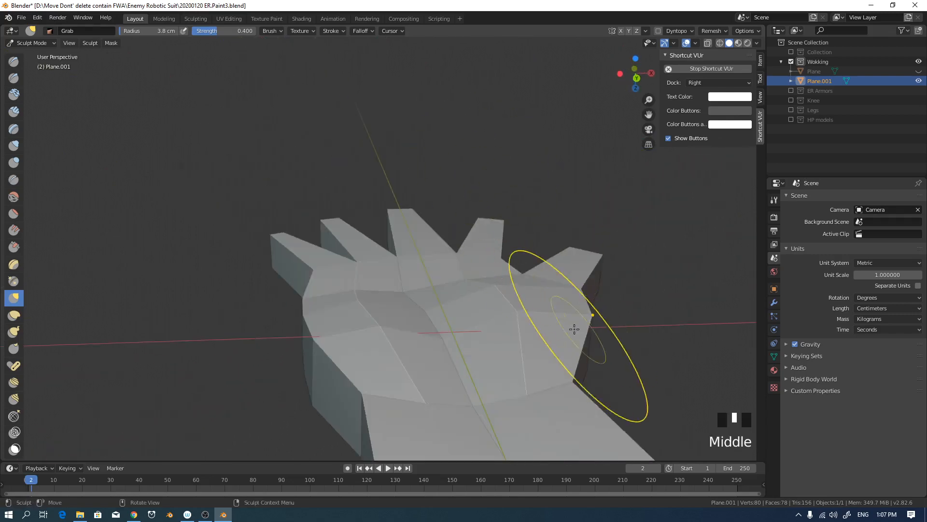
pyautogui.moveTo(555, 329); pyautogui.dragTo(520, 305)
pyautogui.click(331, 306)
pyautogui.click(333, 309)
pyautogui.click(333, 312)
pyautogui.click(333, 311)
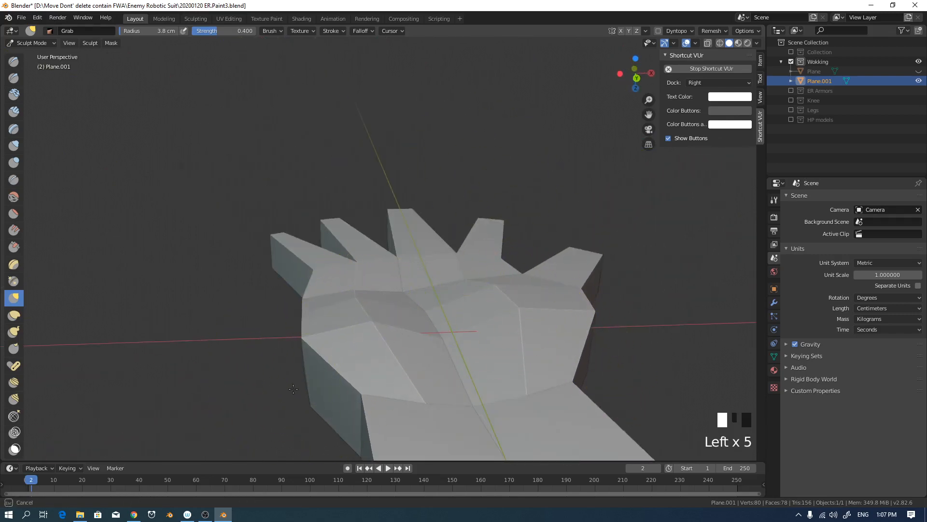
pyautogui.moveTo(427, 303); pyautogui.dragTo(502, 178, button='middle')
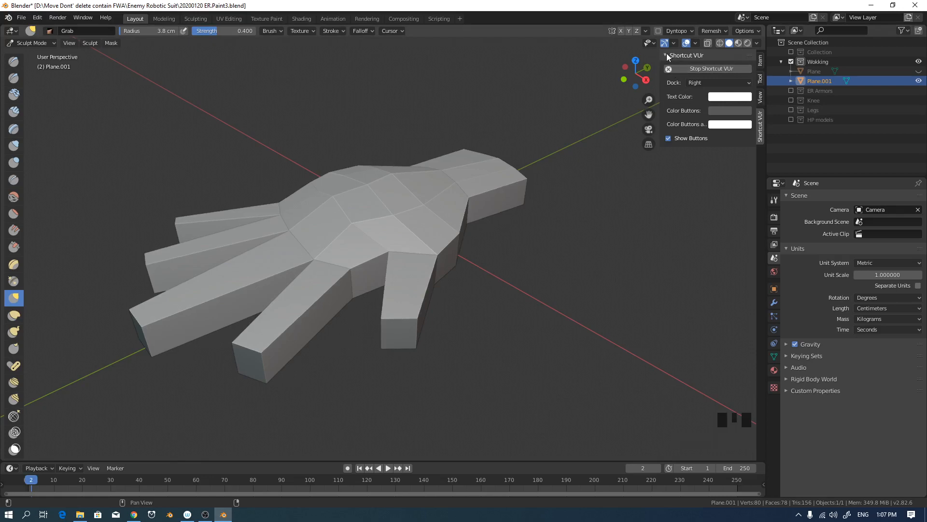
# Show the hand object's transform properties and check the Remesh options in Sculpt Mode.
pyautogui.click(761, 76)
pyautogui.click(759, 60)
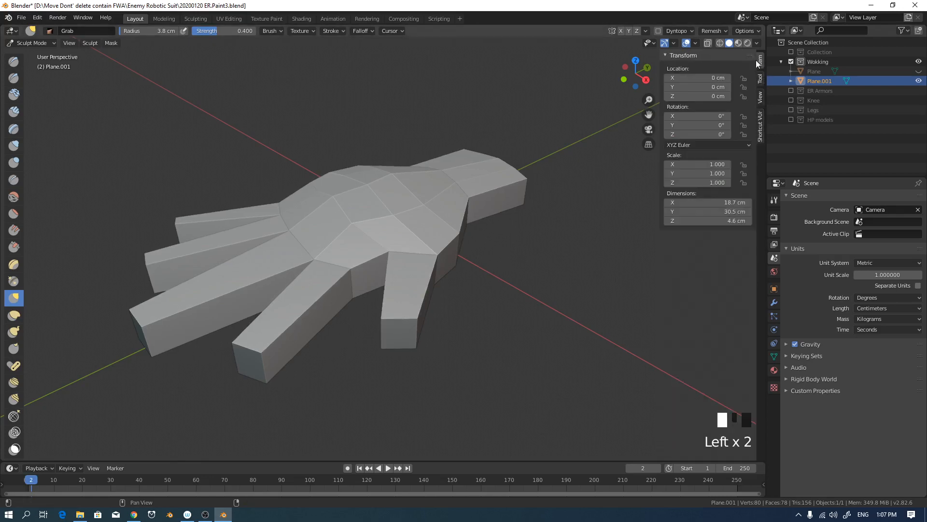
pyautogui.moveTo(302, 237); pyautogui.dragTo(420, 242, button='middle')
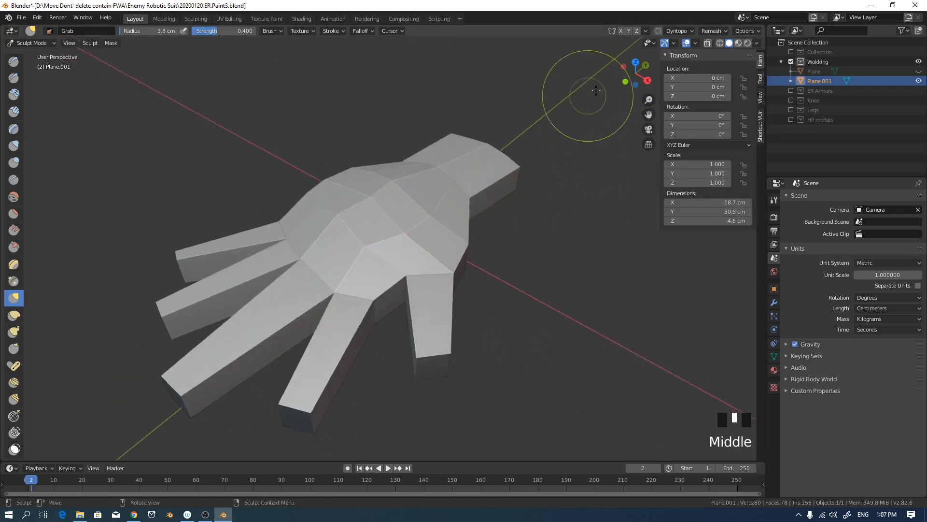
pyautogui.click(726, 32)
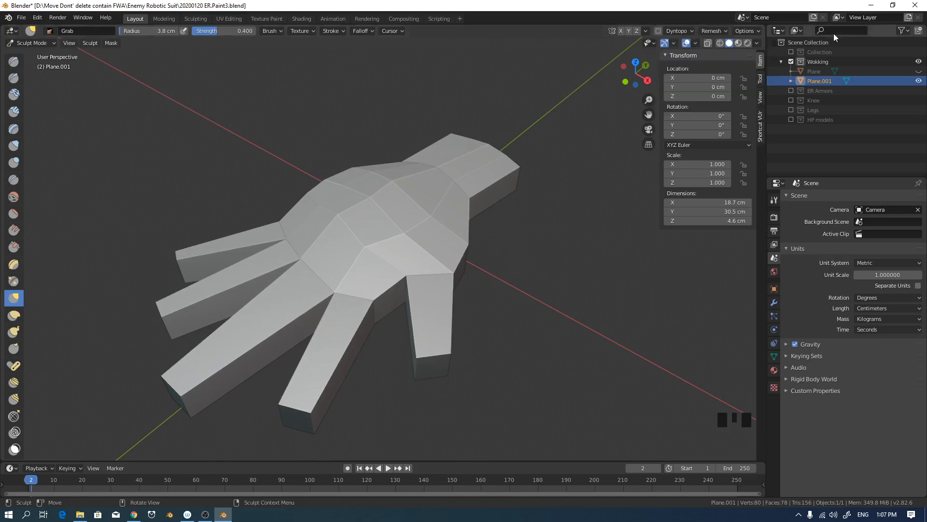
pyautogui.click(715, 31)
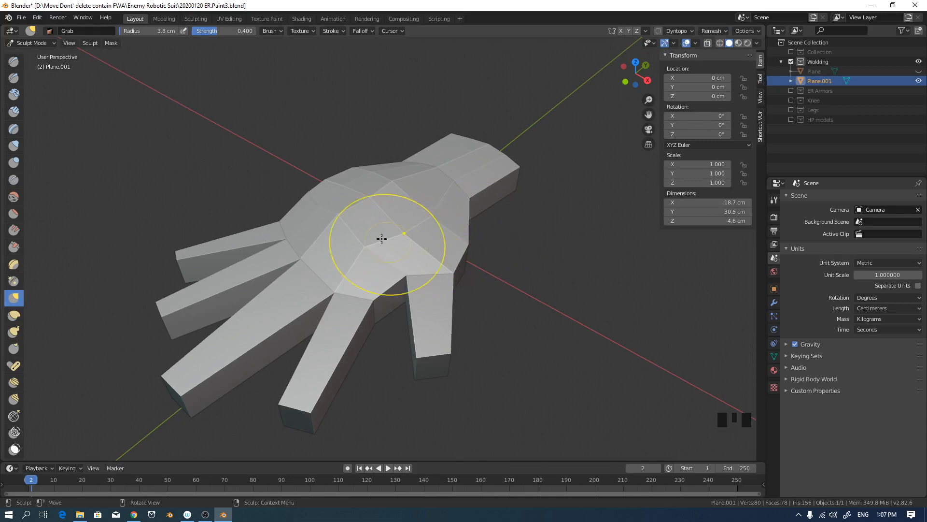
# Turn on Display Wire for the hand so its mesh edges are drawn in Sculpt Mode.
pyautogui.moveTo(383, 238)
pyautogui.mouseDown(button='middle')
pyautogui.moveTo(411, 237)
pyautogui.moveTo(393, 242)
pyautogui.mouseUp(button='middle')
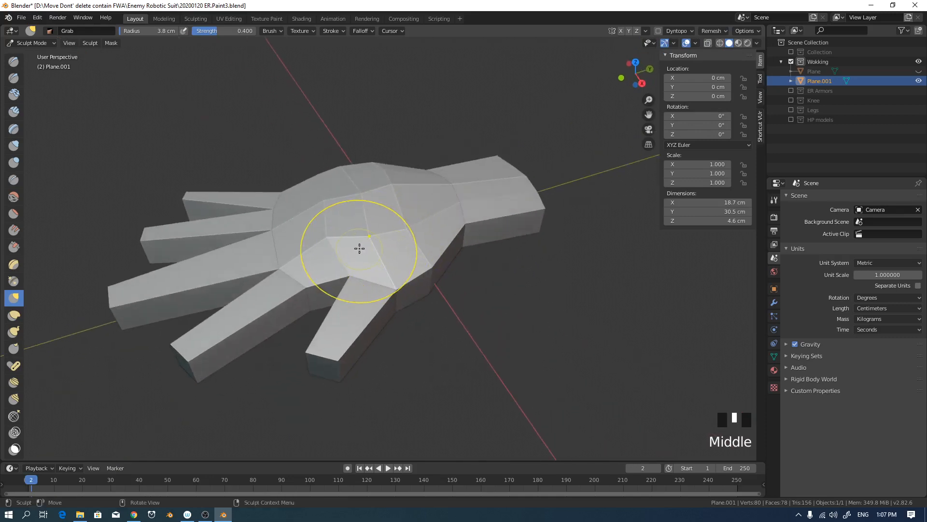
pyautogui.press('q')
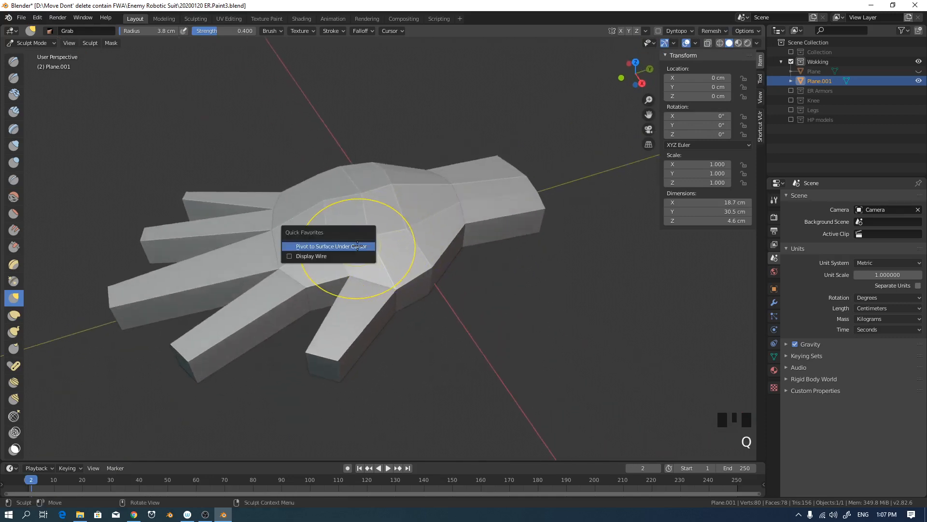
pyautogui.click(314, 256)
pyautogui.moveTo(321, 256); pyautogui.dragTo(347, 241, button='middle')
pyautogui.press('q')
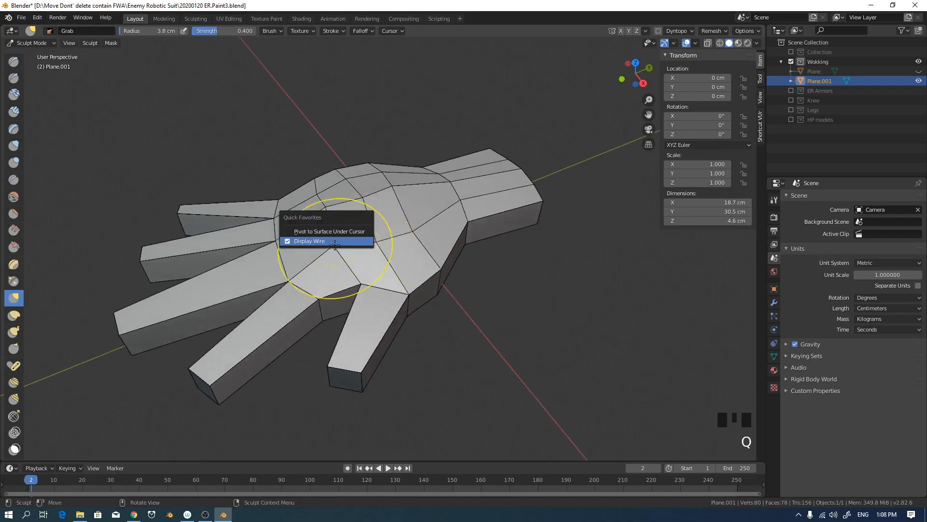
pyautogui.press('Escape')
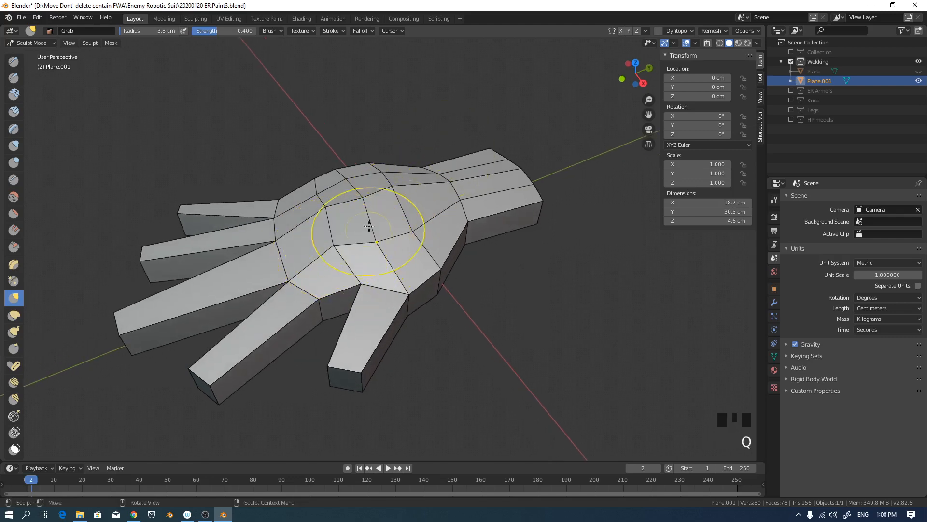
pyautogui.press('q')
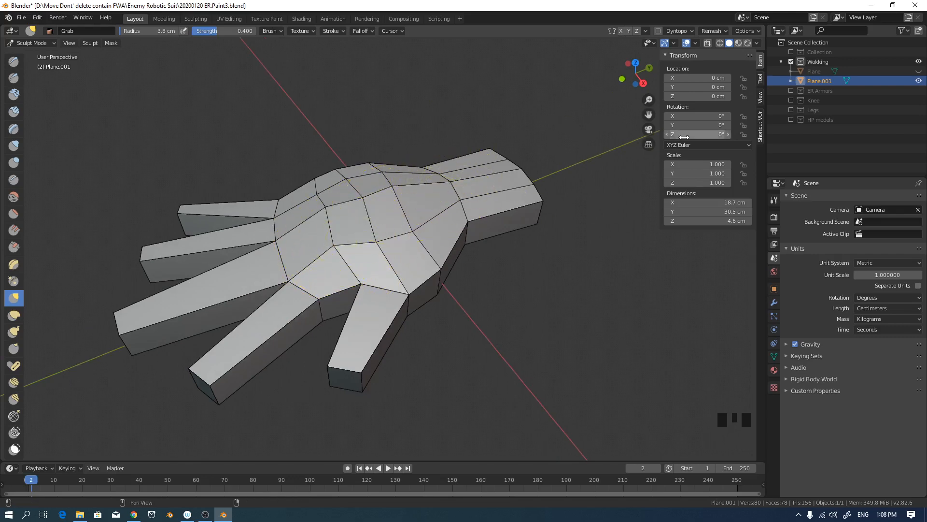
# Look through the sidebar view settings, mesh data properties and object Visibility options for the wireframe display setting.
pyautogui.click(761, 95)
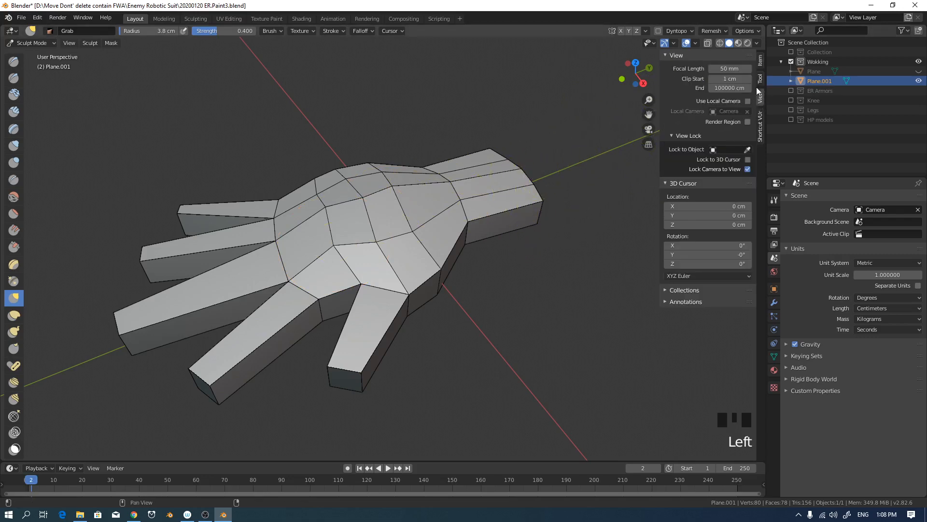
pyautogui.click(757, 43)
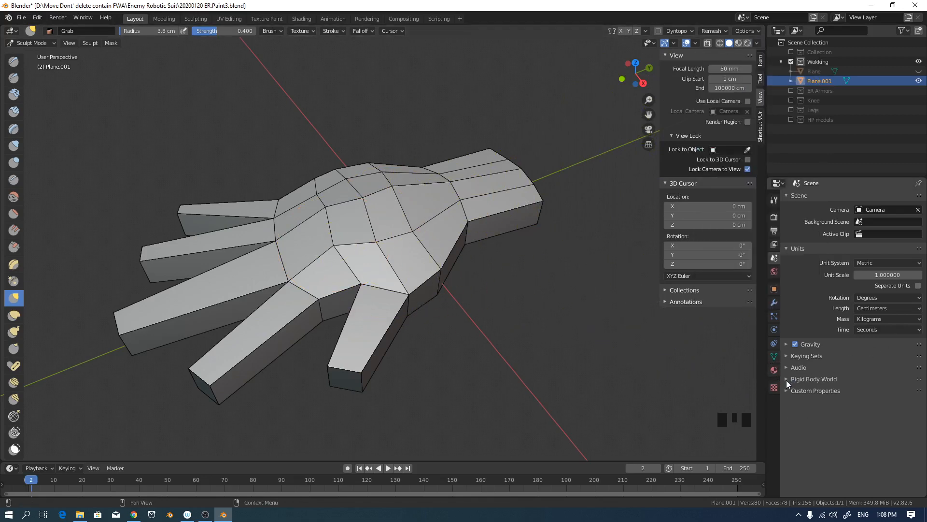
pyautogui.click(773, 356)
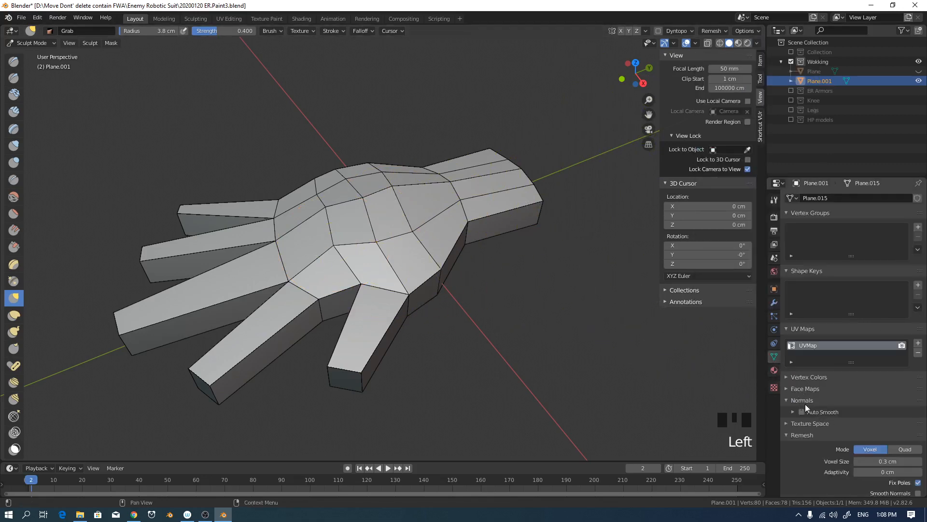
pyautogui.moveTo(805, 407); pyautogui.dragTo(810, 352, button='middle')
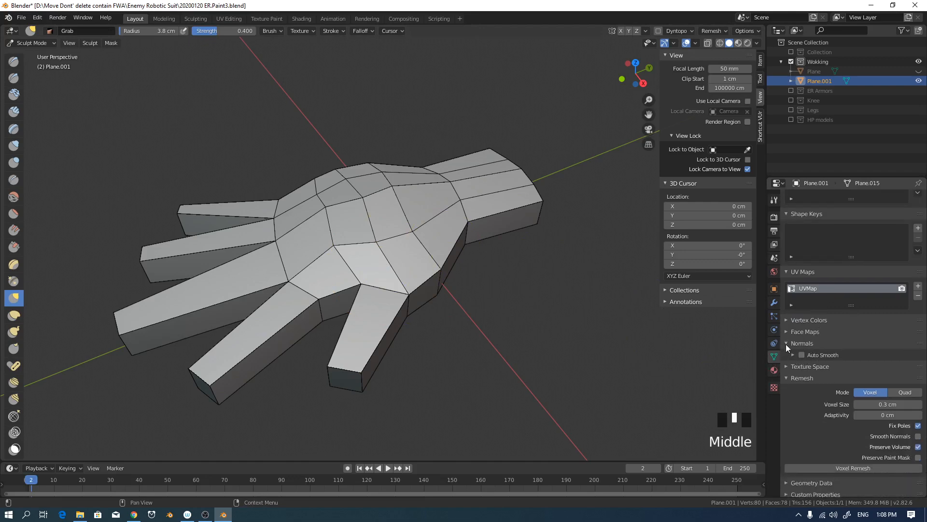
pyautogui.click(789, 343)
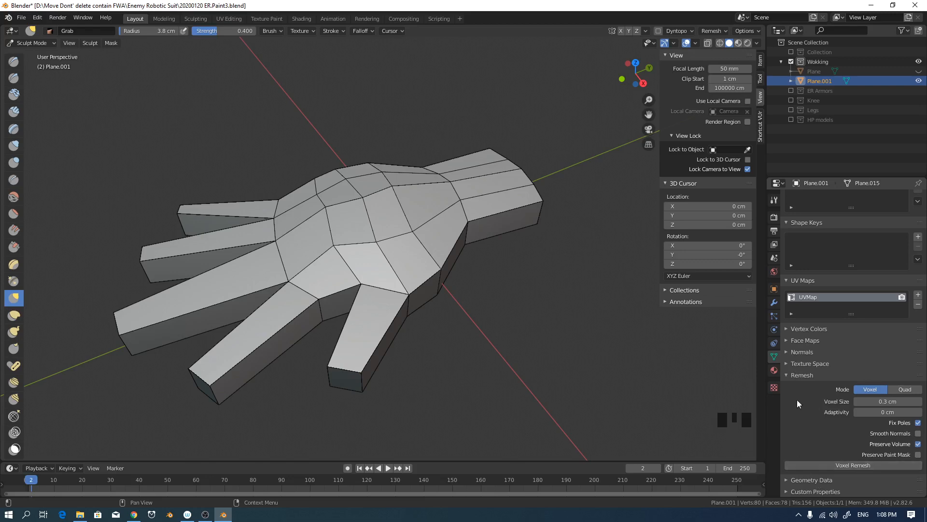
pyautogui.click(775, 289)
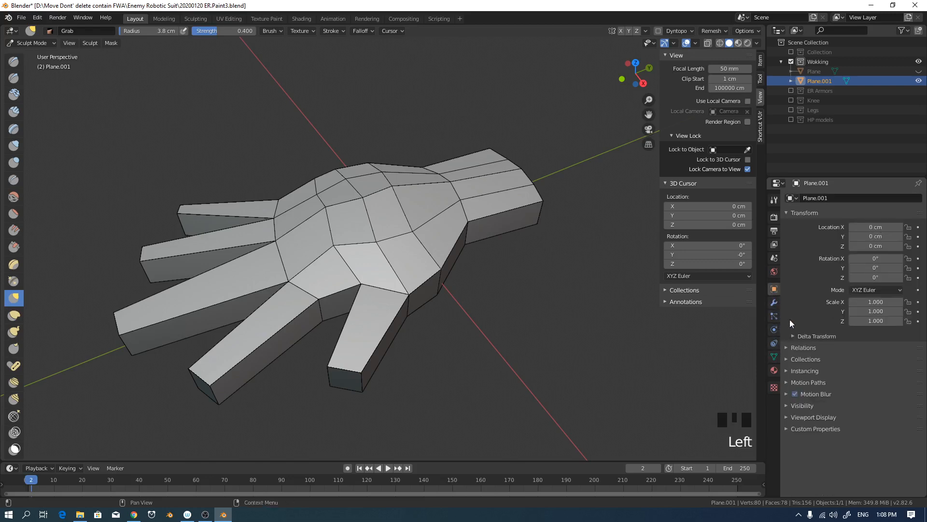
pyautogui.click(787, 405)
pyautogui.moveTo(802, 401); pyautogui.dragTo(867, 386, button='middle')
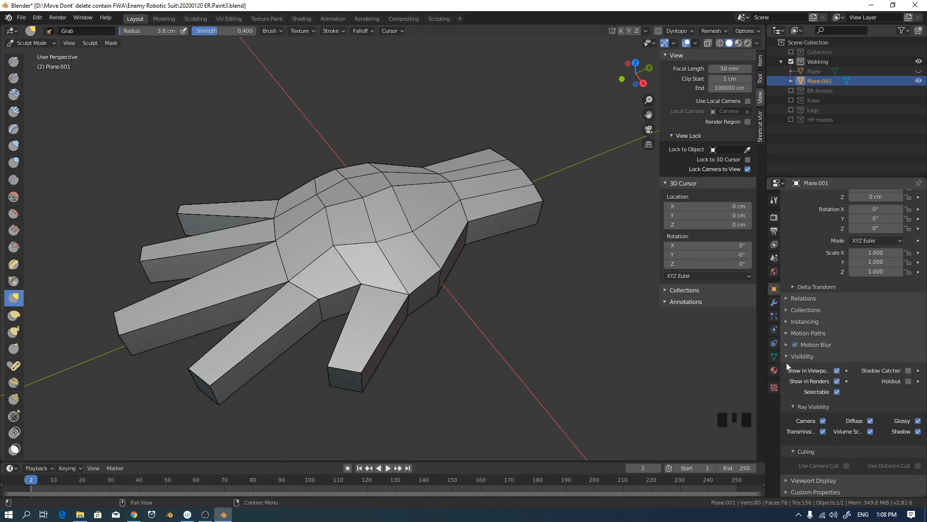
pyautogui.click(774, 357)
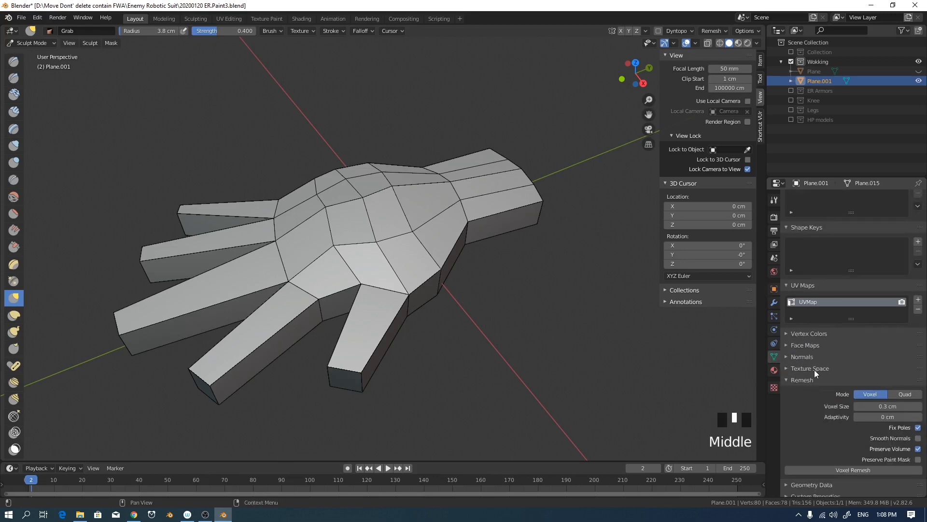
pyautogui.click(791, 376)
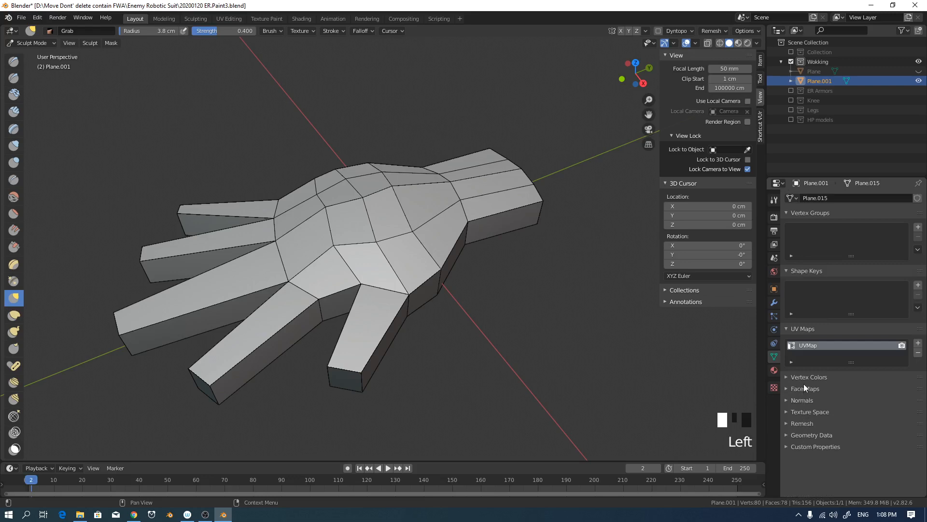
# Check the mesh's Custom Properties, Geometry Data and Vertex Colors sections and the object's visibility options for the wireframe setting.
pyautogui.click(793, 447)
pyautogui.click(796, 445)
pyautogui.click(804, 435)
pyautogui.click(806, 434)
pyautogui.click(775, 289)
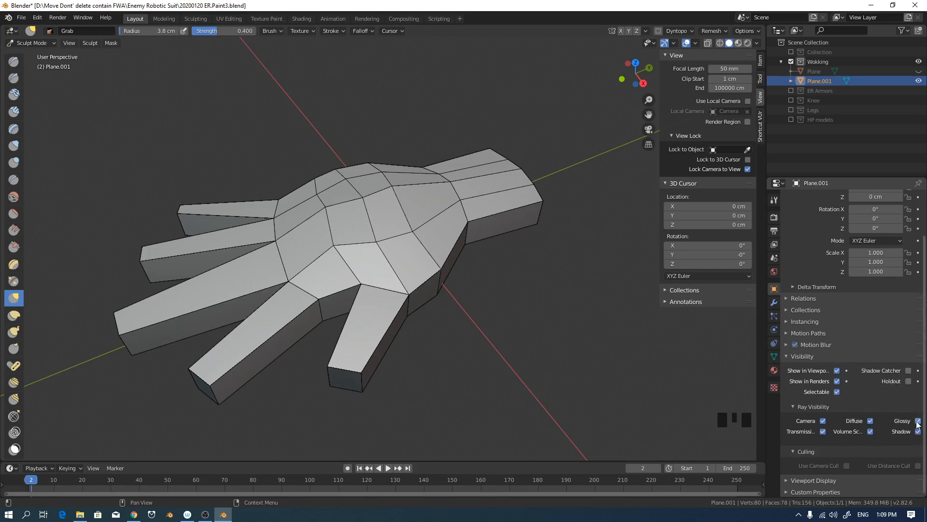
pyautogui.moveTo(817, 448); pyautogui.dragTo(822, 408, button='middle')
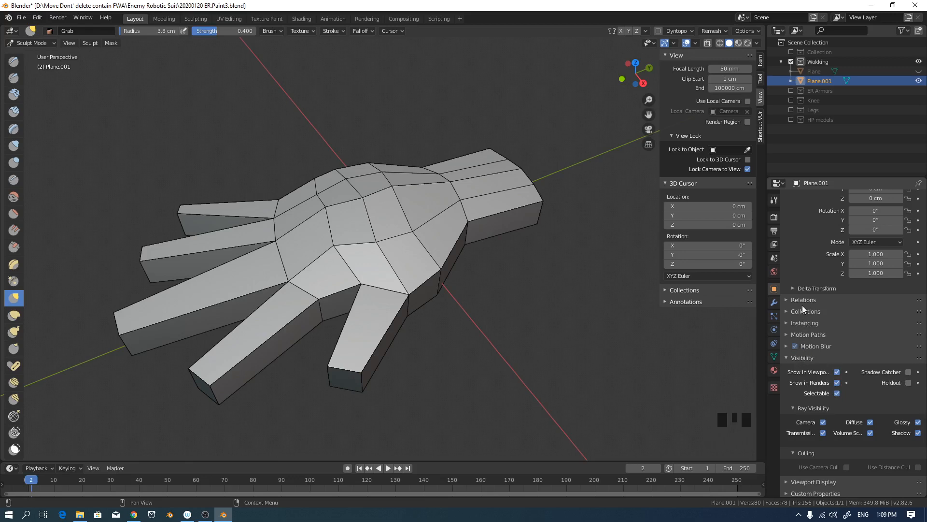
pyautogui.press('q')
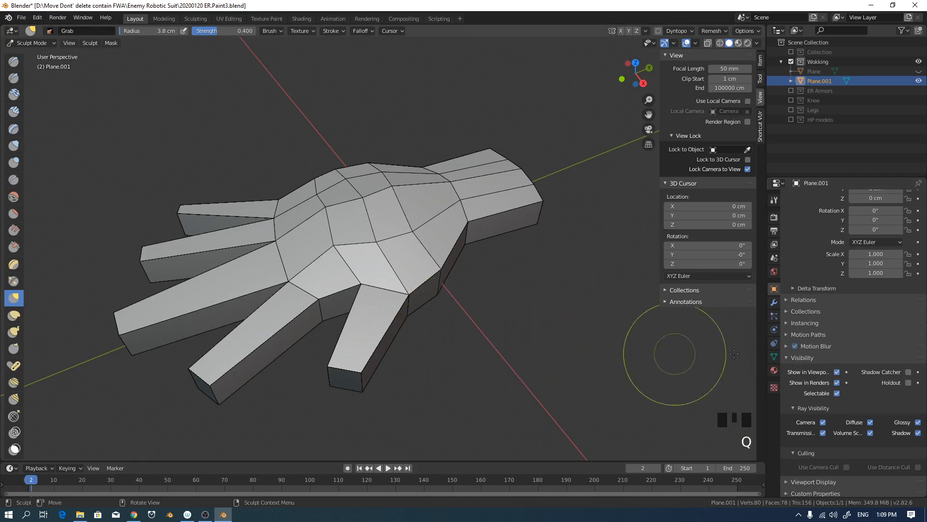
pyautogui.click(773, 357)
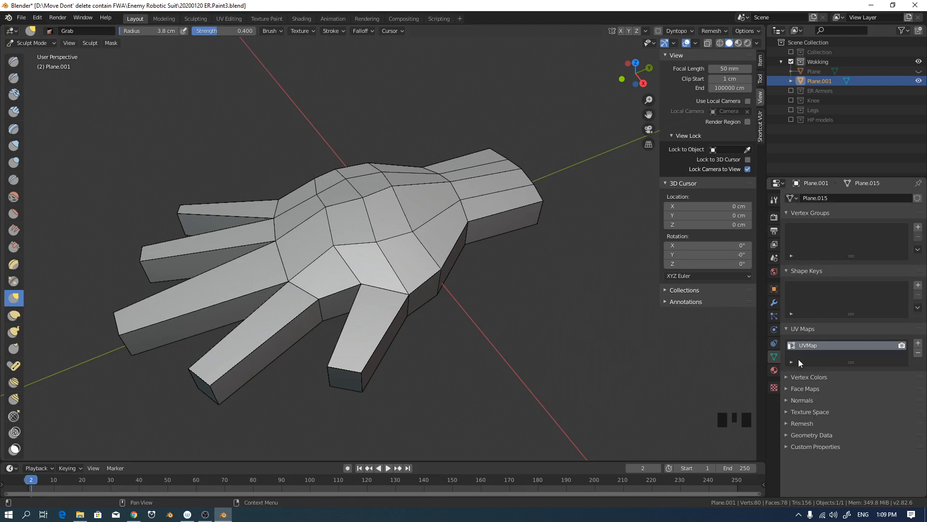
pyautogui.click(808, 377)
pyautogui.click(810, 379)
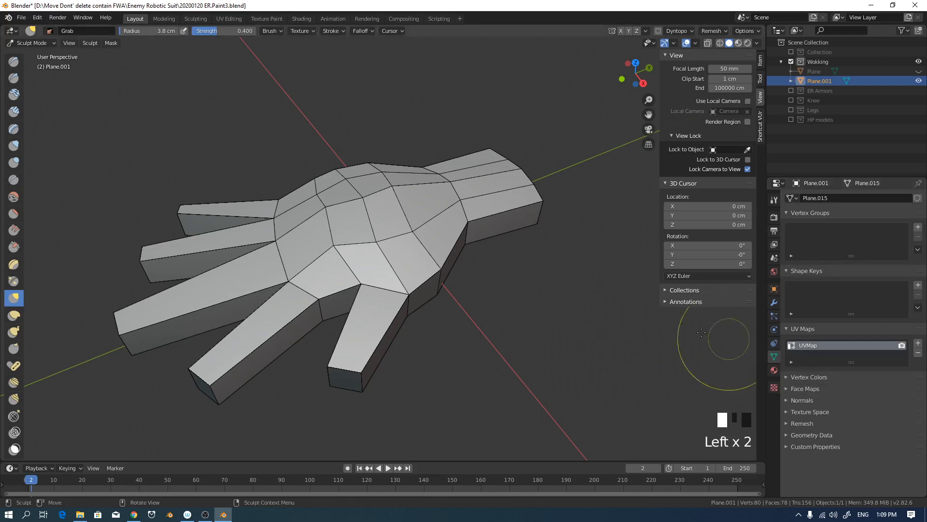
# Switch the hand to Object Mode and show the Viewport Display section of its object properties.
pyautogui.hotkey('ctrl', 'Tab')
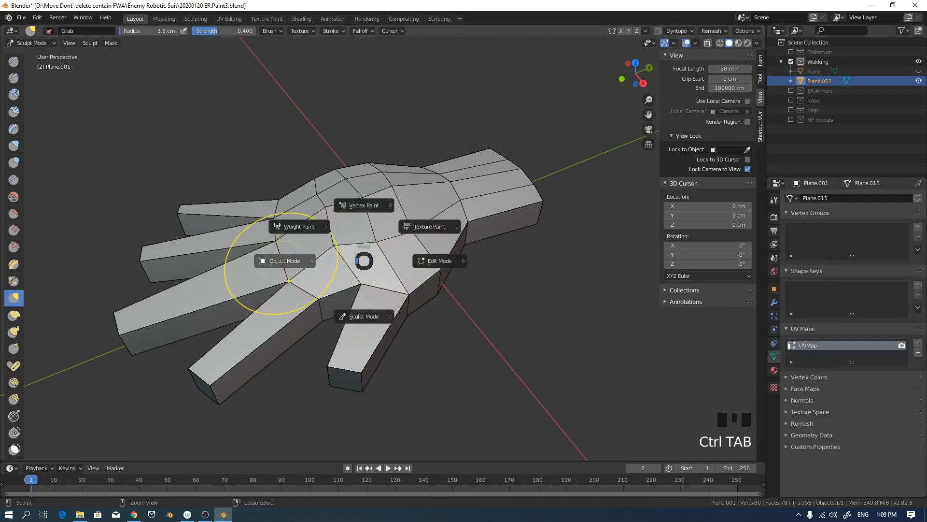
pyautogui.click(282, 263)
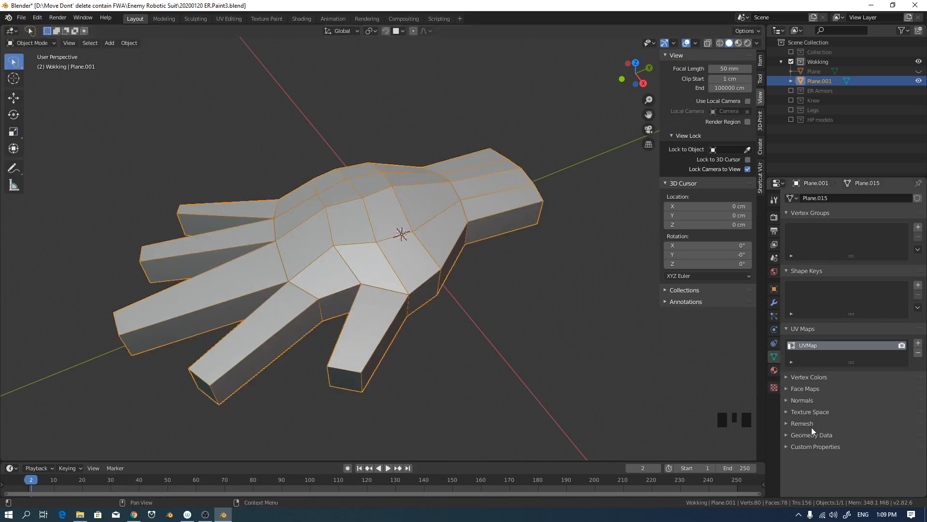
pyautogui.click(774, 289)
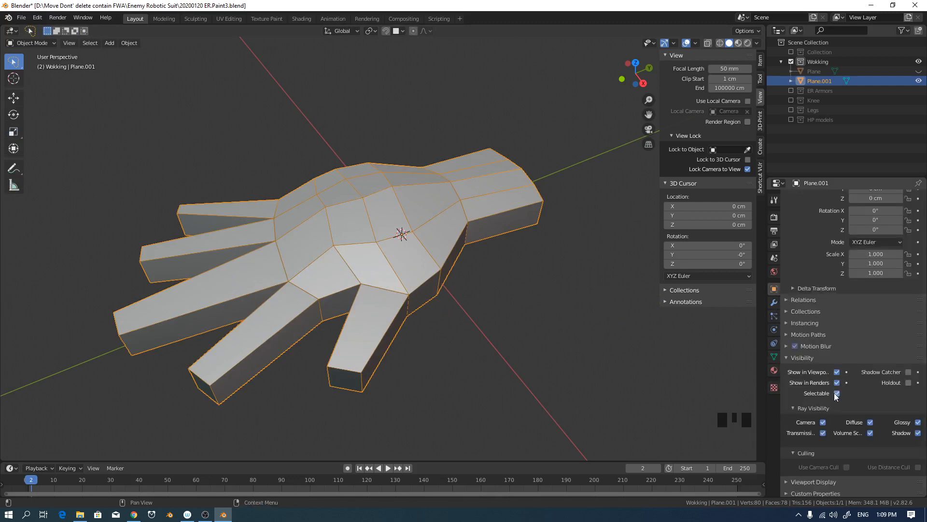
pyautogui.middleClick(792, 417)
pyautogui.click(834, 482)
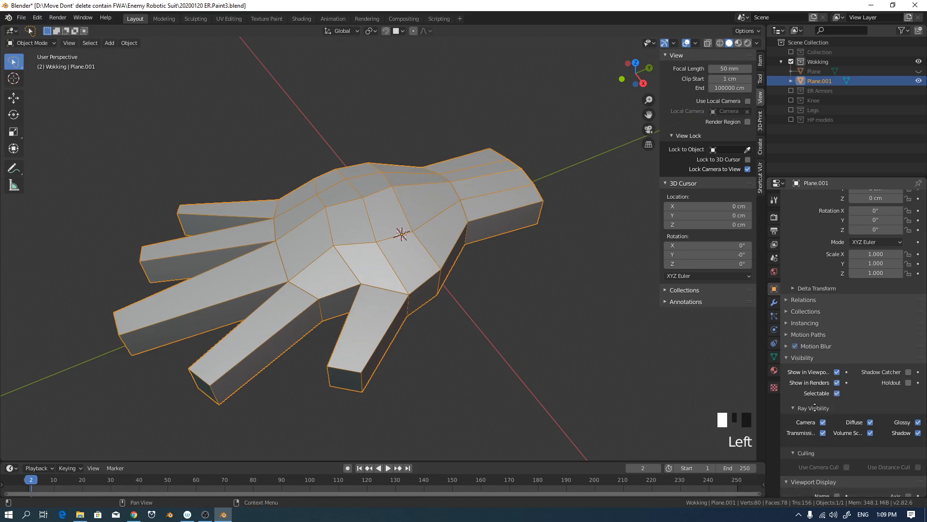
pyautogui.moveTo(815, 407); pyautogui.dragTo(820, 318, button='middle')
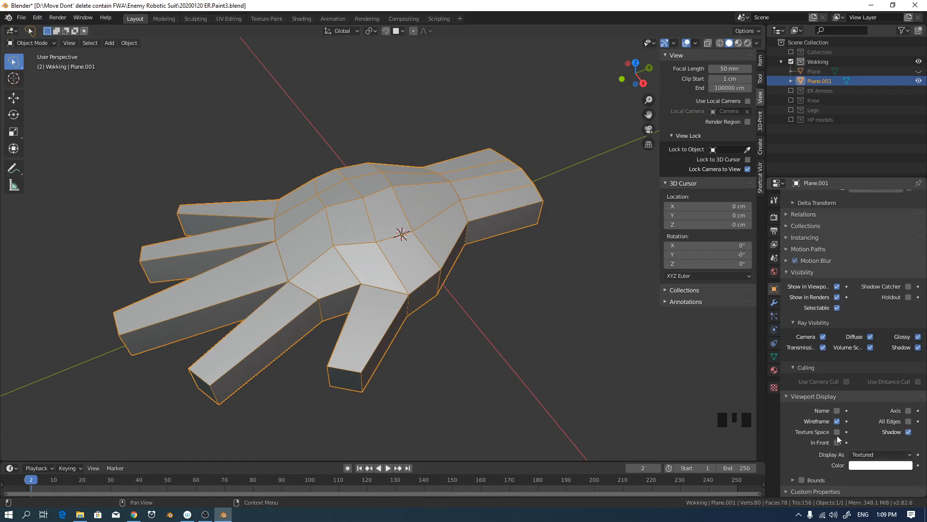
# Turn the hand's Wireframe viewport display off and on several times to compare, ending with it on.
pyautogui.click(837, 422)
pyautogui.click(838, 422)
pyautogui.click(837, 422)
pyautogui.doubleClick(837, 421)
pyautogui.click(837, 421)
# Collapse and reopen the hand's Viewport Display options, then toggle Wireframe repeatedly, ending with it on.
pyautogui.moveTo(801, 392); pyautogui.dragTo(807, 402)
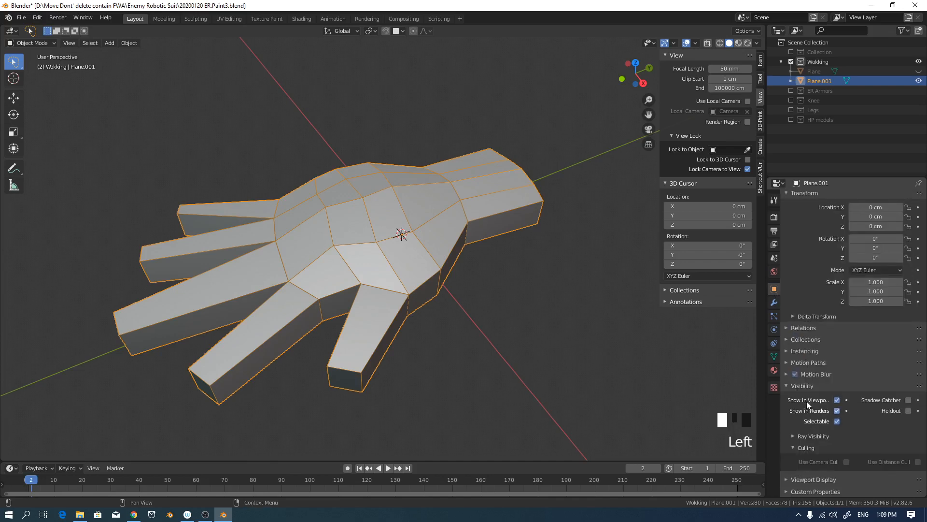
pyautogui.click(811, 481)
pyautogui.moveTo(821, 486); pyautogui.dragTo(813, 425, button='middle')
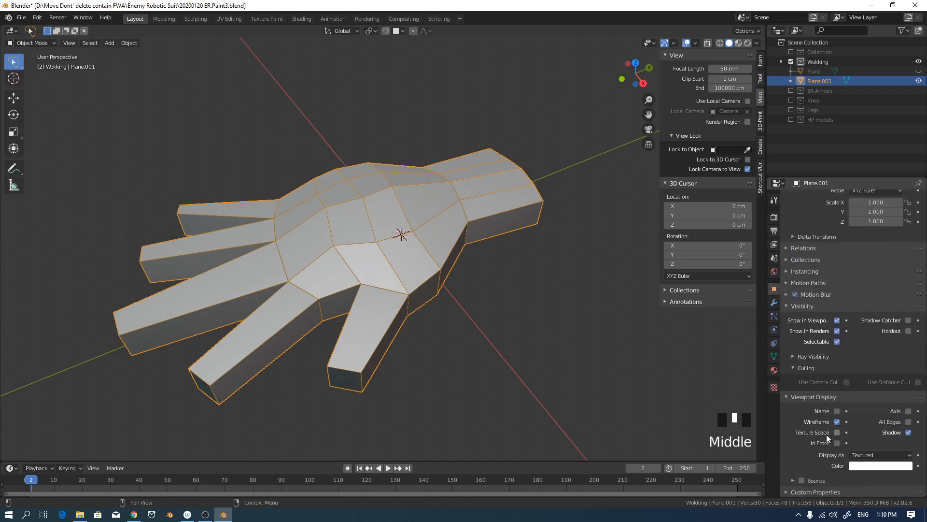
pyautogui.click(837, 424)
pyautogui.click(838, 423)
pyautogui.click(838, 423)
pyautogui.click(838, 423)
pyautogui.doubleClick(838, 423)
# Examine the commands available for the Wireframe option, including the one for Quick Favorites.
pyautogui.rightClick(838, 424)
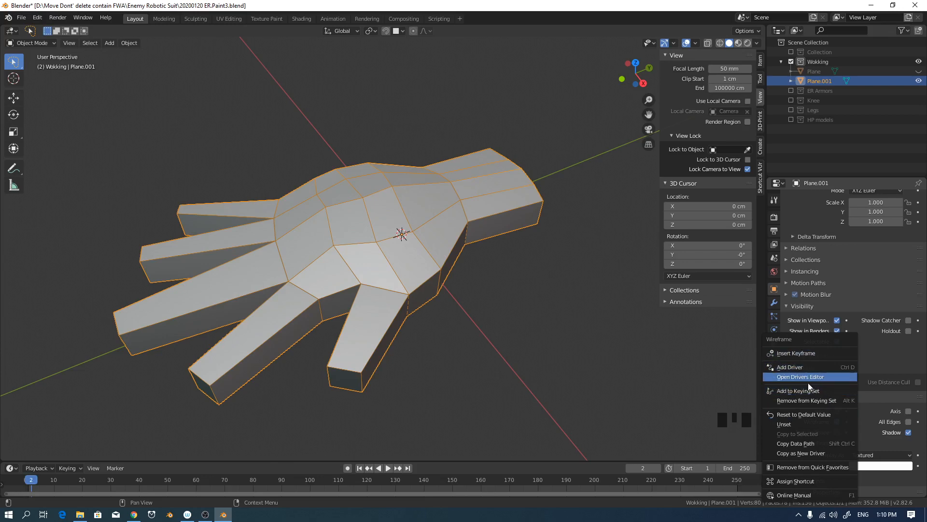
pyautogui.click(882, 414)
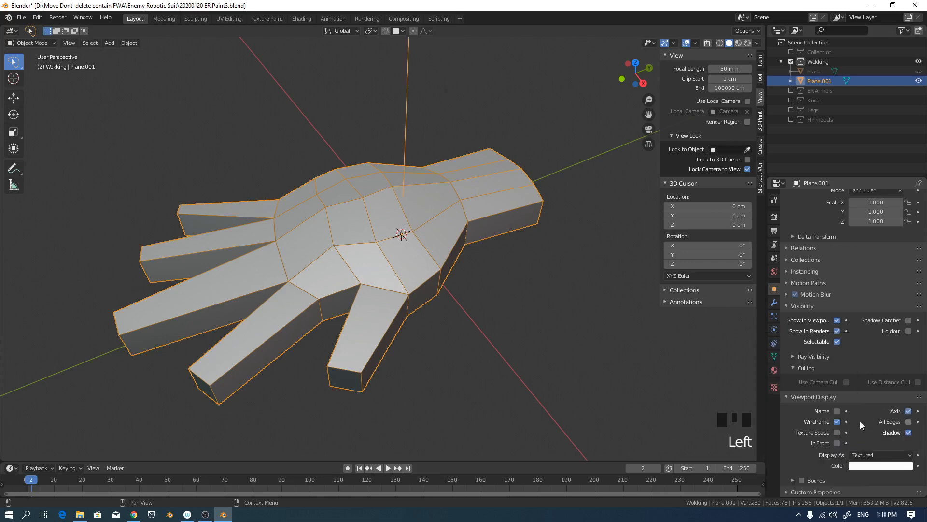
pyautogui.rightClick(838, 423)
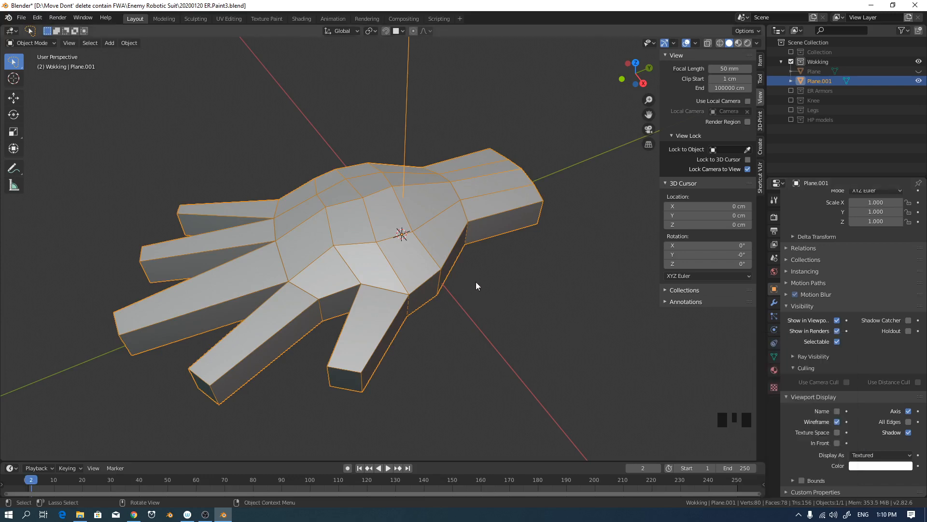
# Turn off both Display Wire for the hand and Lock Camera to View using the quick favorites.
pyautogui.rightClick(445, 273)
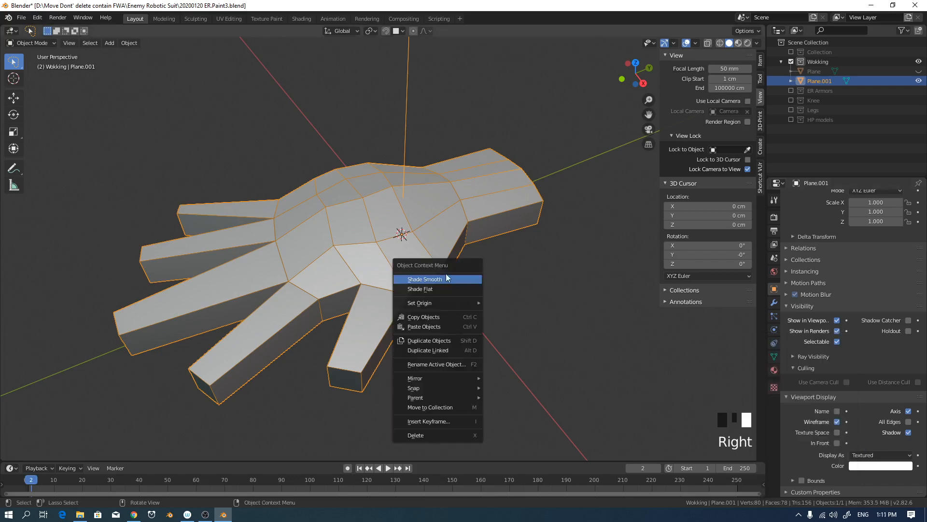
pyautogui.press('q')
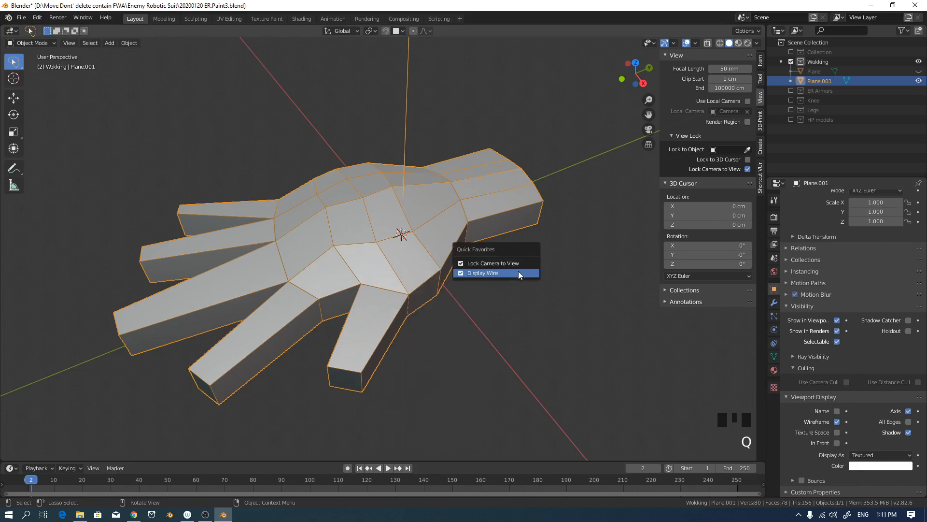
pyautogui.click(486, 274)
pyautogui.press('q')
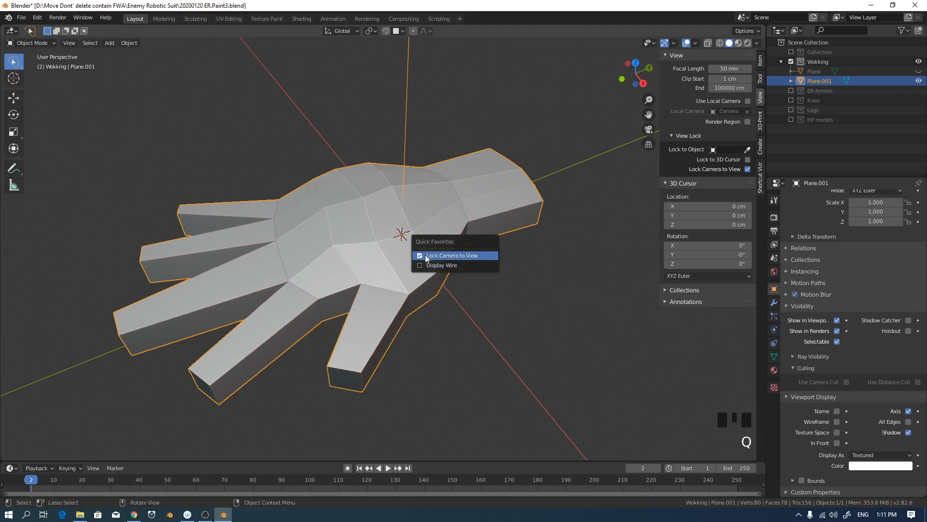
pyautogui.click(451, 256)
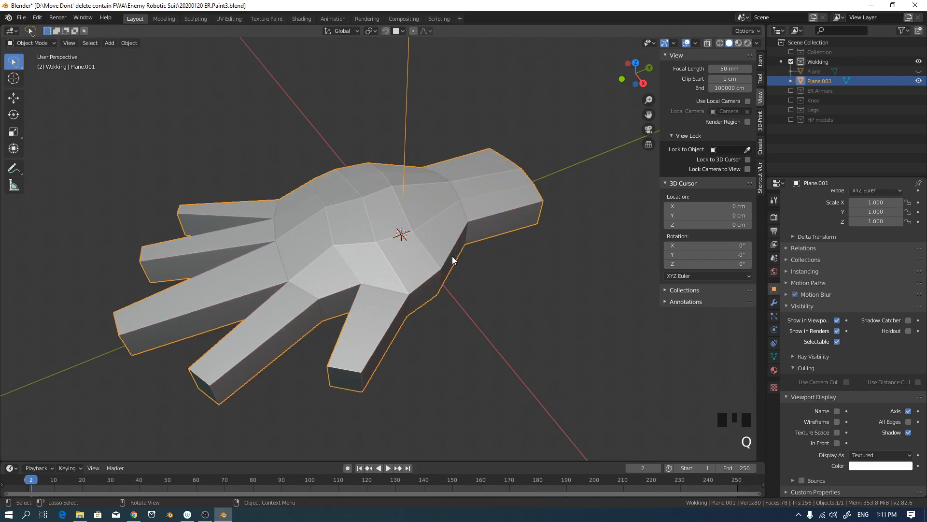
# Turn Display Wire back on for the hand using the quick favorites.
pyautogui.moveTo(461, 251); pyautogui.dragTo(448, 270, button='middle')
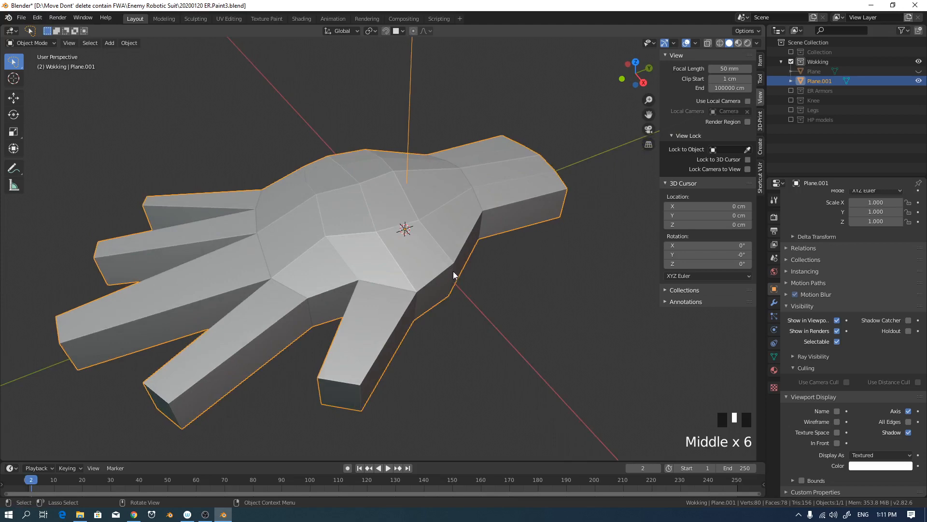
pyautogui.press('q')
pyautogui.click(419, 280)
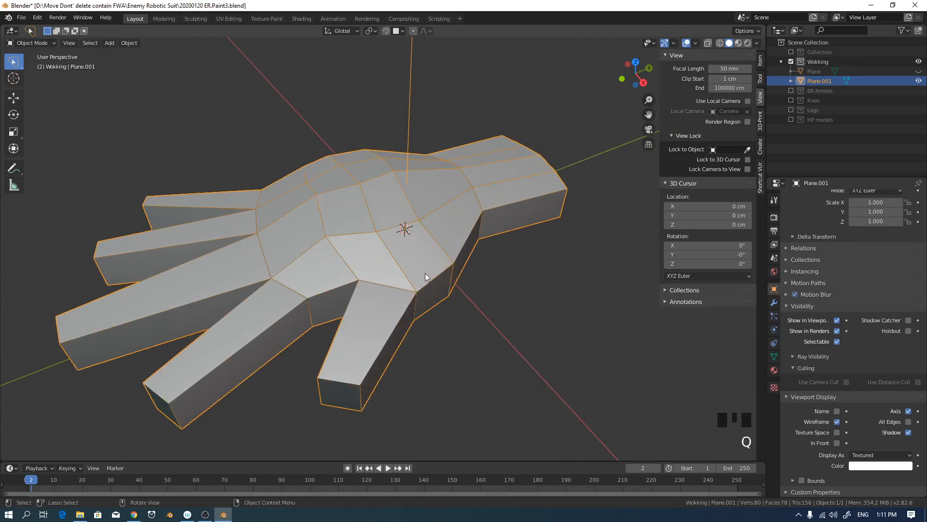
# Return the hand to Sculpt Mode and make short Grab brush strokes on the back of the hand.
pyautogui.moveTo(425, 274); pyautogui.dragTo(430, 269, button='middle')
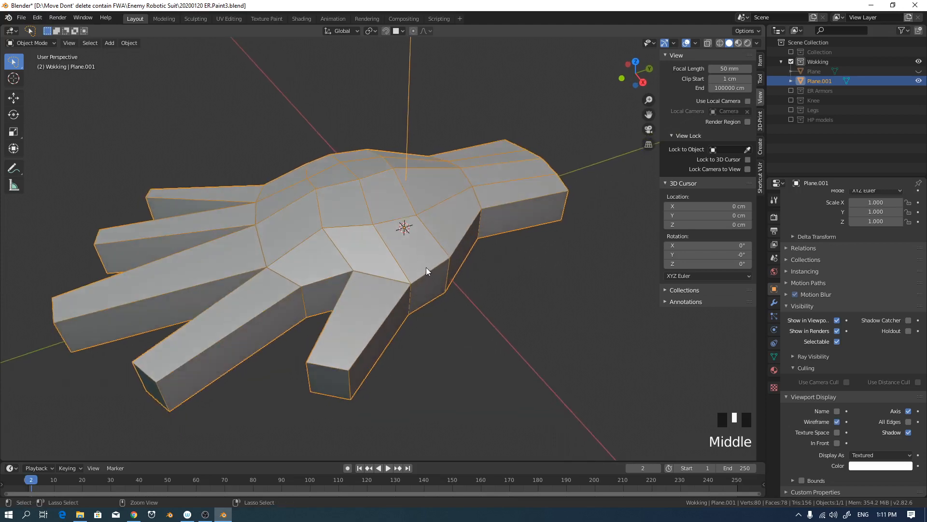
pyautogui.hotkey('ctrl', 'Tab')
pyautogui.hotkey('ctrl', 'Tab')
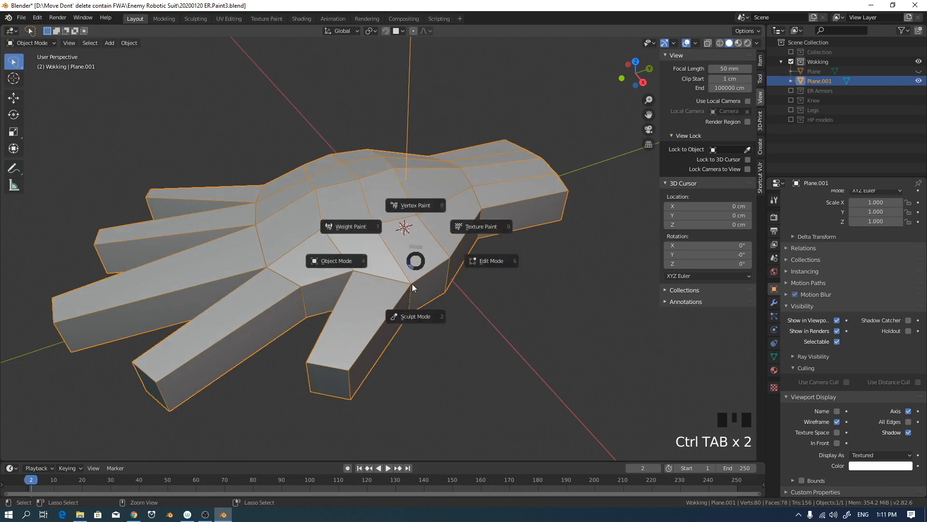
pyautogui.click(416, 317)
pyautogui.moveTo(411, 293)
pyautogui.mouseDown(button='middle')
pyautogui.moveTo(404, 253)
pyautogui.moveTo(435, 245)
pyautogui.mouseUp(button='middle')
pyautogui.click(426, 233)
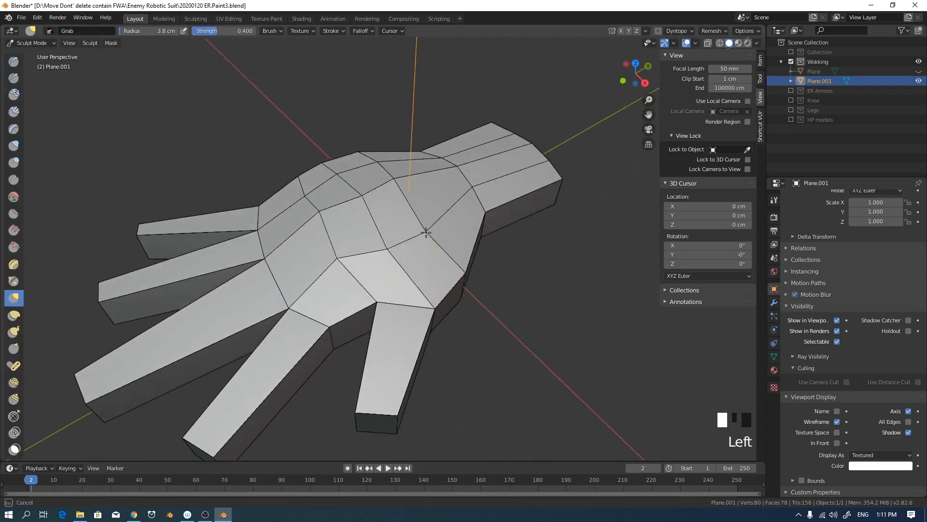
pyautogui.click(393, 238)
# Voxel-remesh the hand in Sculpt Mode with the existing remesh settings.
pyautogui.click(723, 31)
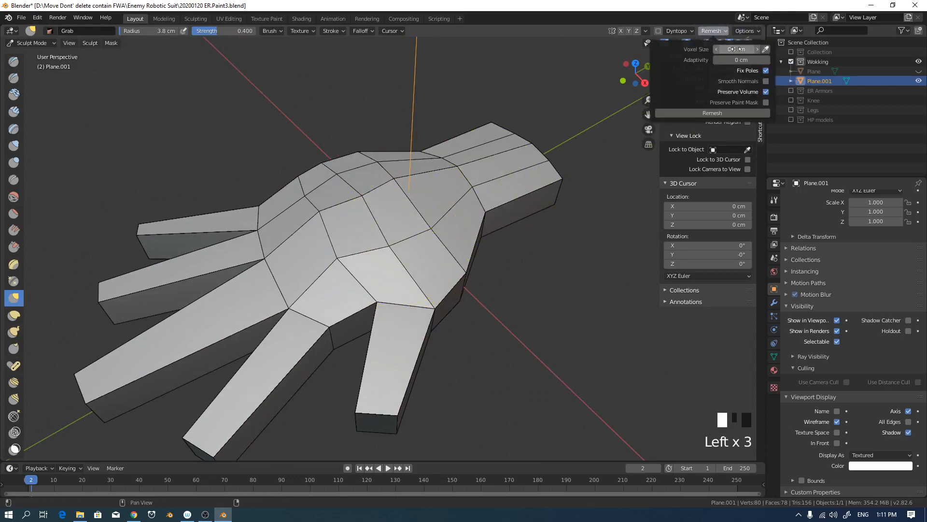
pyautogui.click(722, 112)
pyautogui.moveTo(599, 172); pyautogui.dragTo(486, 246, button='middle')
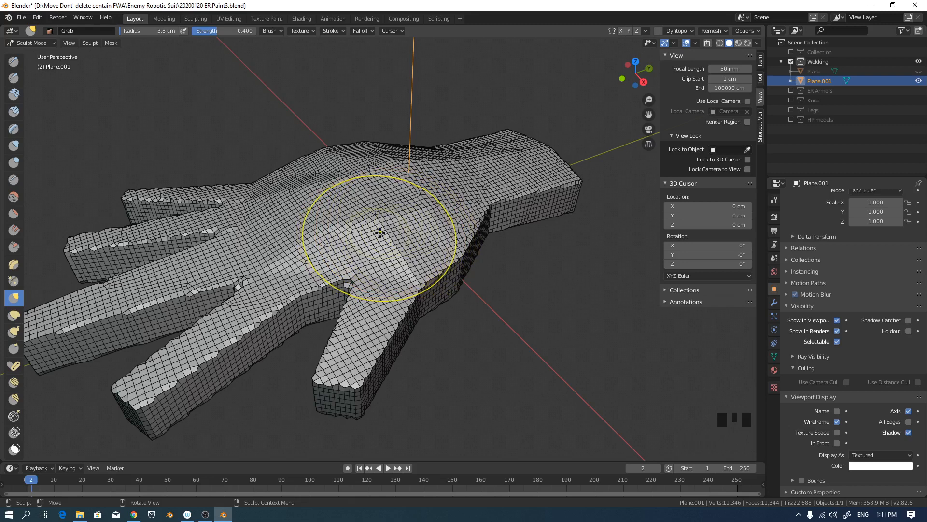
# Turn off Display Wire for the hand using the quick favorites.
pyautogui.press('q')
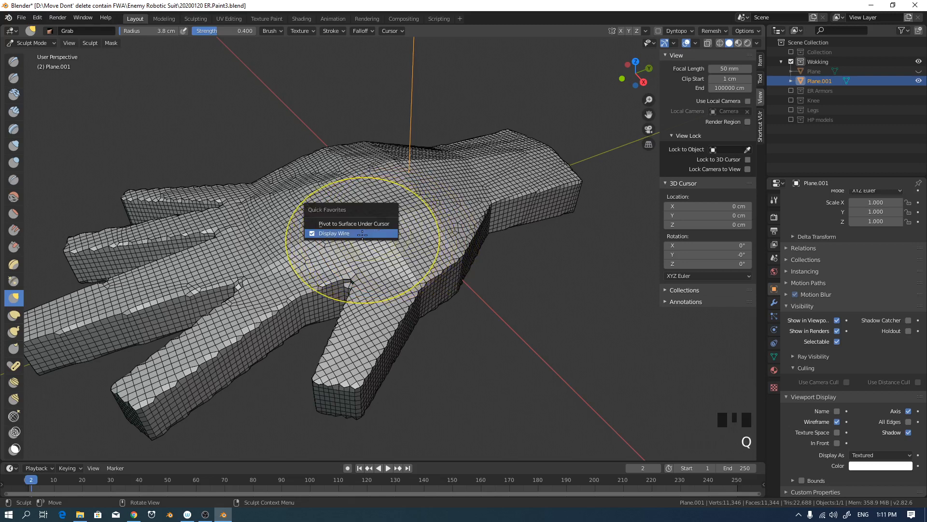
pyautogui.click(367, 234)
pyautogui.moveTo(368, 233)
pyautogui.mouseDown(button='middle')
pyautogui.moveTo(415, 232)
pyautogui.moveTo(436, 190)
pyautogui.mouseUp(button='middle')
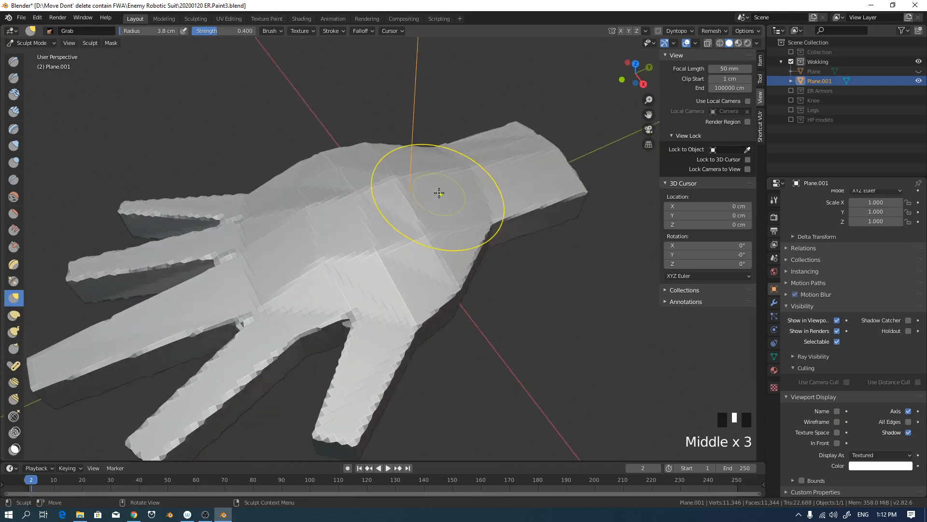
# Switch to the Clay Strips brush and set its radius to 1.8 cm.
pyautogui.press('space')
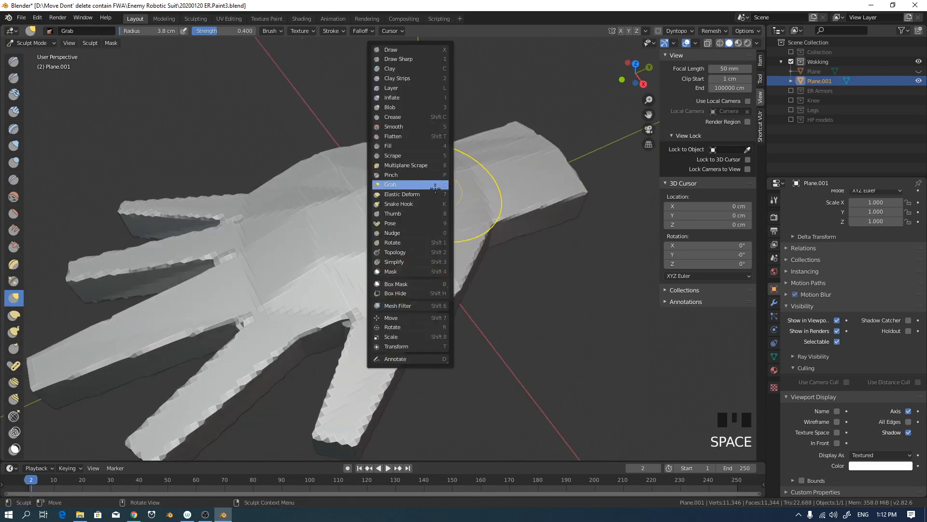
pyautogui.press('2')
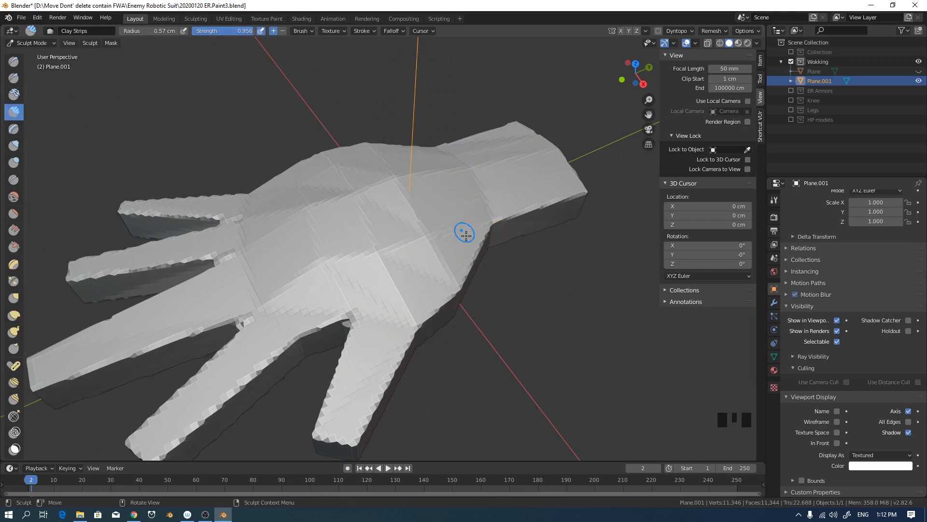
pyautogui.press('f')
pyautogui.click(409, 232)
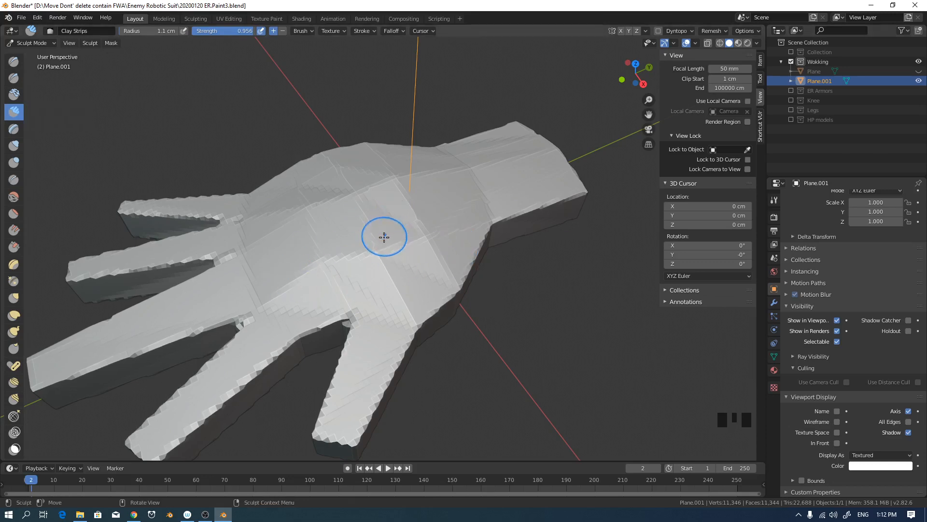
pyautogui.press('space')
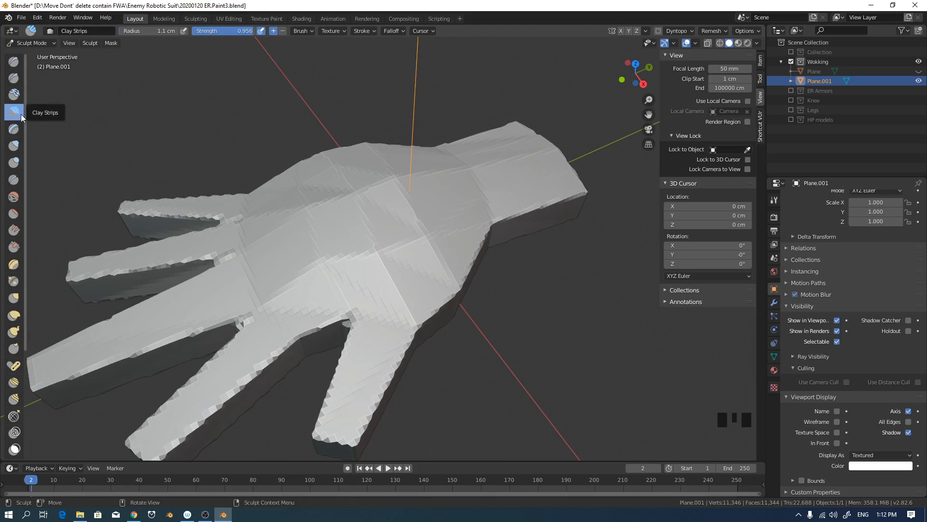
pyautogui.moveTo(454, 217); pyautogui.dragTo(446, 192, button='middle')
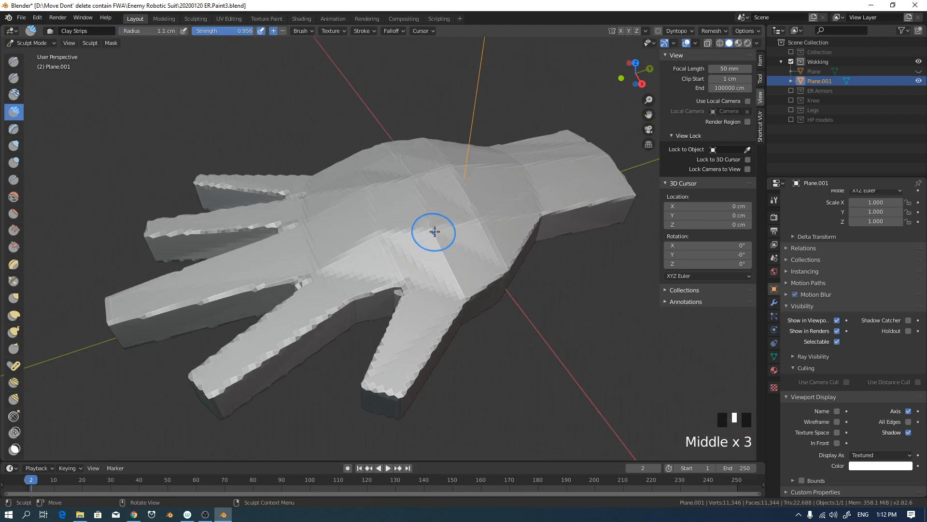
pyautogui.press('f')
pyautogui.click(445, 230)
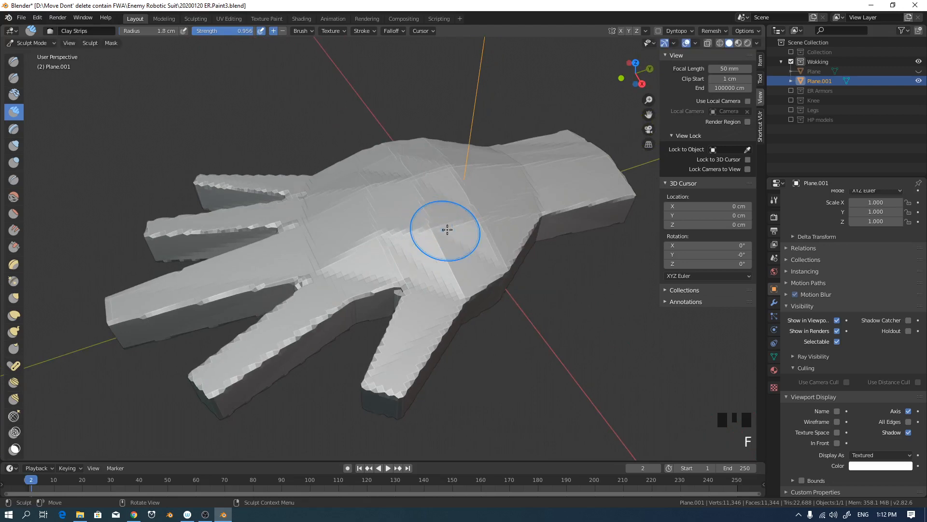
# Smooth the surface from the back of the hand down onto the base of the index finger.
pyautogui.moveTo(436, 233)
pyautogui.keyDown('shift'); pyautogui.mouseDown()
pyautogui.moveTo(370, 244)
pyautogui.moveTo(437, 227)
pyautogui.mouseUp(); pyautogui.keyUp('shift')
pyautogui.keyDown('shift'); pyautogui.moveTo(425, 230); pyautogui.dragTo(343, 289); pyautogui.keyUp('shift')
pyautogui.keyDown('shift'); pyautogui.moveTo(367, 271); pyautogui.dragTo(314, 301); pyautogui.keyUp('shift')
pyautogui.moveTo(338, 290)
pyautogui.keyDown('shift'); pyautogui.mouseDown()
pyautogui.moveTo(239, 342)
pyautogui.moveTo(300, 325)
pyautogui.mouseUp(); pyautogui.keyUp('shift')
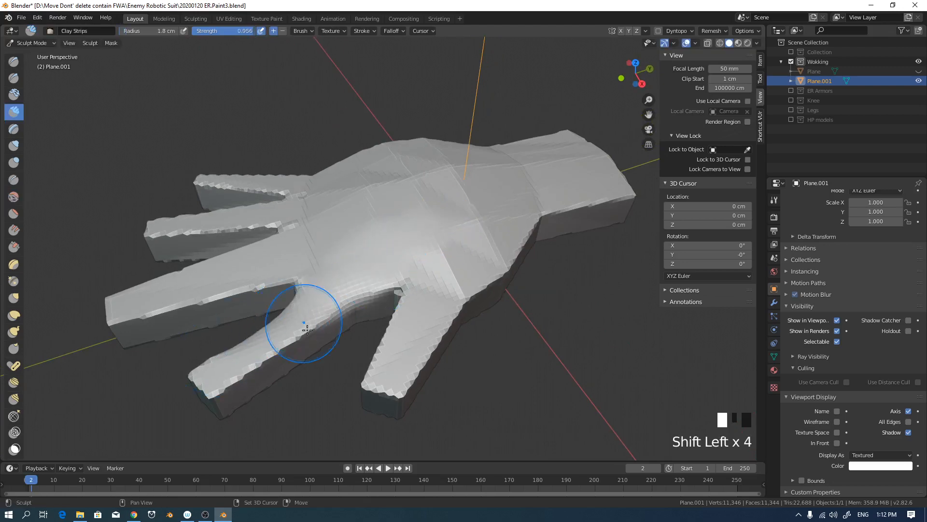
# Reduce the brush radius to 1.6 cm and smooth the index finger out to its tip.
pyautogui.moveTo(300, 325); pyautogui.dragTo(217, 331, button='middle')
pyautogui.press('f')
pyautogui.click(228, 349)
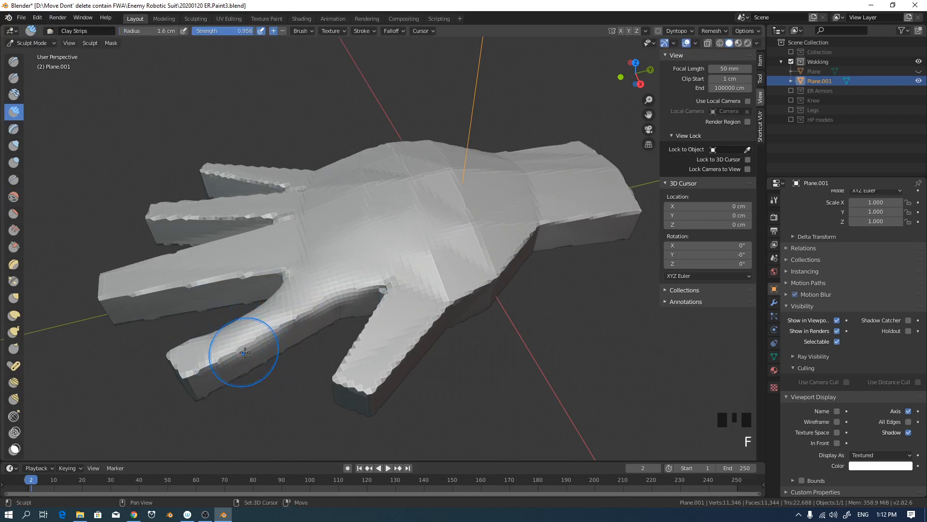
pyautogui.keyDown('shift'); pyautogui.moveTo(244, 355); pyautogui.dragTo(193, 375); pyautogui.keyUp('shift')
pyautogui.moveTo(193, 374)
pyautogui.keyDown('shift'); pyautogui.mouseDown()
pyautogui.moveTo(256, 338)
pyautogui.moveTo(232, 333)
pyautogui.mouseUp(); pyautogui.keyUp('shift')
# Smooth the hard, jagged edges of the middle finger along its whole length.
pyautogui.moveTo(231, 304); pyautogui.dragTo(250, 320, button='middle')
pyautogui.keyDown('shift'); pyautogui.moveTo(329, 338); pyautogui.dragTo(144, 404); pyautogui.keyUp('shift')
pyautogui.keyDown('shift'); pyautogui.moveTo(296, 333); pyautogui.dragTo(131, 395); pyautogui.keyUp('shift')
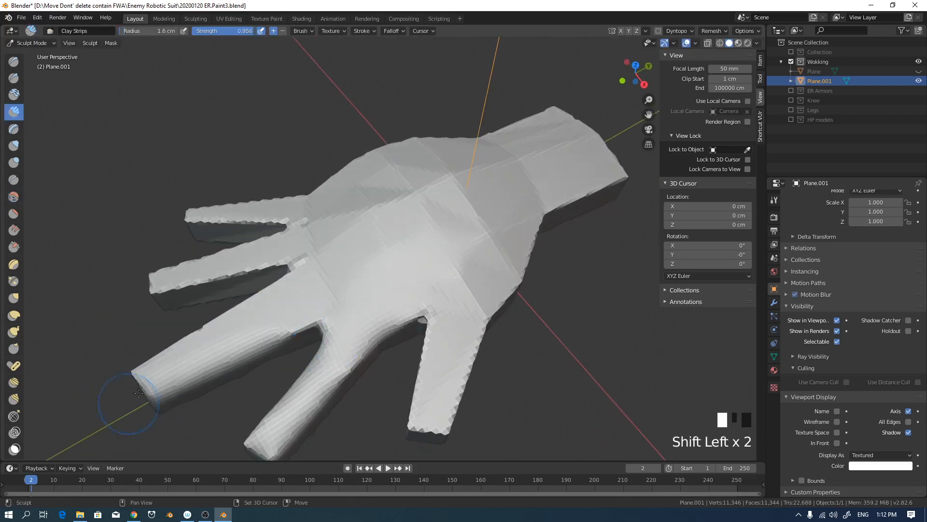
pyautogui.keyDown('shift'); pyautogui.moveTo(237, 313); pyautogui.dragTo(112, 387); pyautogui.keyUp('shift')
pyautogui.keyDown('shift'); pyautogui.moveTo(322, 290); pyautogui.dragTo(147, 376); pyautogui.keyUp('shift')
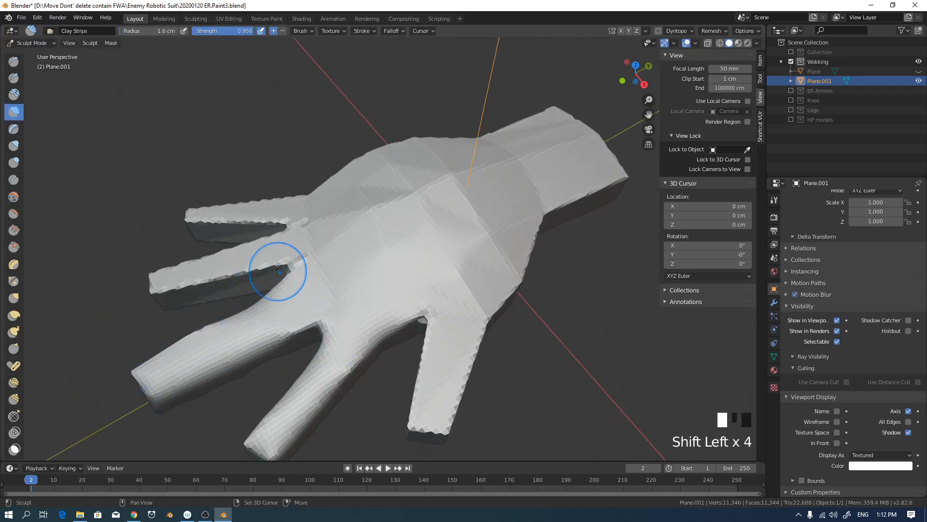
# Smooth the ring finger and the little finger with strokes along their edges.
pyautogui.keyDown('shift'); pyautogui.moveTo(277, 271); pyautogui.dragTo(167, 285); pyautogui.keyUp('shift')
pyautogui.keyDown('shift'); pyautogui.moveTo(284, 251); pyautogui.dragTo(166, 277); pyautogui.keyUp('shift')
pyautogui.moveTo(238, 235); pyautogui.dragTo(227, 241, button='middle')
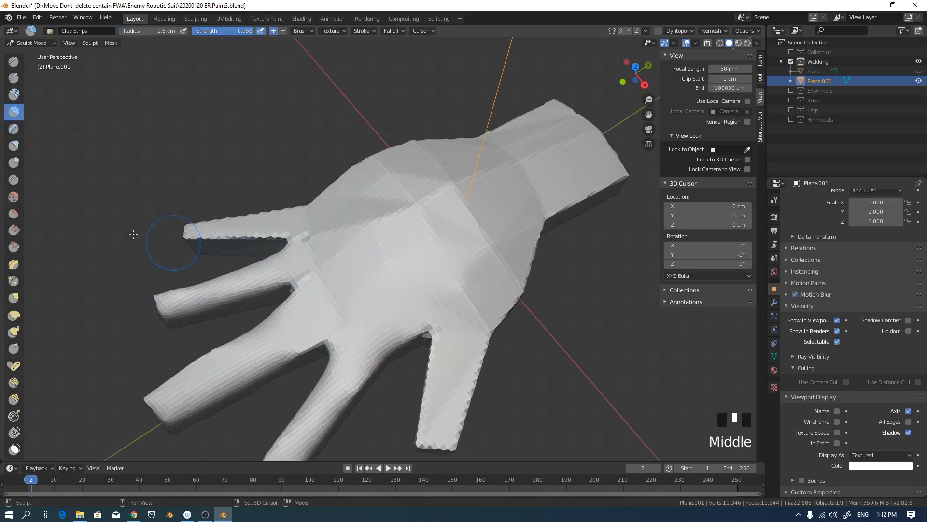
pyautogui.moveTo(305, 215)
pyautogui.keyDown('shift'); pyautogui.mouseDown()
pyautogui.moveTo(292, 227)
pyautogui.moveTo(193, 233)
pyautogui.moveTo(280, 217)
pyautogui.mouseUp(); pyautogui.keyUp('shift')
# Smooth the outer edge of the hand from the little finger's base to the wrist, plus the wrist's opposite edge.
pyautogui.keyDown('shift'); pyautogui.moveTo(329, 198); pyautogui.dragTo(446, 145); pyautogui.keyUp('shift')
pyautogui.keyDown('shift'); pyautogui.moveTo(441, 144); pyautogui.dragTo(324, 194); pyautogui.keyUp('shift')
pyautogui.keyDown('shift'); pyautogui.moveTo(441, 143); pyautogui.dragTo(560, 106); pyautogui.keyUp('shift')
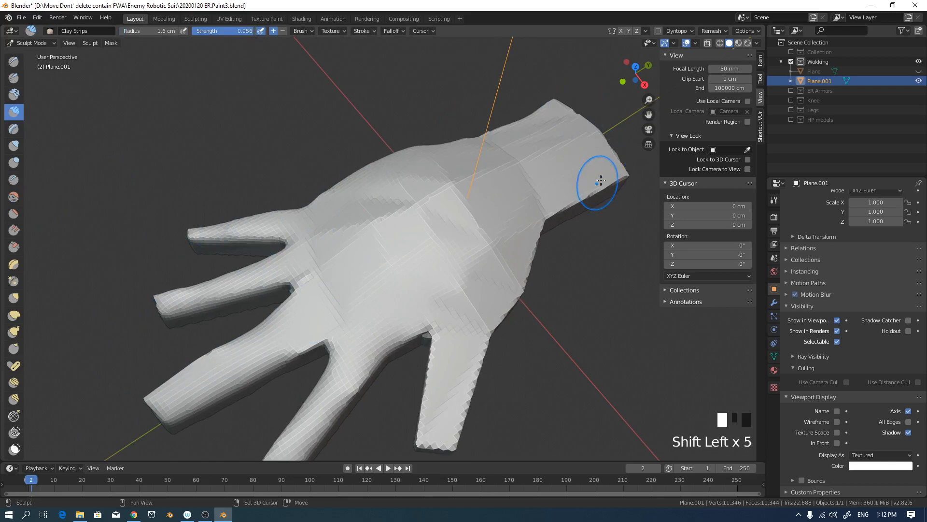
pyautogui.moveTo(602, 184)
pyautogui.keyDown('shift'); pyautogui.mouseDown()
pyautogui.moveTo(566, 199)
pyautogui.moveTo(539, 227)
pyautogui.mouseUp(); pyautogui.keyUp('shift')
# Smooth the thumb side of the hand, the thumb itself and the area around the finger bases.
pyautogui.moveTo(457, 275); pyautogui.dragTo(473, 212, button='middle')
pyautogui.moveTo(486, 237)
pyautogui.keyDown('shift'); pyautogui.mouseDown()
pyautogui.moveTo(490, 265)
pyautogui.moveTo(372, 378)
pyautogui.moveTo(363, 415)
pyautogui.moveTo(362, 395)
pyautogui.moveTo(416, 356)
pyautogui.moveTo(377, 338)
pyautogui.mouseUp(); pyautogui.keyUp('shift')
pyautogui.moveTo(377, 338)
pyautogui.keyDown('shift'); pyautogui.mouseDown()
pyautogui.moveTo(321, 352)
pyautogui.moveTo(238, 341)
pyautogui.mouseUp(); pyautogui.keyUp('shift')
pyautogui.moveTo(238, 341); pyautogui.dragTo(356, 300, button='middle')
pyautogui.keyDown('shift'); pyautogui.moveTo(386, 286); pyautogui.dragTo(348, 275); pyautogui.keyUp('shift')
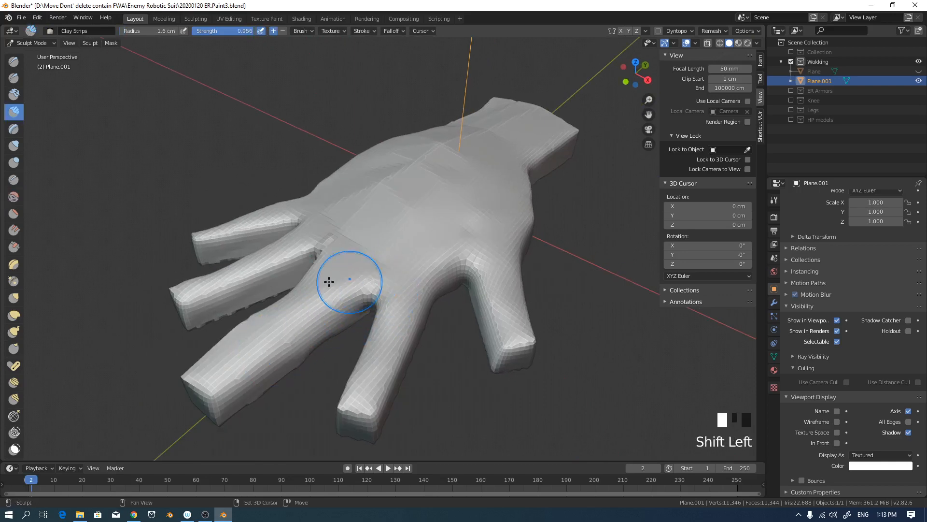
pyautogui.moveTo(348, 275); pyautogui.dragTo(463, 254, button='middle')
pyautogui.moveTo(472, 253)
pyautogui.keyDown('shift'); pyautogui.mouseDown()
pyautogui.moveTo(531, 348)
pyautogui.moveTo(541, 387)
pyautogui.mouseUp(); pyautogui.keyUp('shift')
# Smooth the outer edge of the hand's underside from the little finger's base toward the wrist.
pyautogui.moveTo(427, 253)
pyautogui.mouseDown(button='middle')
pyautogui.moveTo(413, 235)
pyautogui.moveTo(475, 164)
pyautogui.mouseUp(button='middle')
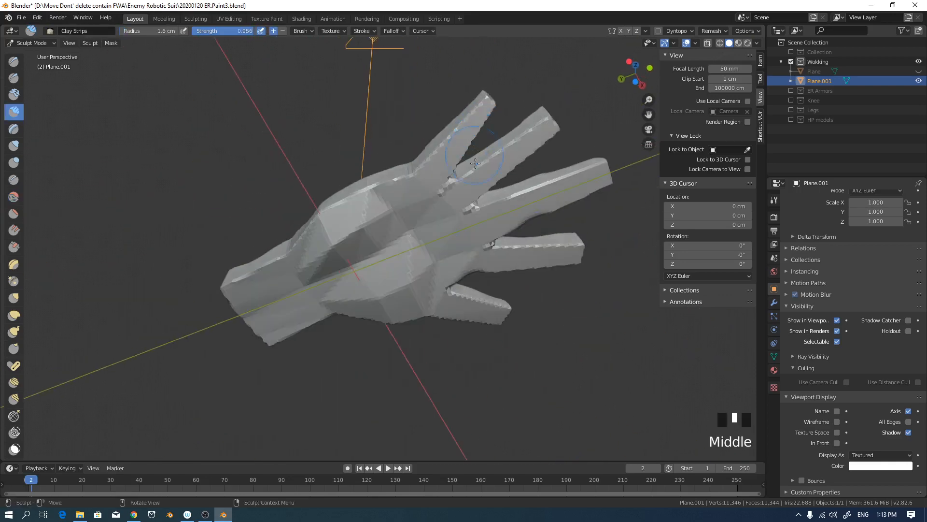
pyautogui.moveTo(449, 213); pyautogui.dragTo(462, 179, button='middle')
pyautogui.moveTo(411, 197); pyautogui.dragTo(445, 217, button='middle')
pyautogui.keyDown('shift'); pyautogui.moveTo(459, 149); pyautogui.dragTo(313, 190); pyautogui.keyUp('shift')
# Turn off Fast Navigate in the sculpting options.
pyautogui.click(758, 31)
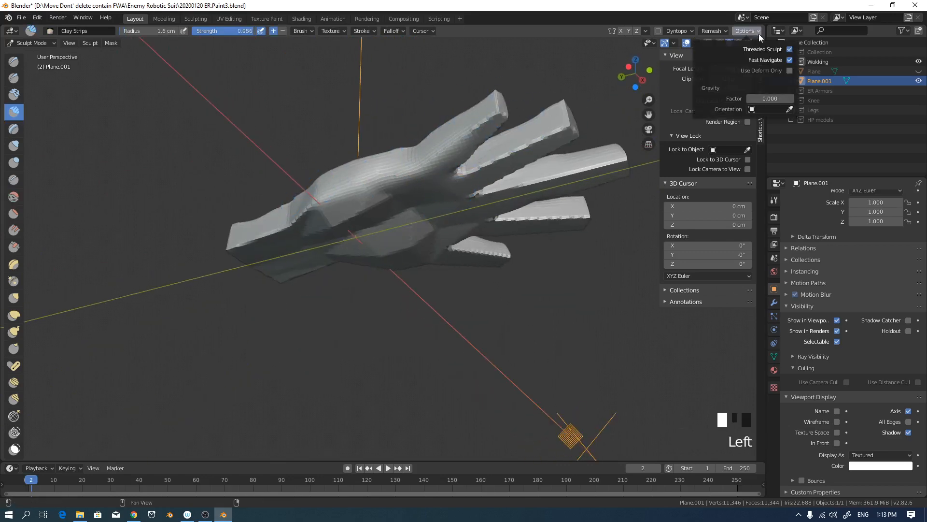
pyautogui.click(789, 59)
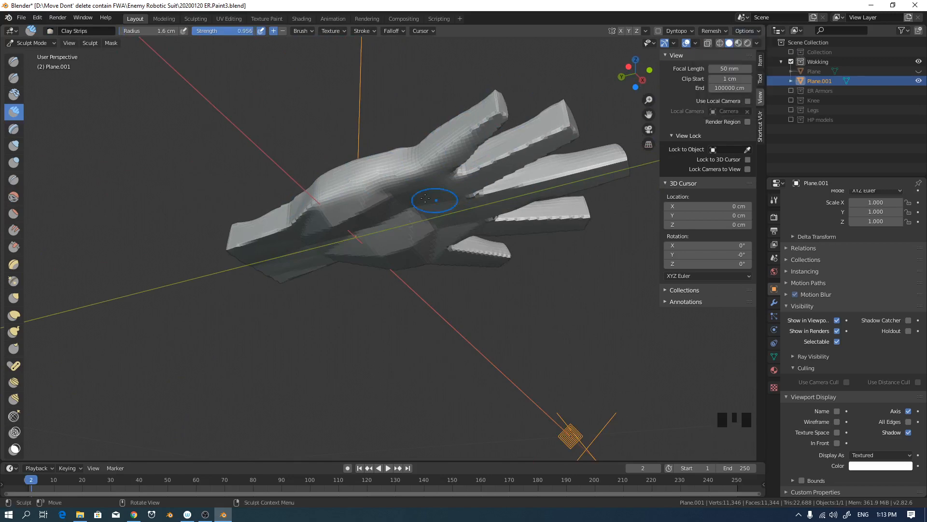
pyautogui.moveTo(378, 178)
pyautogui.mouseDown(button='middle')
pyautogui.moveTo(425, 181)
pyautogui.moveTo(378, 207)
pyautogui.moveTo(462, 183)
pyautogui.moveTo(118, 176)
pyautogui.moveTo(304, 231)
pyautogui.moveTo(300, 256)
pyautogui.mouseUp(button='middle')
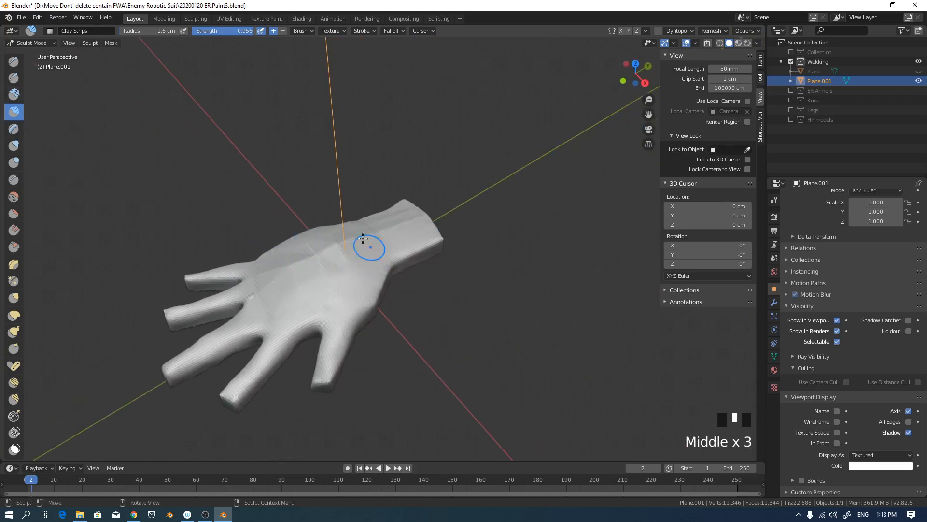
# Switch the hand to Object Mode and open its transform options.
pyautogui.moveTo(368, 244); pyautogui.dragTo(465, 174, button='middle')
pyautogui.keyDown('shift'); pyautogui.moveTo(532, 173); pyautogui.dragTo(430, 180, button='middle'); pyautogui.keyUp('shift')
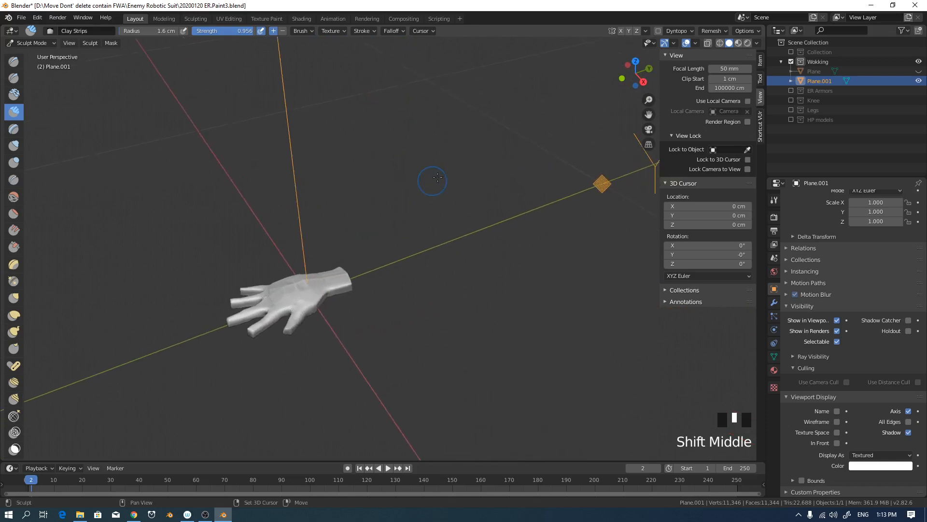
pyautogui.moveTo(391, 250); pyautogui.dragTo(287, 257, button='middle')
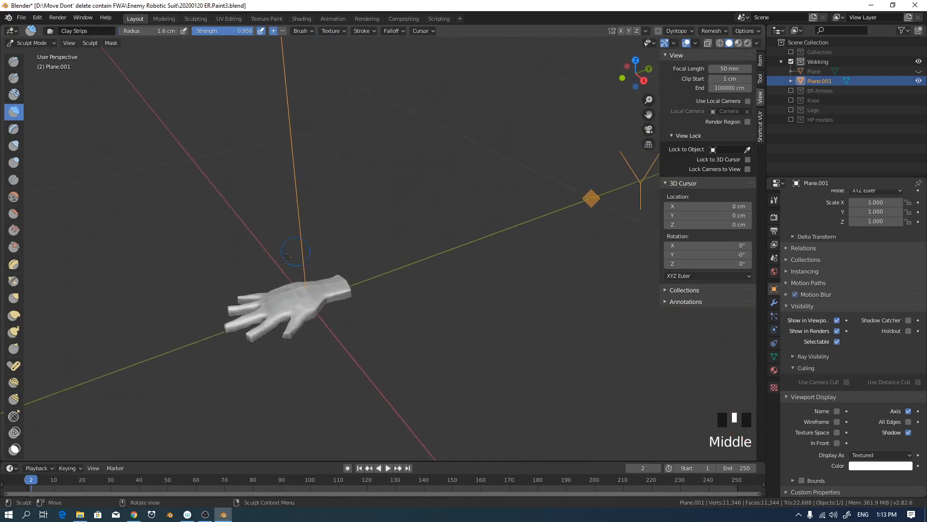
pyautogui.keyDown('ctrl'); pyautogui.moveTo(369, 259); pyautogui.dragTo(277, 253, button='middle'); pyautogui.keyUp('ctrl')
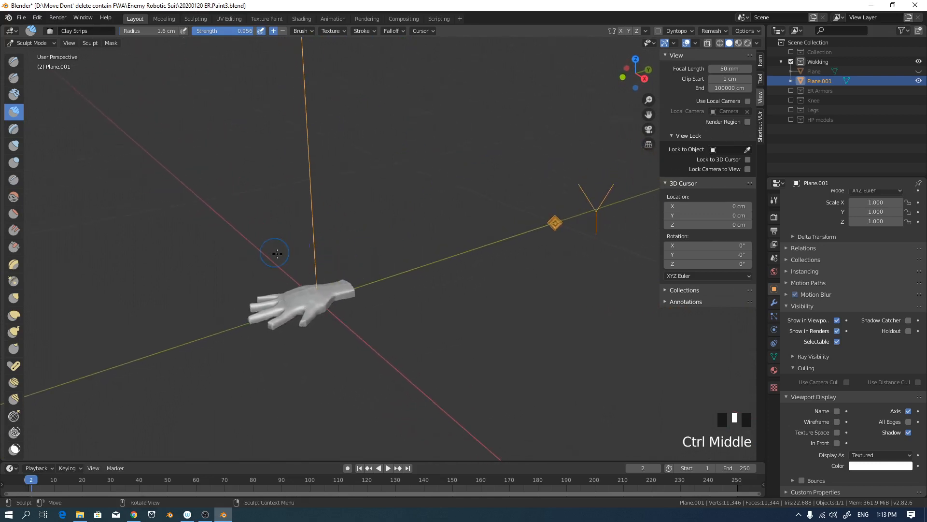
pyautogui.hotkey('ctrl', 'Tab')
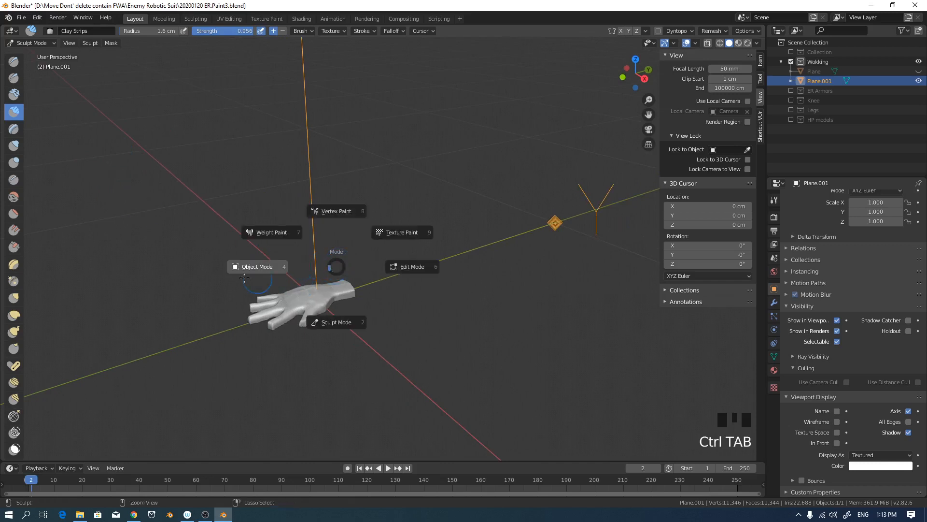
pyautogui.click(257, 267)
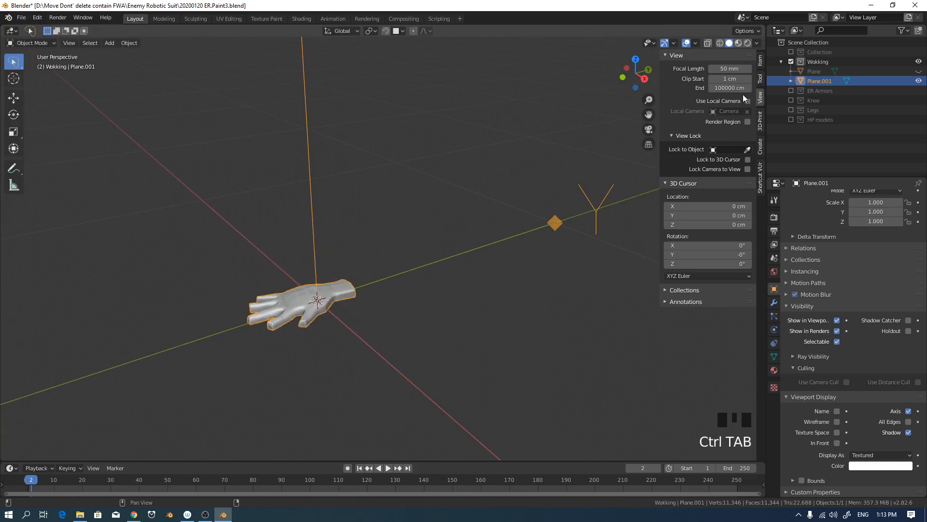
pyautogui.click(756, 34)
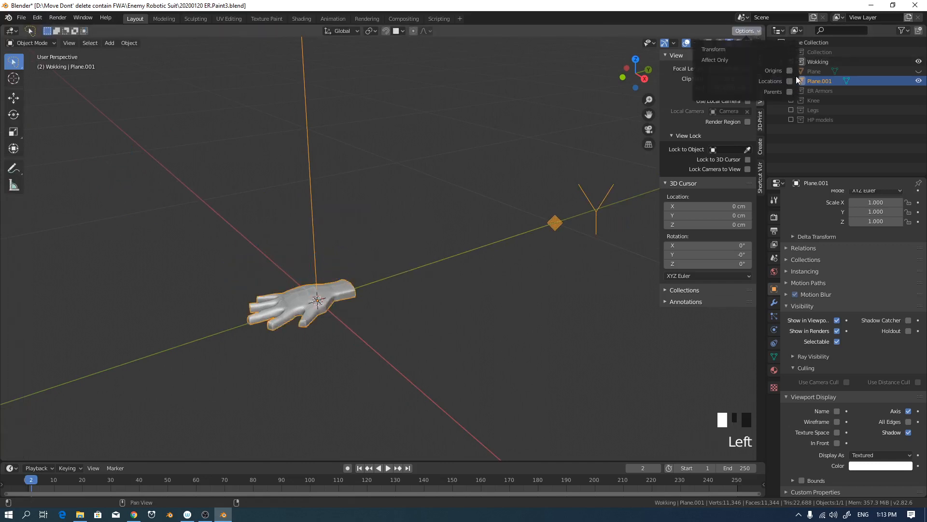
# Change the selection tool from box selection to Tweak, then deselect and reselect the hand.
pyautogui.keyDown('ctrl'); pyautogui.moveTo(550, 227); pyautogui.dragTo(507, 309, button='middle'); pyautogui.keyUp('ctrl')
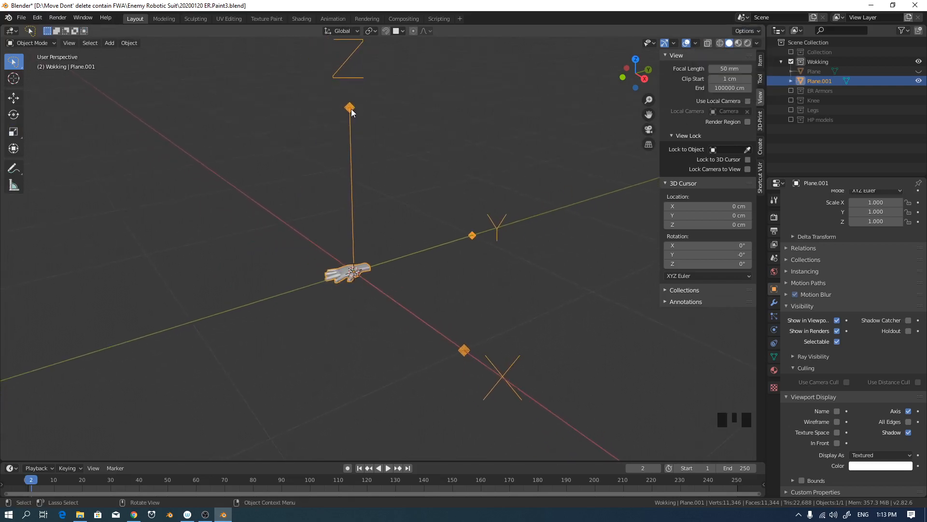
pyautogui.moveTo(15, 64); pyautogui.dragTo(63, 67)
pyautogui.click(391, 234)
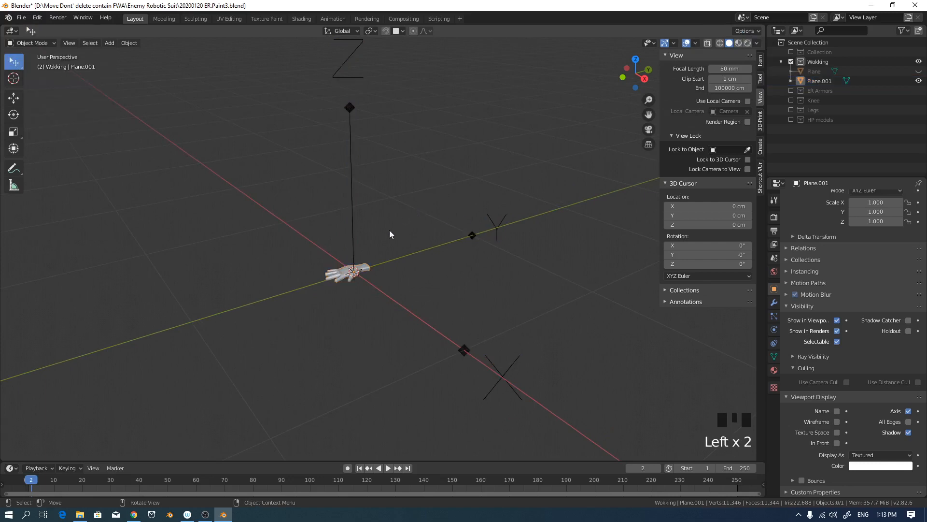
pyautogui.click(365, 267)
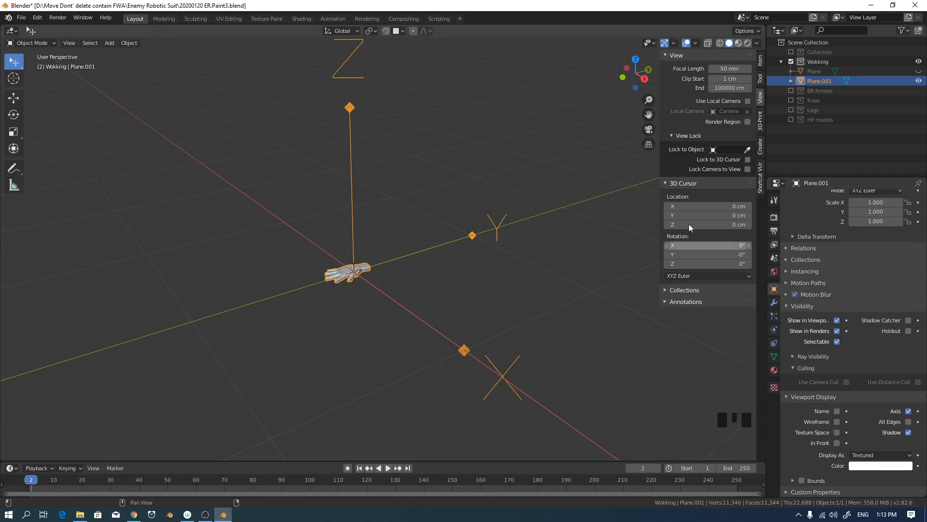
# Enable Affect Only Origins and shift the hand's origin slightly with the Move tool.
pyautogui.click(753, 31)
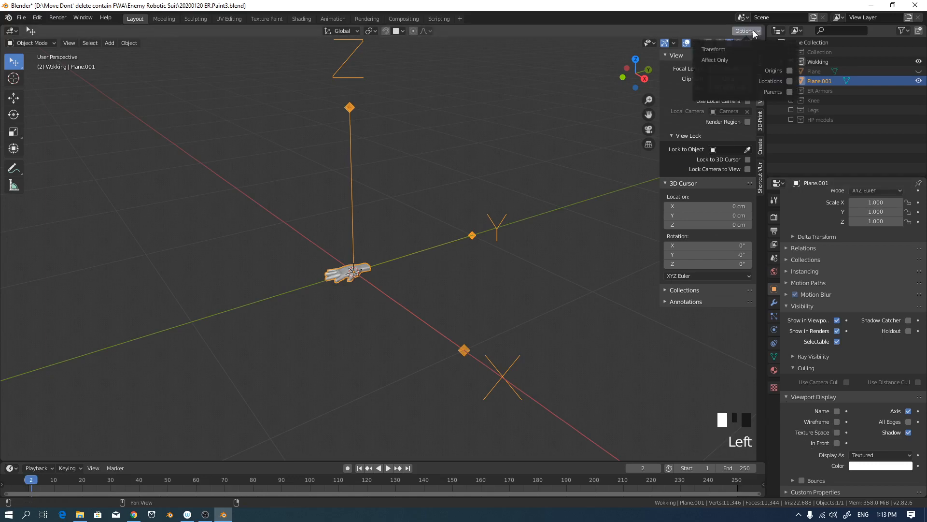
pyautogui.click(788, 71)
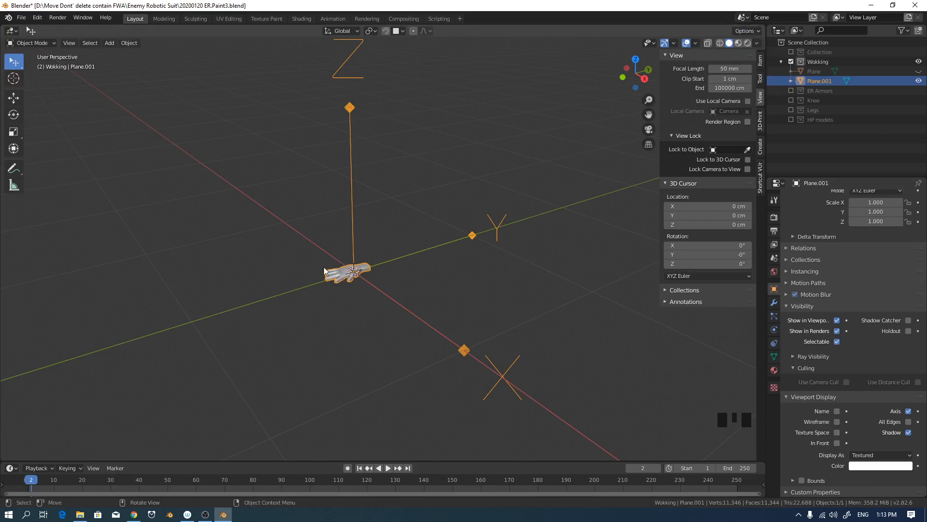
pyautogui.click(19, 99)
pyautogui.moveTo(386, 263)
pyautogui.mouseDown()
pyautogui.moveTo(324, 281)
pyautogui.moveTo(433, 249)
pyautogui.moveTo(379, 271)
pyautogui.moveTo(392, 256)
pyautogui.mouseUp()
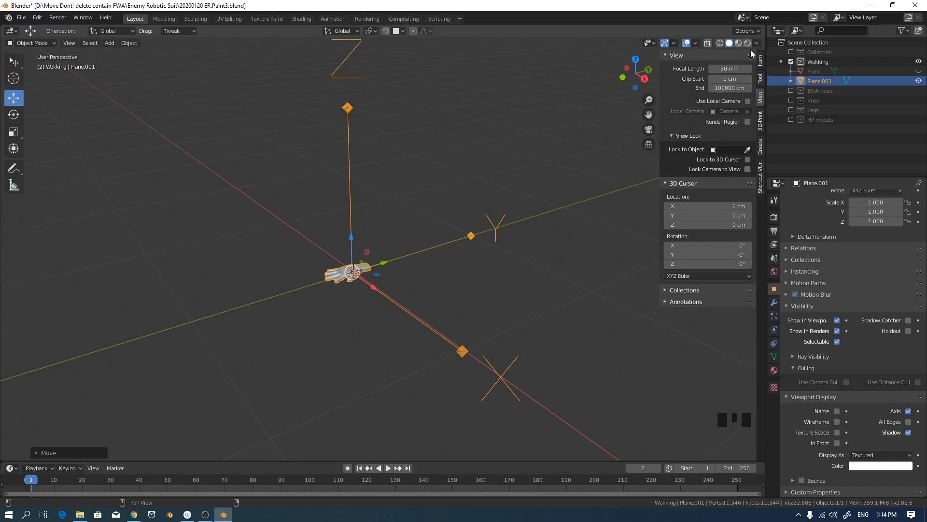
# Examine the transform options and the viewport shading settings.
pyautogui.click(758, 31)
pyautogui.click(756, 43)
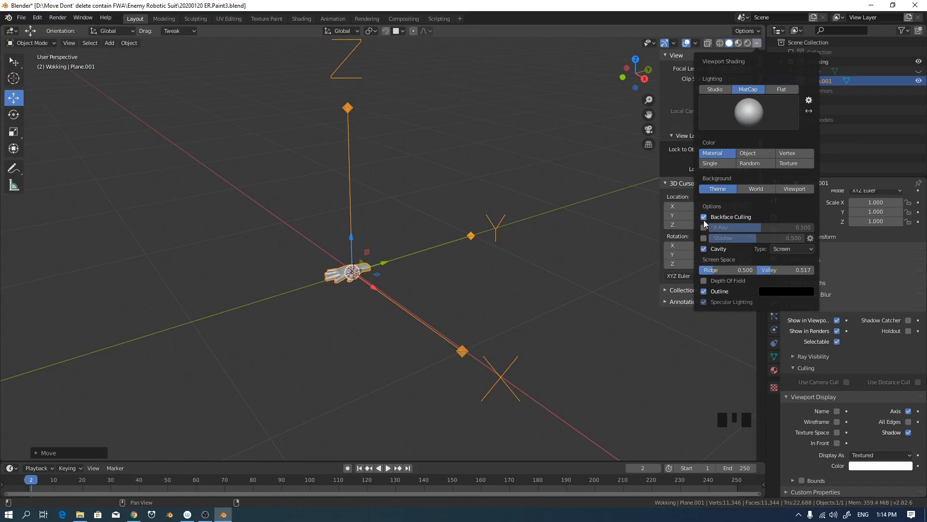
# Hide the floor grid and the text info in the viewport overlays.
pyautogui.click(696, 43)
pyautogui.click(696, 43)
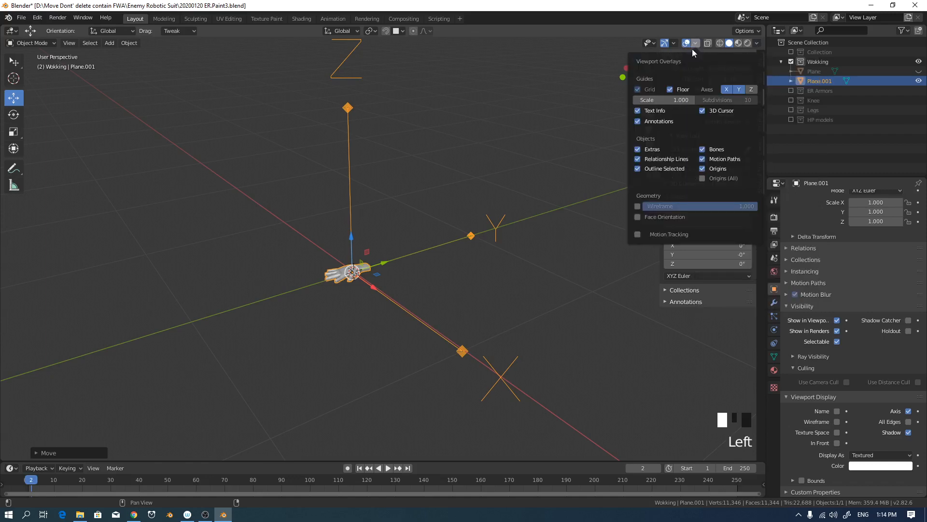
pyautogui.click(702, 111)
pyautogui.click(671, 89)
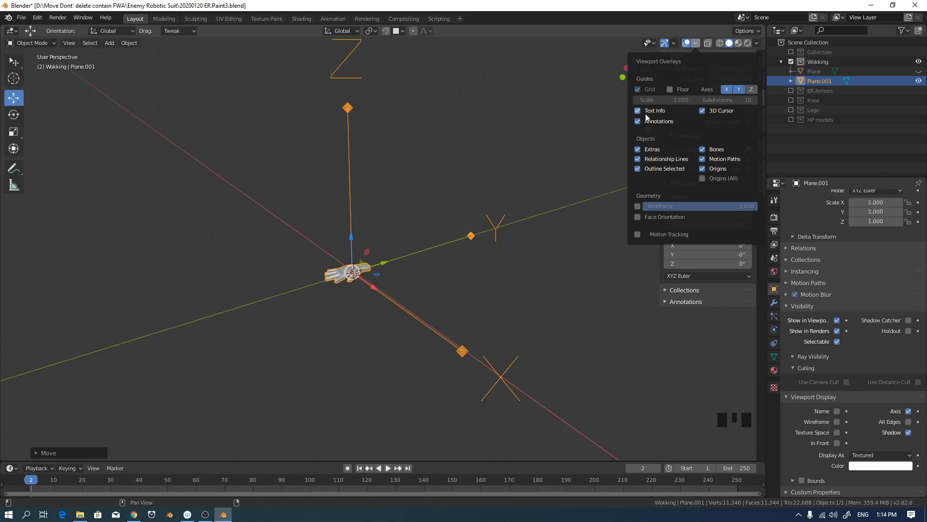
pyautogui.click(638, 111)
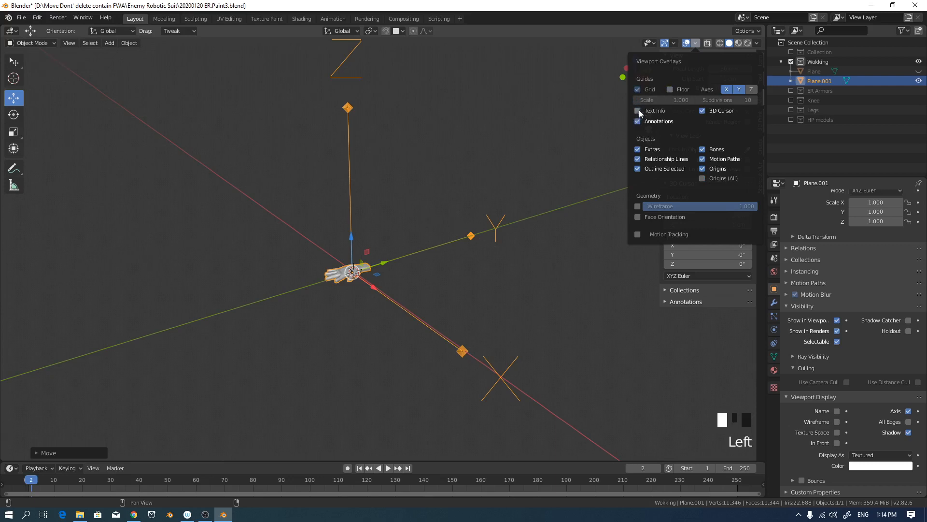
# Toggle the text info in the viewport overlays and leave it shown.
pyautogui.click(638, 111)
pyautogui.click(638, 111)
pyautogui.click(638, 111)
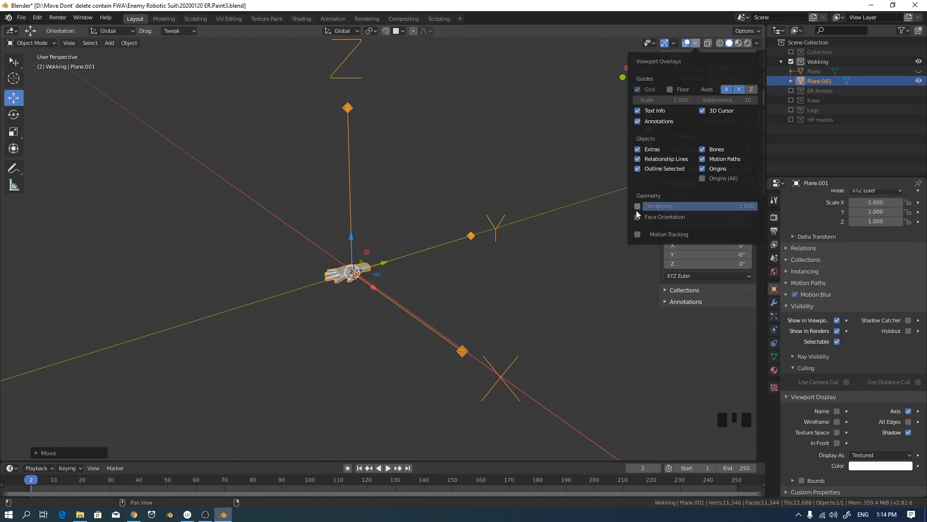
# Toggle the hand's Shadow and Axis viewport display options, leaving Shadow on and Axis off.
pyautogui.moveTo(837, 367); pyautogui.dragTo(838, 368, button='middle')
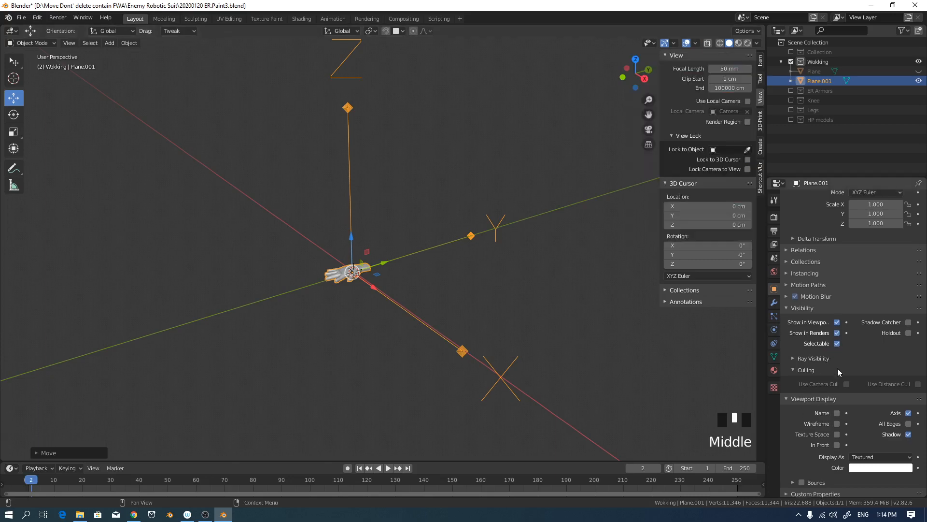
pyautogui.click(910, 434)
pyautogui.click(910, 434)
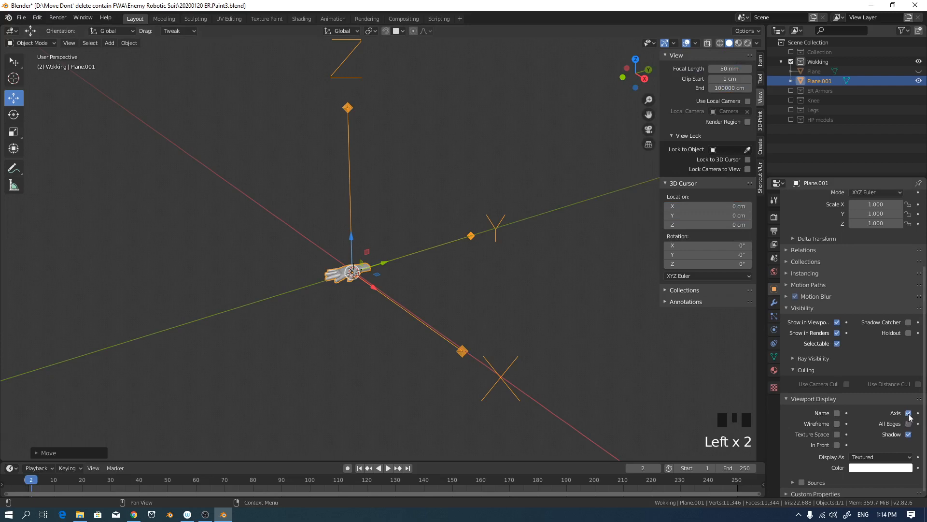
pyautogui.click(909, 414)
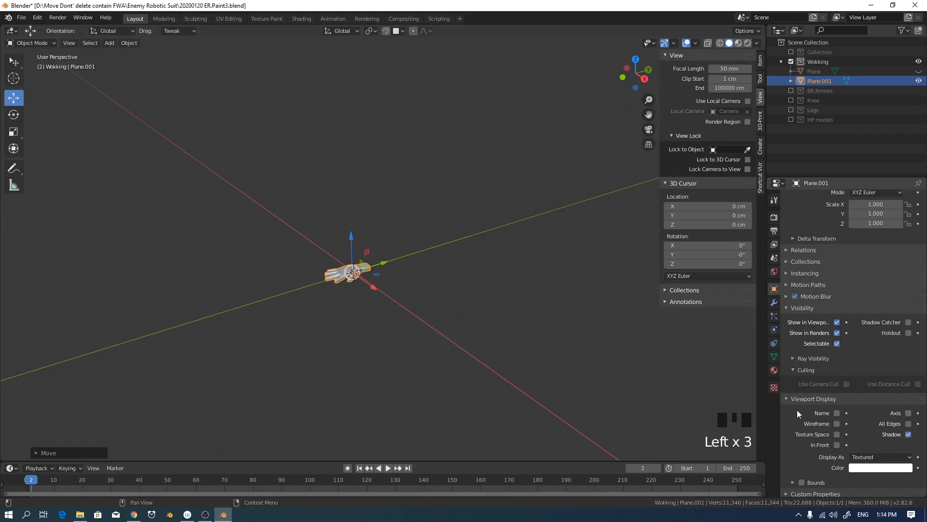
pyautogui.click(909, 414)
pyautogui.click(909, 414)
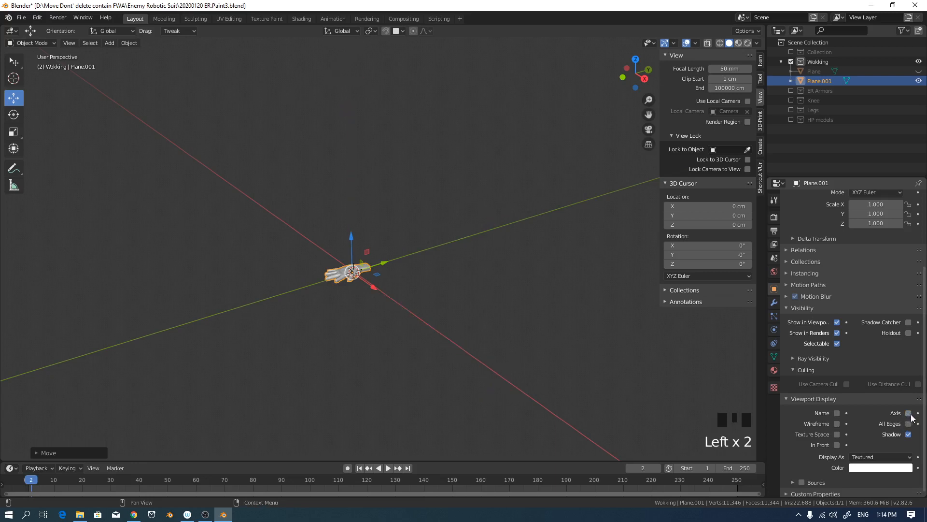
pyautogui.click(909, 414)
pyautogui.click(908, 414)
# Switch the hand from Object Mode to Sculpt Mode.
pyautogui.keyDown('ctrl'); pyautogui.moveTo(425, 313); pyautogui.dragTo(557, 276, button='middle'); pyautogui.keyUp('ctrl')
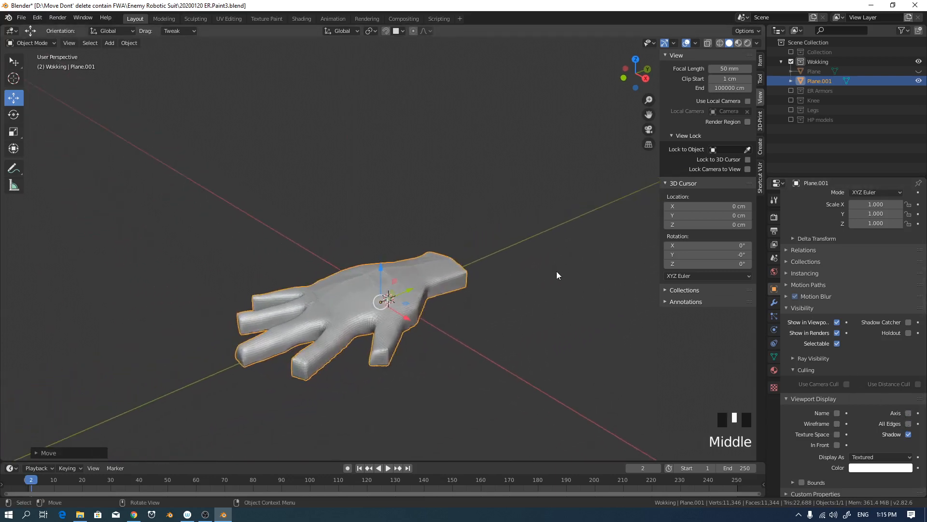
pyautogui.moveTo(591, 394); pyautogui.dragTo(561, 318, button='middle')
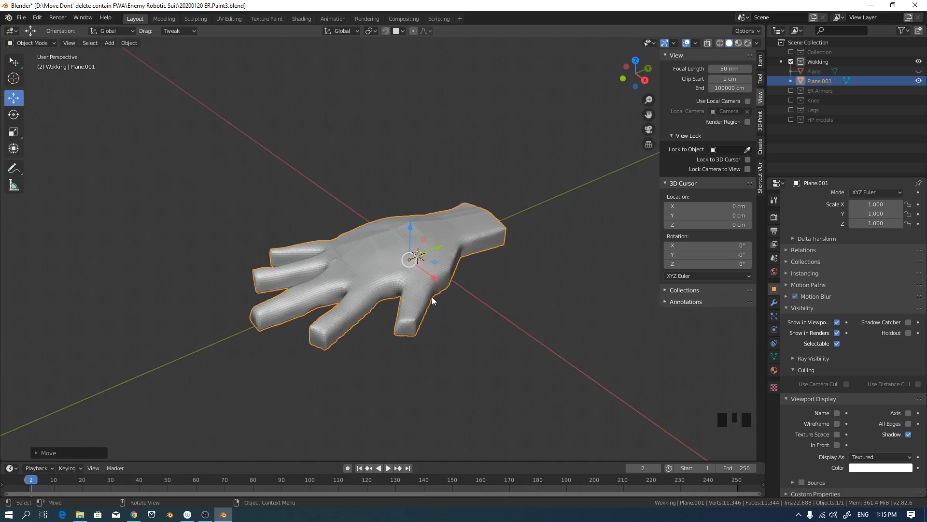
pyautogui.moveTo(431, 296); pyautogui.dragTo(529, 278, button='middle')
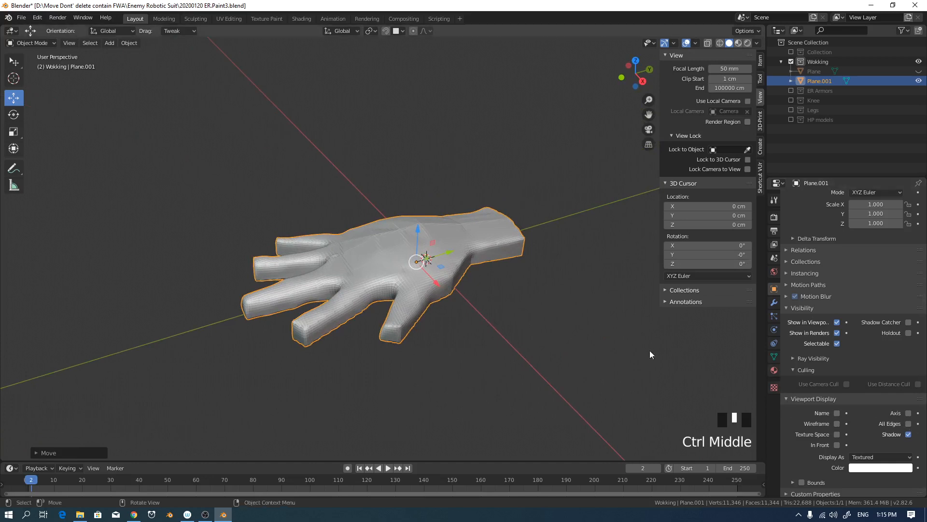
pyautogui.keyDown('shift'); pyautogui.moveTo(544, 329); pyautogui.dragTo(571, 295, button='middle'); pyautogui.keyUp('shift')
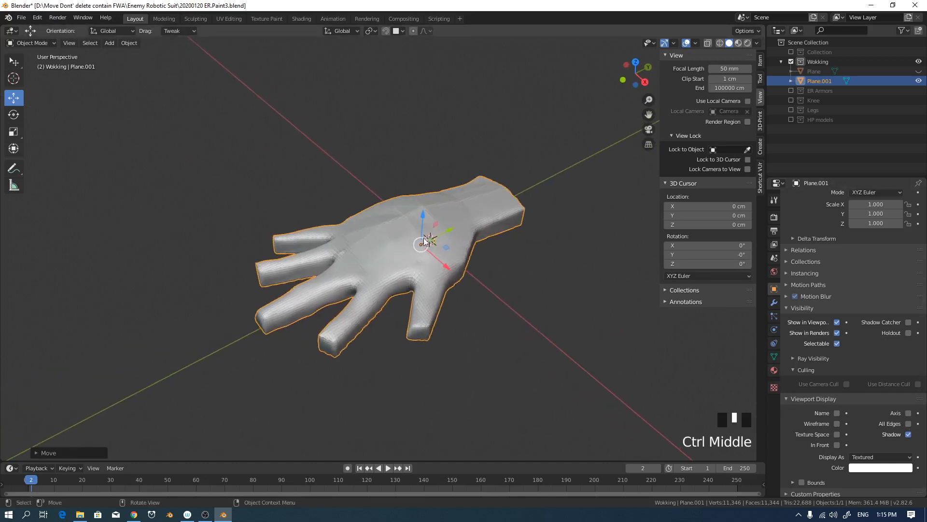
pyautogui.moveTo(537, 302); pyautogui.dragTo(560, 314, button='middle')
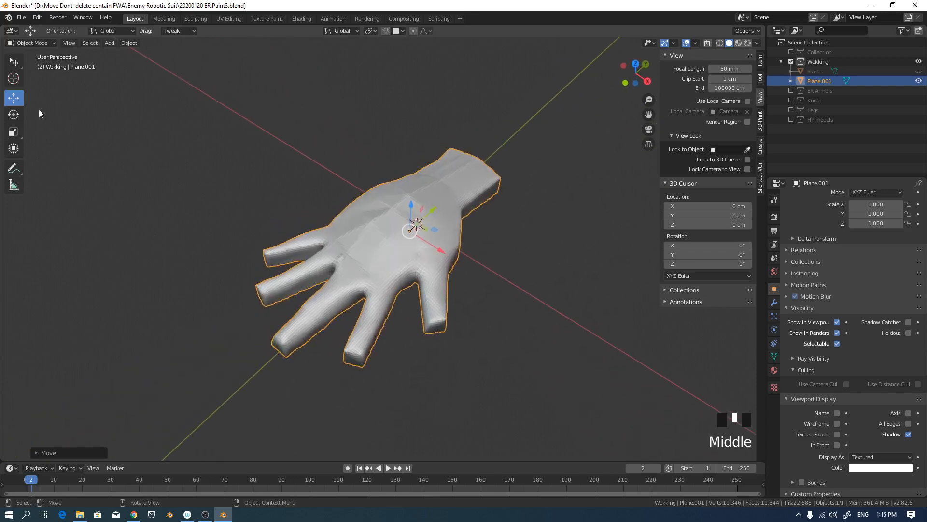
pyautogui.hotkey('ctrl', 'Tab')
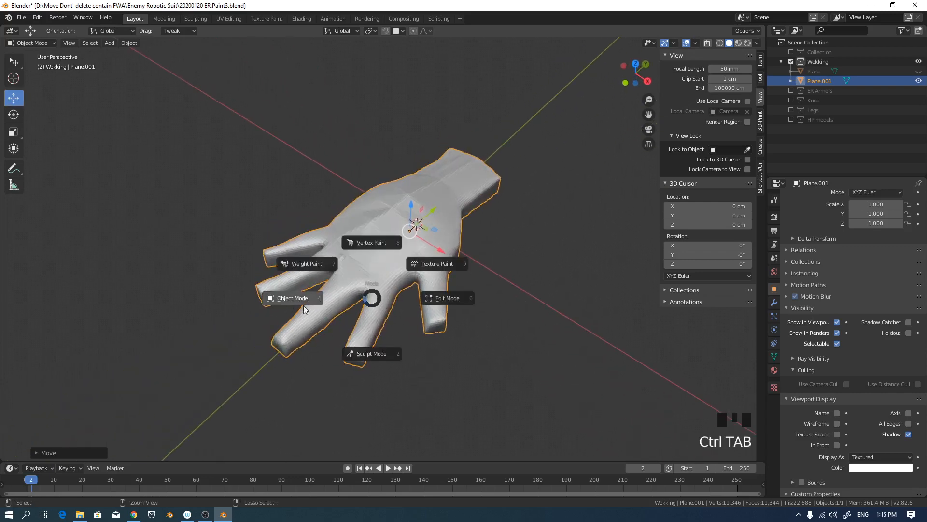
pyautogui.click(378, 355)
# Sculpt Clay Strips strokes along the back of the hand and over the little finger.
pyautogui.moveTo(378, 355)
pyautogui.mouseDown(button='middle')
pyautogui.moveTo(390, 269)
pyautogui.moveTo(419, 266)
pyautogui.mouseUp(button='middle')
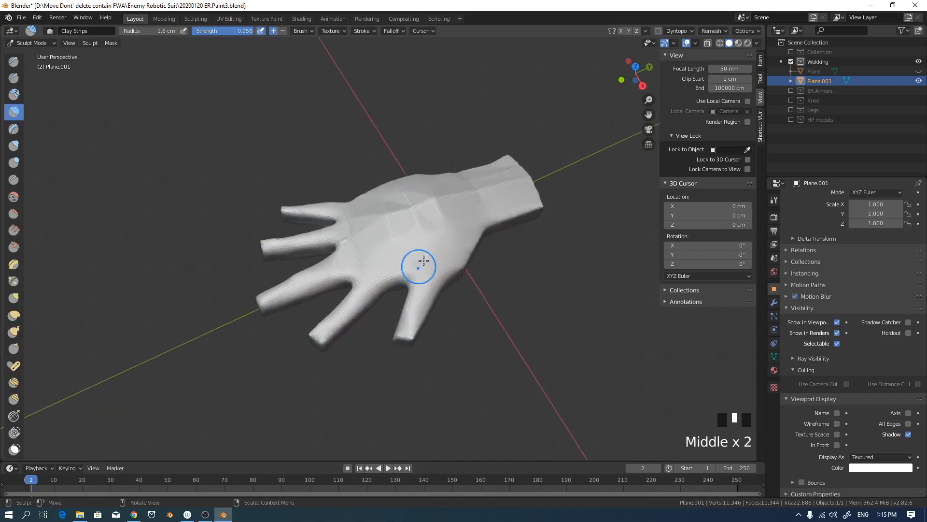
pyautogui.moveTo(423, 261); pyautogui.dragTo(416, 211)
pyautogui.moveTo(416, 211); pyautogui.dragTo(429, 197, button='middle')
pyautogui.moveTo(429, 196)
pyautogui.mouseDown()
pyautogui.moveTo(398, 195)
pyautogui.moveTo(337, 237)
pyautogui.mouseUp()
pyautogui.moveTo(380, 234); pyautogui.dragTo(416, 233, button='middle')
pyautogui.moveTo(417, 232)
pyautogui.keyDown('ctrl'); pyautogui.mouseDown(button='middle')
pyautogui.moveTo(391, 219)
pyautogui.moveTo(466, 212)
pyautogui.mouseUp(button='middle'); pyautogui.keyUp('ctrl')
pyautogui.moveTo(466, 213); pyautogui.dragTo(503, 202, button='middle')
pyautogui.moveTo(345, 251)
pyautogui.mouseDown()
pyautogui.moveTo(339, 257)
pyautogui.moveTo(352, 264)
pyautogui.mouseUp()
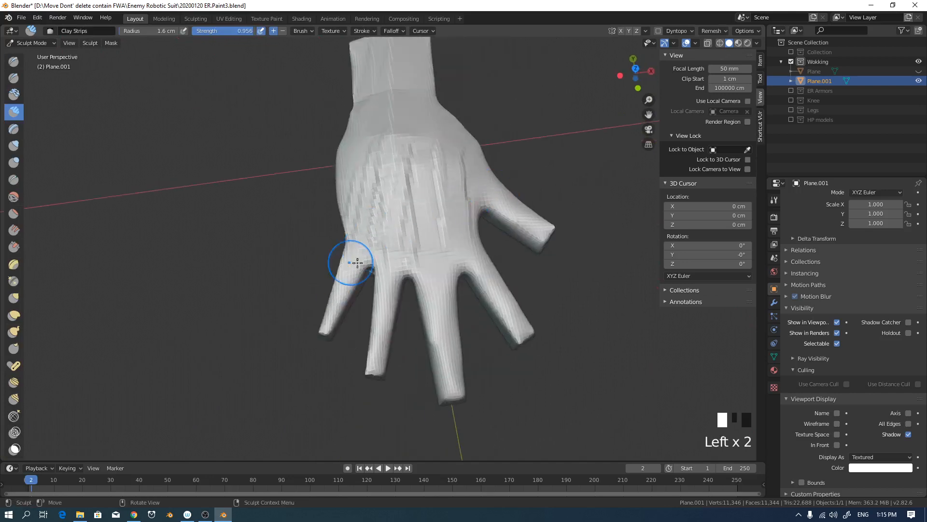
pyautogui.moveTo(352, 264); pyautogui.dragTo(436, 159, button='middle')
pyautogui.moveTo(401, 251)
pyautogui.mouseDown()
pyautogui.moveTo(435, 225)
pyautogui.moveTo(459, 222)
pyautogui.moveTo(459, 213)
pyautogui.mouseUp()
pyautogui.moveTo(459, 213)
pyautogui.mouseDown(button='middle')
pyautogui.moveTo(425, 192)
pyautogui.moveTo(441, 149)
pyautogui.moveTo(387, 159)
pyautogui.moveTo(303, 230)
pyautogui.moveTo(435, 220)
pyautogui.moveTo(484, 273)
pyautogui.moveTo(445, 238)
pyautogui.moveTo(550, 226)
pyautogui.moveTo(464, 241)
pyautogui.moveTo(399, 348)
pyautogui.moveTo(475, 208)
pyautogui.moveTo(456, 207)
pyautogui.moveTo(464, 213)
pyautogui.mouseUp(button='middle')
# Enable Dyntopo, try Relative Detail, and return the detailing method to Brush Detail.
pyautogui.click(712, 30)
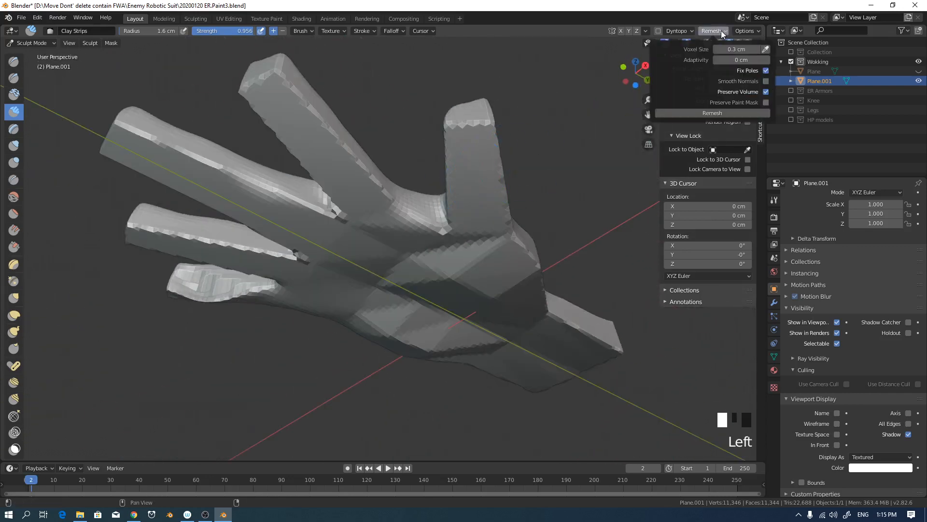
pyautogui.click(658, 31)
pyautogui.moveTo(367, 231); pyautogui.dragTo(531, 193, button='middle')
pyautogui.click(688, 31)
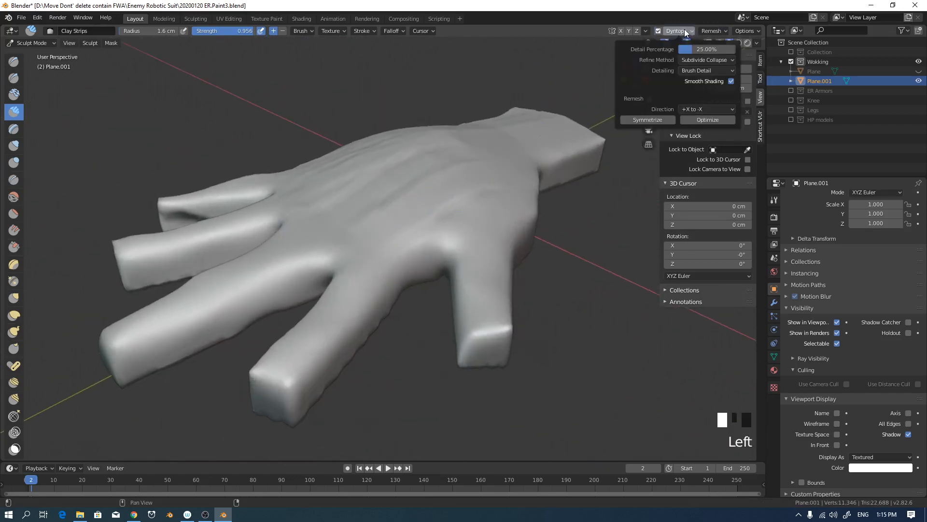
pyautogui.moveTo(441, 135); pyautogui.dragTo(437, 195, button='middle')
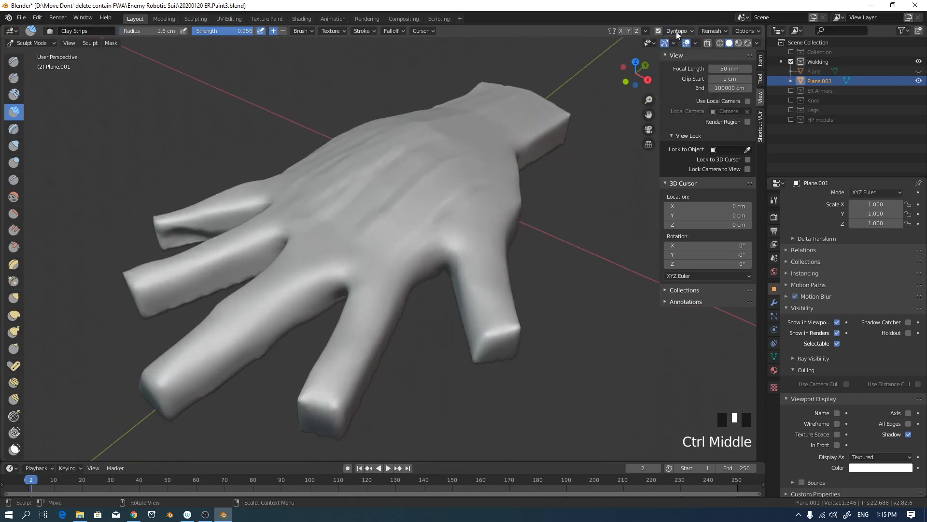
pyautogui.click(688, 31)
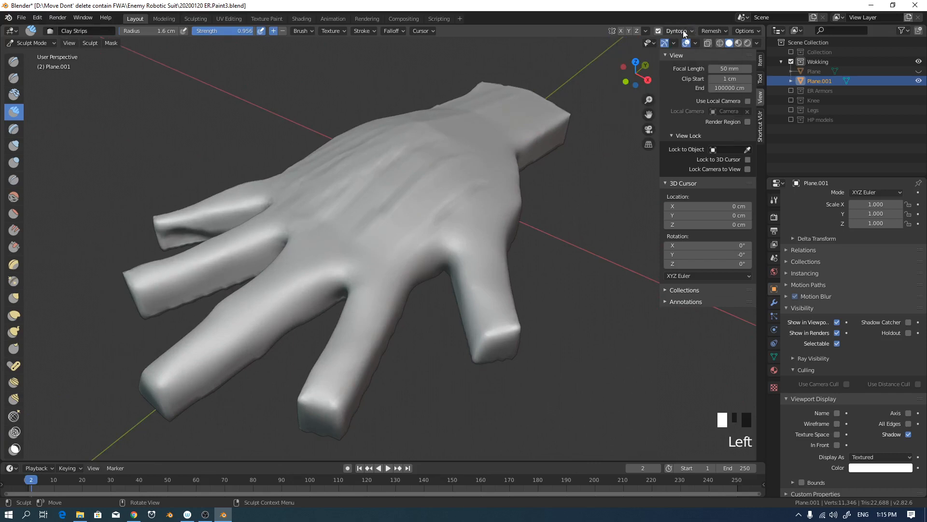
pyautogui.click(684, 29)
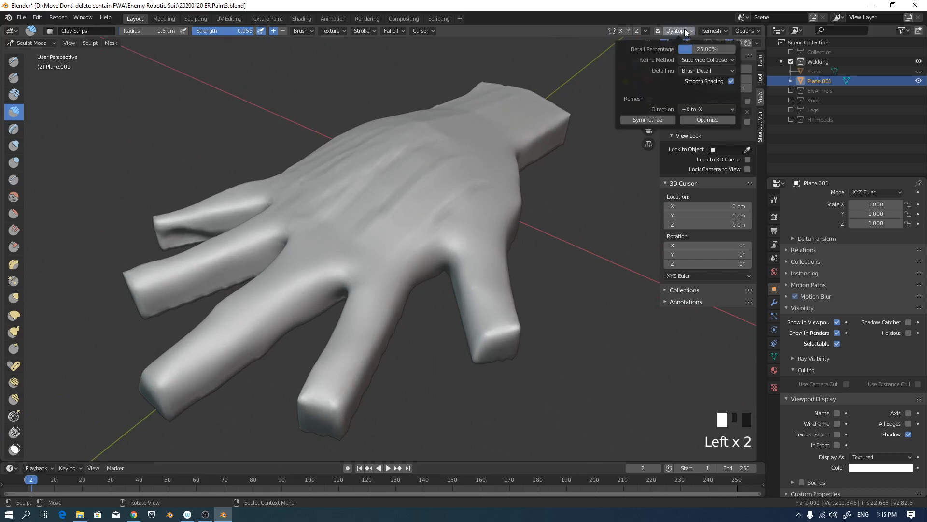
pyautogui.click(698, 72)
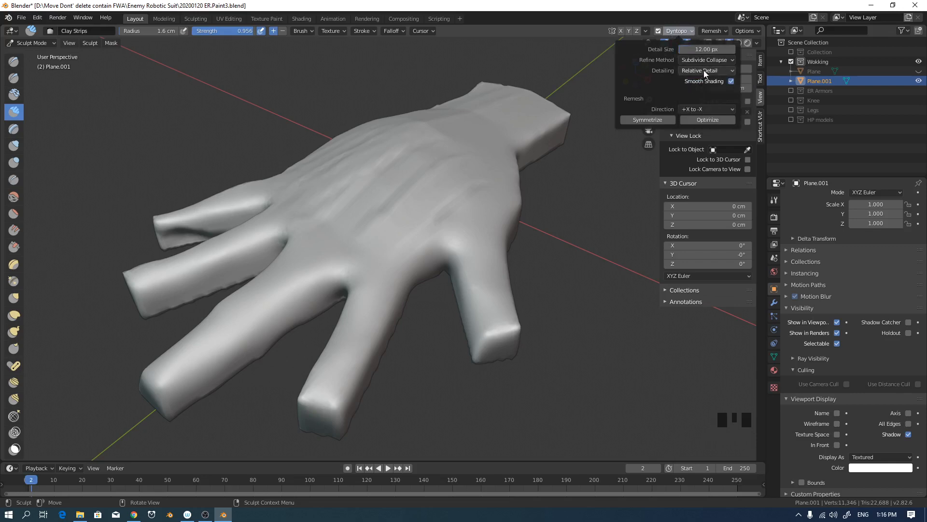
pyautogui.click(704, 71)
pyautogui.click(699, 102)
# Show the hand's wireframe and sculpt over the back of the hand with an enlarged Clay Strips brush.
pyautogui.moveTo(408, 210)
pyautogui.mouseDown(button='middle')
pyautogui.moveTo(393, 217)
pyautogui.moveTo(455, 221)
pyautogui.moveTo(409, 253)
pyautogui.moveTo(422, 225)
pyautogui.moveTo(415, 215)
pyautogui.moveTo(425, 216)
pyautogui.mouseUp(button='middle')
pyautogui.click(396, 210)
pyautogui.press('f')
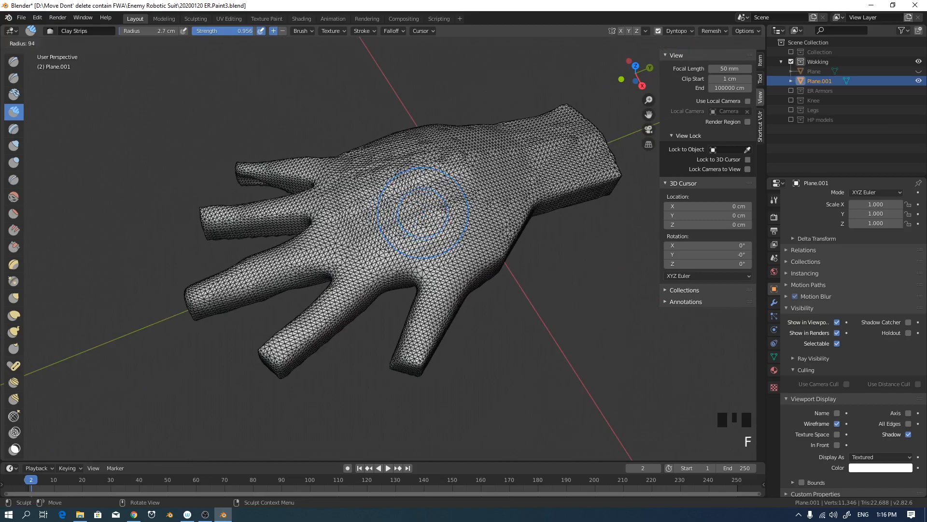
pyautogui.click(483, 208)
pyautogui.moveTo(470, 198)
pyautogui.mouseDown()
pyautogui.moveTo(416, 208)
pyautogui.moveTo(440, 182)
pyautogui.mouseUp()
pyautogui.moveTo(439, 183)
pyautogui.mouseDown(button='middle')
pyautogui.moveTo(447, 192)
pyautogui.moveTo(463, 182)
pyautogui.moveTo(442, 183)
pyautogui.moveTo(445, 174)
pyautogui.moveTo(447, 182)
pyautogui.mouseUp(button='middle')
# Reduce the brush radius to about 0.48 cm and sculpt a finely detailed patch on the back of the hand.
pyautogui.press('f')
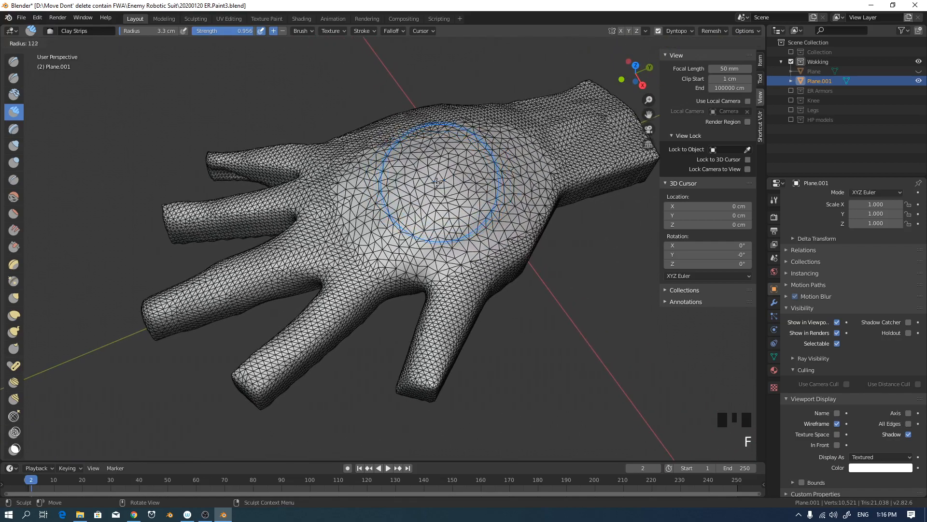
pyautogui.click(387, 207)
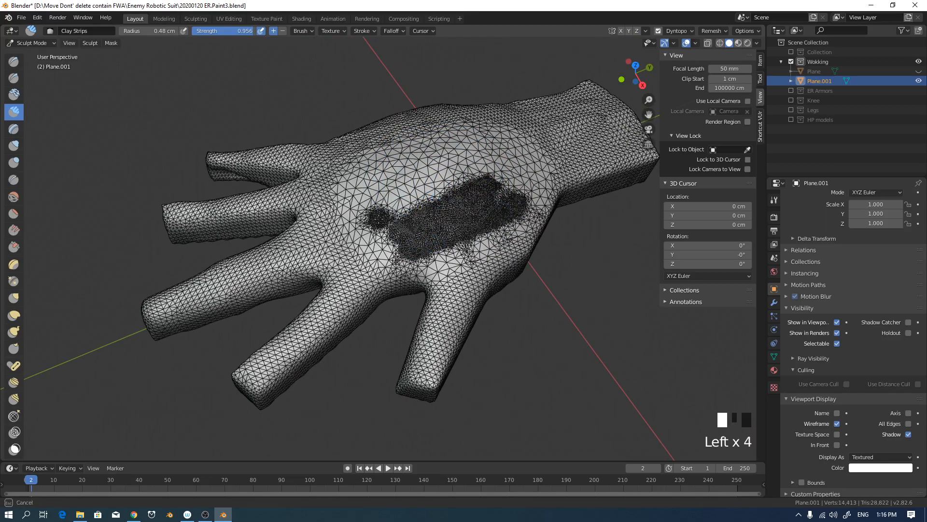
pyautogui.moveTo(437, 194)
pyautogui.keyDown('ctrl'); pyautogui.mouseDown(button='middle')
pyautogui.moveTo(481, 155)
pyautogui.moveTo(445, 166)
pyautogui.moveTo(447, 197)
pyautogui.mouseUp(button='middle'); pyautogui.keyUp('ctrl')
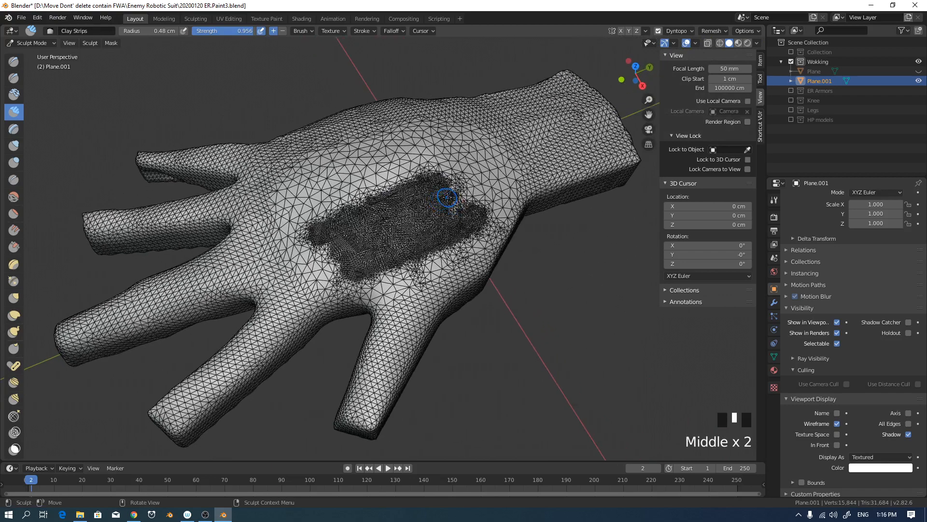
# Set the brush radius to about 1.6 cm and sculpt over the dense patch to coarsen its mesh.
pyautogui.press('f')
pyautogui.click(463, 182)
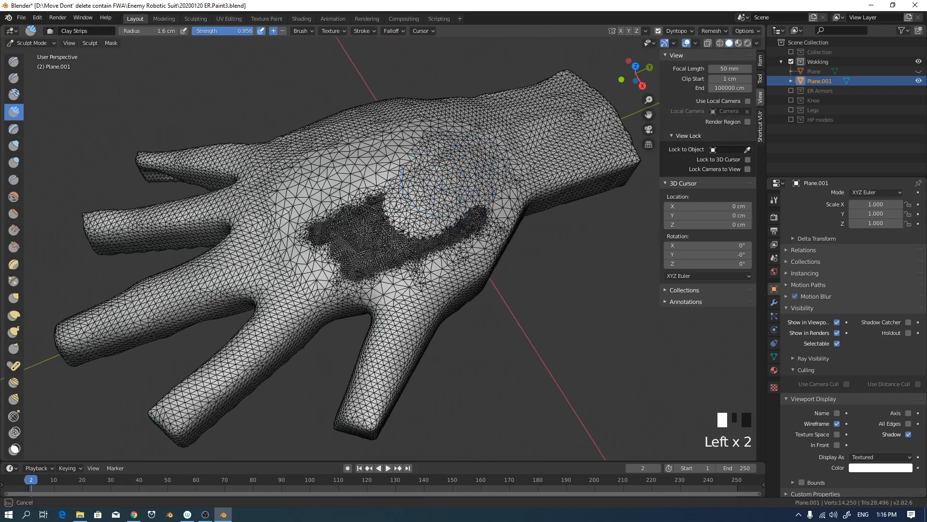
pyautogui.moveTo(438, 159); pyautogui.dragTo(387, 246)
pyautogui.moveTo(357, 211); pyautogui.dragTo(343, 143)
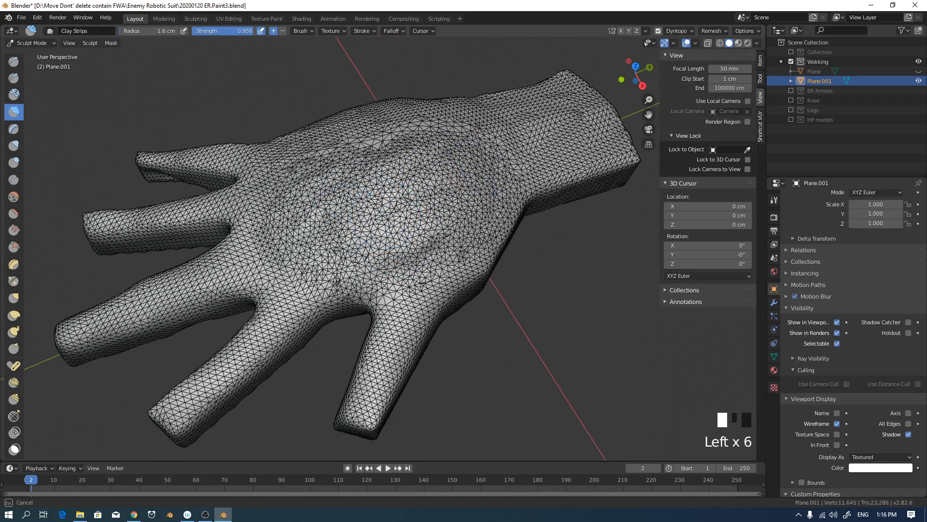
# Set the brush radius to about 1.2 cm and sculpt on the little finger.
pyautogui.moveTo(343, 144)
pyautogui.mouseDown(button='middle')
pyautogui.moveTo(377, 159)
pyautogui.moveTo(386, 145)
pyautogui.moveTo(449, 185)
pyautogui.moveTo(450, 209)
pyautogui.moveTo(450, 197)
pyautogui.mouseUp(button='middle')
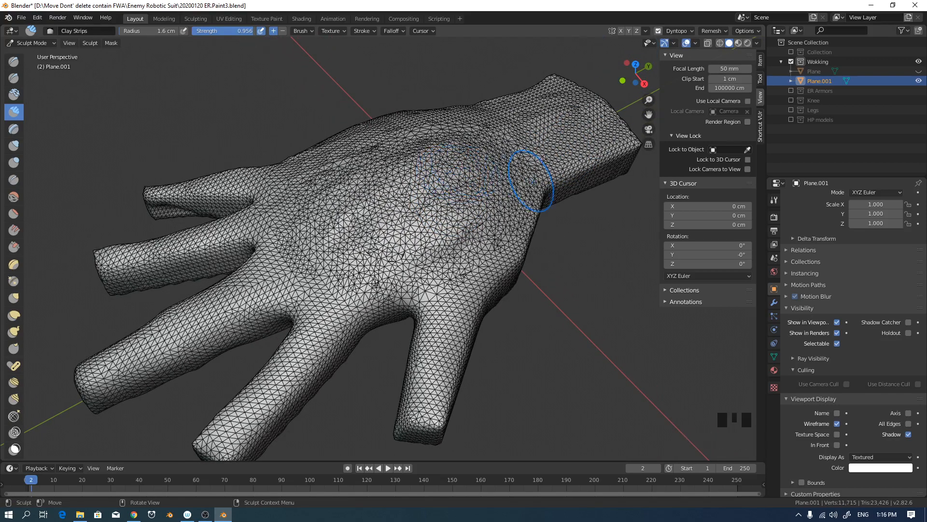
pyautogui.moveTo(534, 183); pyautogui.dragTo(674, 48, button='middle')
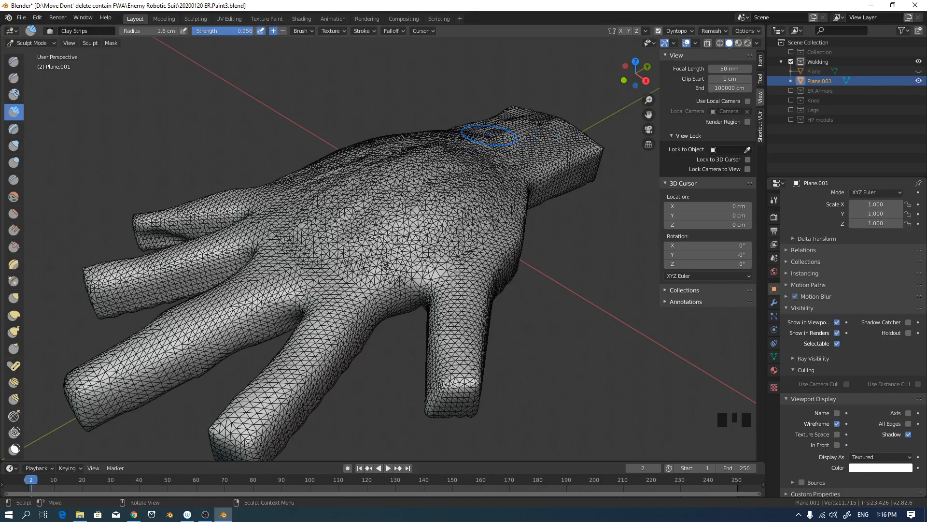
pyautogui.moveTo(489, 135)
pyautogui.mouseDown(button='middle')
pyautogui.moveTo(456, 218)
pyautogui.moveTo(465, 207)
pyautogui.moveTo(413, 226)
pyautogui.moveTo(445, 207)
pyautogui.mouseUp(button='middle')
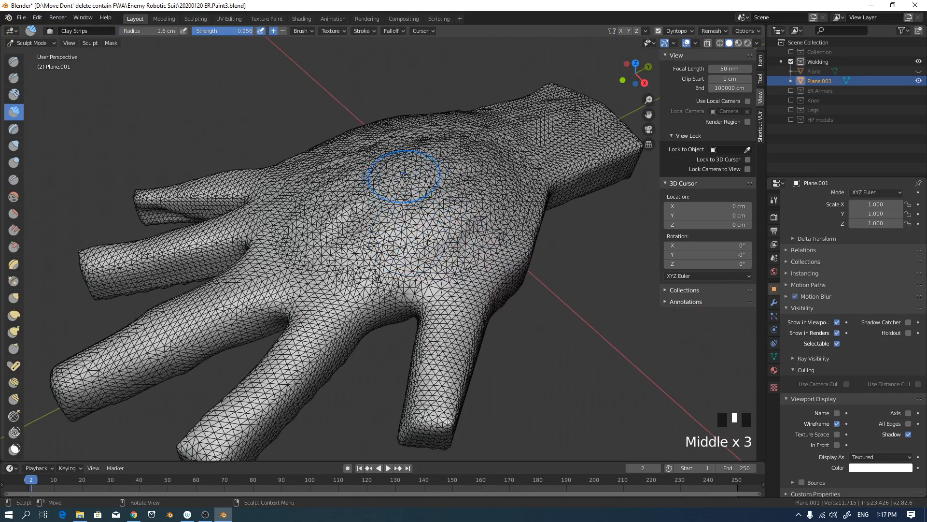
pyautogui.moveTo(428, 192); pyautogui.dragTo(468, 179, button='middle')
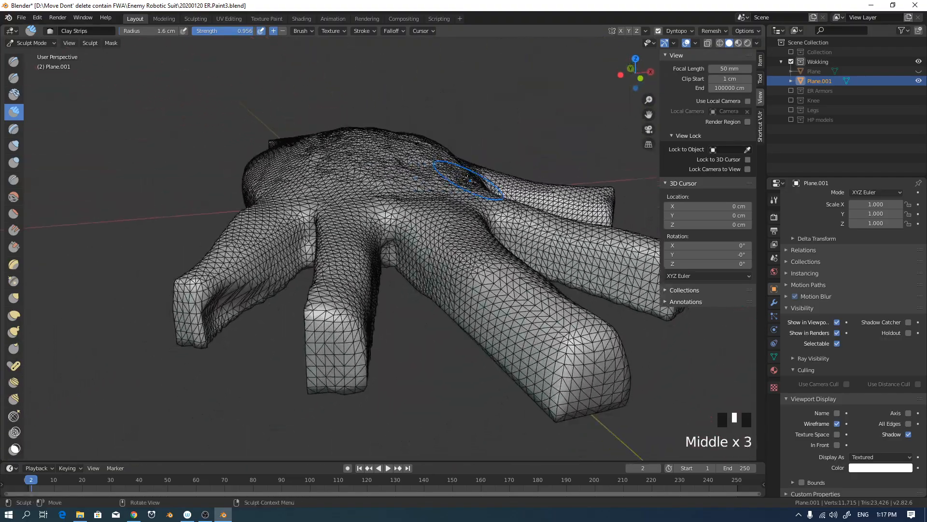
pyautogui.press('f')
pyautogui.click(232, 297)
# Examine the wireframe density across the back of the hand, its side and the little finger from several angles.
pyautogui.moveTo(232, 297)
pyautogui.mouseDown(button='middle')
pyautogui.moveTo(183, 296)
pyautogui.moveTo(263, 270)
pyautogui.moveTo(233, 271)
pyautogui.moveTo(516, 248)
pyautogui.mouseUp(button='middle')
pyautogui.moveTo(435, 208)
pyautogui.mouseDown(button='middle')
pyautogui.moveTo(300, 249)
pyautogui.moveTo(368, 213)
pyautogui.moveTo(377, 237)
pyautogui.moveTo(331, 248)
pyautogui.moveTo(327, 237)
pyautogui.moveTo(389, 192)
pyautogui.mouseUp(button='middle')
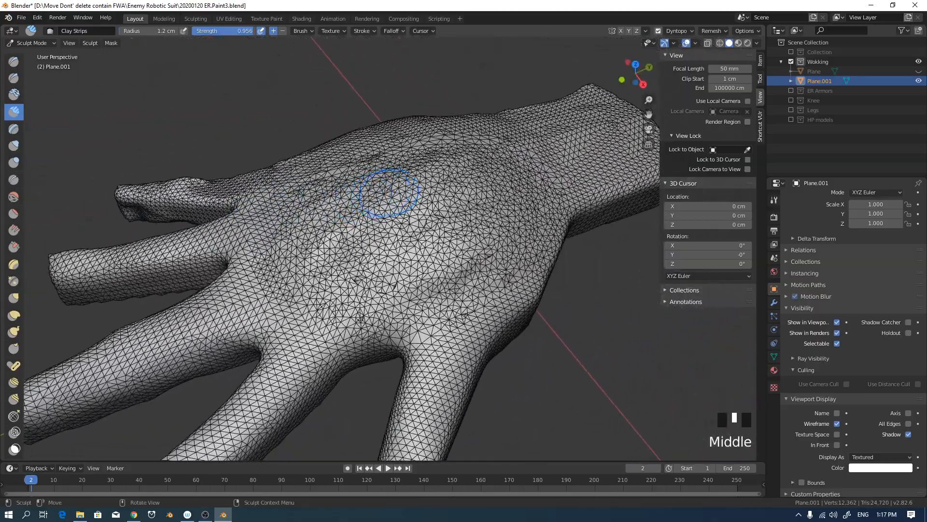
pyautogui.moveTo(453, 170); pyautogui.dragTo(443, 196, button='middle')
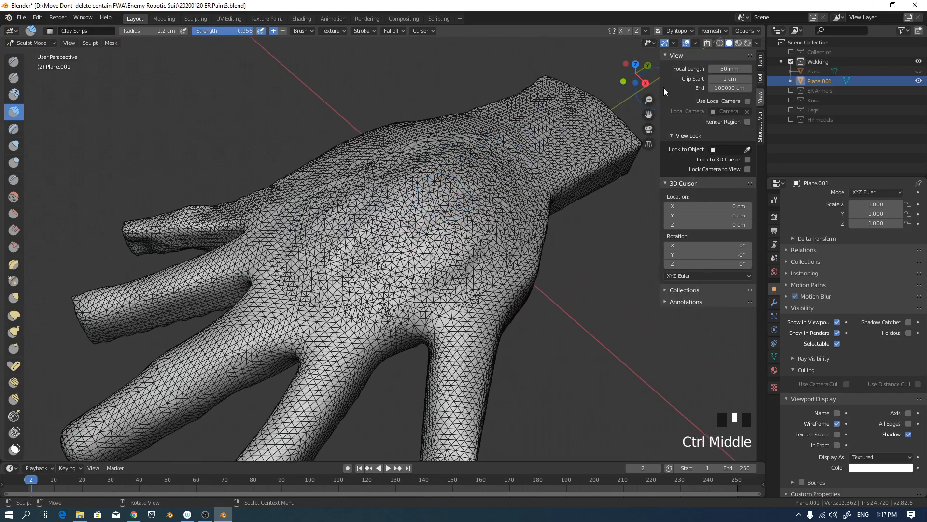
pyautogui.moveTo(362, 228)
pyautogui.keyDown('ctrl'); pyautogui.mouseDown(button='middle')
pyautogui.moveTo(368, 203)
pyautogui.moveTo(362, 217)
pyautogui.moveTo(376, 217)
pyautogui.moveTo(395, 190)
pyautogui.moveTo(372, 248)
pyautogui.moveTo(342, 224)
pyautogui.moveTo(445, 169)
pyautogui.moveTo(334, 206)
pyautogui.moveTo(436, 208)
pyautogui.mouseUp(button='middle'); pyautogui.keyUp('ctrl')
pyautogui.moveTo(455, 280); pyautogui.dragTo(411, 225, button='middle')
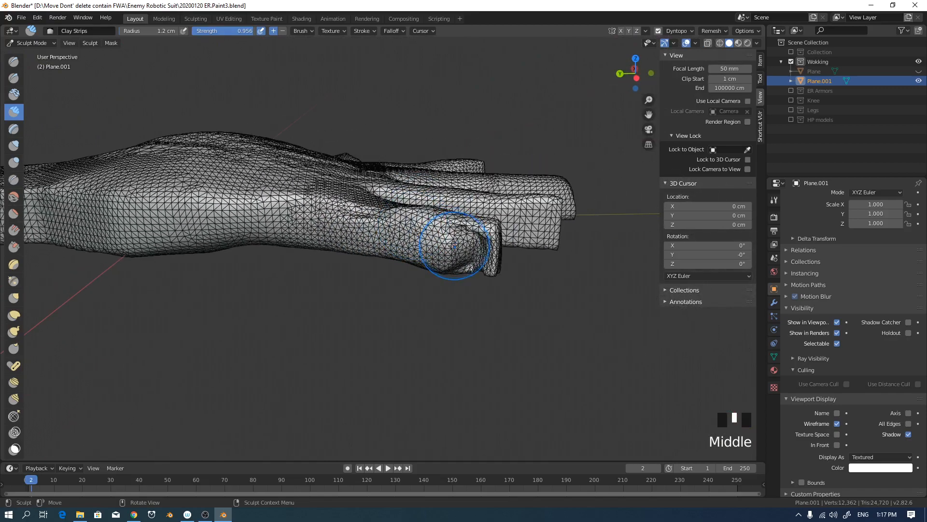
pyautogui.keyDown('ctrl'); pyautogui.moveTo(454, 245); pyautogui.dragTo(464, 222, button='middle'); pyautogui.keyUp('ctrl')
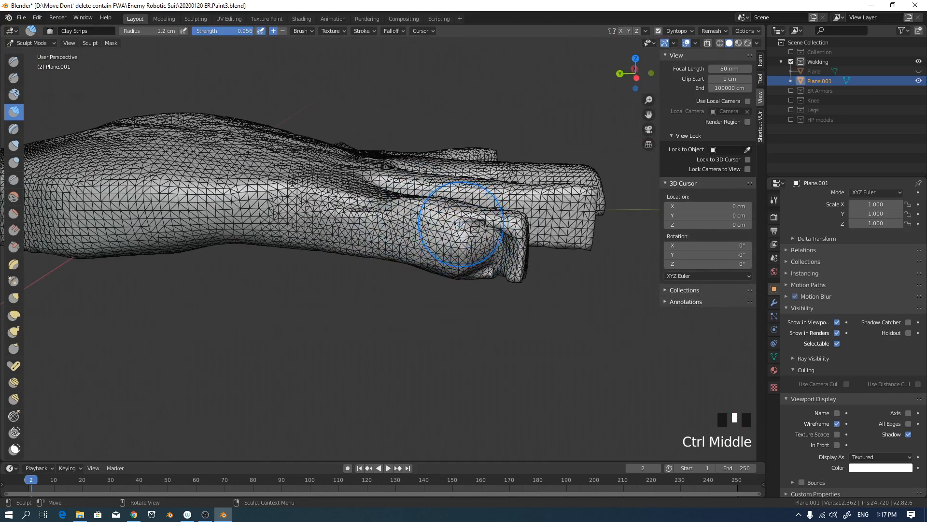
pyautogui.moveTo(473, 291)
pyautogui.mouseDown(button='middle')
pyautogui.moveTo(525, 304)
pyautogui.moveTo(503, 288)
pyautogui.moveTo(545, 278)
pyautogui.moveTo(439, 276)
pyautogui.moveTo(491, 300)
pyautogui.moveTo(505, 352)
pyautogui.moveTo(446, 287)
pyautogui.moveTo(472, 348)
pyautogui.moveTo(437, 256)
pyautogui.moveTo(581, 230)
pyautogui.moveTo(503, 279)
pyautogui.moveTo(498, 272)
pyautogui.mouseUp(button='middle')
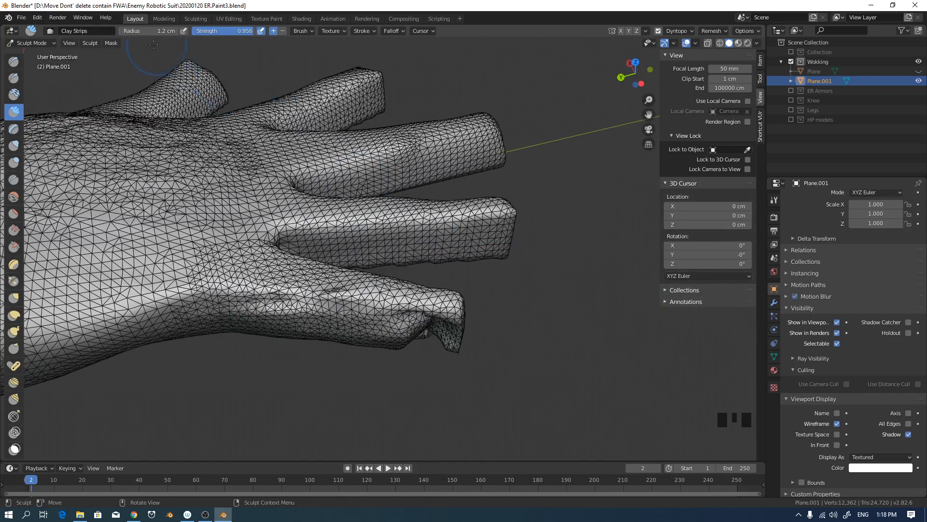
# With Front Faces Only on in the brush options, fill in the pinched little fingertip using Clay Strips.
pyautogui.click(304, 31)
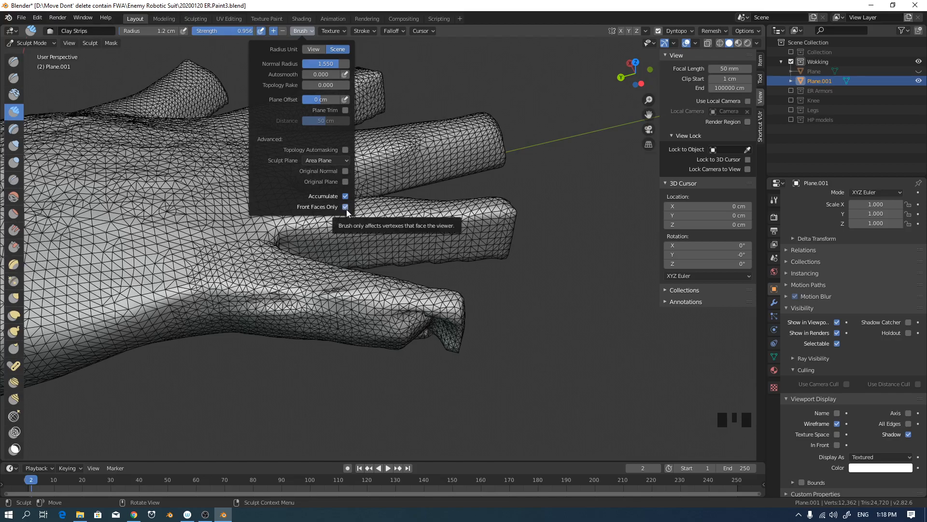
pyautogui.moveTo(415, 334)
pyautogui.mouseDown()
pyautogui.moveTo(431, 330)
pyautogui.moveTo(414, 316)
pyautogui.mouseUp()
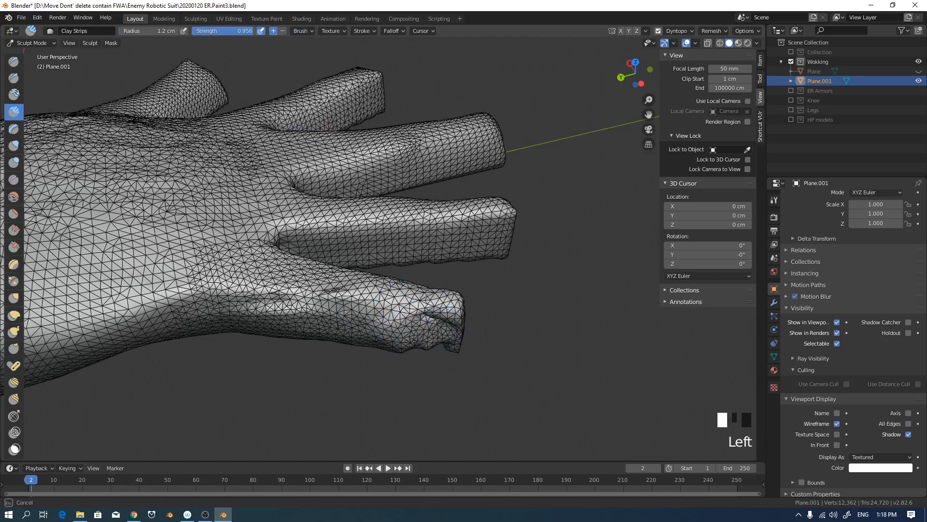
pyautogui.moveTo(407, 290)
pyautogui.mouseDown(button='middle')
pyautogui.moveTo(403, 363)
pyautogui.moveTo(434, 311)
pyautogui.mouseUp(button='middle')
pyautogui.moveTo(438, 327)
pyautogui.mouseDown()
pyautogui.moveTo(443, 307)
pyautogui.moveTo(453, 316)
pyautogui.mouseUp()
pyautogui.moveTo(455, 318); pyautogui.dragTo(503, 217, button='middle')
pyautogui.moveTo(503, 217)
pyautogui.mouseDown()
pyautogui.moveTo(476, 203)
pyautogui.moveTo(491, 189)
pyautogui.mouseUp()
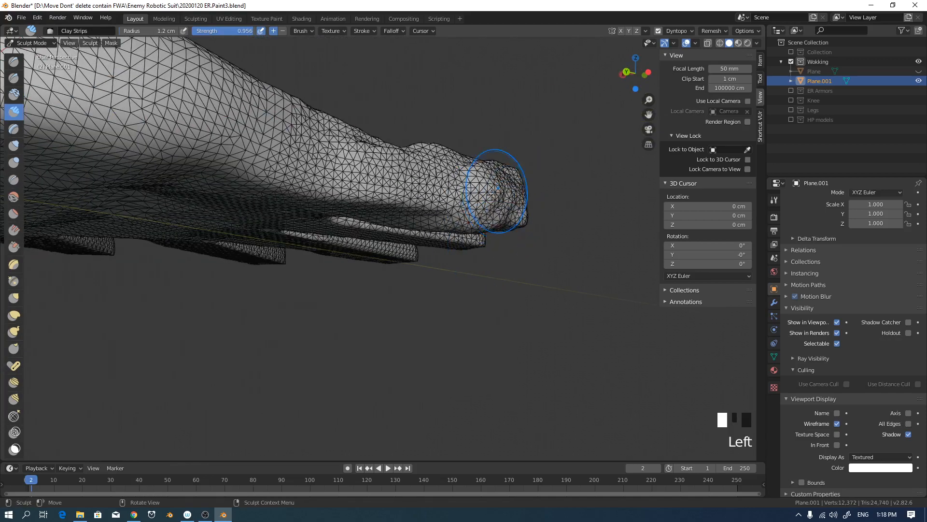
pyautogui.moveTo(491, 188); pyautogui.dragTo(491, 242, button='middle')
pyautogui.moveTo(491, 243); pyautogui.dragTo(389, 254)
pyautogui.moveTo(389, 254); pyautogui.dragTo(346, 305, button='middle')
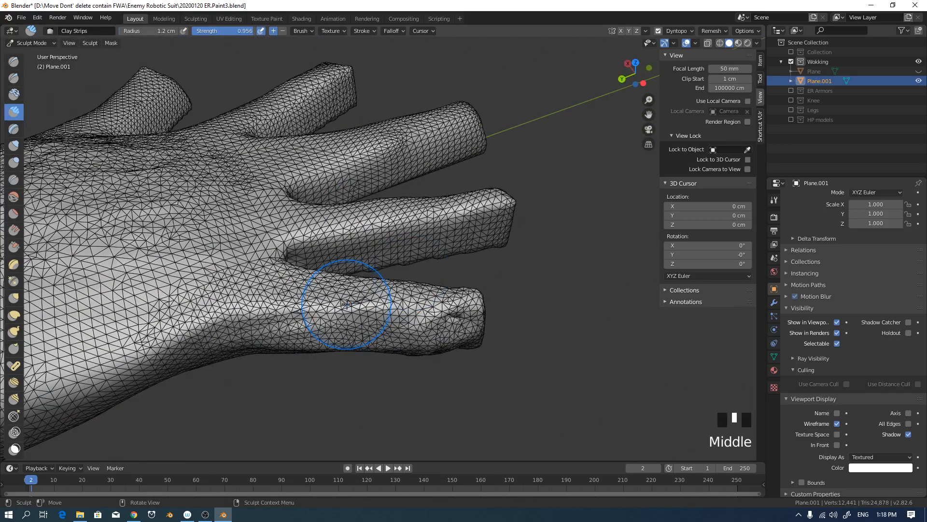
# Hide the hand's wireframe and build up the hollow spots on the little fingertip with Clay Strips.
pyautogui.press('q')
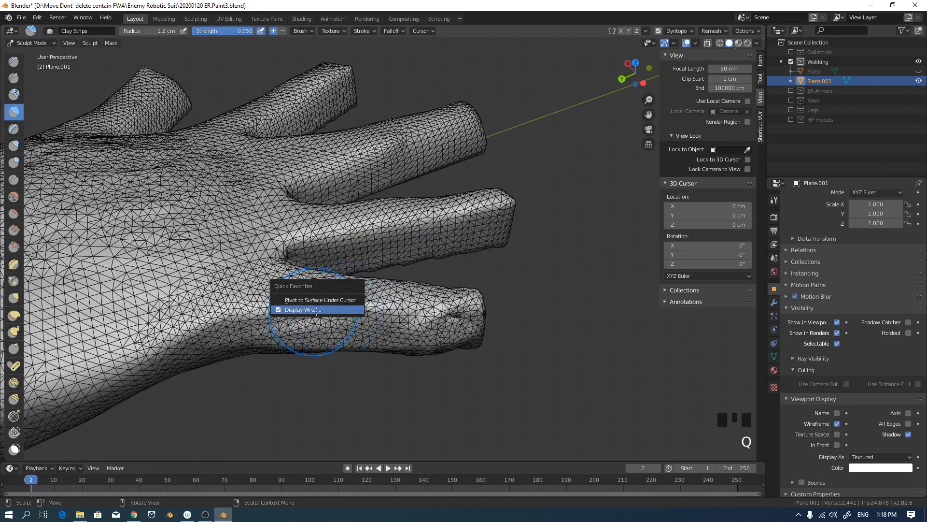
pyautogui.click(316, 309)
pyautogui.keyDown('ctrl'); pyautogui.moveTo(335, 295); pyautogui.dragTo(443, 306, button='middle'); pyautogui.keyUp('ctrl')
pyautogui.moveTo(443, 306); pyautogui.dragTo(451, 306)
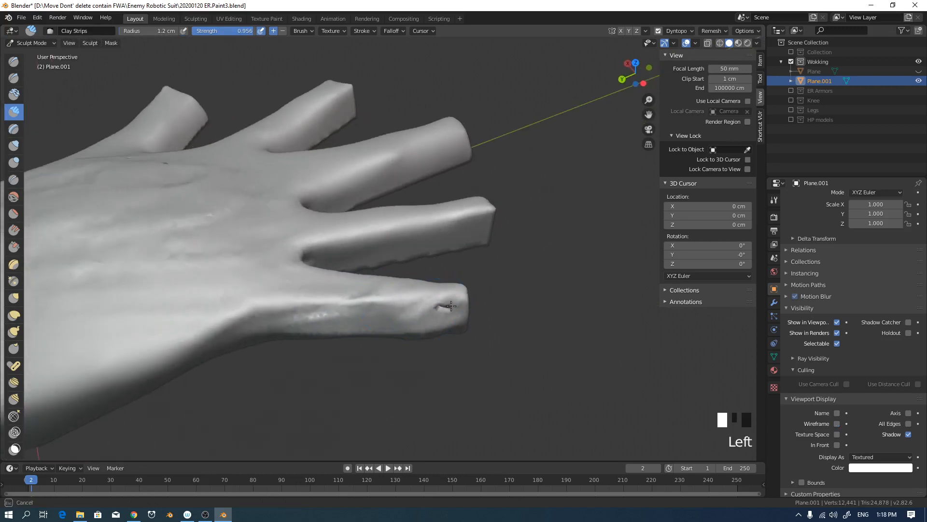
pyautogui.click(451, 305)
pyautogui.moveTo(344, 298)
pyautogui.mouseDown(button='middle')
pyautogui.moveTo(289, 271)
pyautogui.moveTo(309, 280)
pyautogui.moveTo(330, 269)
pyautogui.moveTo(306, 262)
pyautogui.mouseUp(button='middle')
pyautogui.click(306, 261)
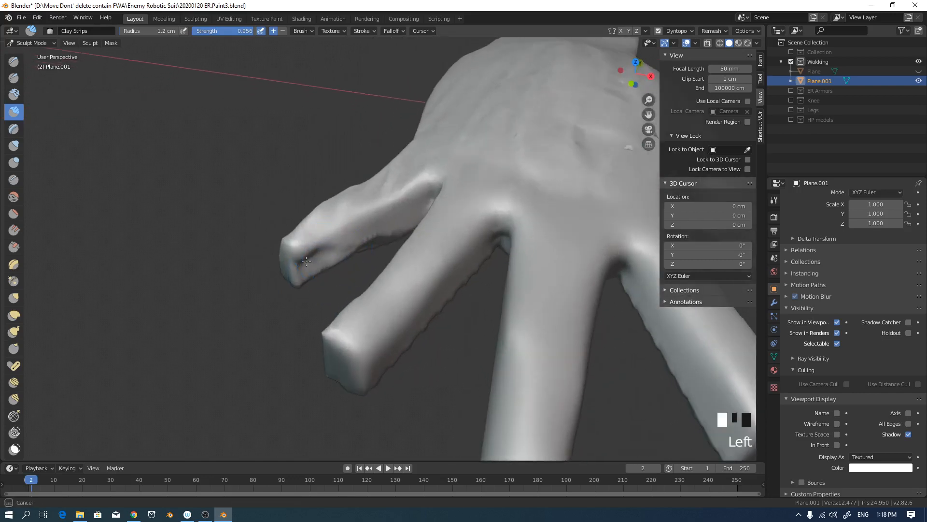
# Round off the end of the little finger with more Clay Strips strokes and smooth its surface.
pyautogui.moveTo(368, 228); pyautogui.dragTo(273, 256, button='middle')
pyautogui.click(274, 256)
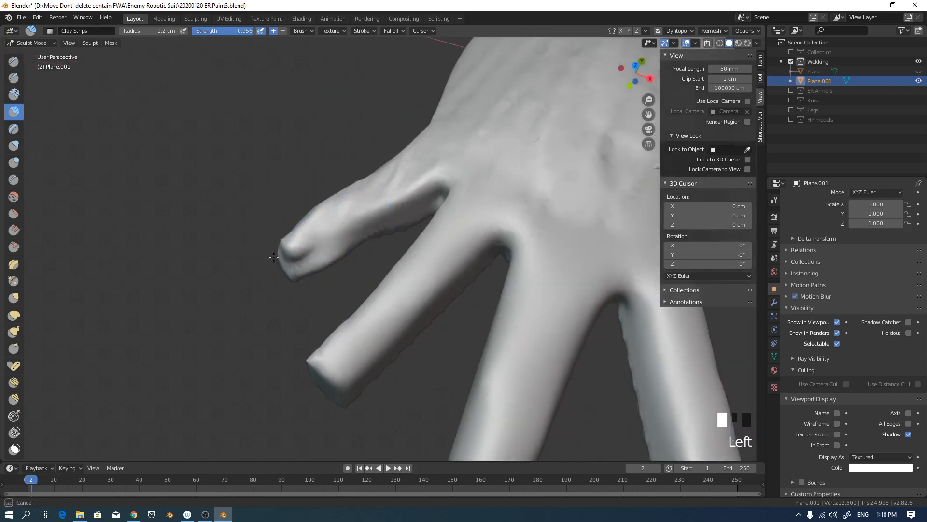
pyautogui.moveTo(317, 232); pyautogui.dragTo(304, 250, button='middle')
pyautogui.moveTo(291, 256); pyautogui.dragTo(302, 251)
pyautogui.moveTo(363, 224); pyautogui.dragTo(372, 229, button='middle')
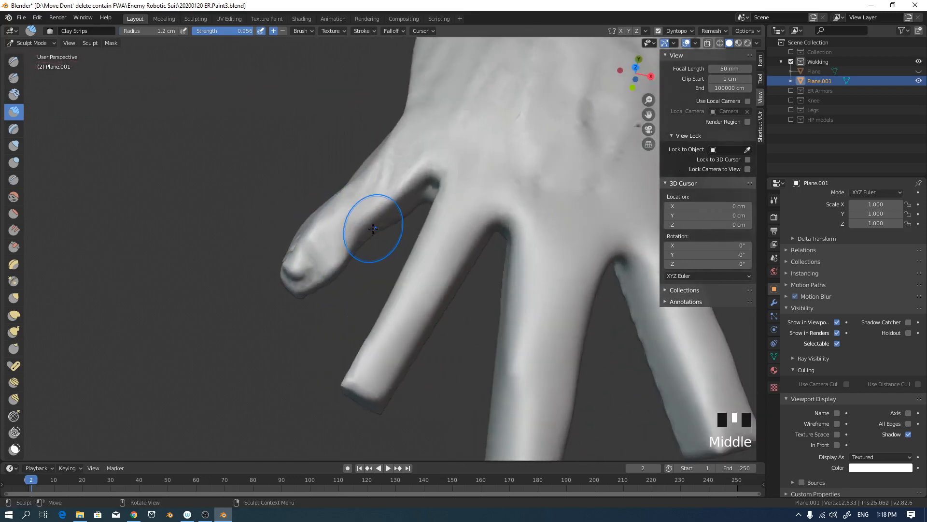
pyautogui.keyDown('shift'); pyautogui.moveTo(312, 259); pyautogui.dragTo(324, 254); pyautogui.keyUp('shift')
pyautogui.moveTo(391, 197); pyautogui.dragTo(430, 224, button='middle')
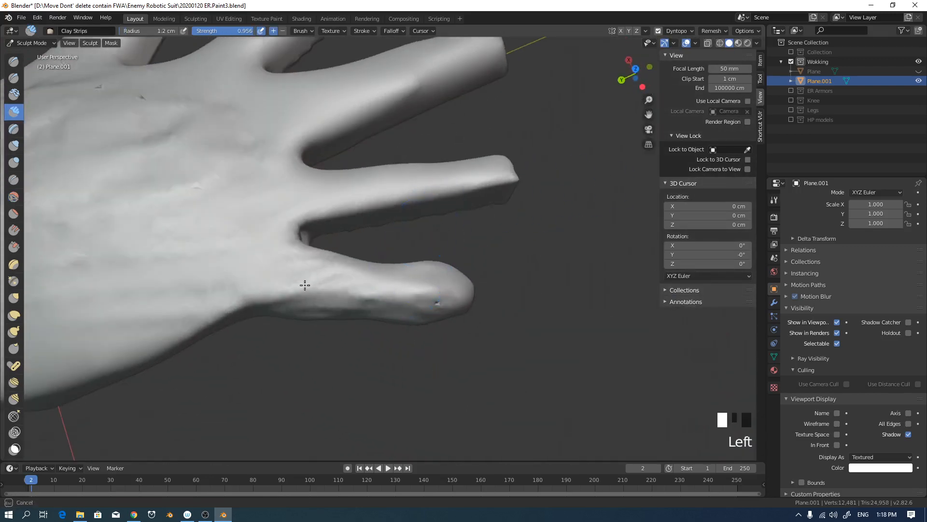
# Sculpt the base of the little finger and carve grooves into the outer side of the hand's back.
pyautogui.moveTo(304, 265); pyautogui.dragTo(282, 266)
pyautogui.moveTo(273, 265)
pyautogui.keyDown('shift'); pyautogui.mouseDown(button='middle')
pyautogui.moveTo(428, 253)
pyautogui.moveTo(410, 245)
pyautogui.mouseUp(button='middle'); pyautogui.keyUp('shift')
pyautogui.keyDown('ctrl'); pyautogui.moveTo(331, 261); pyautogui.dragTo(292, 268); pyautogui.keyUp('ctrl')
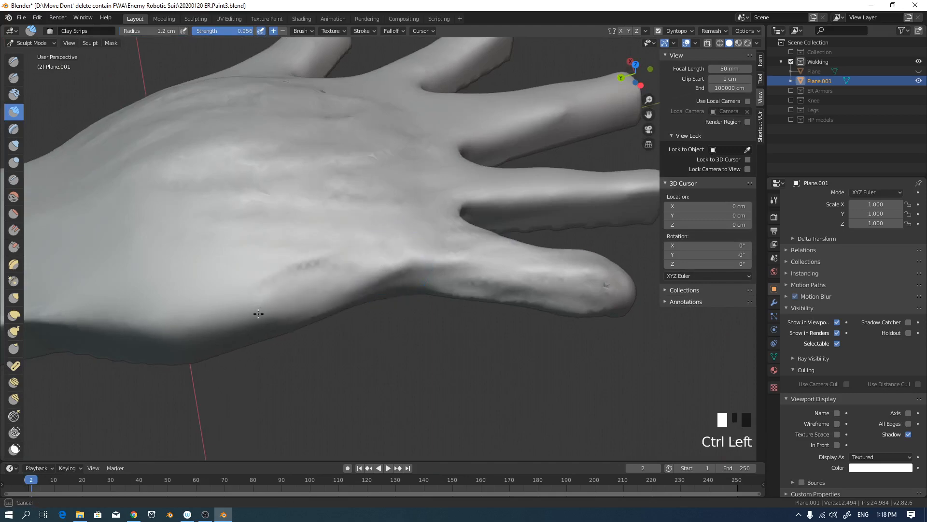
pyautogui.keyDown('ctrl'); pyautogui.moveTo(196, 319); pyautogui.dragTo(241, 321); pyautogui.keyUp('ctrl')
pyautogui.moveTo(241, 320)
pyautogui.mouseDown(button='middle')
pyautogui.moveTo(300, 279)
pyautogui.moveTo(310, 289)
pyautogui.moveTo(271, 328)
pyautogui.mouseUp(button='middle')
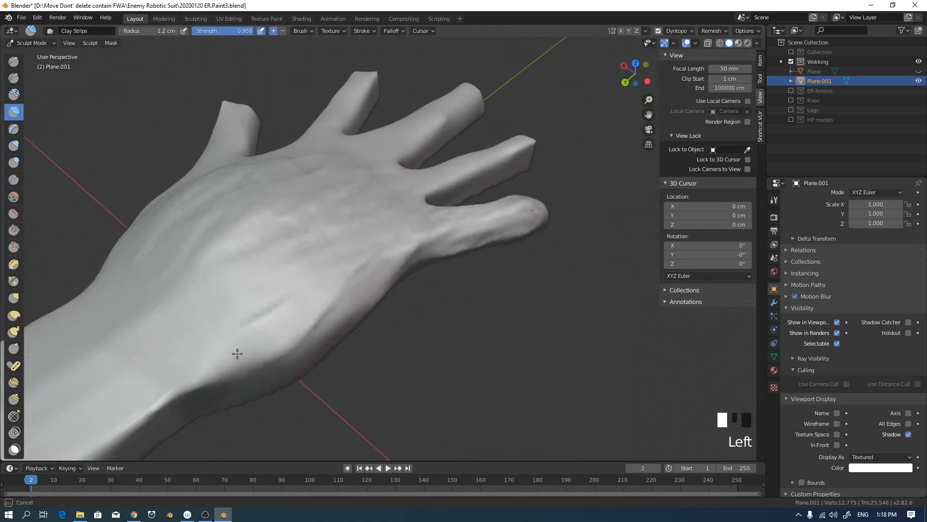
# Sculpt raised tendon forms across the back of the hand and along the ring finger with Clay Strips.
pyautogui.moveTo(238, 354); pyautogui.dragTo(311, 302)
pyautogui.moveTo(312, 302); pyautogui.dragTo(367, 266, button='middle')
pyautogui.moveTo(358, 230); pyautogui.dragTo(403, 265, button='middle')
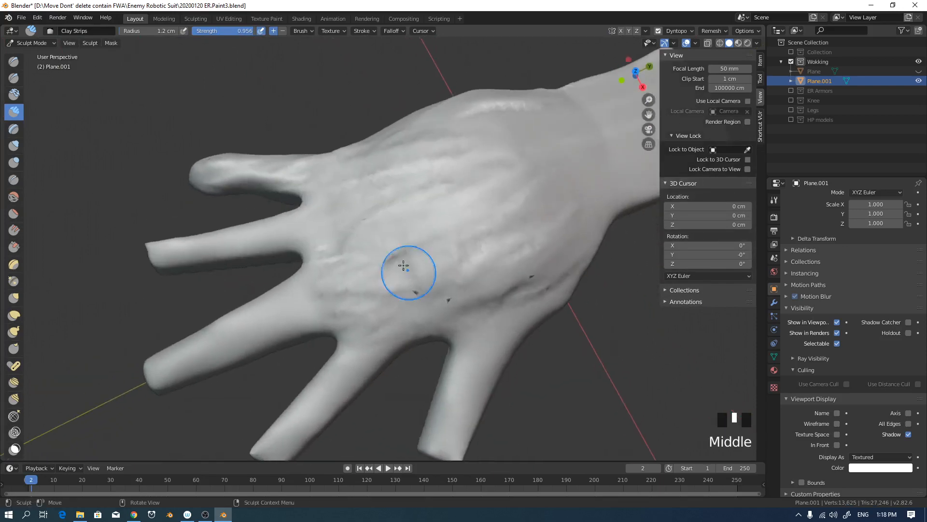
pyautogui.moveTo(322, 239)
pyautogui.mouseDown(button='middle')
pyautogui.moveTo(420, 201)
pyautogui.moveTo(399, 174)
pyautogui.moveTo(337, 233)
pyautogui.moveTo(454, 189)
pyautogui.moveTo(245, 269)
pyautogui.moveTo(337, 234)
pyautogui.mouseUp(button='middle')
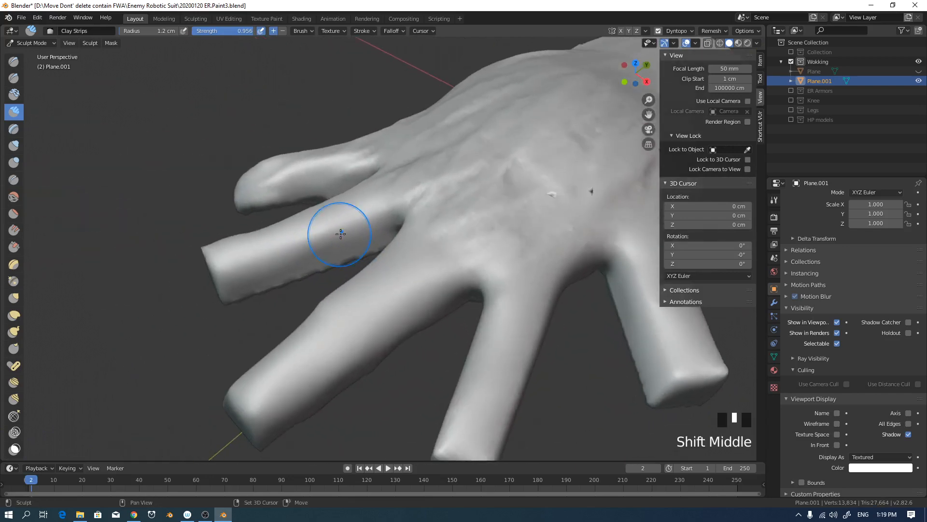
pyautogui.moveTo(370, 218)
pyautogui.mouseDown()
pyautogui.moveTo(362, 213)
pyautogui.moveTo(228, 261)
pyautogui.mouseUp()
pyautogui.moveTo(227, 261)
pyautogui.mouseDown(button='middle')
pyautogui.moveTo(275, 274)
pyautogui.moveTo(274, 316)
pyautogui.moveTo(349, 275)
pyautogui.moveTo(317, 269)
pyautogui.moveTo(392, 349)
pyautogui.mouseUp(button='middle')
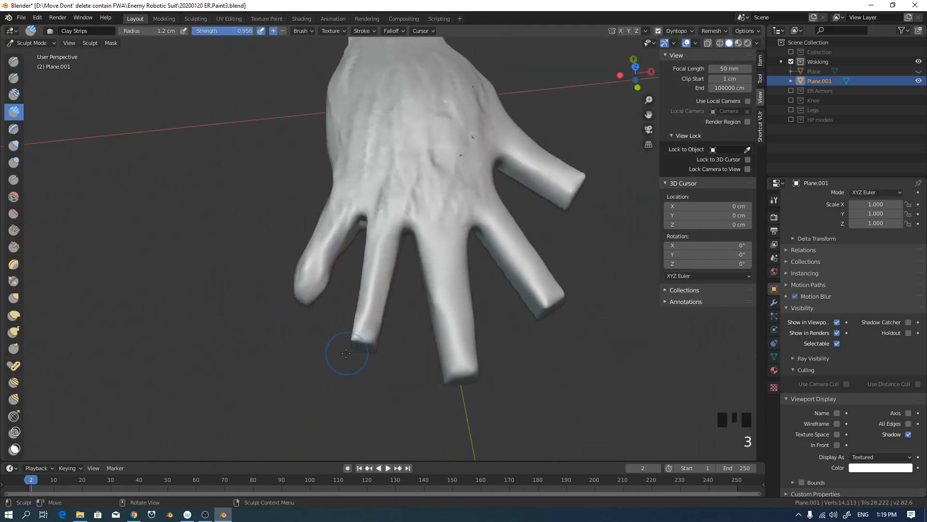
# Smooth the ring fingertip with a brush radius of about 46 px and adjust its shape with the Grab brush.
pyautogui.press('s')
pyautogui.press('f')
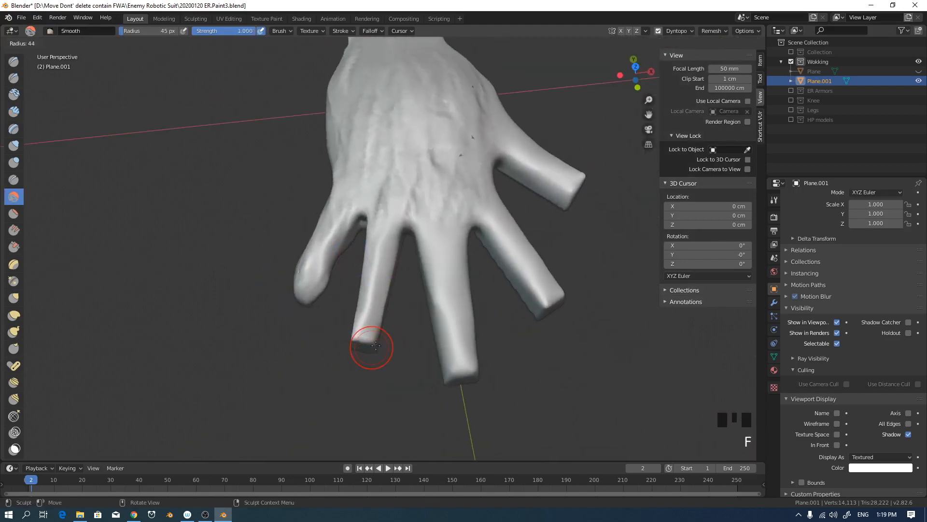
pyautogui.click(369, 350)
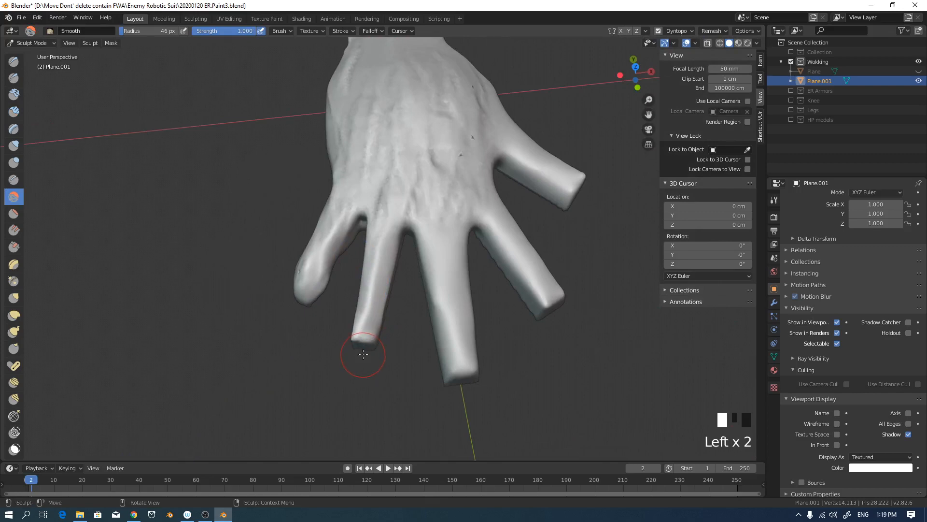
pyautogui.press('g')
pyautogui.moveTo(364, 349)
pyautogui.mouseDown()
pyautogui.moveTo(364, 358)
pyautogui.moveTo(366, 344)
pyautogui.mouseUp()
# Smooth the ring fingertip again, first at a radius of about 36 px and again at about 72 px.
pyautogui.press('s')
pyautogui.press('f')
pyautogui.click(371, 352)
pyautogui.moveTo(365, 344); pyautogui.dragTo(368, 362)
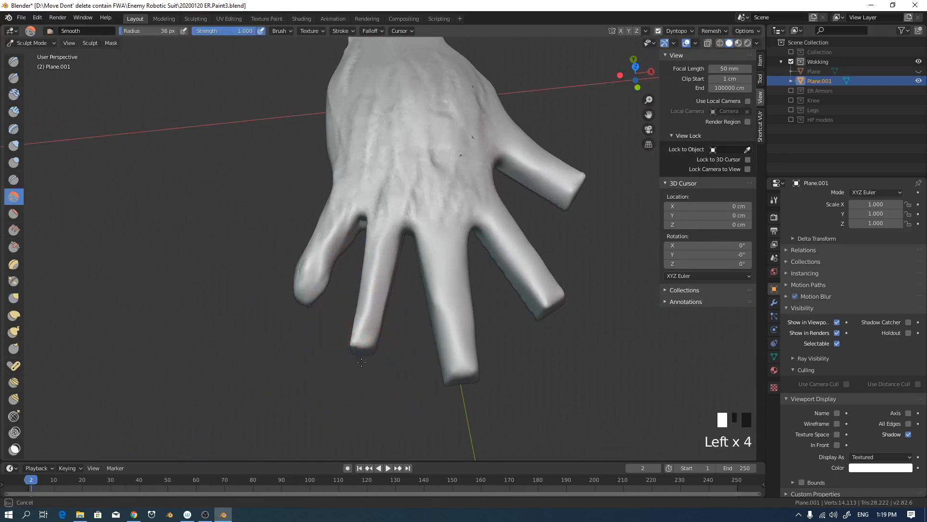
pyautogui.press('f')
pyautogui.click(384, 352)
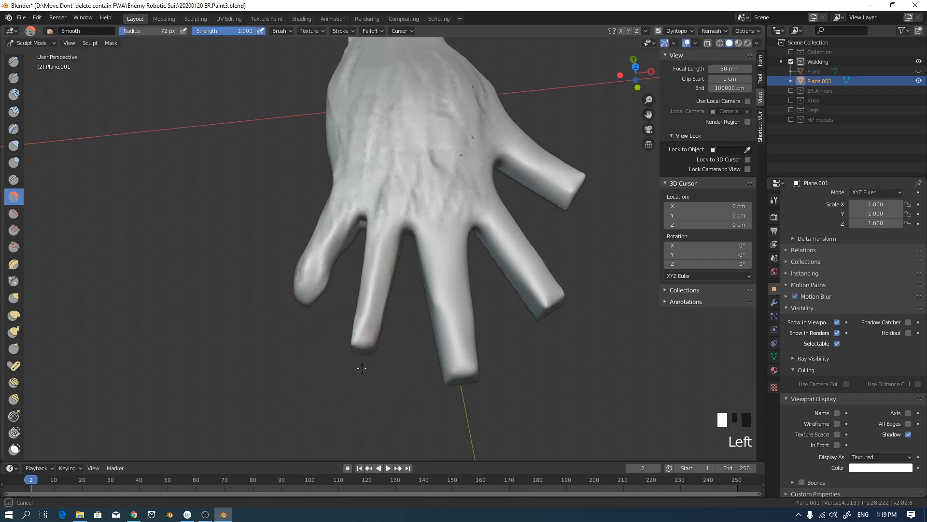
pyautogui.moveTo(367, 350); pyautogui.dragTo(352, 331, button='middle')
# Reshape the ring fingertip with the Grab brush and reduce the brush radius to about 2.2 cm.
pyautogui.press('g')
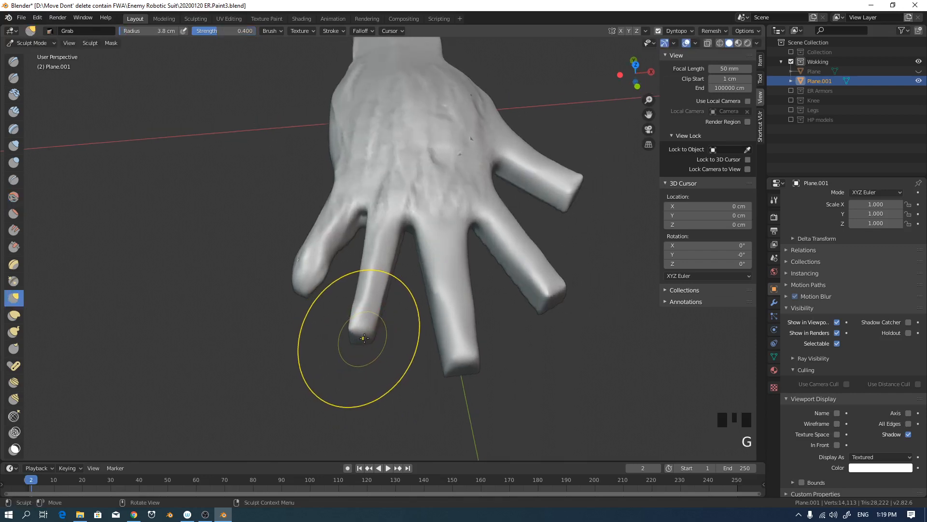
pyautogui.moveTo(363, 341)
pyautogui.mouseDown()
pyautogui.moveTo(363, 352)
pyautogui.moveTo(373, 327)
pyautogui.mouseUp()
pyautogui.press('f')
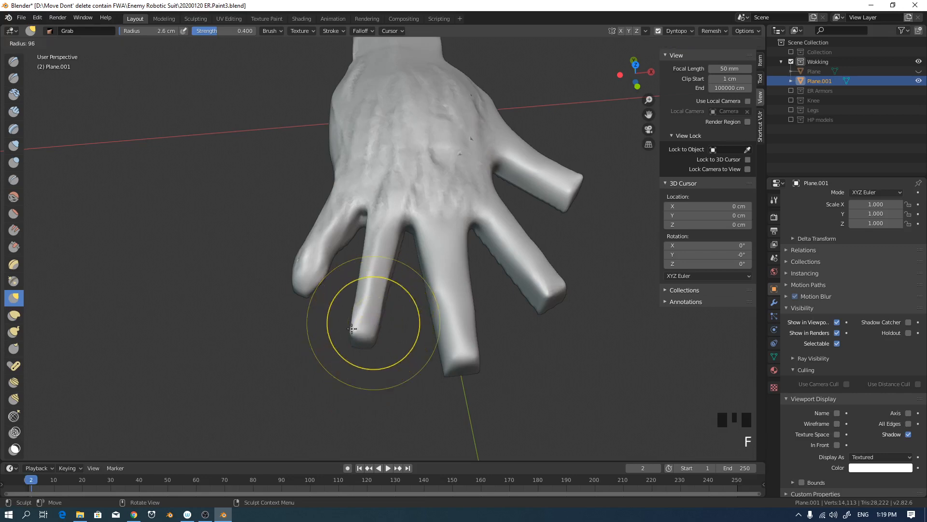
pyautogui.click(367, 317)
pyautogui.moveTo(366, 317)
pyautogui.mouseDown(button='middle')
pyautogui.moveTo(387, 276)
pyautogui.moveTo(379, 265)
pyautogui.moveTo(401, 265)
pyautogui.mouseUp(button='middle')
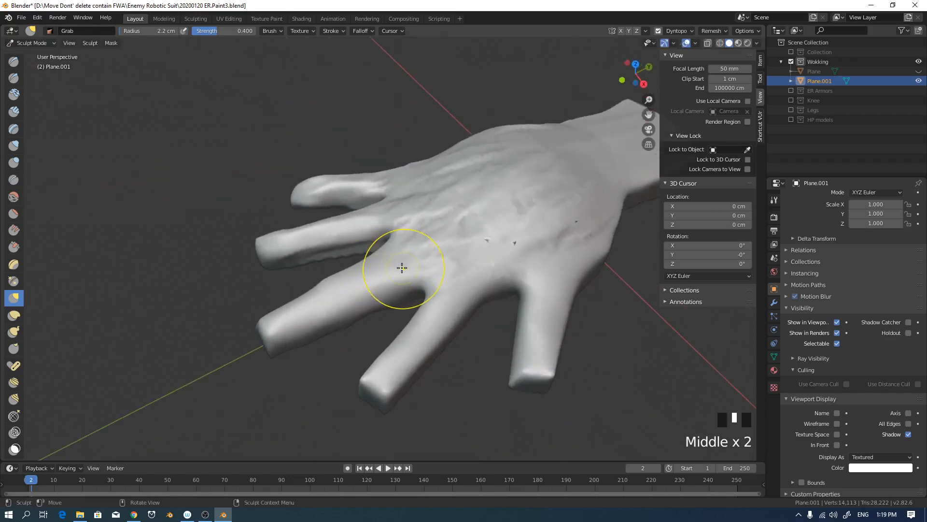
pyautogui.click(384, 274)
pyautogui.moveTo(462, 245); pyautogui.dragTo(448, 257, button='middle')
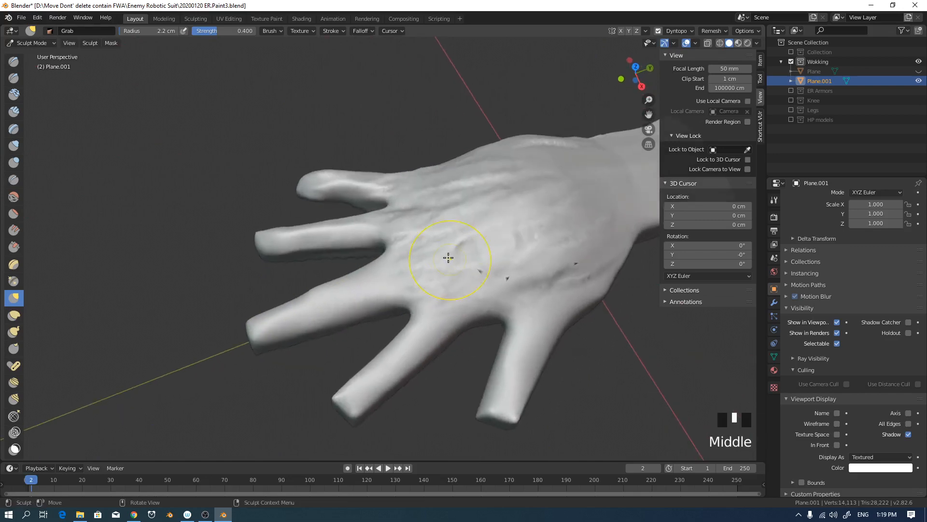
# Thicken the middle and index fingers with the Inflate/Deflate brush, raising its strength to about 0.707.
pyautogui.press('i')
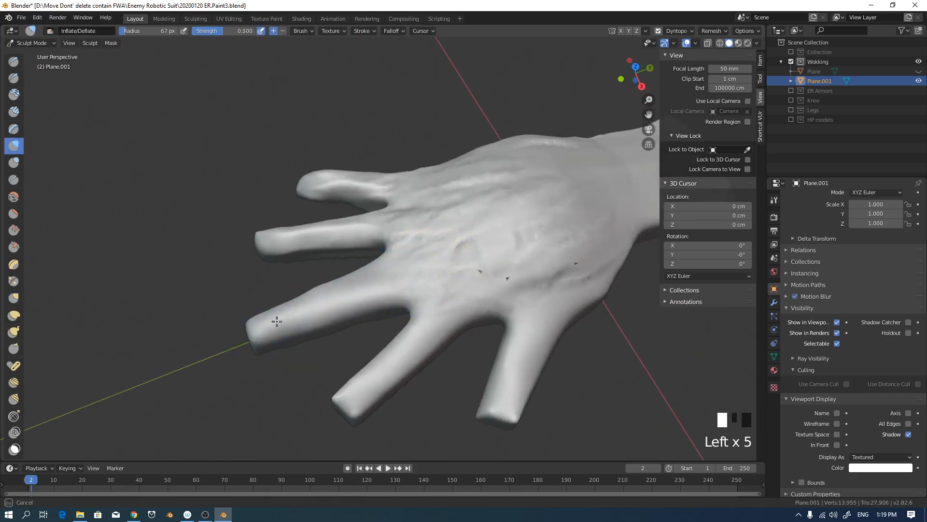
pyautogui.moveTo(277, 321); pyautogui.dragTo(369, 301, button='middle')
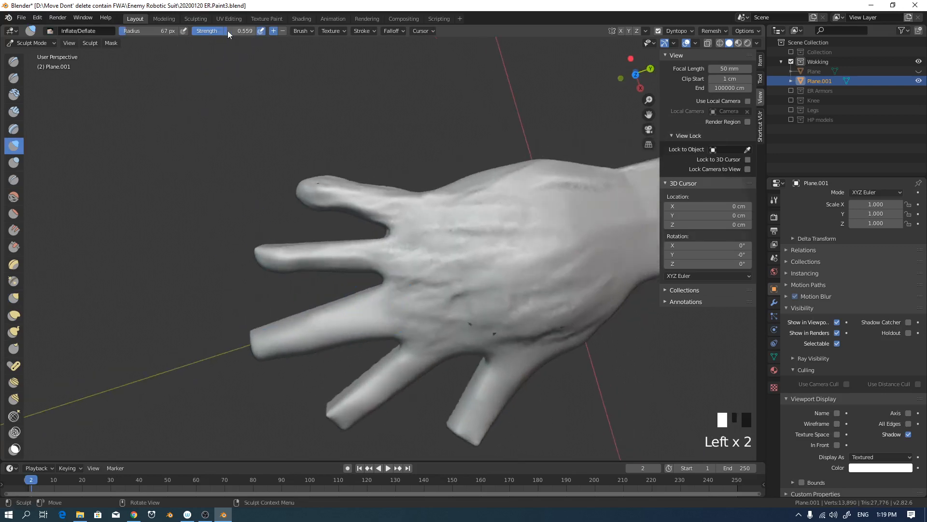
pyautogui.moveTo(389, 306); pyautogui.dragTo(301, 322)
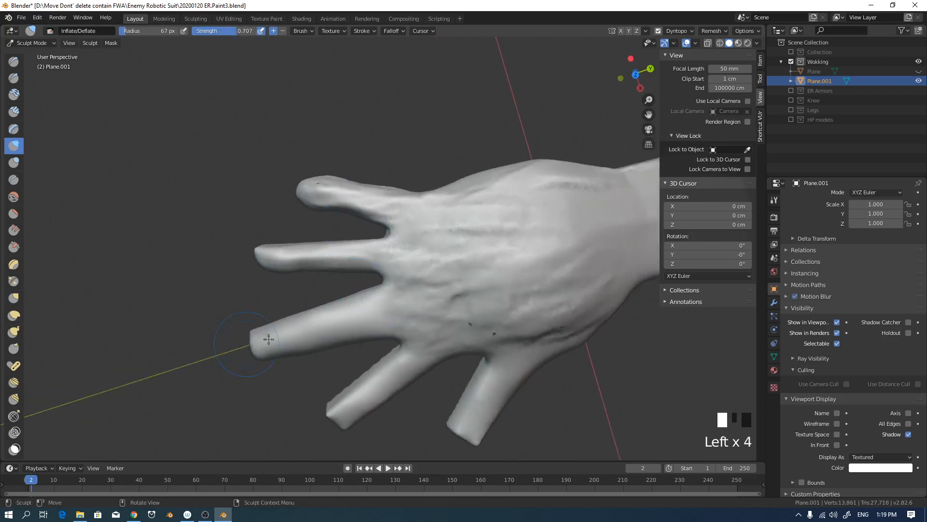
pyautogui.moveTo(326, 301); pyautogui.dragTo(383, 337, button='middle')
pyautogui.moveTo(347, 339)
pyautogui.mouseDown()
pyautogui.moveTo(311, 342)
pyautogui.moveTo(335, 343)
pyautogui.mouseUp()
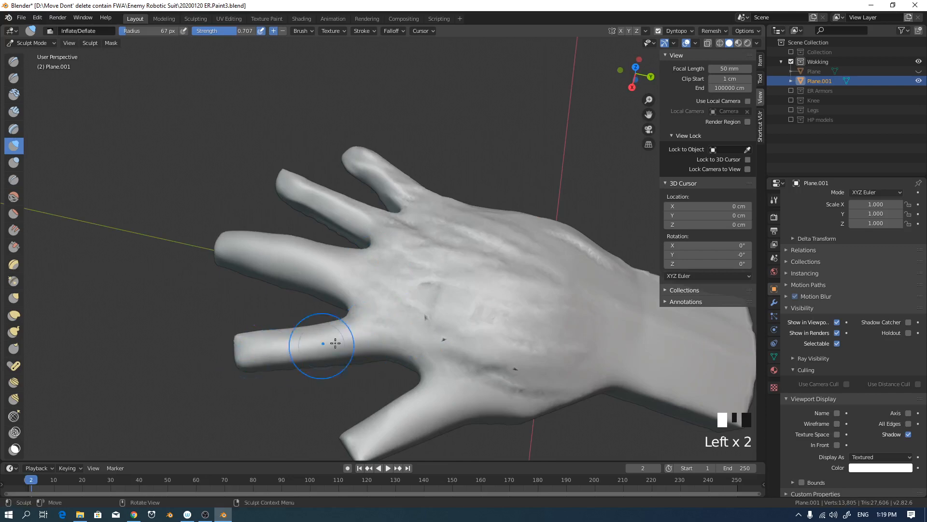
# Inflate and smooth the palm side and edges of the index finger.
pyautogui.moveTo(281, 328); pyautogui.dragTo(480, 200, button='middle')
pyautogui.moveTo(480, 201); pyautogui.dragTo(445, 196)
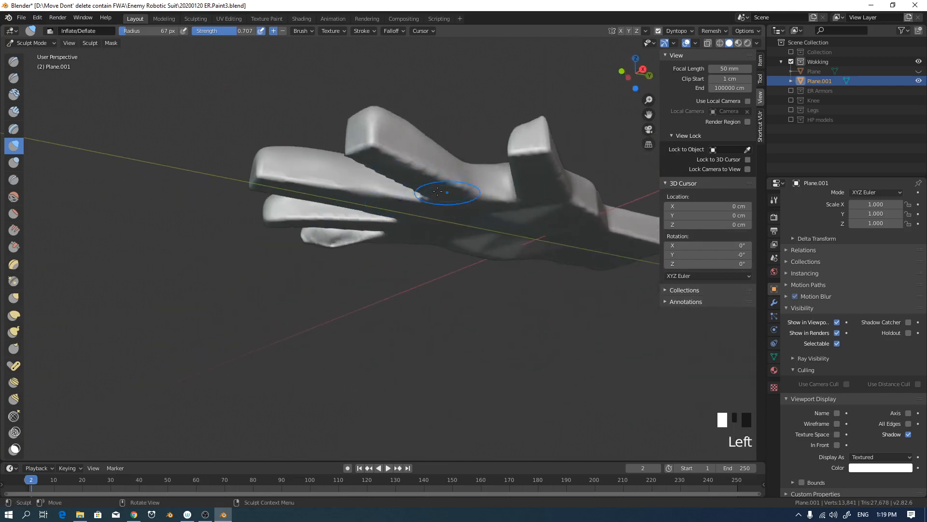
pyautogui.moveTo(445, 196)
pyautogui.mouseDown(button='middle')
pyautogui.moveTo(464, 143)
pyautogui.moveTo(521, 159)
pyautogui.moveTo(540, 217)
pyautogui.mouseUp(button='middle')
pyautogui.keyDown('shift'); pyautogui.moveTo(540, 205); pyautogui.dragTo(461, 245); pyautogui.keyUp('shift')
pyautogui.moveTo(506, 241)
pyautogui.keyDown('ctrl'); pyautogui.mouseDown(button='middle')
pyautogui.moveTo(569, 207)
pyautogui.moveTo(480, 240)
pyautogui.moveTo(476, 186)
pyautogui.mouseUp(button='middle'); pyautogui.keyUp('ctrl')
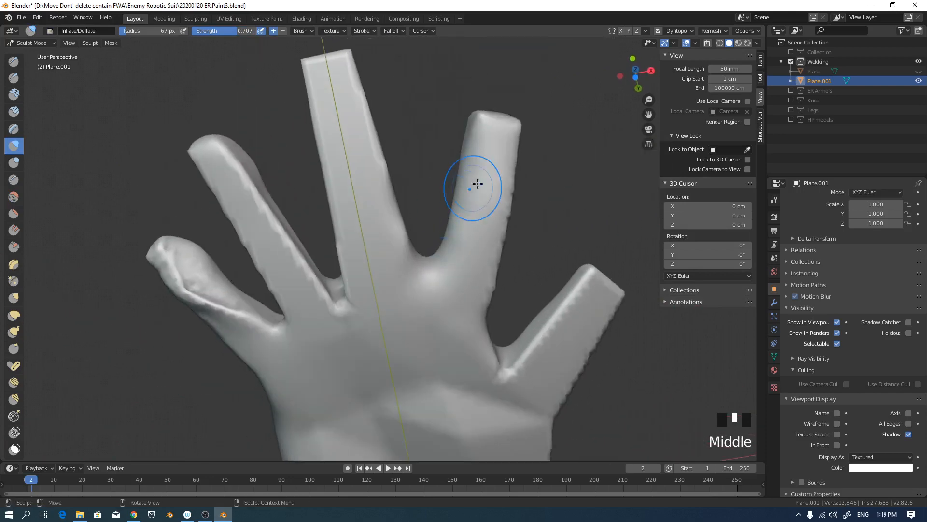
pyautogui.moveTo(476, 186); pyautogui.dragTo(507, 179)
pyautogui.keyDown('shift'); pyautogui.moveTo(487, 309); pyautogui.dragTo(515, 166); pyautogui.keyUp('shift')
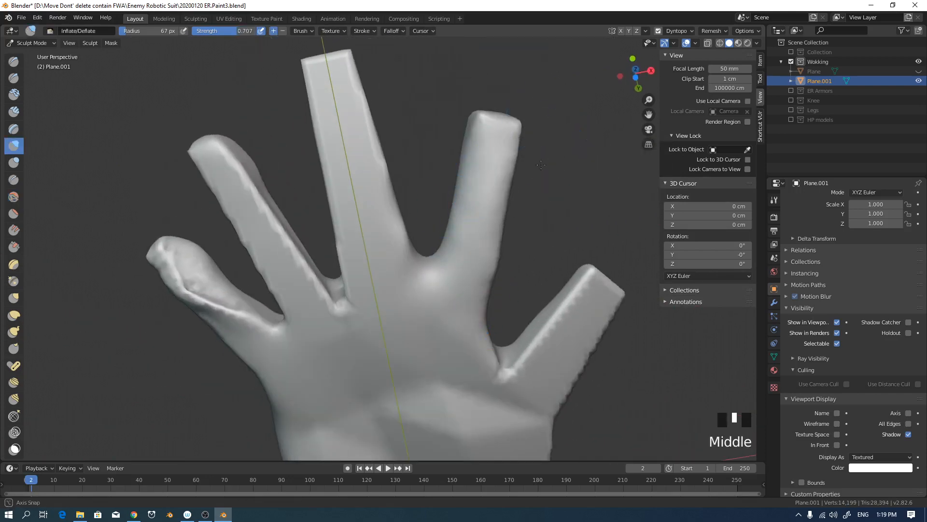
# Inflate the palm side of the thumb and smooth its edges and tip.
pyautogui.moveTo(570, 153)
pyautogui.mouseDown(button='middle')
pyautogui.moveTo(445, 246)
pyautogui.moveTo(472, 252)
pyautogui.mouseUp(button='middle')
pyautogui.moveTo(443, 263); pyautogui.dragTo(463, 191)
pyautogui.moveTo(474, 180); pyautogui.dragTo(468, 145)
pyautogui.moveTo(466, 140)
pyautogui.keyDown('shift'); pyautogui.mouseDown()
pyautogui.moveTo(457, 128)
pyautogui.moveTo(457, 242)
pyautogui.moveTo(459, 142)
pyautogui.moveTo(445, 255)
pyautogui.moveTo(456, 162)
pyautogui.mouseUp(); pyautogui.keyUp('shift')
pyautogui.moveTo(529, 152)
pyautogui.keyDown('shift'); pyautogui.mouseDown()
pyautogui.moveTo(521, 256)
pyautogui.moveTo(488, 104)
pyautogui.mouseUp(); pyautogui.keyUp('shift')
pyautogui.moveTo(487, 104)
pyautogui.mouseDown(button='middle')
pyautogui.moveTo(525, 156)
pyautogui.moveTo(505, 166)
pyautogui.mouseUp(button='middle')
pyautogui.moveTo(449, 142)
pyautogui.keyDown('shift'); pyautogui.mouseDown()
pyautogui.moveTo(418, 131)
pyautogui.moveTo(437, 118)
pyautogui.mouseUp(); pyautogui.keyUp('shift')
# Smooth the index fingertip, the ring finger and the web between the ring and middle fingers.
pyautogui.moveTo(437, 145)
pyautogui.mouseDown(button='middle')
pyautogui.moveTo(455, 273)
pyautogui.moveTo(435, 304)
pyautogui.mouseUp(button='middle')
pyautogui.moveTo(362, 381)
pyautogui.keyDown('shift'); pyautogui.mouseDown()
pyautogui.moveTo(383, 379)
pyautogui.moveTo(352, 389)
pyautogui.mouseUp(); pyautogui.keyUp('shift')
pyautogui.moveTo(352, 389)
pyautogui.keyDown('ctrl'); pyautogui.mouseDown(button='middle')
pyautogui.moveTo(437, 271)
pyautogui.moveTo(364, 296)
pyautogui.moveTo(356, 310)
pyautogui.mouseUp(button='middle'); pyautogui.keyUp('ctrl')
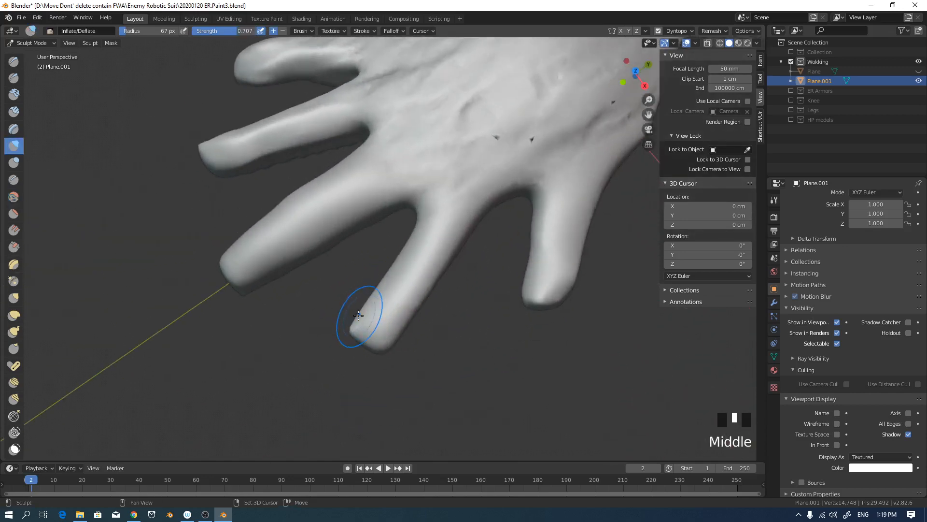
pyautogui.moveTo(356, 310)
pyautogui.keyDown('shift'); pyautogui.mouseDown()
pyautogui.moveTo(356, 323)
pyautogui.moveTo(387, 338)
pyautogui.mouseUp(); pyautogui.keyUp('shift')
pyautogui.moveTo(387, 338)
pyautogui.mouseDown(button='middle')
pyautogui.moveTo(428, 294)
pyautogui.moveTo(355, 291)
pyautogui.mouseUp(button='middle')
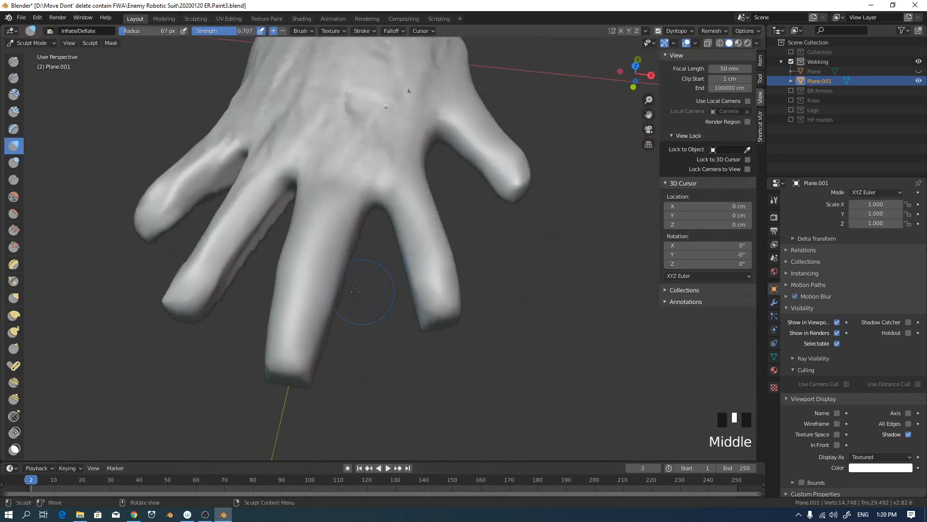
pyautogui.moveTo(240, 214)
pyautogui.keyDown('shift'); pyautogui.mouseDown()
pyautogui.moveTo(256, 222)
pyautogui.moveTo(194, 295)
pyautogui.mouseUp(); pyautogui.keyUp('shift')
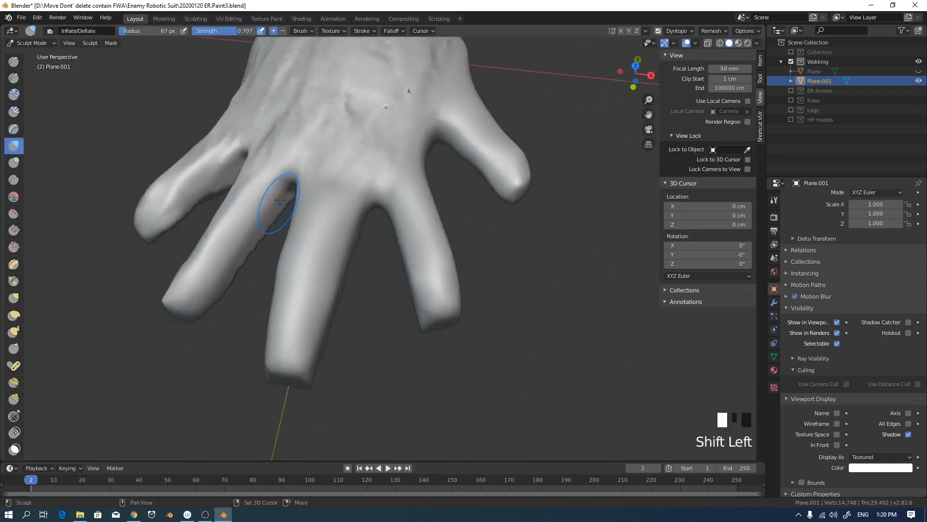
pyautogui.keyDown('shift'); pyautogui.moveTo(279, 210); pyautogui.dragTo(306, 190); pyautogui.keyUp('shift')
# Pull the little finger longer with the Grab brush, starting at a radius of about 4.3 cm.
pyautogui.keyDown('shift'); pyautogui.moveTo(305, 191); pyautogui.dragTo(571, 247, button='middle'); pyautogui.keyUp('shift')
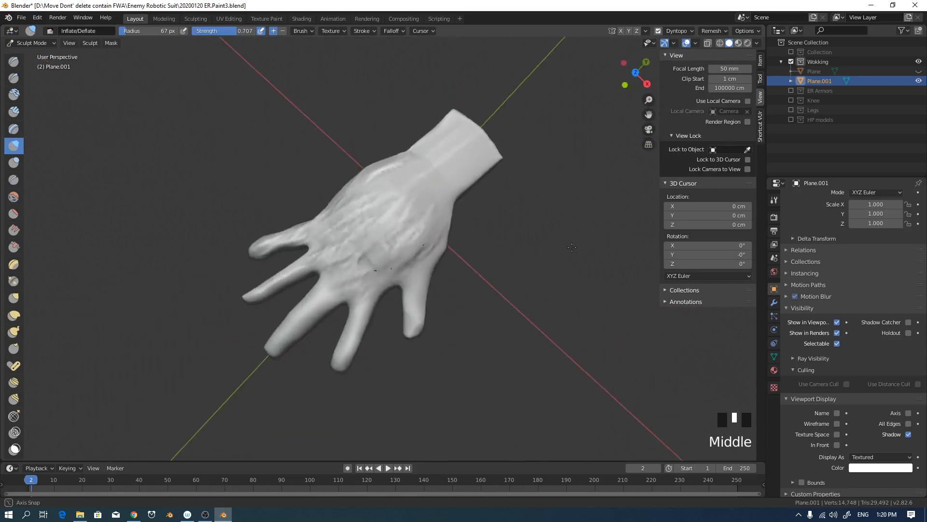
pyautogui.moveTo(497, 231); pyautogui.dragTo(516, 216, button='middle')
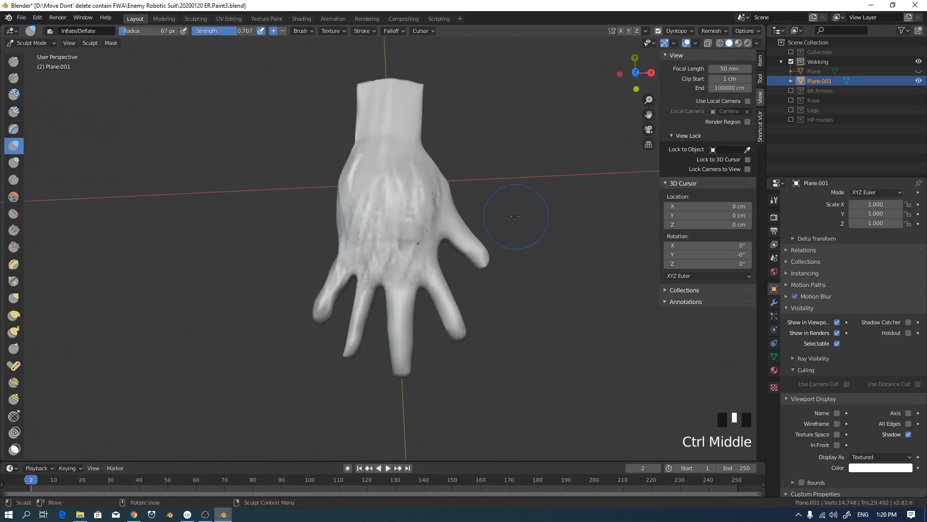
pyautogui.keyDown('ctrl'); pyautogui.moveTo(402, 263); pyautogui.dragTo(374, 263, button='middle'); pyautogui.keyUp('ctrl')
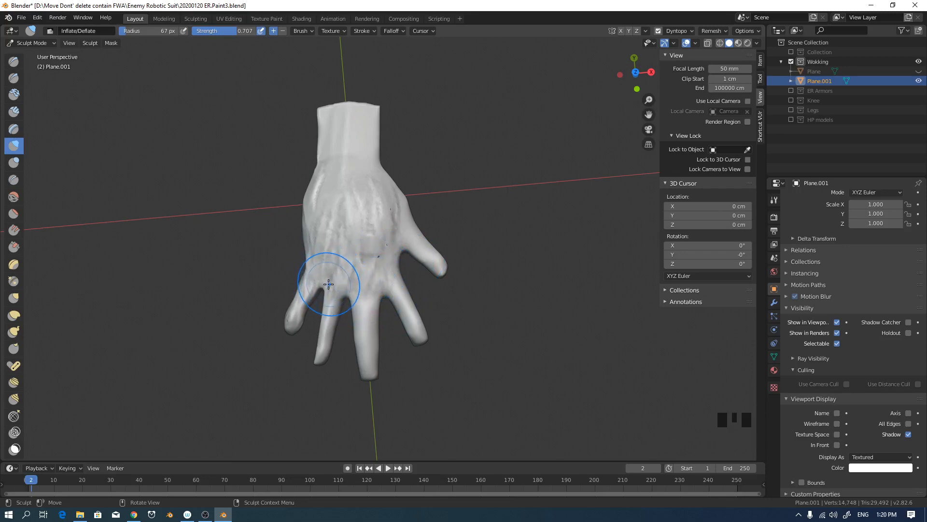
pyautogui.press('g')
pyautogui.press('f')
pyautogui.click(353, 279)
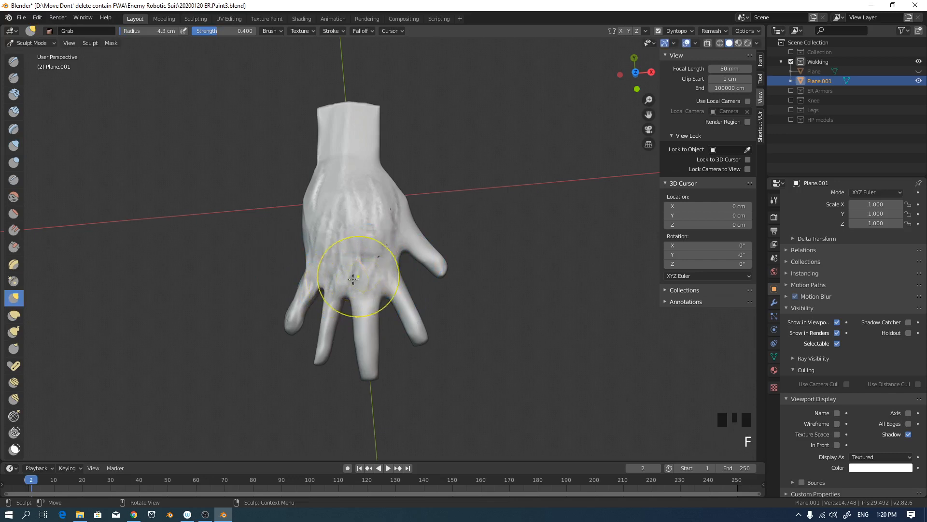
pyautogui.moveTo(304, 292); pyautogui.dragTo(303, 273)
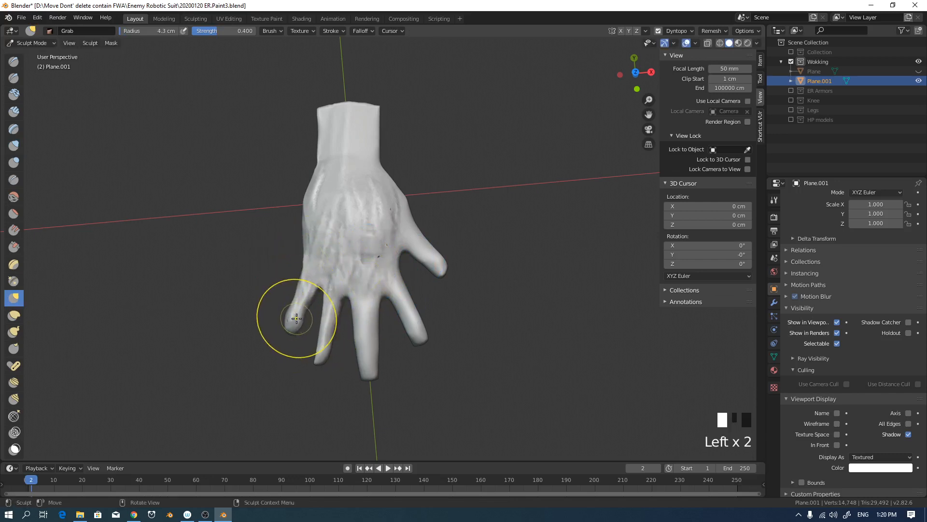
pyautogui.press('f')
pyautogui.click(330, 320)
pyautogui.moveTo(293, 327)
pyautogui.mouseDown()
pyautogui.moveTo(285, 339)
pyautogui.moveTo(331, 370)
pyautogui.mouseUp()
# Lengthen the ring, middle and index fingers by pulling their tips outward with the Grab brush.
pyautogui.moveTo(322, 363); pyautogui.dragTo(317, 398)
pyautogui.moveTo(371, 381); pyautogui.dragTo(375, 406)
pyautogui.moveTo(370, 382); pyautogui.dragTo(372, 389)
pyautogui.moveTo(376, 379); pyautogui.dragTo(374, 405)
pyautogui.moveTo(370, 385); pyautogui.dragTo(371, 406)
pyautogui.moveTo(375, 371); pyautogui.dragTo(380, 378)
pyautogui.moveTo(422, 333)
pyautogui.mouseDown()
pyautogui.moveTo(437, 346)
pyautogui.moveTo(430, 363)
pyautogui.mouseUp()
# Set the Grab brush radius to about 6.3 cm and reshape both sides of the hand and the finger bases.
pyautogui.press('f')
pyautogui.moveTo(312, 243); pyautogui.dragTo(308, 210)
pyautogui.click(357, 241)
pyautogui.moveTo(312, 194); pyautogui.dragTo(314, 194)
pyautogui.moveTo(308, 210); pyautogui.dragTo(315, 208)
pyautogui.moveTo(303, 255); pyautogui.dragTo(311, 242)
pyautogui.moveTo(314, 236); pyautogui.dragTo(323, 234)
pyautogui.moveTo(419, 236); pyautogui.dragTo(419, 220)
pyautogui.moveTo(402, 212); pyautogui.dragTo(407, 209)
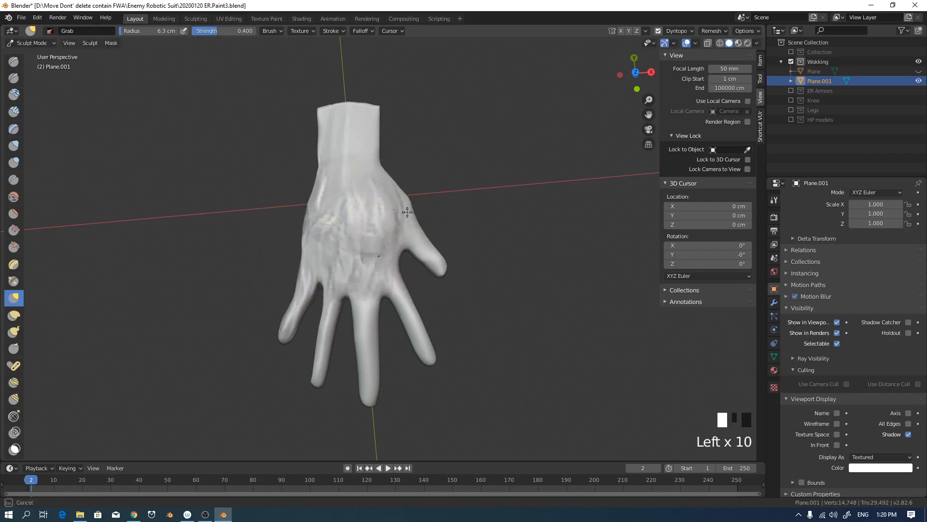
pyautogui.moveTo(388, 286)
pyautogui.mouseDown()
pyautogui.moveTo(388, 277)
pyautogui.moveTo(345, 290)
pyautogui.mouseUp()
pyautogui.moveTo(331, 293); pyautogui.dragTo(310, 276)
# Set the Grab brush radius to about 4.8 cm and adjust the hand's outline below the little finger and beside the thumb.
pyautogui.press('f')
pyautogui.click(363, 277)
pyautogui.moveTo(306, 268); pyautogui.dragTo(299, 264)
pyautogui.moveTo(305, 249); pyautogui.dragTo(303, 244)
pyautogui.moveTo(310, 239); pyautogui.dragTo(307, 237)
pyautogui.moveTo(404, 255); pyautogui.dragTo(409, 256)
pyautogui.moveTo(409, 257); pyautogui.dragTo(405, 258)
# Adjust the height of the back of the hand and the knuckles with the Grab brush from the side.
pyautogui.moveTo(405, 258); pyautogui.dragTo(369, 245, button='middle')
pyautogui.moveTo(369, 245); pyautogui.dragTo(373, 239)
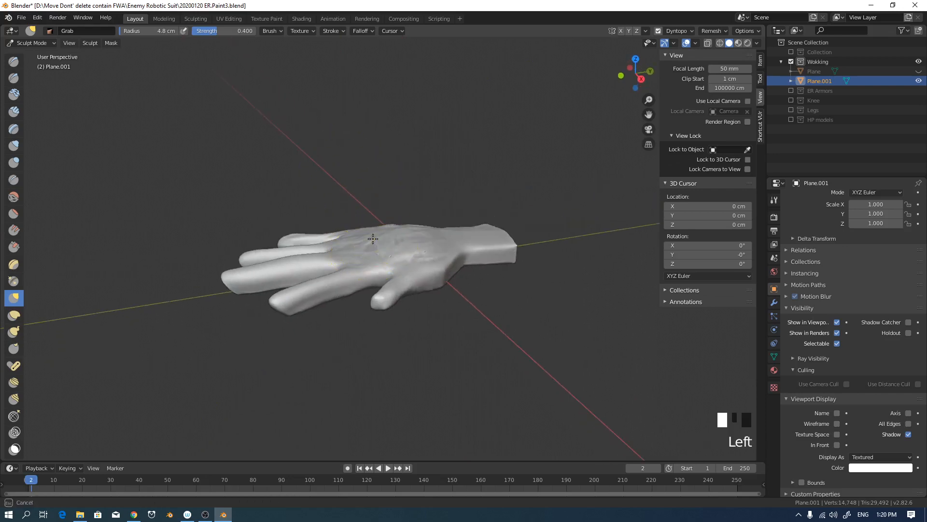
pyautogui.moveTo(366, 231); pyautogui.dragTo(430, 276, button='middle')
pyautogui.moveTo(352, 268)
pyautogui.mouseDown(button='middle')
pyautogui.moveTo(419, 220)
pyautogui.moveTo(433, 225)
pyautogui.mouseUp(button='middle')
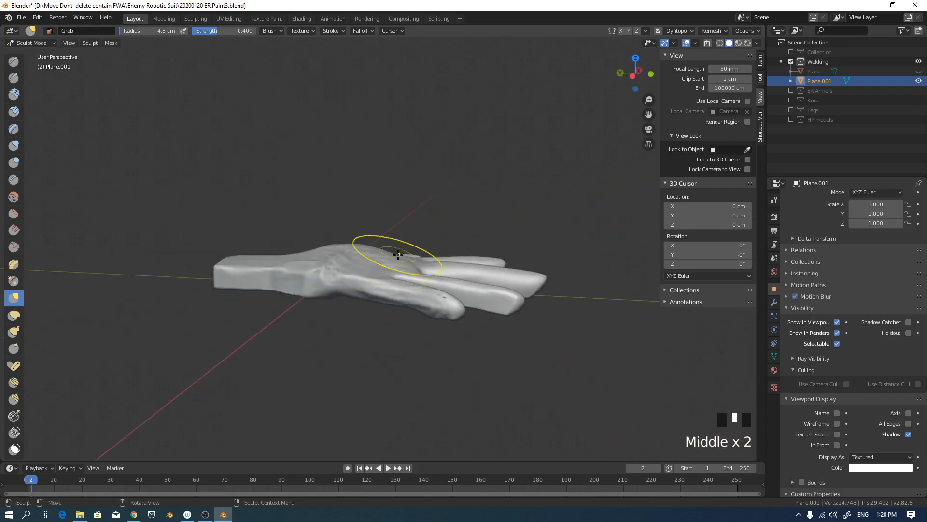
pyautogui.moveTo(397, 257); pyautogui.dragTo(401, 255)
pyautogui.moveTo(402, 256)
pyautogui.mouseDown(button='middle')
pyautogui.moveTo(411, 248)
pyautogui.moveTo(430, 263)
pyautogui.mouseUp(button='middle')
pyautogui.moveTo(431, 263); pyautogui.dragTo(432, 256)
pyautogui.moveTo(433, 254); pyautogui.dragTo(434, 248)
# Reduce the Grab brush radius to about 3 cm and again to about 2.4 cm while turning to the palm.
pyautogui.moveTo(430, 253); pyautogui.dragTo(417, 220, button='middle')
pyautogui.press('f')
pyautogui.click(416, 257)
pyautogui.moveTo(415, 256)
pyautogui.mouseDown(button='middle')
pyautogui.moveTo(416, 221)
pyautogui.moveTo(484, 189)
pyautogui.moveTo(511, 191)
pyautogui.mouseUp(button='middle')
pyautogui.moveTo(436, 221)
pyautogui.mouseDown(button='middle')
pyautogui.moveTo(422, 238)
pyautogui.moveTo(423, 227)
pyautogui.mouseUp(button='middle')
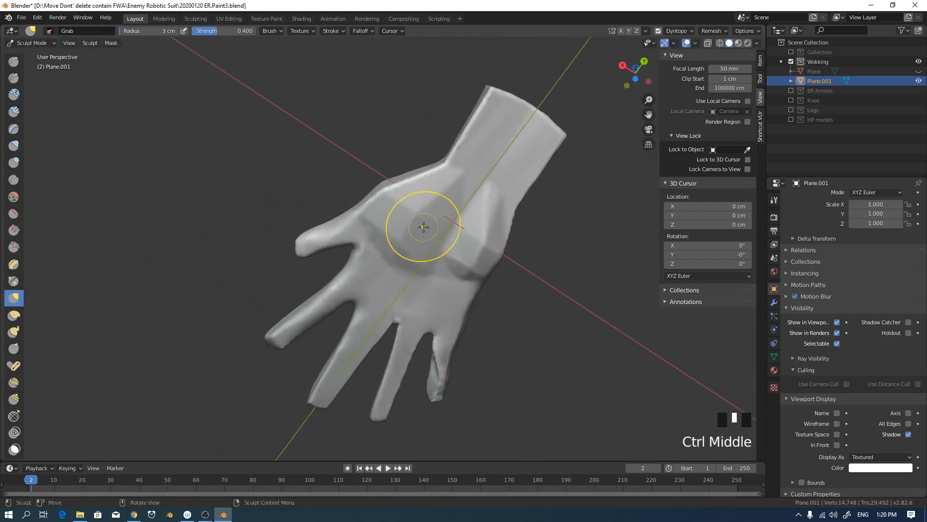
pyautogui.press('f')
pyautogui.click(393, 243)
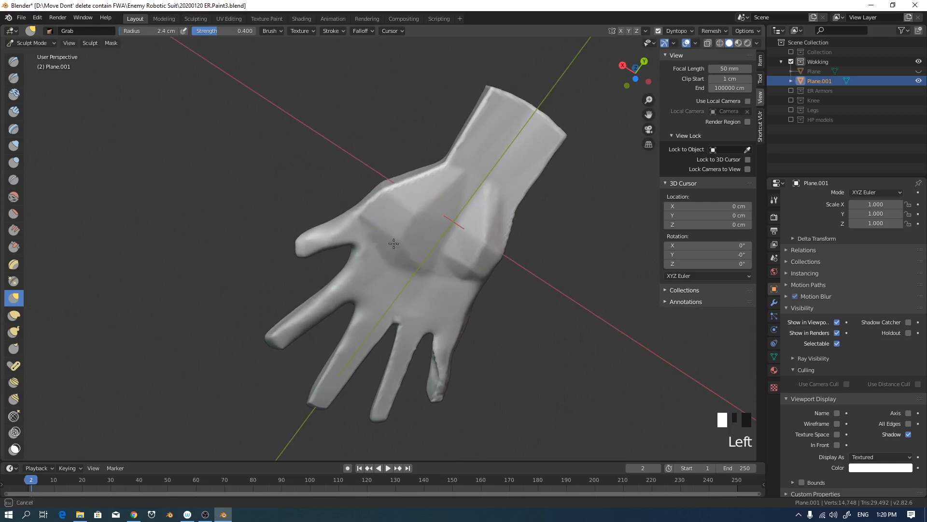
# Build up the thumb mound on the palm with the Clay Strips brush at a radius of about 1.8 cm.
pyautogui.press('space')
pyautogui.press('2')
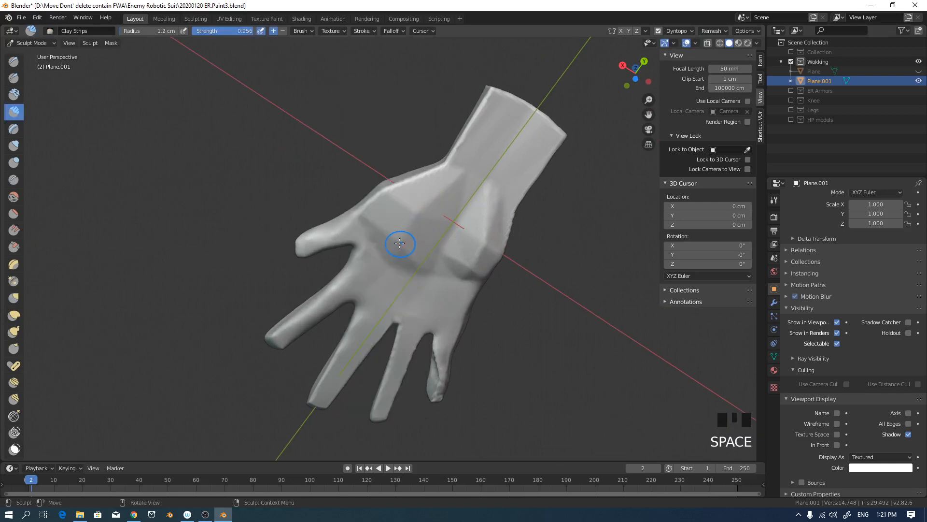
pyautogui.press('f')
pyautogui.click(416, 241)
pyautogui.moveTo(390, 253); pyautogui.dragTo(373, 264)
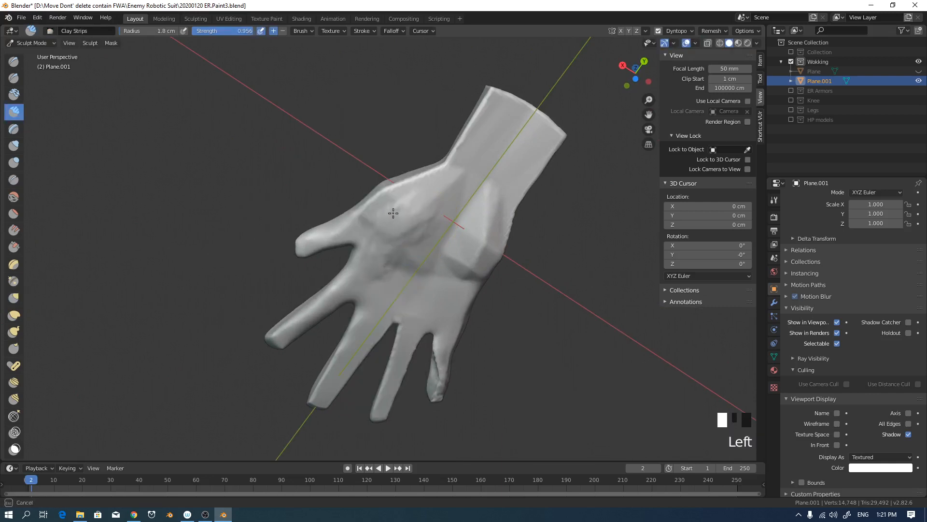
# Reduce the Clay Strips radius to about 1.3 cm and layer strokes along the thumb mound toward the wrist.
pyautogui.moveTo(415, 208)
pyautogui.mouseDown(button='middle')
pyautogui.moveTo(428, 228)
pyautogui.moveTo(428, 214)
pyautogui.mouseUp(button='middle')
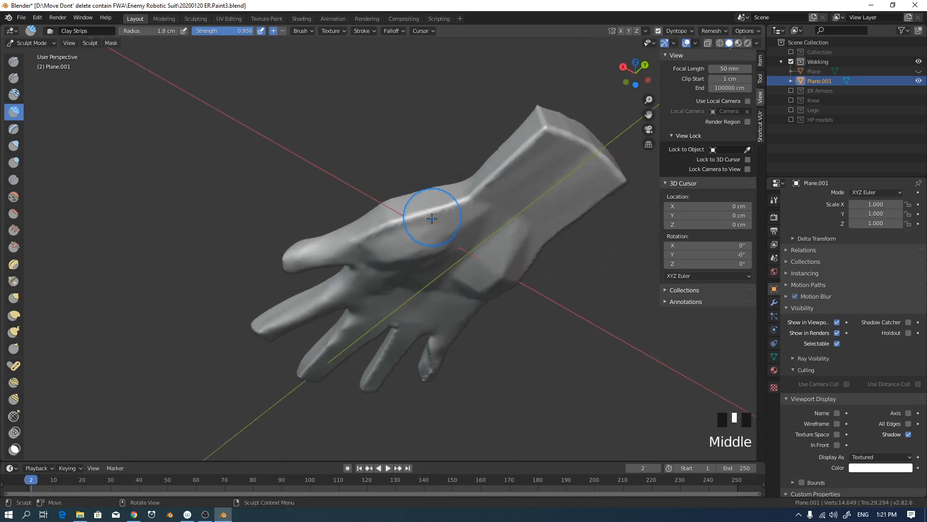
pyautogui.press('f')
pyautogui.click(463, 214)
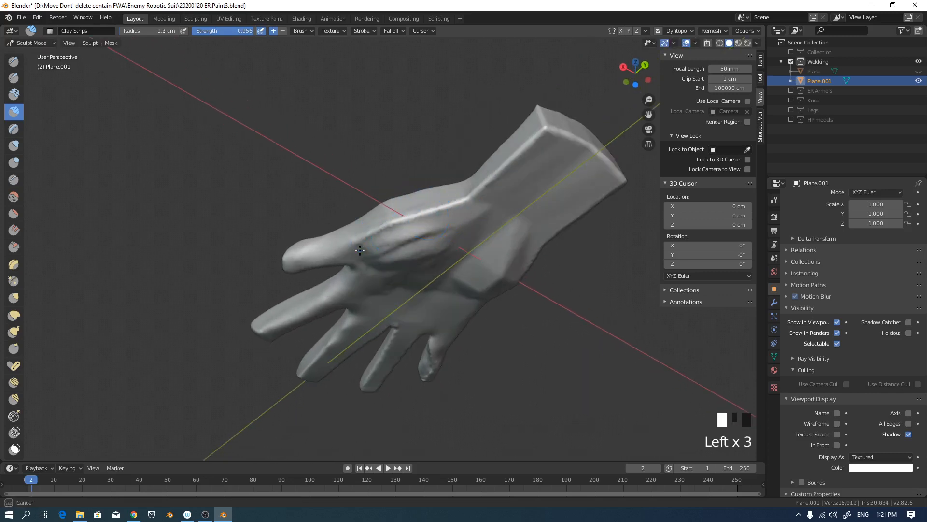
pyautogui.moveTo(388, 226)
pyautogui.mouseDown(button='middle')
pyautogui.moveTo(402, 209)
pyautogui.moveTo(491, 213)
pyautogui.mouseUp(button='middle')
pyautogui.keyDown('ctrl'); pyautogui.click(397, 210); pyautogui.keyUp('ctrl')
pyautogui.moveTo(491, 213)
pyautogui.mouseDown()
pyautogui.moveTo(400, 230)
pyautogui.moveTo(391, 243)
pyautogui.mouseUp()
pyautogui.moveTo(487, 230); pyautogui.dragTo(392, 257)
pyautogui.moveTo(453, 210); pyautogui.dragTo(390, 222)
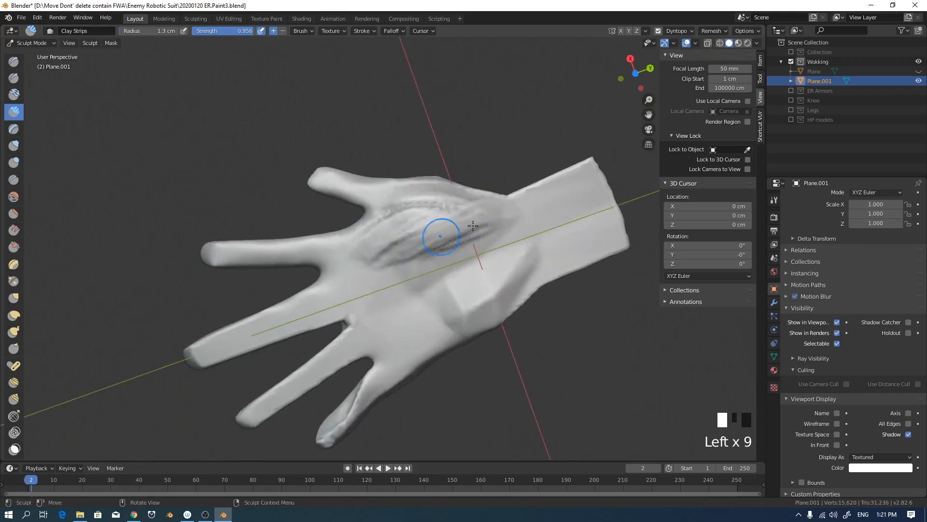
pyautogui.moveTo(473, 226); pyautogui.dragTo(408, 251)
pyautogui.moveTo(476, 223)
pyautogui.mouseDown()
pyautogui.moveTo(404, 249)
pyautogui.moveTo(468, 206)
pyautogui.mouseUp()
# Build up the heel of the palm on the little finger side with Clay Strips strokes.
pyautogui.moveTo(467, 207); pyautogui.dragTo(468, 304, button='middle')
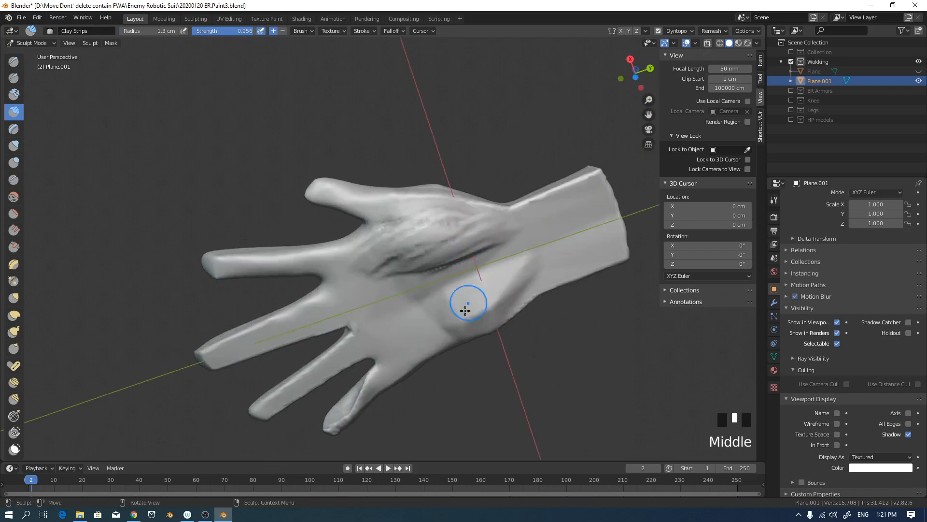
pyautogui.moveTo(467, 304); pyautogui.dragTo(424, 337)
pyautogui.moveTo(424, 337); pyautogui.dragTo(474, 267, button='middle')
pyautogui.moveTo(508, 288); pyautogui.dragTo(431, 323)
pyautogui.moveTo(494, 299)
pyautogui.mouseDown()
pyautogui.moveTo(401, 342)
pyautogui.moveTo(484, 321)
pyautogui.mouseUp()
pyautogui.moveTo(483, 322); pyautogui.dragTo(491, 289, button='middle')
pyautogui.moveTo(491, 290)
pyautogui.keyDown('ctrl'); pyautogui.mouseDown()
pyautogui.moveTo(517, 300)
pyautogui.moveTo(492, 290)
pyautogui.mouseUp(); pyautogui.keyUp('ctrl')
# Smooth the thumb side near the wrist and add more Clay Strips strokes to the outer heel of the palm.
pyautogui.moveTo(492, 290)
pyautogui.mouseDown(button='middle')
pyautogui.moveTo(408, 247)
pyautogui.moveTo(503, 228)
pyautogui.mouseUp(button='middle')
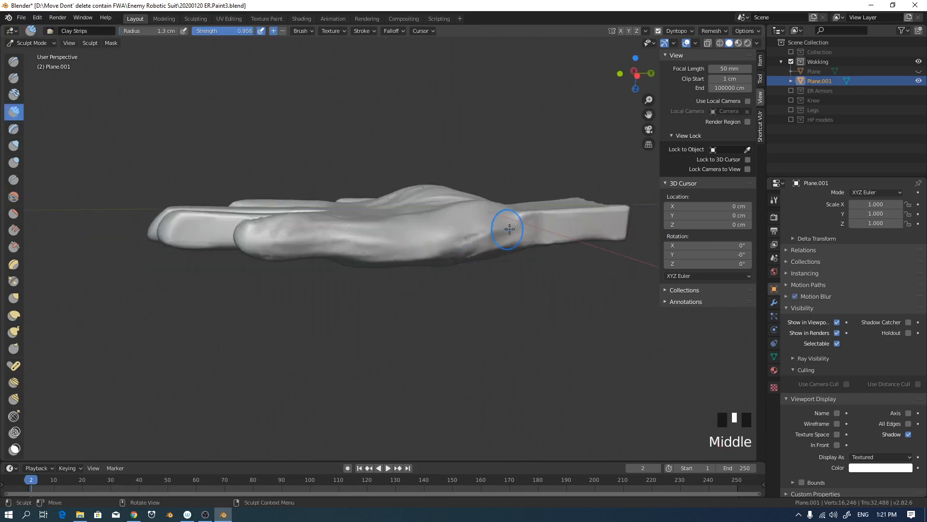
pyautogui.keyDown('shift'); pyautogui.moveTo(503, 228); pyautogui.dragTo(441, 242); pyautogui.keyUp('shift')
pyautogui.moveTo(441, 242)
pyautogui.mouseDown(button='middle')
pyautogui.moveTo(483, 279)
pyautogui.moveTo(472, 289)
pyautogui.mouseUp(button='middle')
pyautogui.moveTo(472, 289)
pyautogui.mouseDown()
pyautogui.moveTo(420, 312)
pyautogui.moveTo(483, 277)
pyautogui.moveTo(452, 310)
pyautogui.moveTo(448, 290)
pyautogui.mouseUp()
pyautogui.moveTo(447, 290); pyautogui.dragTo(453, 306, button='middle')
pyautogui.moveTo(453, 307); pyautogui.dragTo(451, 302)
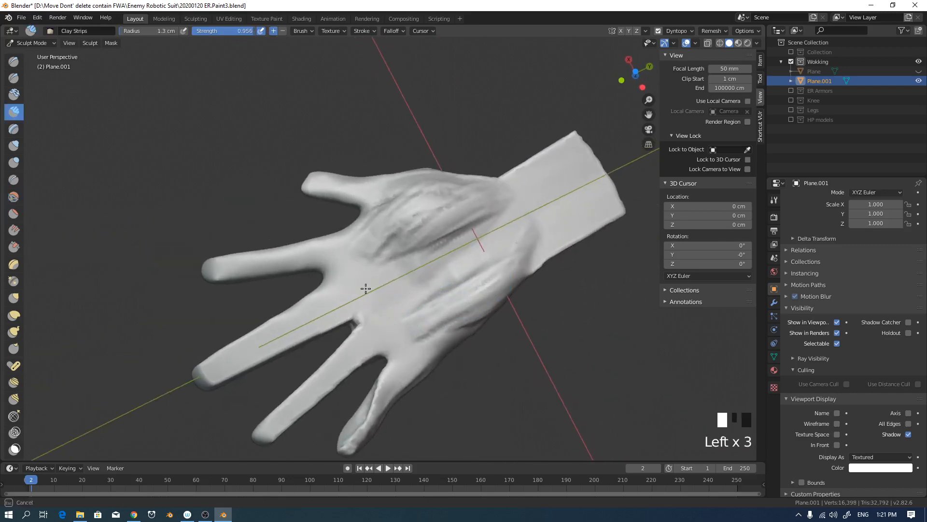
# Add Clay Strips volume across the upper palm and at the bases of the middle, ring and little fingers.
pyautogui.moveTo(365, 289)
pyautogui.mouseDown()
pyautogui.moveTo(362, 248)
pyautogui.moveTo(385, 296)
pyautogui.moveTo(420, 327)
pyautogui.moveTo(408, 343)
pyautogui.moveTo(414, 323)
pyautogui.mouseUp()
pyautogui.moveTo(422, 308); pyautogui.dragTo(398, 309, button='middle')
pyautogui.moveTo(373, 310)
pyautogui.mouseDown()
pyautogui.moveTo(333, 330)
pyautogui.moveTo(358, 328)
pyautogui.mouseUp()
pyautogui.moveTo(352, 324); pyautogui.dragTo(338, 309, button='middle')
pyautogui.moveTo(307, 357)
pyautogui.mouseDown()
pyautogui.moveTo(327, 354)
pyautogui.moveTo(397, 384)
pyautogui.moveTo(399, 372)
pyautogui.moveTo(419, 380)
pyautogui.mouseUp()
# Apply Clay Strips strokes along the palm side of the index finger and touch up the palm.
pyautogui.moveTo(368, 292); pyautogui.dragTo(367, 306, button='middle')
pyautogui.moveTo(349, 273); pyautogui.dragTo(294, 285)
pyautogui.moveTo(343, 269); pyautogui.dragTo(355, 271, button='middle')
pyautogui.moveTo(314, 285); pyautogui.dragTo(277, 297)
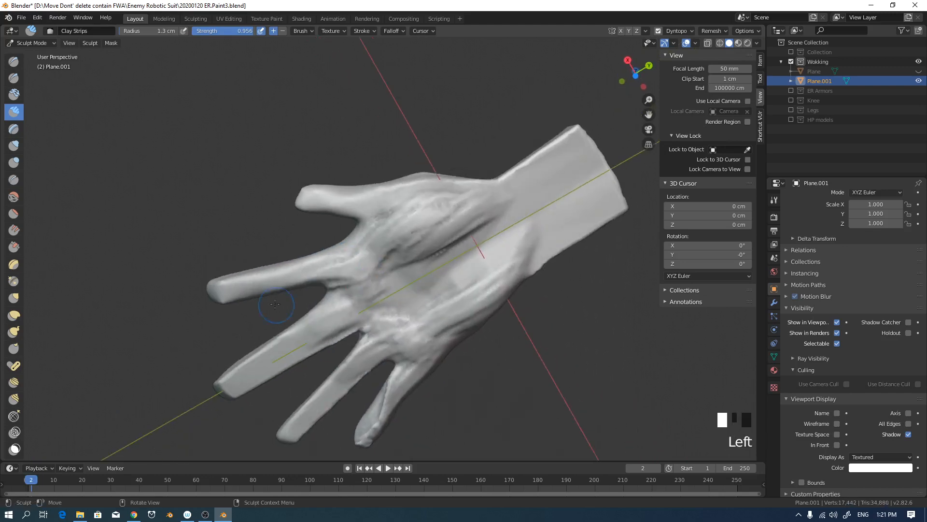
pyautogui.moveTo(386, 229); pyautogui.dragTo(407, 299, button='middle')
pyautogui.moveTo(415, 237); pyautogui.dragTo(443, 279, button='middle')
pyautogui.moveTo(410, 270); pyautogui.dragTo(401, 244)
# Thicken the ring finger from base to tip with the Inflate/Deflate brush on the back of the hand.
pyautogui.moveTo(401, 245); pyautogui.dragTo(511, 219, button='middle')
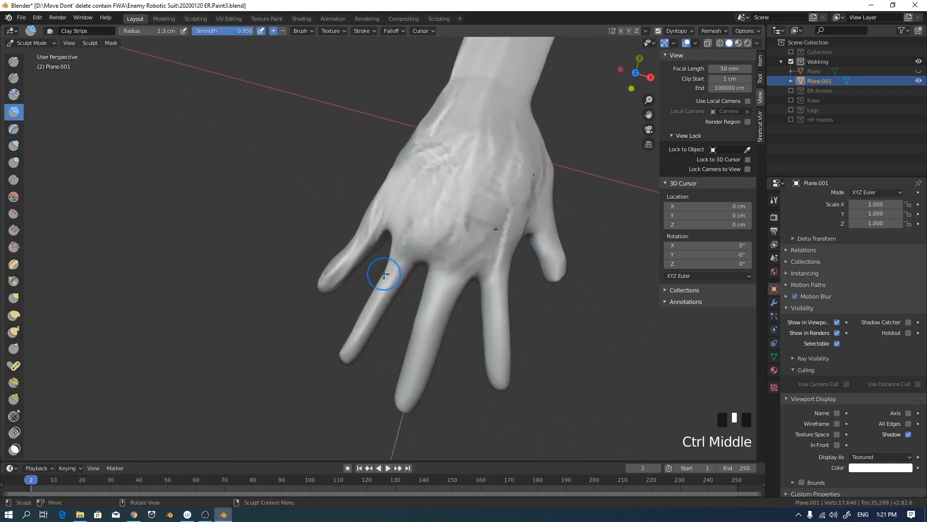
pyautogui.press('i')
pyautogui.press('f')
pyautogui.click(400, 274)
pyautogui.moveTo(397, 277); pyautogui.dragTo(367, 327)
pyautogui.moveTo(367, 327)
pyautogui.mouseDown()
pyautogui.moveTo(370, 299)
pyautogui.moveTo(343, 355)
pyautogui.mouseUp()
# Inflate the little, middle and index fingers at a radius of about 68 px, and raise the radius to about 87 px.
pyautogui.press('f')
pyautogui.click(406, 304)
pyautogui.moveTo(407, 235); pyautogui.dragTo(331, 264)
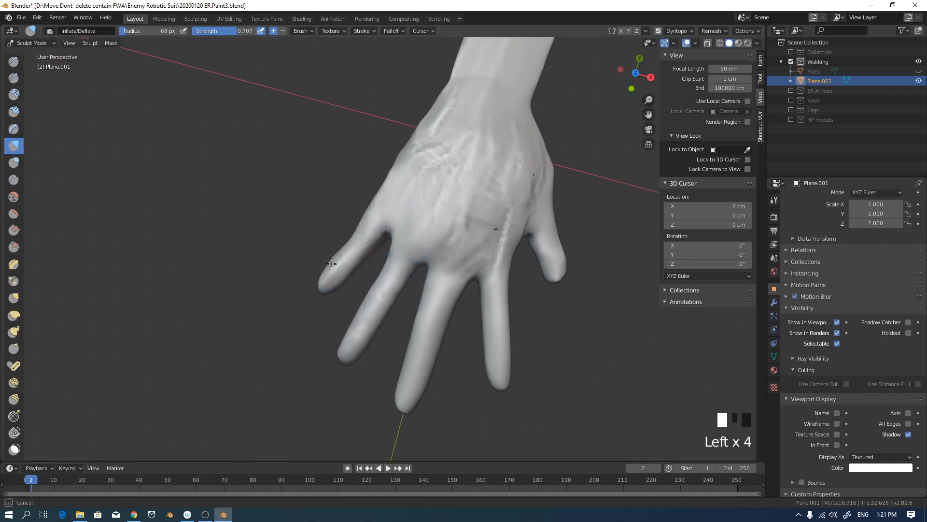
pyautogui.moveTo(450, 259)
pyautogui.mouseDown()
pyautogui.moveTo(420, 316)
pyautogui.moveTo(428, 357)
pyautogui.mouseUp()
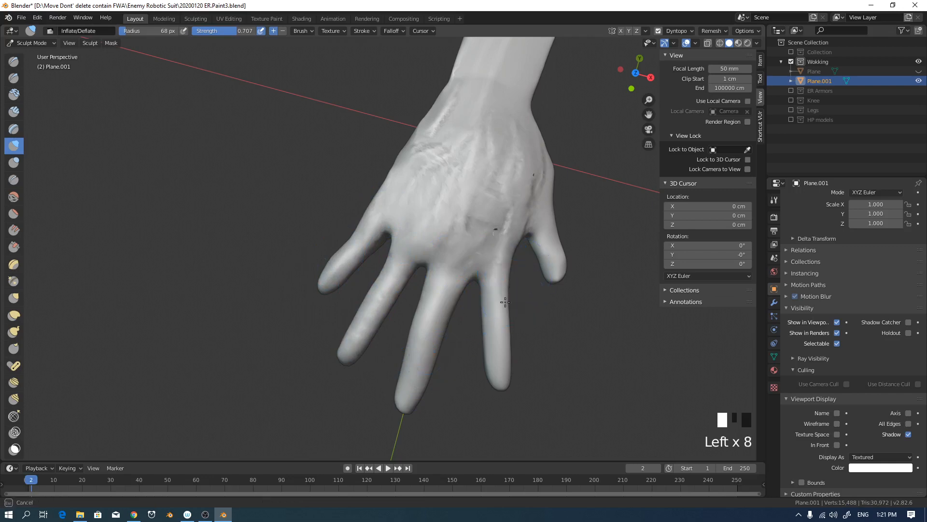
pyautogui.moveTo(505, 302); pyautogui.dragTo(502, 338)
pyautogui.moveTo(502, 338)
pyautogui.mouseDown(button='middle')
pyautogui.moveTo(435, 225)
pyautogui.moveTo(424, 261)
pyautogui.moveTo(452, 254)
pyautogui.moveTo(428, 246)
pyautogui.moveTo(571, 153)
pyautogui.mouseUp(button='middle')
pyautogui.press('f')
pyautogui.click(469, 263)
pyautogui.moveTo(452, 251); pyautogui.dragTo(497, 179, button='middle')
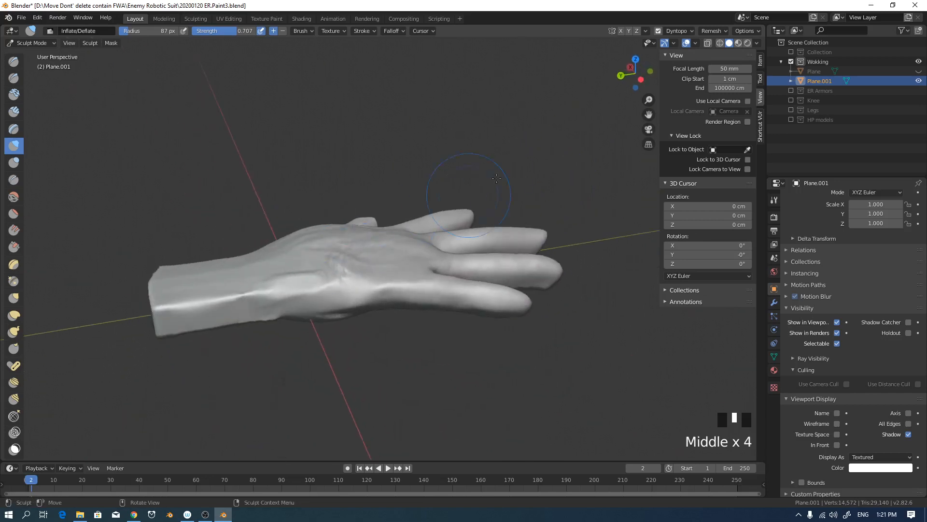
# Examine the voxel Remesh settings and the Dyntopo settings without changing them.
pyautogui.click(719, 31)
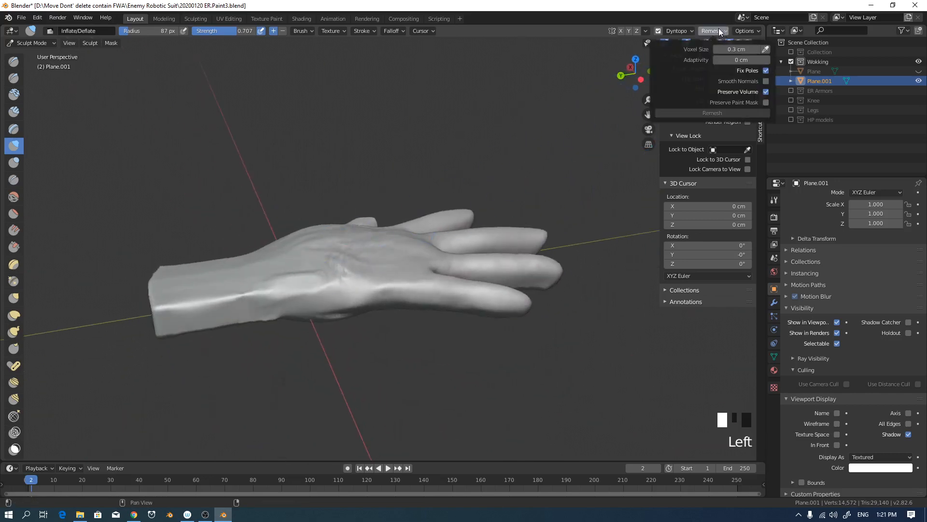
pyautogui.moveTo(422, 155); pyautogui.dragTo(701, 87, button='middle')
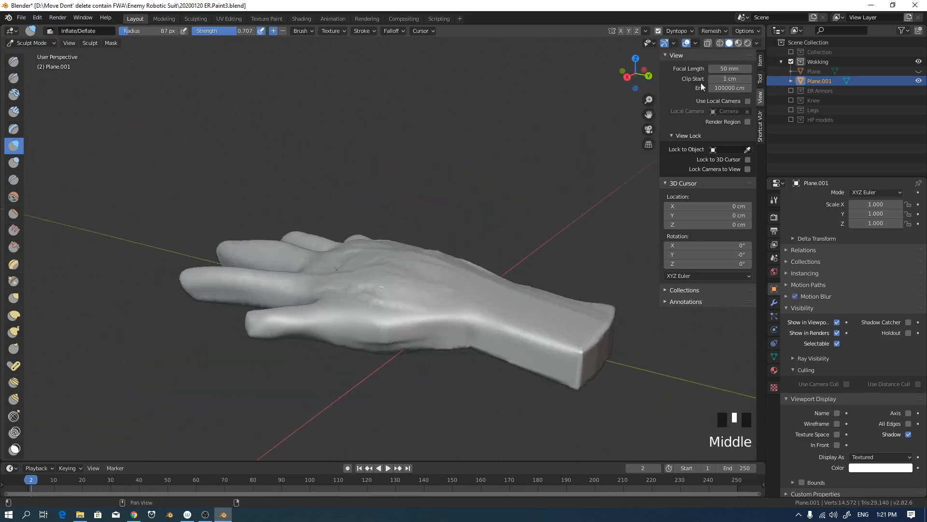
pyautogui.click(720, 32)
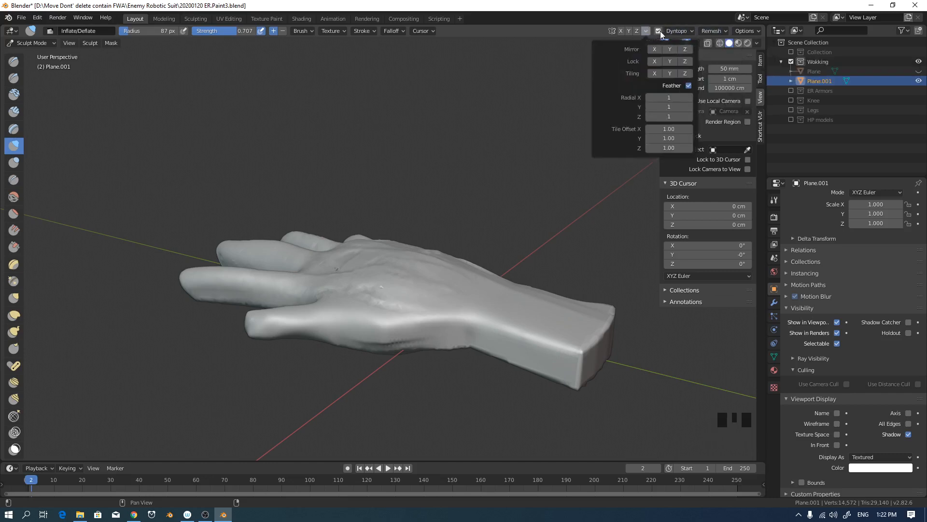
pyautogui.moveTo(673, 29)
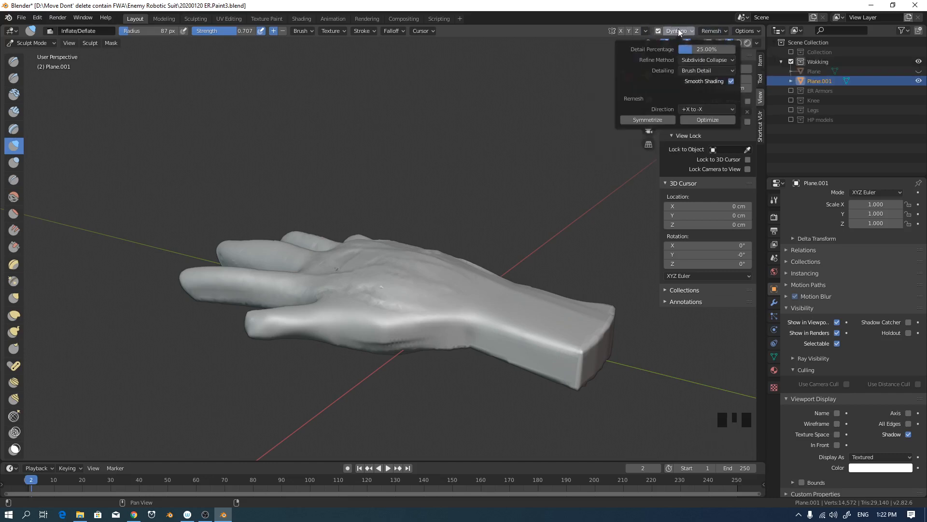
pyautogui.moveTo(416, 251); pyautogui.dragTo(449, 244, button='middle')
pyautogui.scroll(1, 444, 249)
pyautogui.click(711, 31)
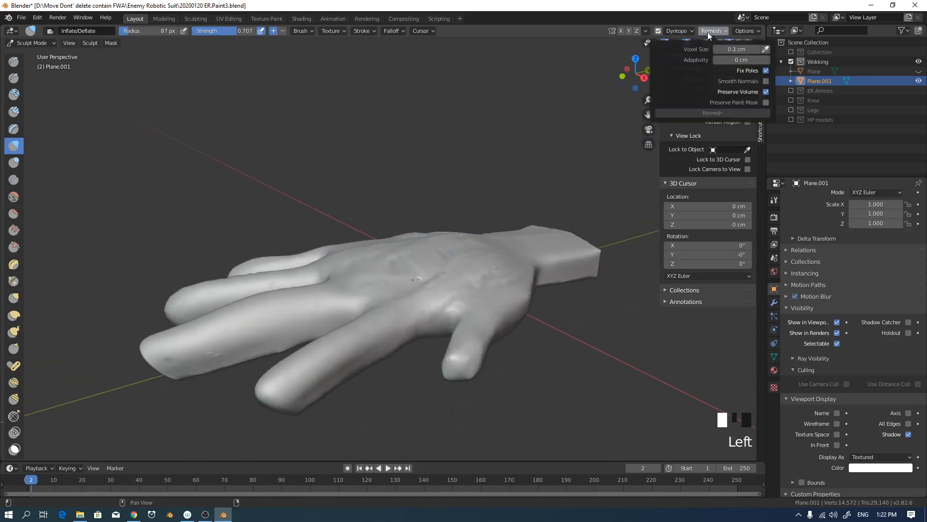
pyautogui.moveTo(673, 33)
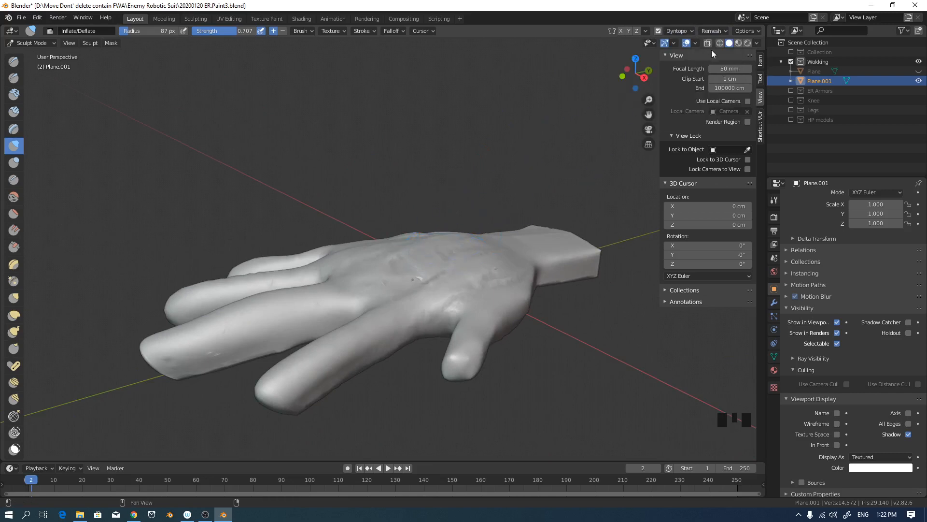
pyautogui.click(712, 31)
pyautogui.moveTo(557, 120); pyautogui.dragTo(469, 249, button='middle')
pyautogui.click(721, 32)
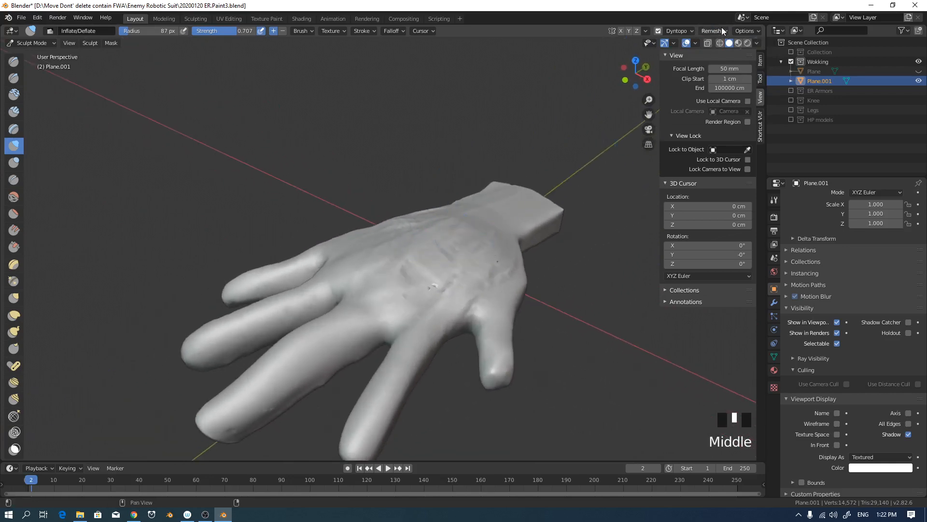
pyautogui.click(723, 32)
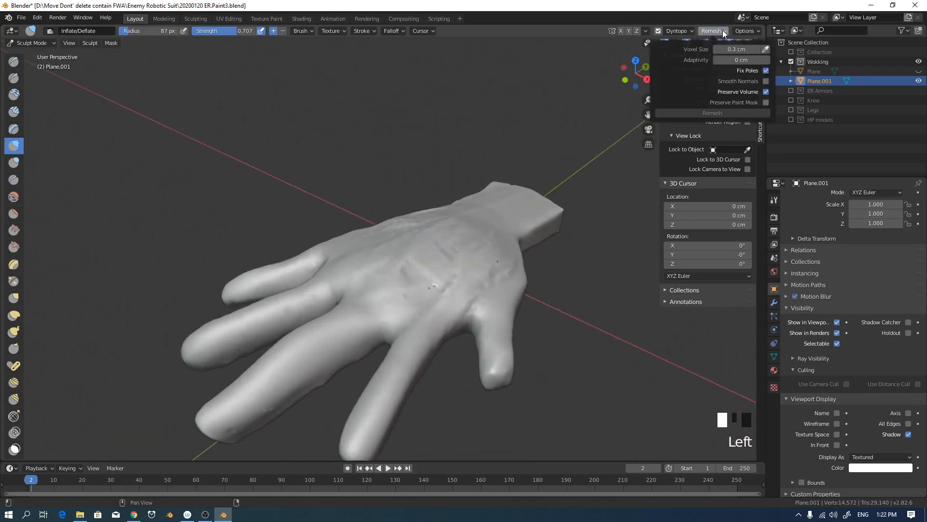
# Turn on the wireframe display for the hand and inspect its mesh density.
pyautogui.moveTo(432, 259)
pyautogui.mouseDown(button='middle')
pyautogui.moveTo(418, 249)
pyautogui.moveTo(412, 259)
pyautogui.moveTo(453, 258)
pyautogui.moveTo(437, 260)
pyautogui.moveTo(451, 251)
pyautogui.moveTo(451, 186)
pyautogui.moveTo(462, 236)
pyautogui.moveTo(446, 258)
pyautogui.mouseUp(button='middle')
pyautogui.click(429, 267)
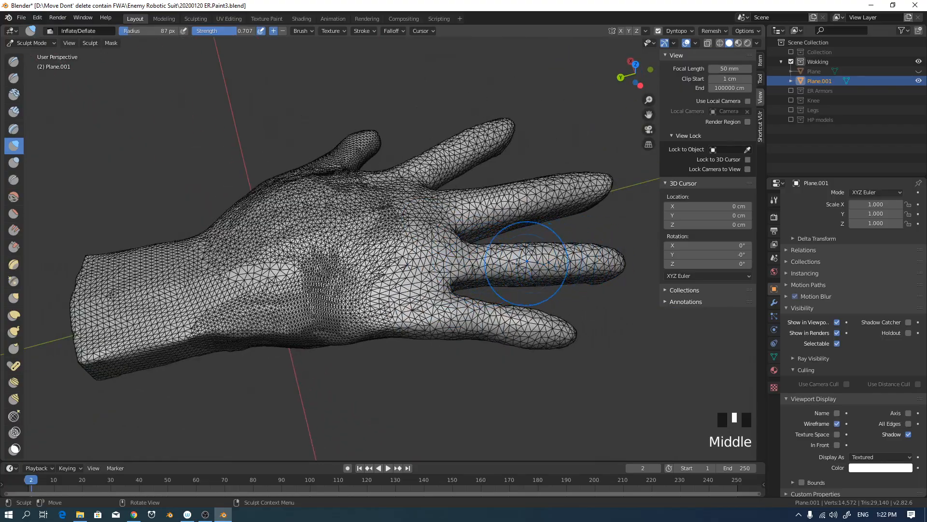
# Build up the palm side of the index finger from base to tip with the Clay Strips brush at a 1 cm radius.
pyautogui.moveTo(403, 251); pyautogui.dragTo(321, 256, button='middle')
pyautogui.keyDown('shift'); pyautogui.moveTo(321, 256); pyautogui.dragTo(365, 208, button='middle'); pyautogui.keyUp('shift')
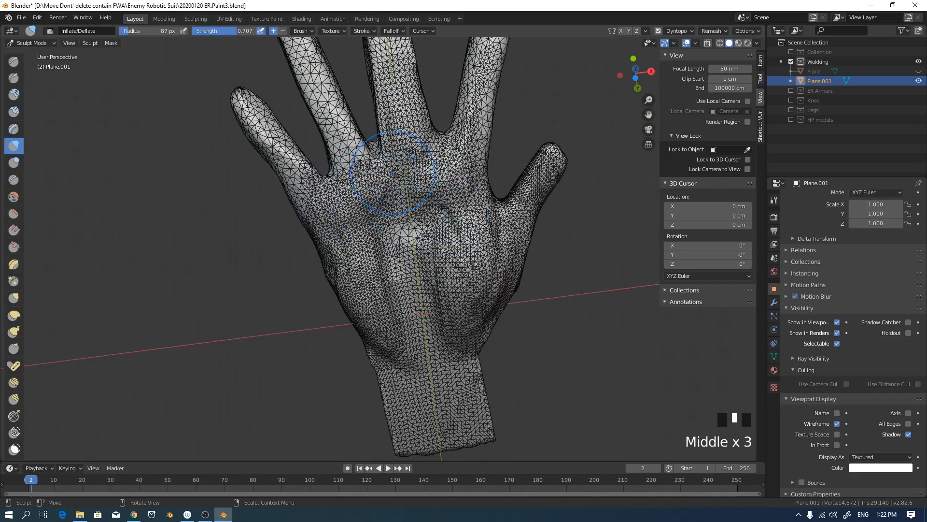
pyautogui.keyDown('ctrl'); pyautogui.moveTo(395, 174); pyautogui.dragTo(490, 197, button='middle'); pyautogui.keyUp('ctrl')
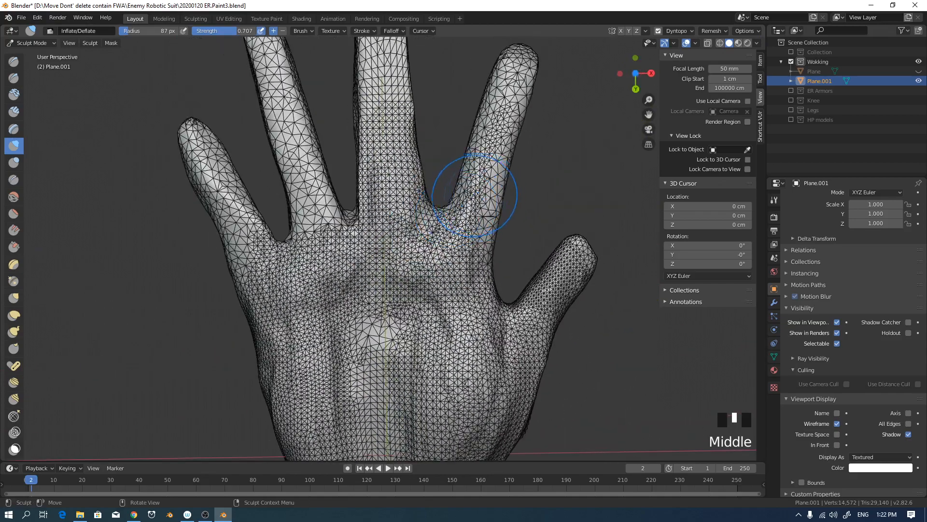
pyautogui.press('f')
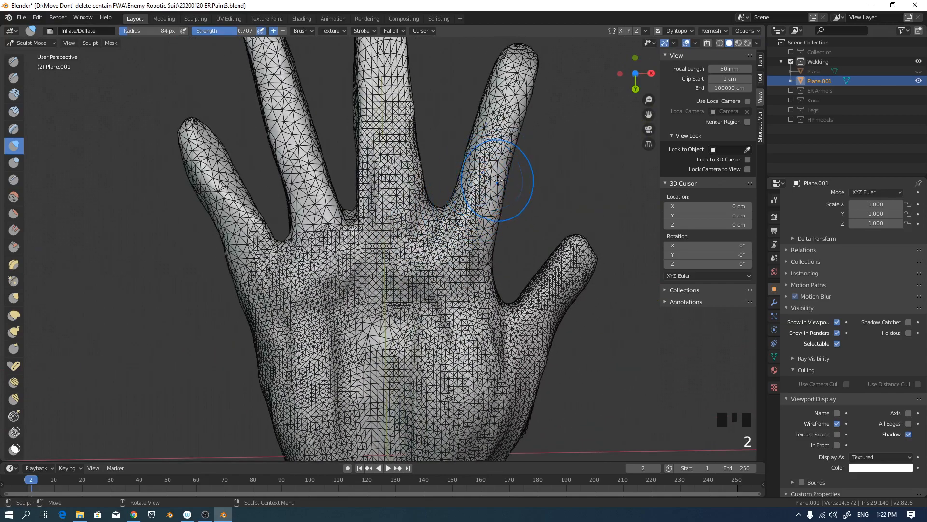
pyautogui.press('space')
pyautogui.click(500, 163)
pyautogui.press('f')
pyautogui.click(497, 170)
pyautogui.moveTo(499, 155); pyautogui.dragTo(484, 224)
pyautogui.moveTo(489, 178); pyautogui.dragTo(513, 103)
pyautogui.moveTo(498, 121); pyautogui.dragTo(514, 73)
pyautogui.moveTo(520, 104)
pyautogui.mouseDown()
pyautogui.moveTo(511, 78)
pyautogui.moveTo(518, 90)
pyautogui.mouseUp()
# Add Clay Strips strokes along the back of the middle and index fingers and from the thumb onto the back of the hand.
pyautogui.moveTo(522, 120); pyautogui.dragTo(563, 213, button='middle')
pyautogui.moveTo(493, 241)
pyautogui.mouseDown(button='middle')
pyautogui.moveTo(440, 279)
pyautogui.moveTo(300, 269)
pyautogui.mouseUp(button='middle')
pyautogui.moveTo(300, 269); pyautogui.dragTo(296, 271)
pyautogui.moveTo(296, 271); pyautogui.dragTo(310, 280, button='middle')
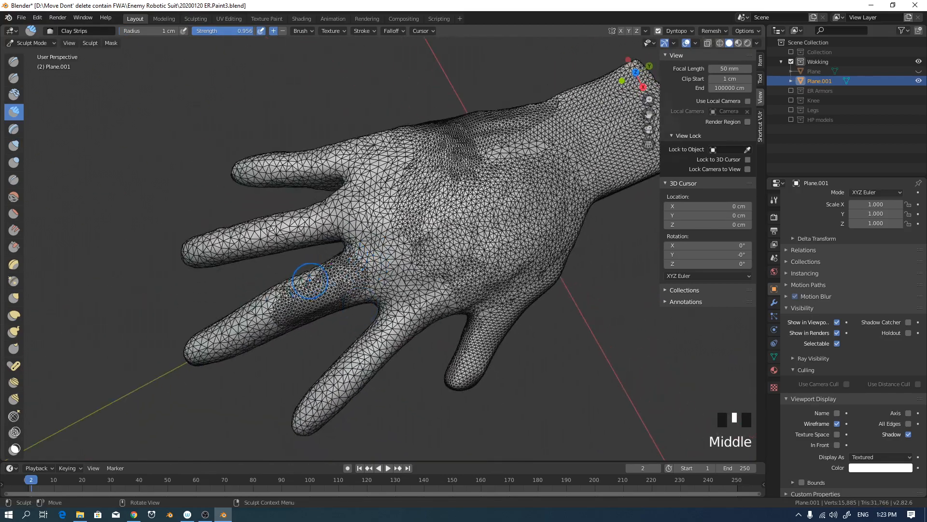
pyautogui.moveTo(311, 280); pyautogui.dragTo(275, 309)
pyautogui.moveTo(212, 338); pyautogui.dragTo(194, 353)
pyautogui.moveTo(427, 293)
pyautogui.mouseDown()
pyautogui.moveTo(327, 390)
pyautogui.moveTo(323, 371)
pyautogui.mouseUp()
pyautogui.moveTo(459, 338)
pyautogui.mouseDown()
pyautogui.moveTo(441, 269)
pyautogui.moveTo(399, 259)
pyautogui.mouseUp()
pyautogui.moveTo(461, 237)
pyautogui.keyDown('ctrl'); pyautogui.mouseDown(button='middle')
pyautogui.moveTo(456, 218)
pyautogui.moveTo(450, 232)
pyautogui.mouseUp(button='middle'); pyautogui.keyUp('ctrl')
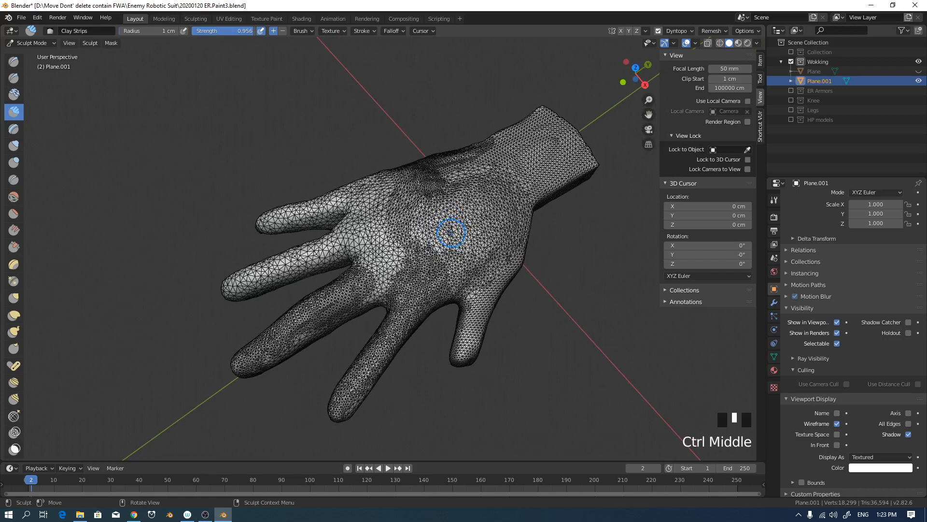
# Turn off the wireframe display for the hand.
pyautogui.press('space')
pyautogui.press('q')
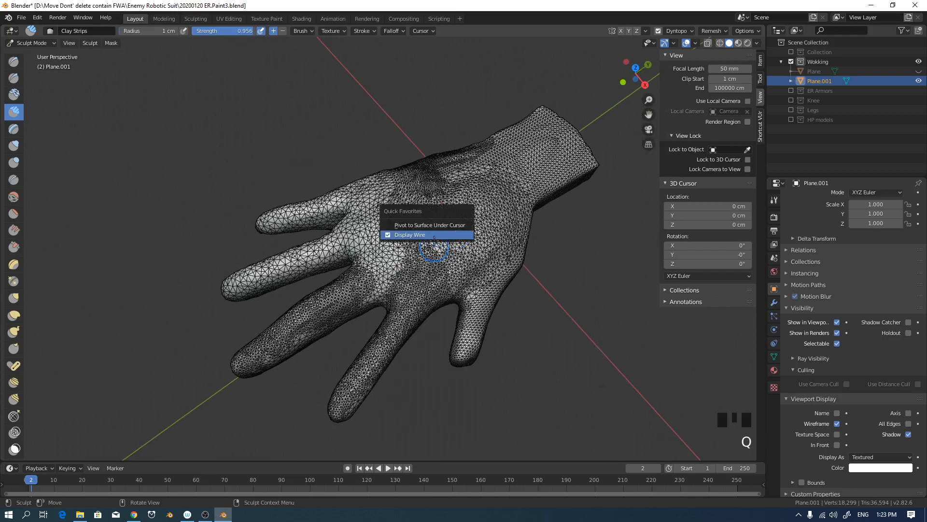
pyautogui.click(434, 235)
pyautogui.moveTo(441, 232); pyautogui.dragTo(425, 285, button='middle')
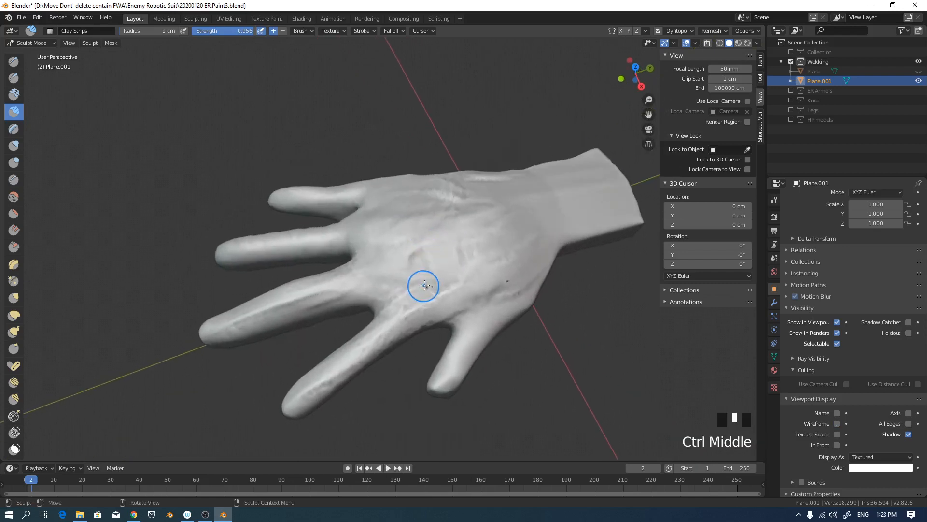
# Set the Clay Strips radius to 1.5 cm and build up ridges across the back of the hand behind the index and middle fingers.
pyautogui.press('f')
pyautogui.click(434, 284)
pyautogui.moveTo(404, 299); pyautogui.dragTo(475, 284)
pyautogui.moveTo(442, 300); pyautogui.dragTo(497, 280)
pyautogui.moveTo(429, 286); pyautogui.dragTo(476, 266)
pyautogui.moveTo(425, 255)
pyautogui.mouseDown()
pyautogui.moveTo(459, 239)
pyautogui.moveTo(457, 225)
pyautogui.mouseUp()
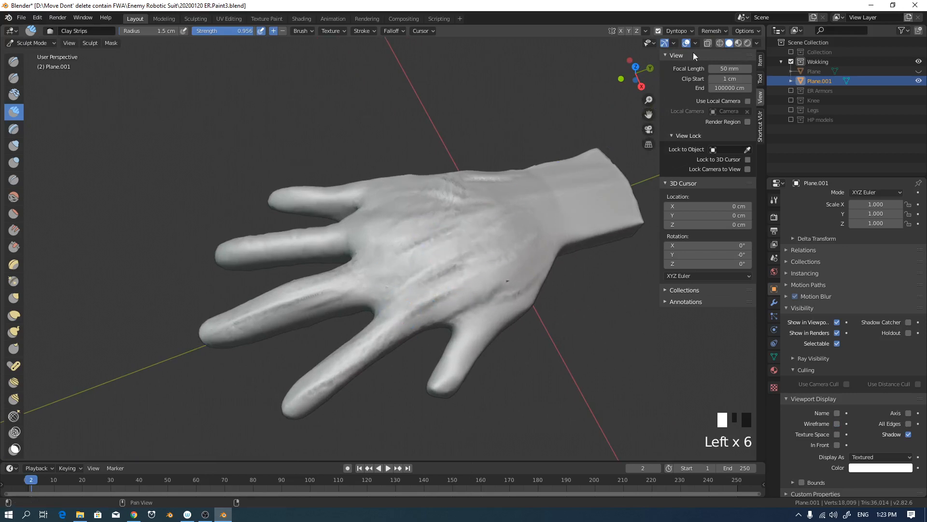
pyautogui.click(721, 31)
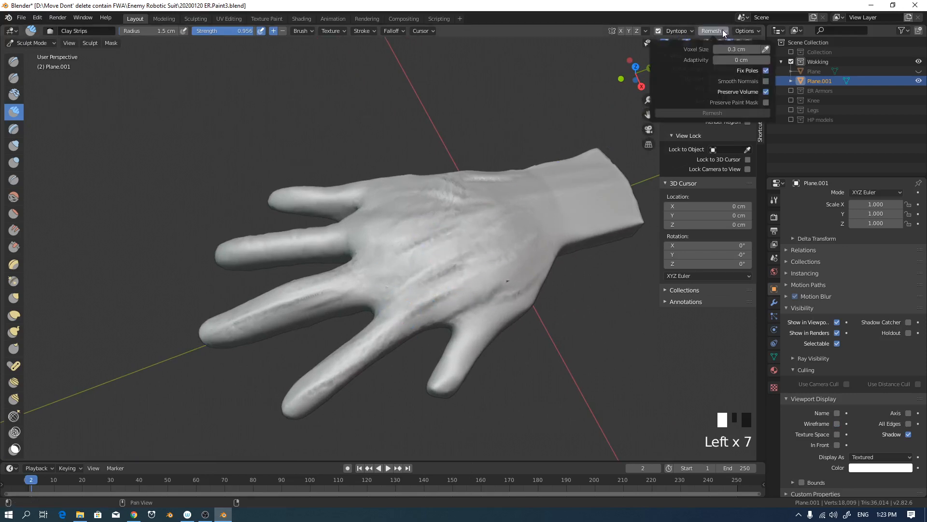
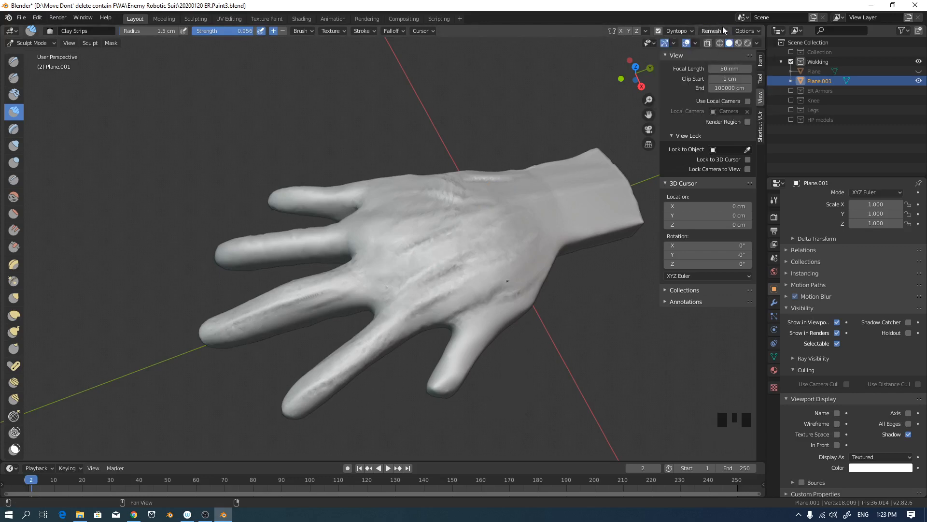
# Layer more Clay Strips strokes along the tendons on the back of the hand, from the wrist side toward the knuckles.
pyautogui.moveTo(400, 216); pyautogui.dragTo(418, 214, button='middle')
pyautogui.moveTo(451, 177); pyautogui.dragTo(366, 217)
pyautogui.moveTo(413, 210); pyautogui.dragTo(367, 233)
pyautogui.moveTo(449, 184); pyautogui.dragTo(400, 212)
pyautogui.moveTo(485, 207); pyautogui.dragTo(437, 270)
pyautogui.moveTo(483, 251); pyautogui.dragTo(456, 269)
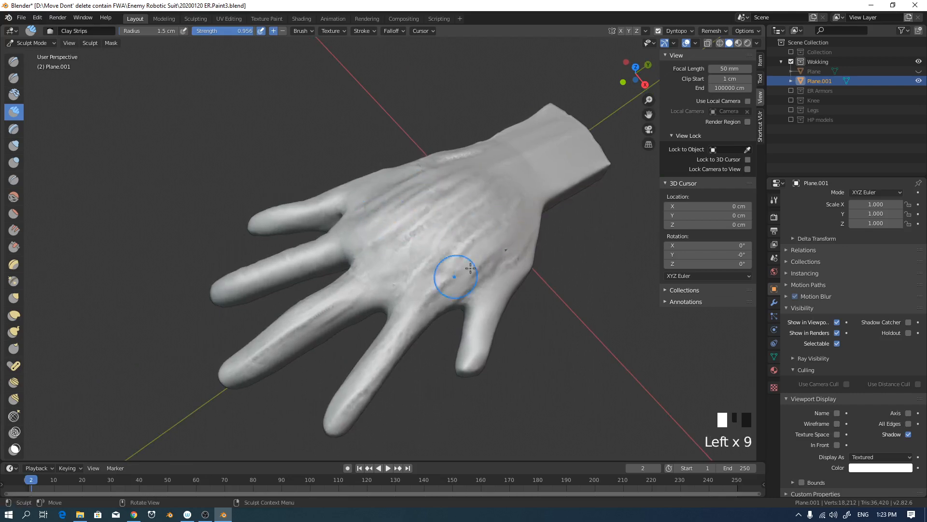
# Build up the base and length of the thumb with Clay Strips strokes on the back of the hand.
pyautogui.moveTo(526, 246); pyautogui.dragTo(483, 285)
pyautogui.moveTo(522, 261); pyautogui.dragTo(476, 299)
pyautogui.moveTo(502, 289); pyautogui.dragTo(495, 319)
pyautogui.moveTo(520, 252); pyautogui.dragTo(484, 343)
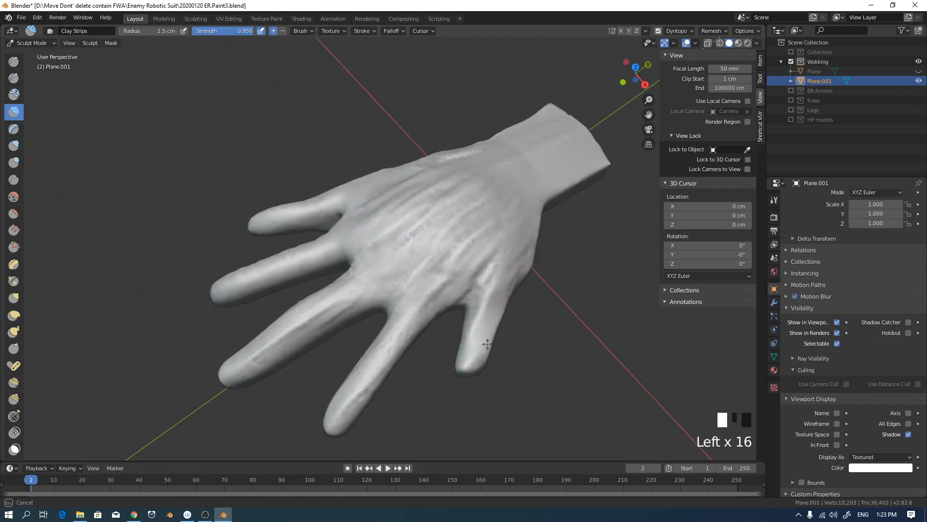
pyautogui.moveTo(510, 277)
pyautogui.mouseDown()
pyautogui.moveTo(485, 331)
pyautogui.moveTo(471, 338)
pyautogui.mouseUp()
pyautogui.moveTo(495, 273); pyautogui.dragTo(473, 338)
# Add Clay Strips ridges on the back of the hand behind the little finger and around the index knuckle.
pyautogui.moveTo(463, 143); pyautogui.dragTo(453, 187, button='middle')
pyautogui.moveTo(501, 143); pyautogui.dragTo(401, 169)
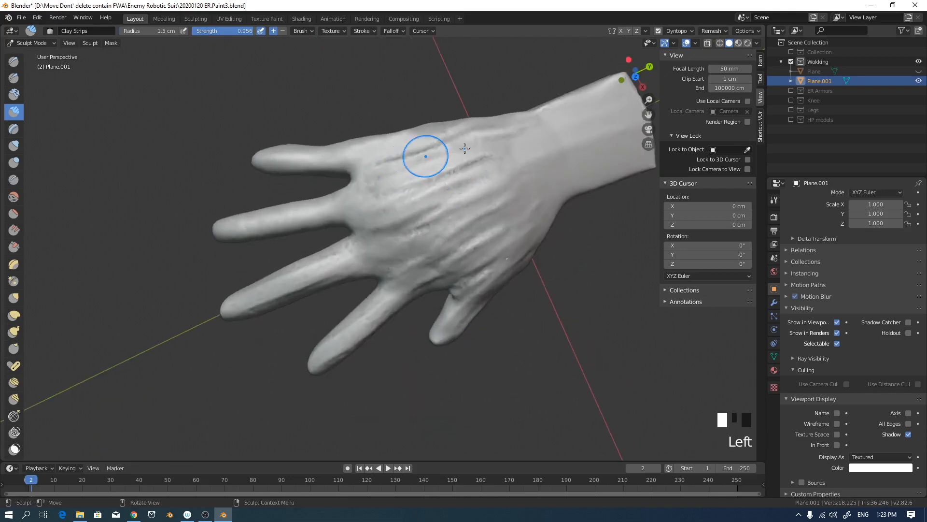
pyautogui.moveTo(457, 153); pyautogui.dragTo(374, 168)
pyautogui.moveTo(418, 149); pyautogui.dragTo(378, 158)
pyautogui.moveTo(345, 162); pyautogui.dragTo(280, 157, button='middle')
pyautogui.moveTo(505, 169)
pyautogui.mouseDown(button='middle')
pyautogui.moveTo(535, 178)
pyautogui.moveTo(579, 157)
pyautogui.mouseUp(button='middle')
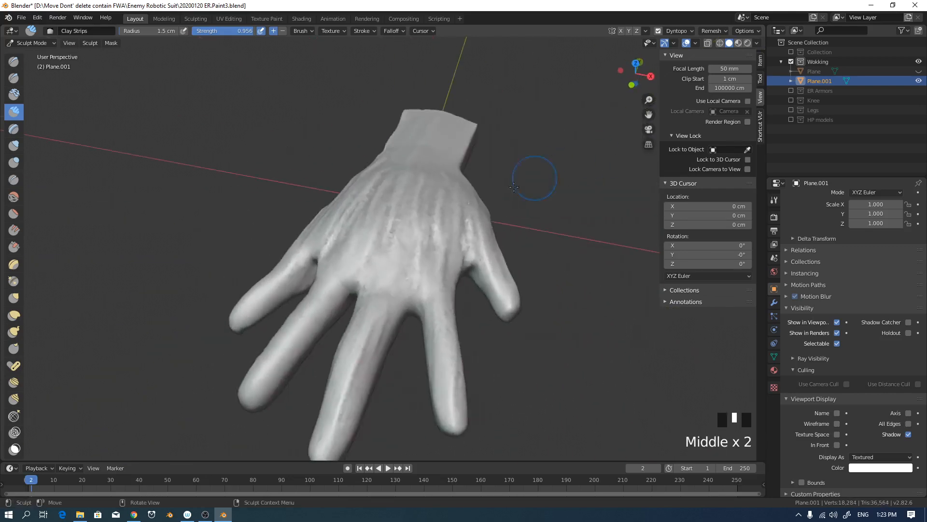
pyautogui.scroll(2, 534, 178)
pyautogui.moveTo(535, 178); pyautogui.dragTo(471, 188, button='middle')
pyautogui.moveTo(479, 276); pyautogui.dragTo(454, 316)
pyautogui.moveTo(392, 293); pyautogui.dragTo(409, 251)
# Build up the pads across the upper palm below the finger bases with Clay Strips.
pyautogui.moveTo(396, 227)
pyautogui.mouseDown(button='middle')
pyautogui.moveTo(461, 176)
pyautogui.moveTo(475, 92)
pyautogui.mouseUp(button='middle')
pyautogui.scroll(-1, 435, 205)
pyautogui.moveTo(453, 246); pyautogui.dragTo(466, 219, button='middle')
pyautogui.moveTo(419, 254)
pyautogui.mouseDown()
pyautogui.moveTo(396, 272)
pyautogui.moveTo(431, 286)
pyautogui.moveTo(397, 271)
pyautogui.mouseUp()
pyautogui.moveTo(379, 263)
pyautogui.mouseDown()
pyautogui.moveTo(334, 261)
pyautogui.moveTo(272, 322)
pyautogui.mouseUp()
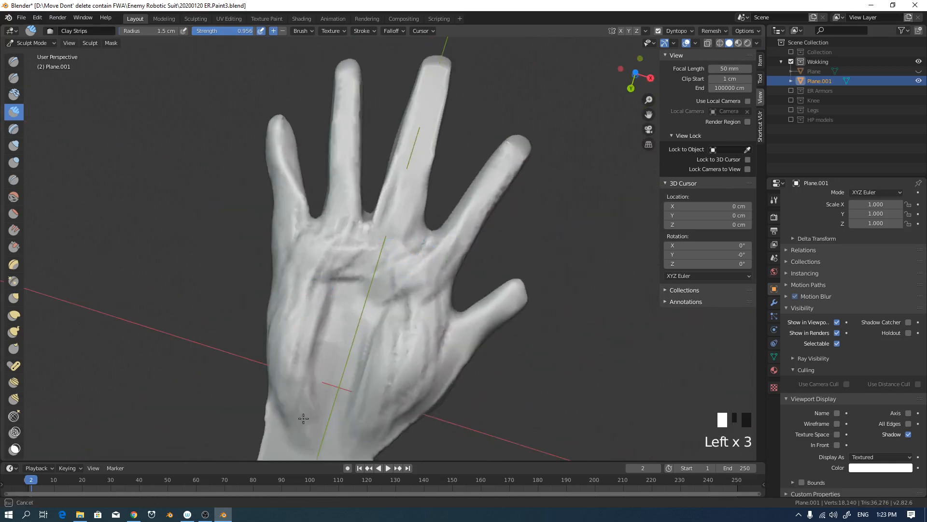
# Add Clay Strips volume to the outer palm, the thumb mound and the heel of the palm down to the wrist.
pyautogui.keyDown('shift'); pyautogui.moveTo(303, 418); pyautogui.dragTo(319, 348, button='middle'); pyautogui.keyUp('shift')
pyautogui.moveTo(319, 348); pyautogui.dragTo(330, 278)
pyautogui.moveTo(318, 330); pyautogui.dragTo(328, 342)
pyautogui.moveTo(410, 314); pyautogui.dragTo(348, 397)
pyautogui.moveTo(418, 338); pyautogui.dragTo(377, 384)
pyautogui.moveTo(373, 282)
pyautogui.mouseDown(button='middle')
pyautogui.moveTo(375, 310)
pyautogui.moveTo(356, 290)
pyautogui.mouseUp(button='middle')
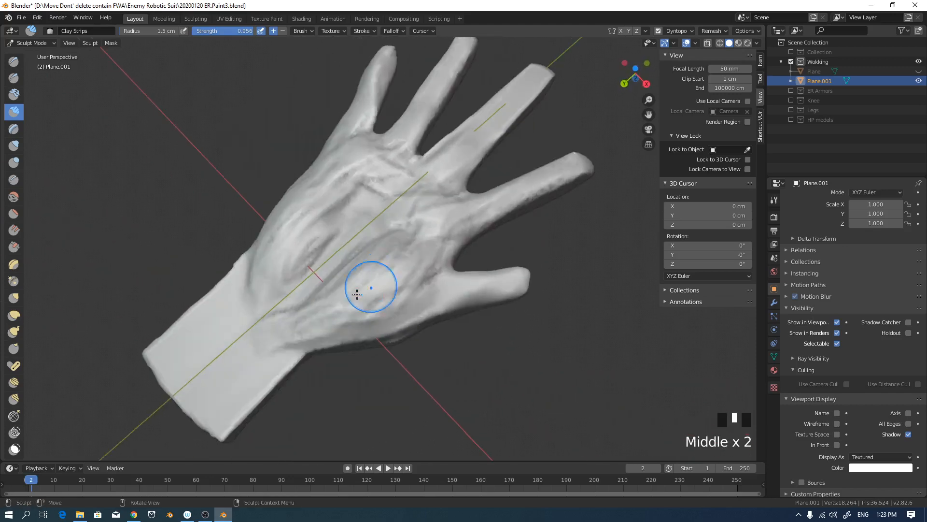
pyautogui.moveTo(261, 290); pyautogui.dragTo(249, 261)
pyautogui.moveTo(171, 334); pyautogui.dragTo(203, 314)
pyautogui.moveTo(203, 314)
pyautogui.mouseDown(button='middle')
pyautogui.moveTo(227, 383)
pyautogui.moveTo(317, 244)
pyautogui.moveTo(407, 246)
pyautogui.moveTo(380, 260)
pyautogui.mouseUp(button='middle')
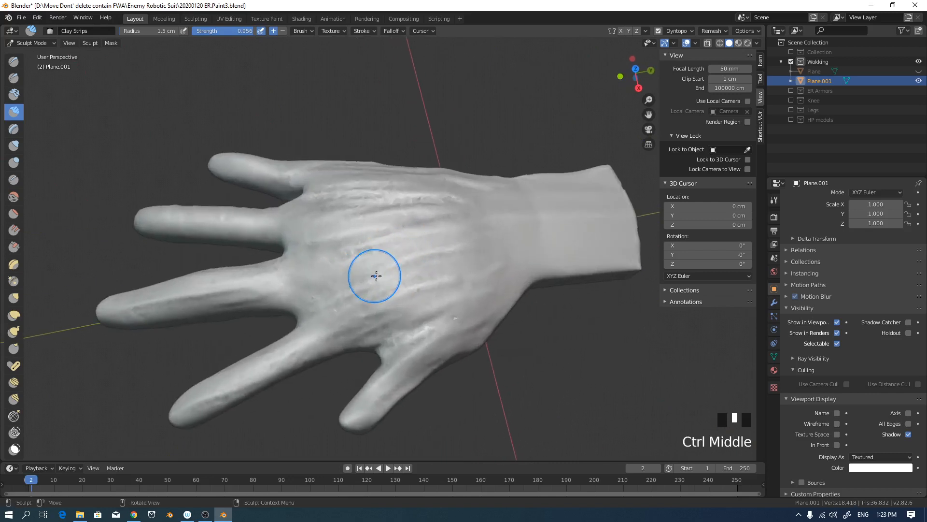
# Carve creases in the web between the thumb and index finger with the Crease brush at a 0.36 cm radius.
pyautogui.press('space')
pyautogui.hotkey('shift', 'c')
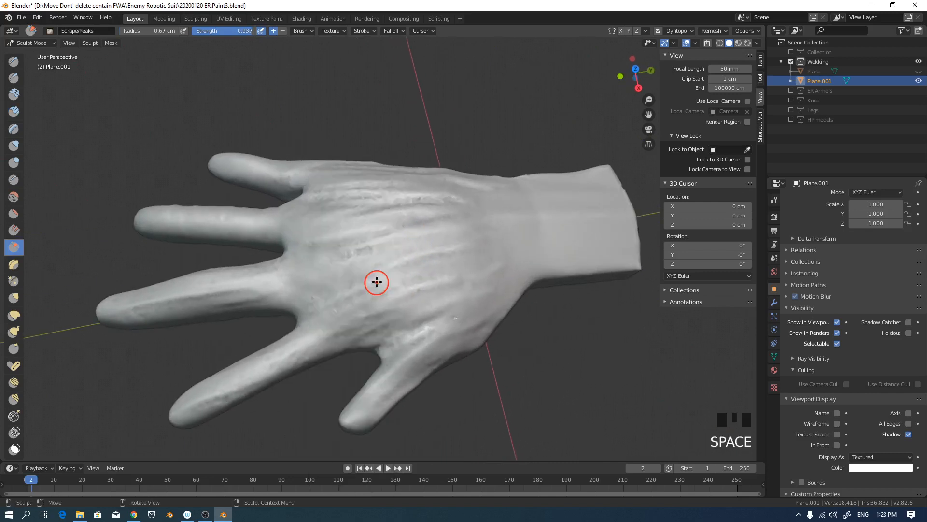
pyautogui.press('f')
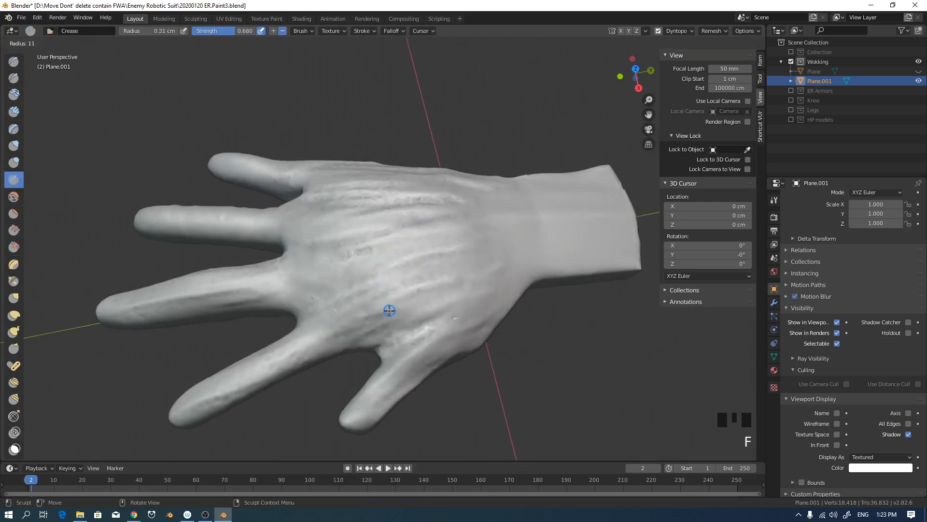
pyautogui.click(390, 311)
pyautogui.moveTo(383, 332)
pyautogui.mouseDown()
pyautogui.moveTo(427, 315)
pyautogui.moveTo(392, 352)
pyautogui.mouseUp()
pyautogui.moveTo(463, 319)
pyautogui.mouseDown()
pyautogui.moveTo(377, 358)
pyautogui.moveTo(382, 342)
pyautogui.mouseUp()
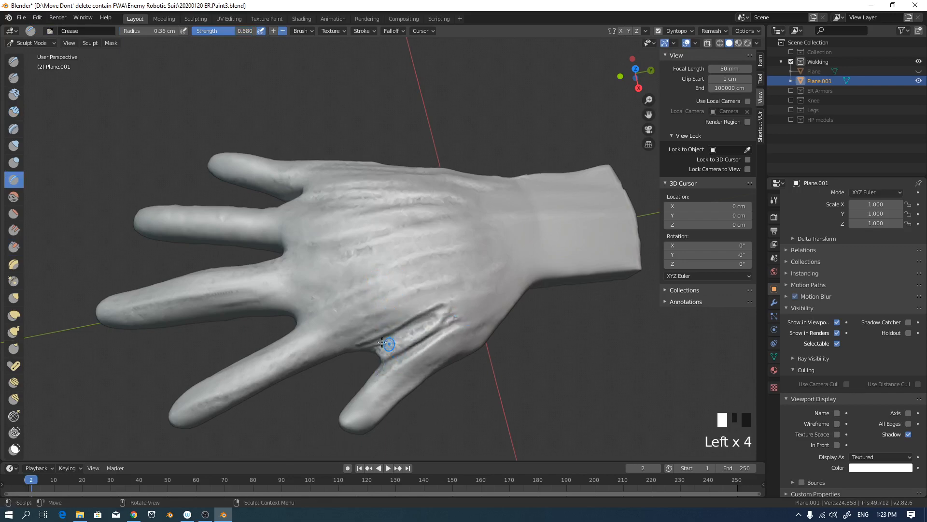
# Turn on the hand's wireframe display and inspect the mesh density around the creased area.
pyautogui.moveTo(407, 330); pyautogui.dragTo(453, 265, button='middle')
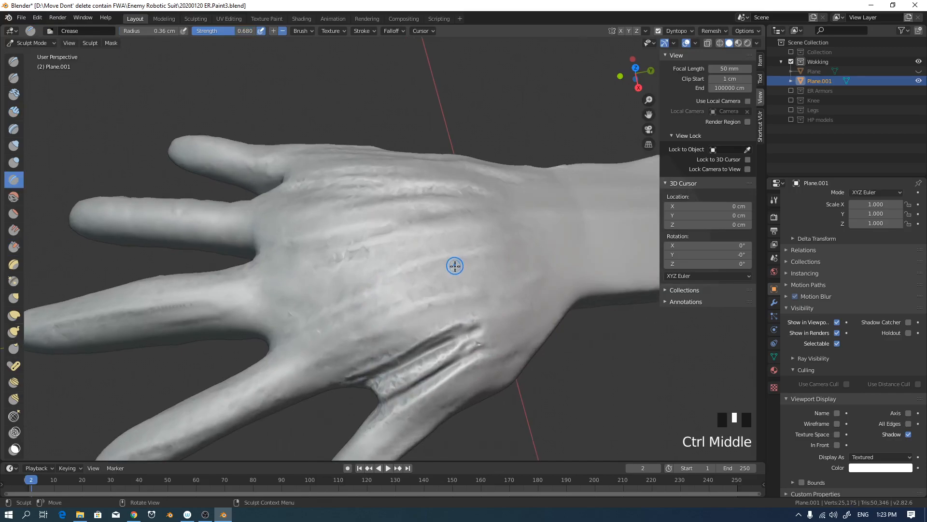
pyautogui.press('q')
pyautogui.click(423, 289)
pyautogui.moveTo(414, 304)
pyautogui.keyDown('shift'); pyautogui.mouseDown(button='middle')
pyautogui.moveTo(437, 309)
pyautogui.moveTo(432, 243)
pyautogui.moveTo(410, 208)
pyautogui.moveTo(431, 207)
pyautogui.moveTo(459, 227)
pyautogui.moveTo(414, 188)
pyautogui.moveTo(437, 204)
pyautogui.mouseUp(button='middle'); pyautogui.keyUp('shift')
pyautogui.moveTo(505, 141)
pyautogui.keyDown('ctrl'); pyautogui.mouseDown(button='middle')
pyautogui.moveTo(468, 176)
pyautogui.moveTo(476, 165)
pyautogui.mouseUp(button='middle'); pyautogui.keyUp('ctrl')
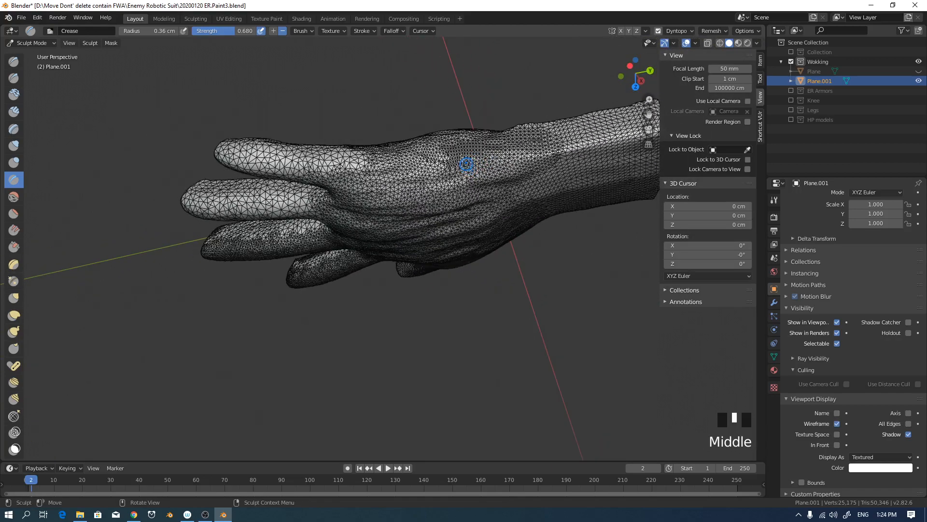
# Enlarge the Crease brush radius to about 2.1 cm.
pyautogui.press('f')
pyautogui.click(492, 164)
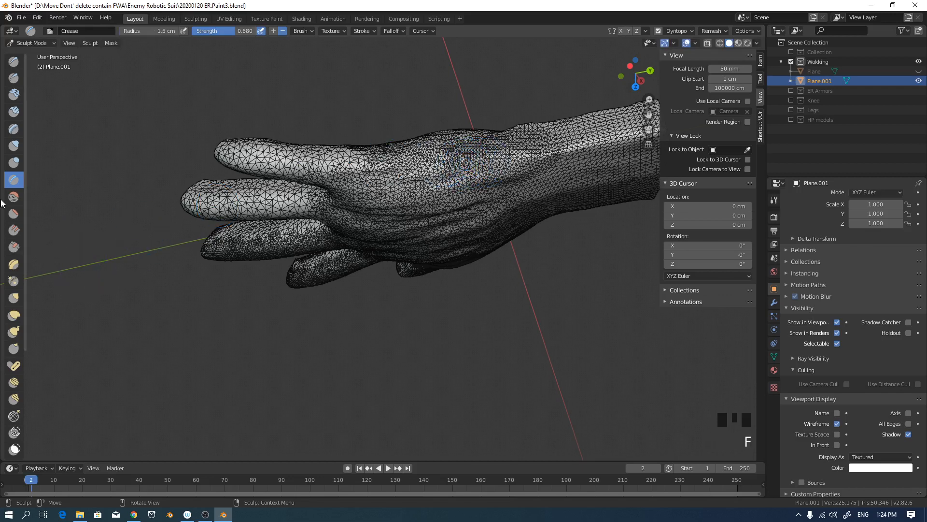
pyautogui.press('f')
pyautogui.click(454, 218)
pyautogui.press('f')
pyautogui.click(501, 187)
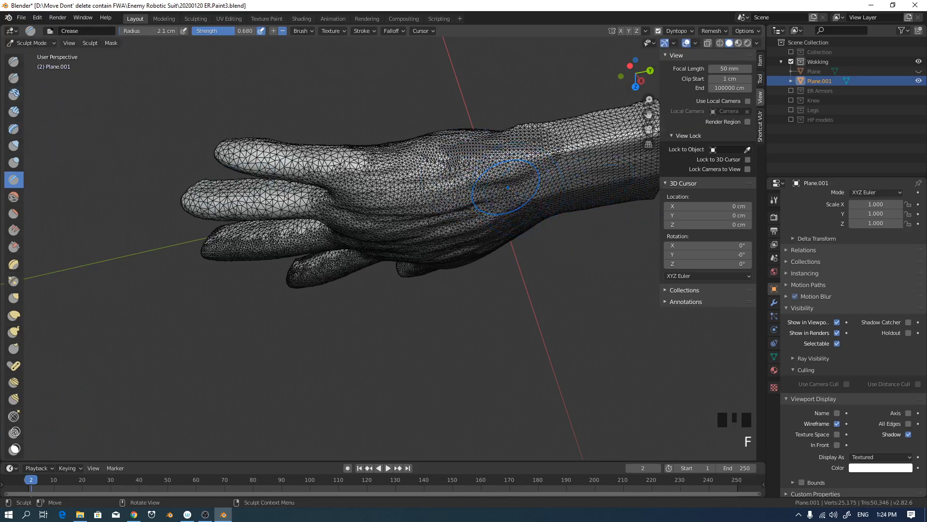
pyautogui.moveTo(502, 188); pyautogui.dragTo(341, 207, button='middle')
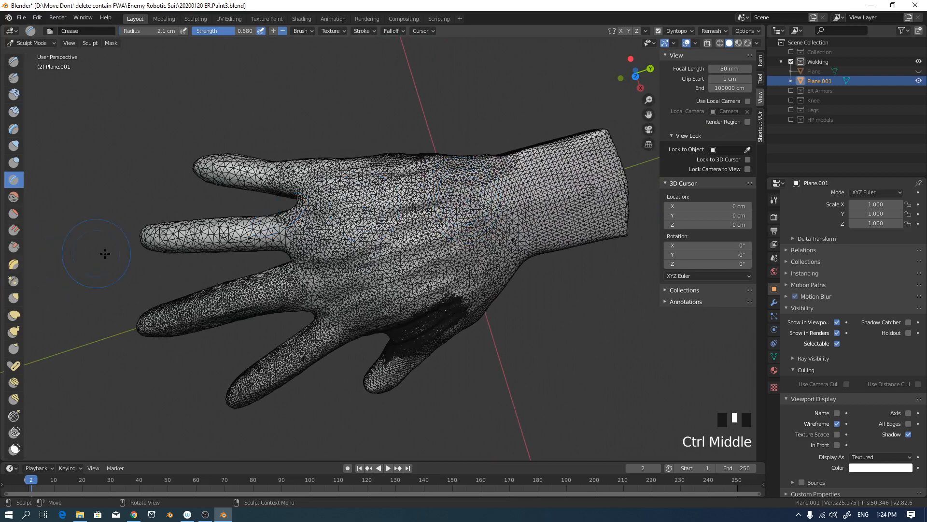
# Pull the little-finger side of the hand outward near the wrist with the Grab brush at a radius of about 3.2 cm.
pyautogui.click(15, 297)
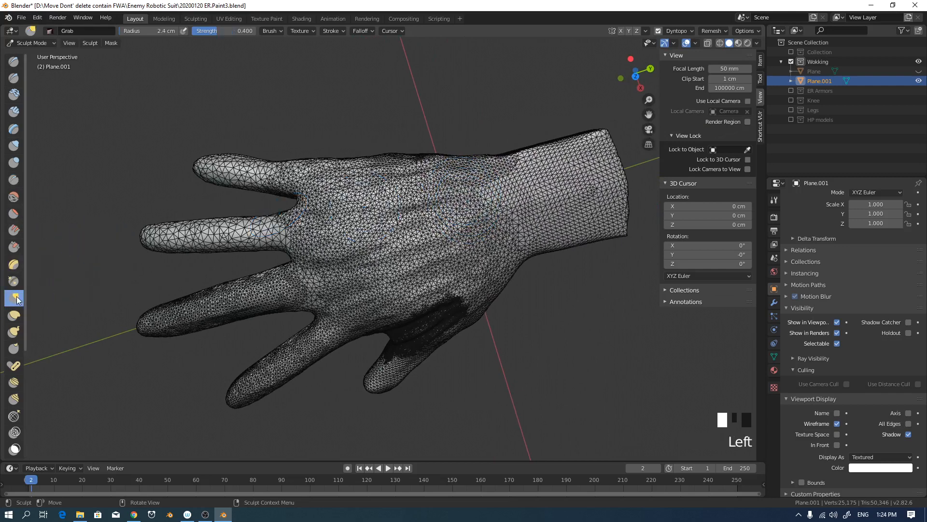
pyautogui.press('f')
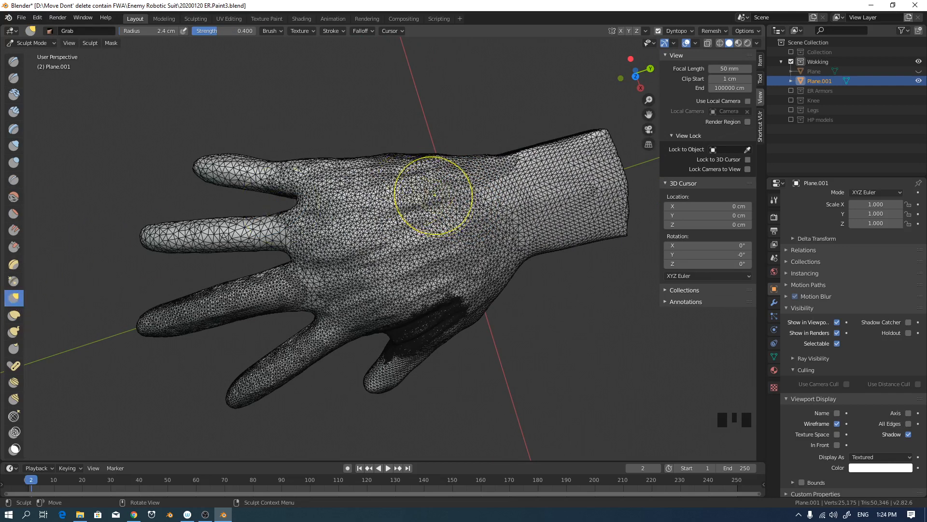
pyautogui.click(443, 179)
pyautogui.moveTo(434, 178)
pyautogui.mouseDown()
pyautogui.moveTo(441, 157)
pyautogui.moveTo(481, 151)
pyautogui.mouseUp()
pyautogui.moveTo(427, 187); pyautogui.dragTo(432, 171)
pyautogui.moveTo(445, 179); pyautogui.dragTo(449, 166)
pyautogui.moveTo(458, 179); pyautogui.dragTo(477, 163)
pyautogui.moveTo(491, 168); pyautogui.dragTo(498, 153)
pyautogui.moveTo(498, 152); pyautogui.dragTo(493, 157)
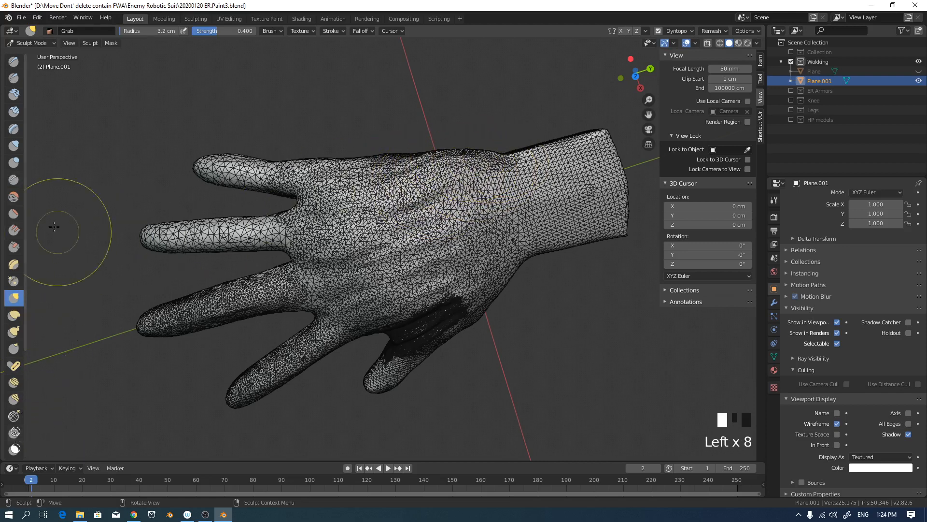
# Try Layer brush strokes at a 35 px radius on the back of the hand near the wrist, and undo them.
pyautogui.click(14, 129)
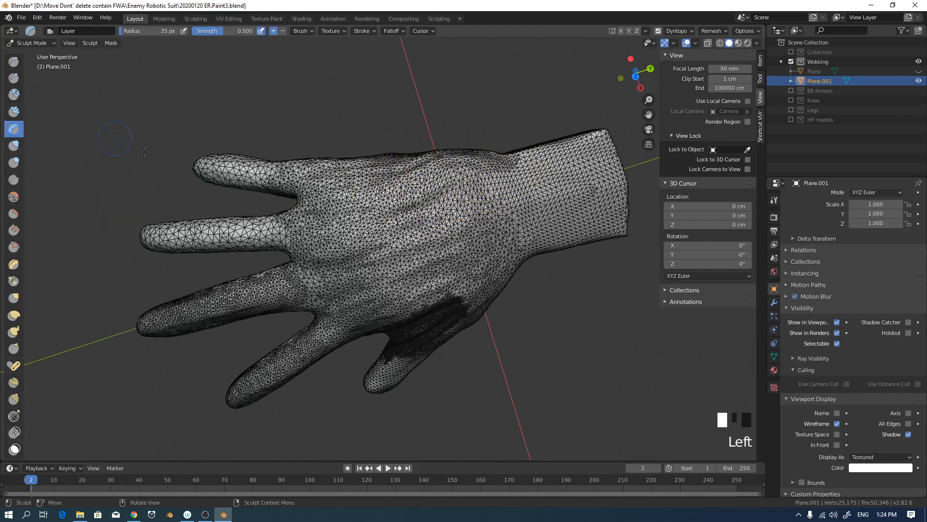
pyautogui.moveTo(491, 211); pyautogui.dragTo(454, 198)
pyautogui.moveTo(517, 197); pyautogui.dragTo(515, 150, button='middle')
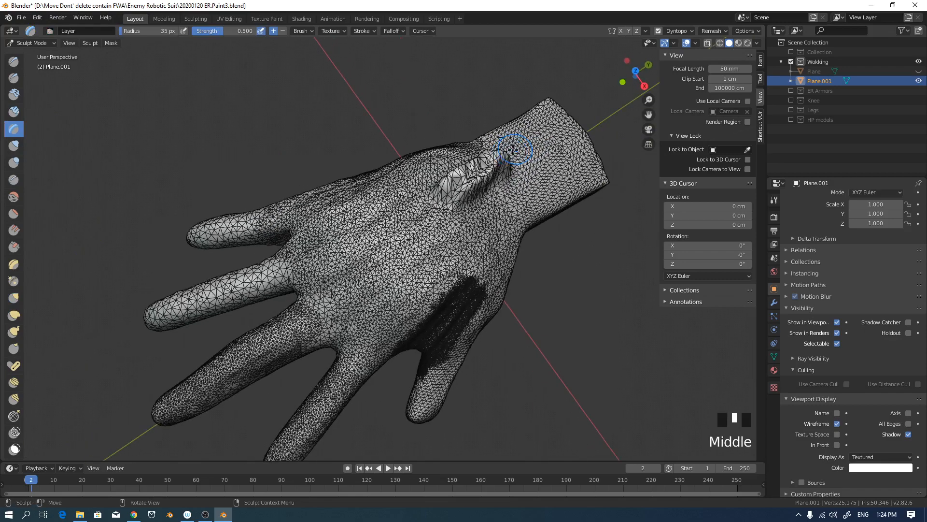
pyautogui.hotkey('ctrl', 'z')
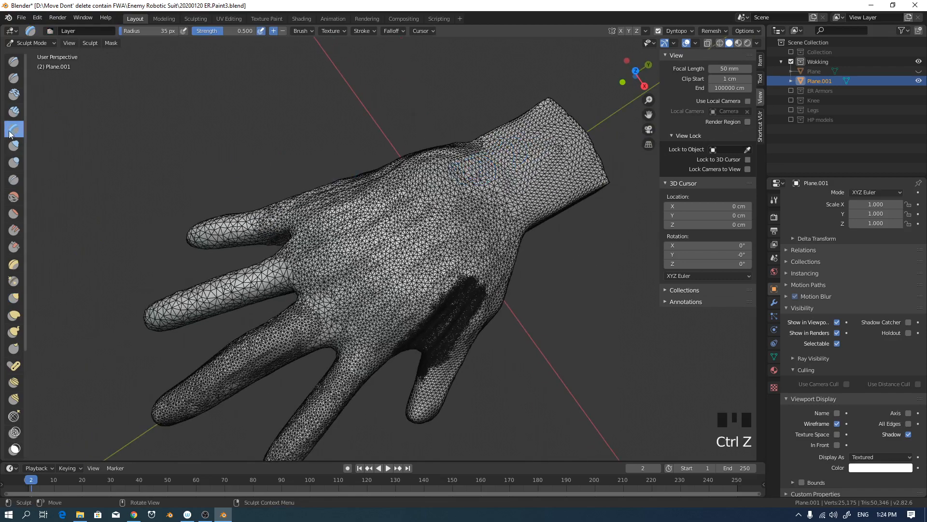
pyautogui.moveTo(450, 189); pyautogui.dragTo(394, 216)
pyautogui.moveTo(466, 202); pyautogui.dragTo(397, 231)
pyautogui.moveTo(461, 193)
pyautogui.mouseDown(button='middle')
pyautogui.moveTo(471, 227)
pyautogui.moveTo(478, 192)
pyautogui.mouseUp(button='middle')
pyautogui.hotkey('ctrl', 'z')
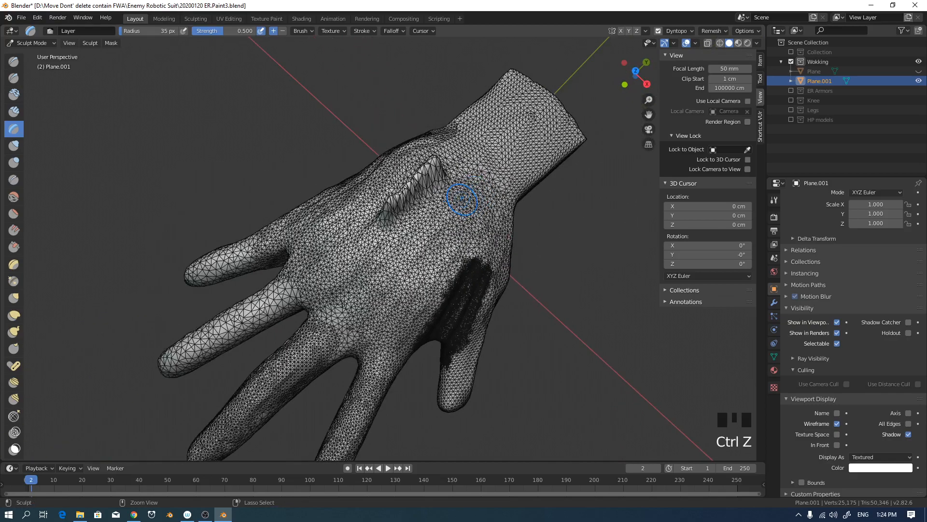
pyautogui.hotkey('ctrl', 'z')
pyautogui.moveTo(414, 190); pyautogui.dragTo(461, 162, button='middle')
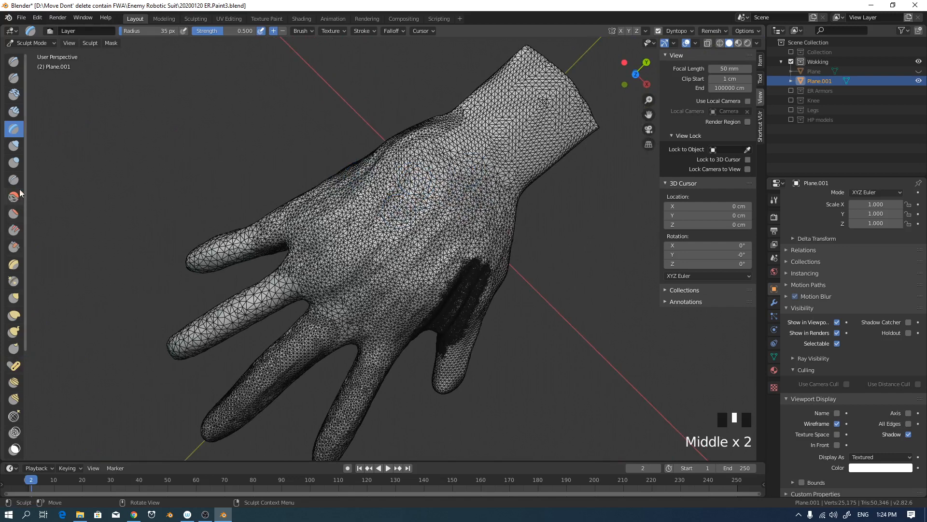
# Build up the back of the hand near the wrist with Clay Strips, using a 0.71 cm radius for the final strokes.
pyautogui.click(14, 95)
pyautogui.click(14, 113)
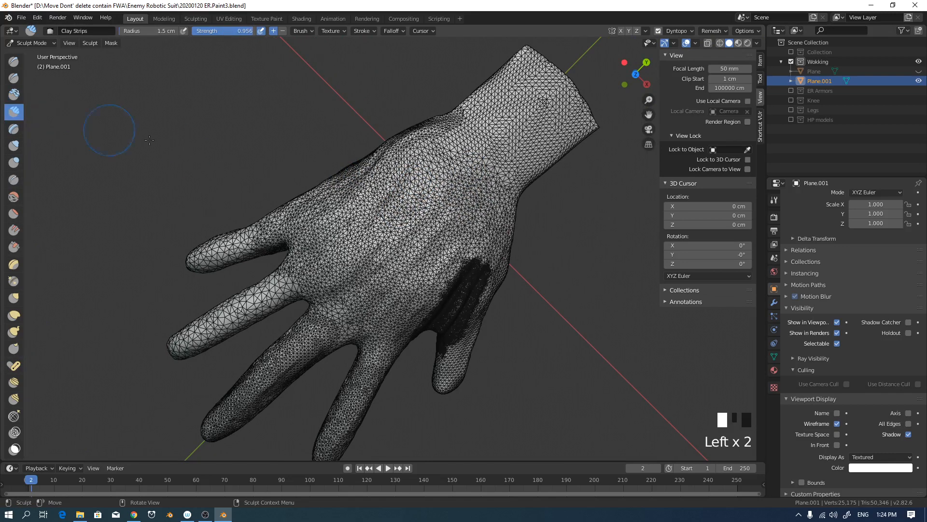
pyautogui.moveTo(437, 193); pyautogui.dragTo(399, 217)
pyautogui.moveTo(437, 178); pyautogui.dragTo(382, 215)
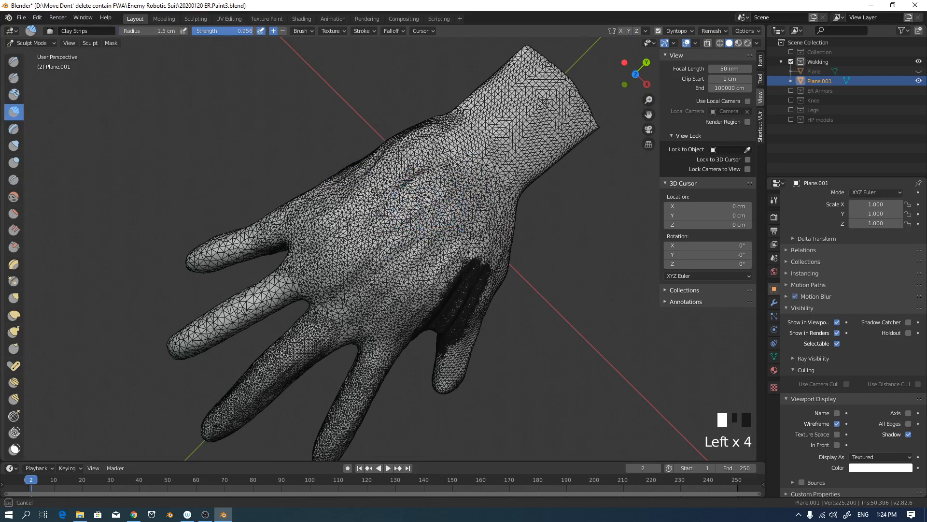
pyautogui.press('f')
pyautogui.click(449, 152)
pyautogui.moveTo(428, 159)
pyautogui.mouseDown()
pyautogui.moveTo(483, 135)
pyautogui.moveTo(495, 145)
pyautogui.mouseUp()
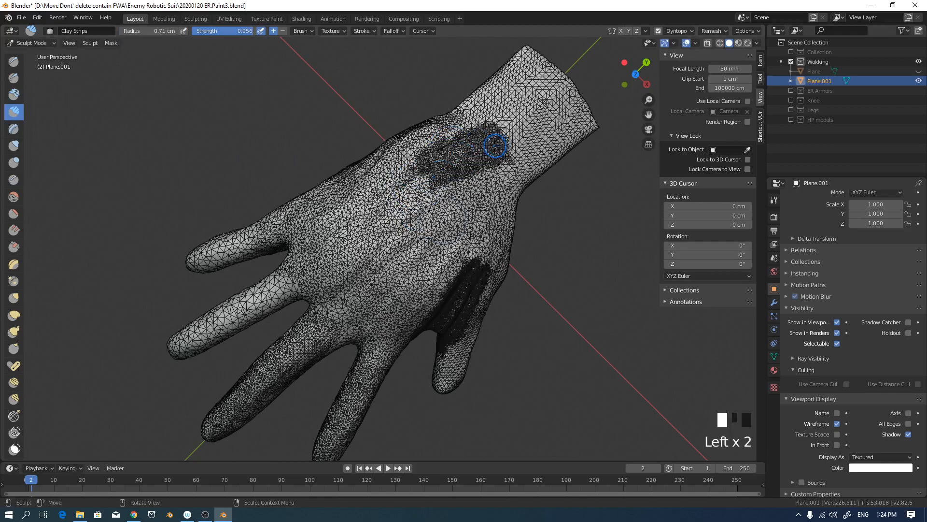
pyautogui.moveTo(495, 145); pyautogui.dragTo(406, 174, button='middle')
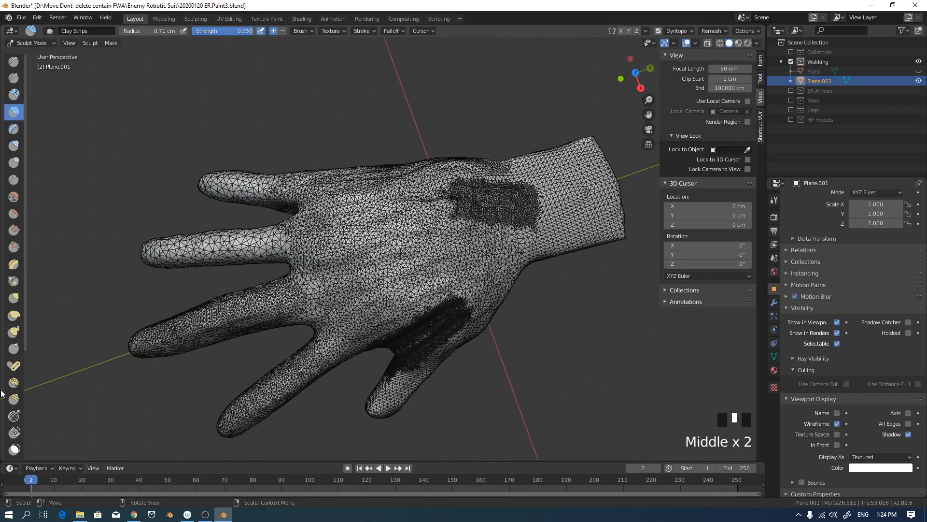
# Coarsen the dense mesh patch on the back of the hand near the wrist with the Simplify brush at a 62 px radius.
pyautogui.click(19, 433)
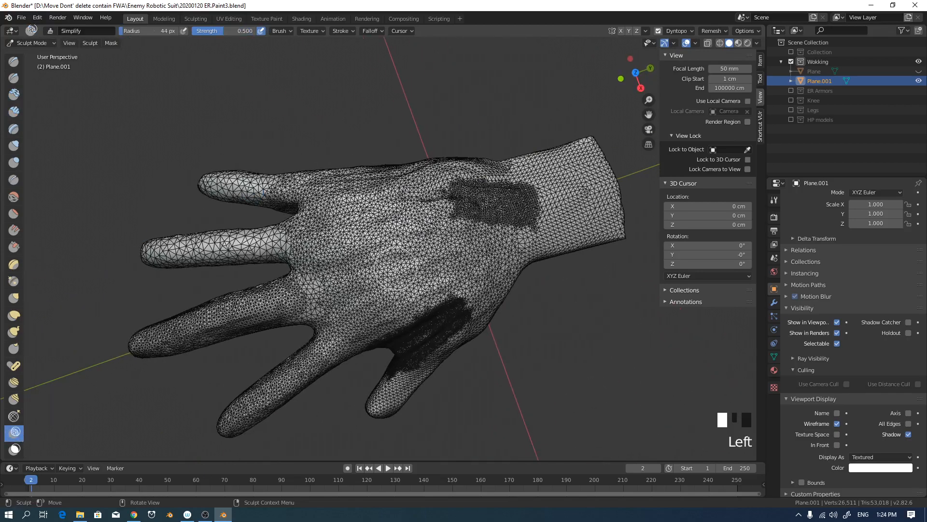
pyautogui.press('f')
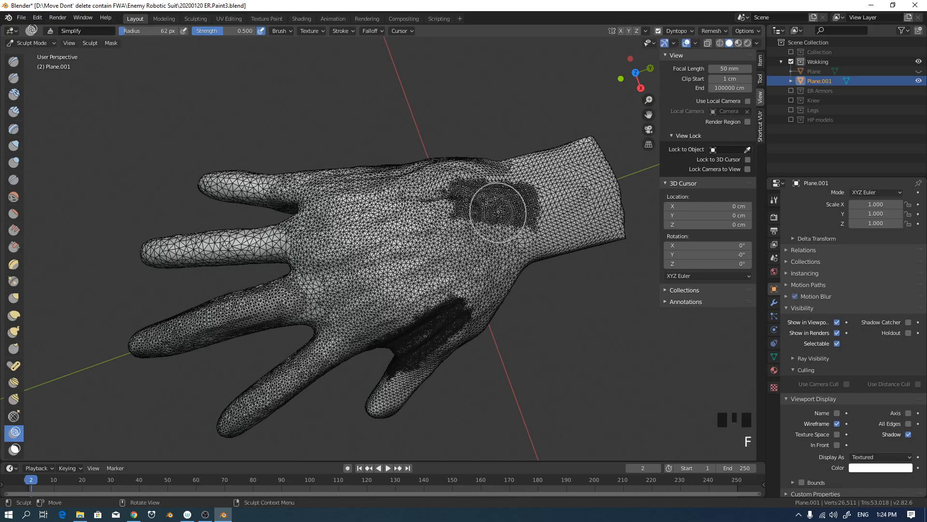
pyautogui.moveTo(511, 202); pyautogui.dragTo(413, 199)
pyautogui.moveTo(483, 186); pyautogui.dragTo(405, 188)
pyautogui.moveTo(437, 169)
pyautogui.mouseDown(button='middle')
pyautogui.moveTo(440, 188)
pyautogui.moveTo(443, 169)
pyautogui.moveTo(425, 182)
pyautogui.mouseUp(button='middle')
pyautogui.moveTo(390, 174); pyautogui.dragTo(388, 175)
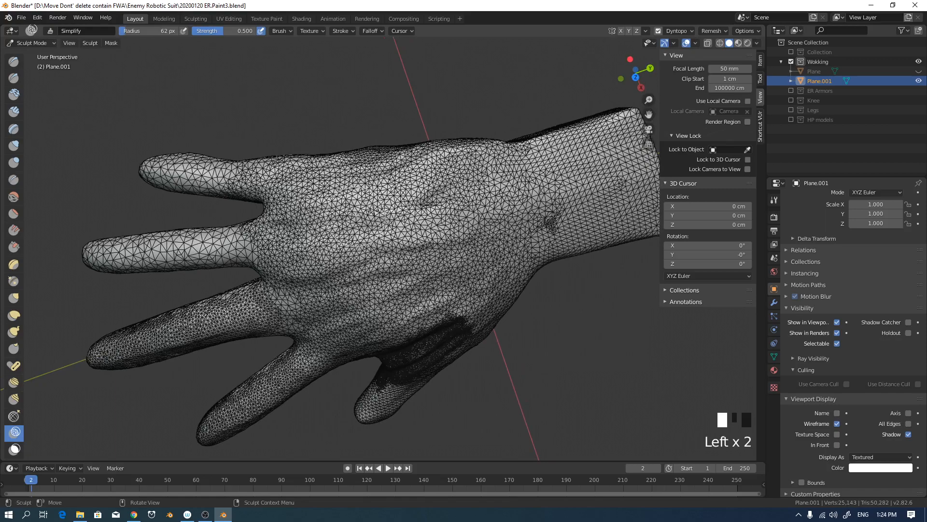
# Simplify the mesh along the little finger and the outer side of the hand, enlarging the brush radius to 116 px.
pyautogui.moveTo(371, 210); pyautogui.dragTo(461, 163, button='middle')
pyautogui.moveTo(461, 163); pyautogui.dragTo(463, 162)
pyautogui.moveTo(504, 132); pyautogui.dragTo(488, 145, button='middle')
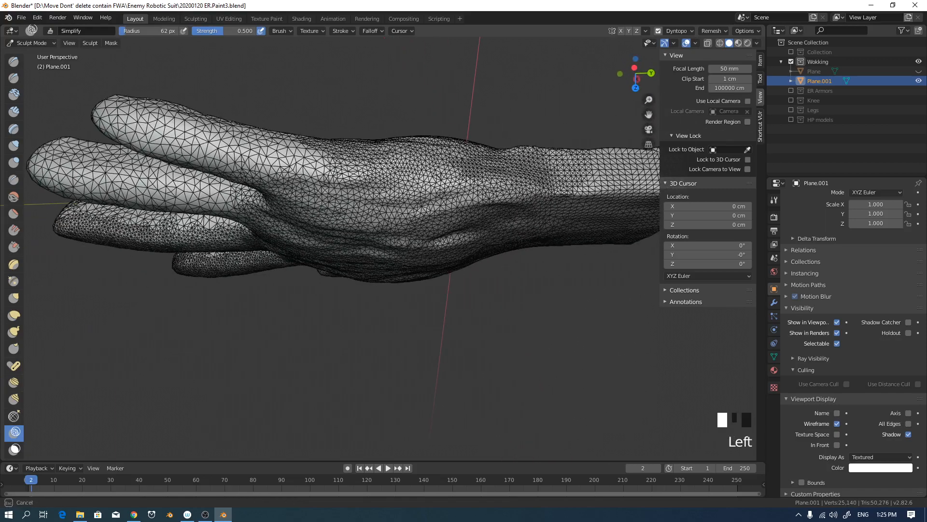
pyautogui.moveTo(492, 185); pyautogui.dragTo(380, 199, button='middle')
pyautogui.press('f')
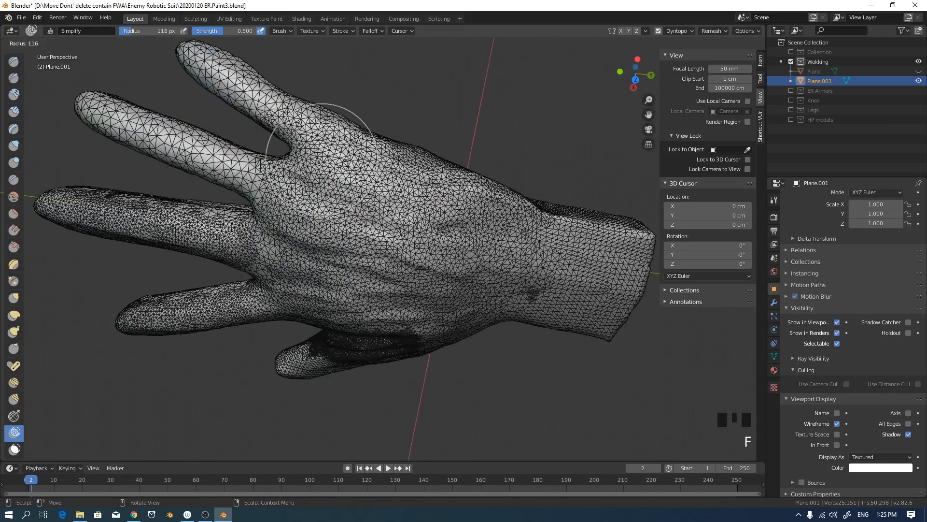
pyautogui.click(344, 161)
pyautogui.moveTo(238, 93); pyautogui.dragTo(345, 153)
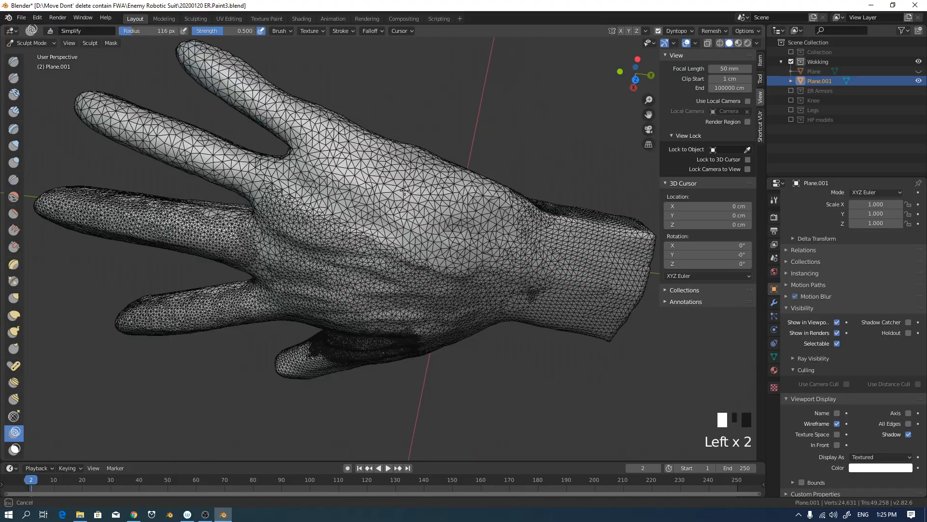
pyautogui.moveTo(345, 152)
pyautogui.mouseDown(button='middle')
pyautogui.moveTo(390, 168)
pyautogui.moveTo(372, 149)
pyautogui.moveTo(341, 166)
pyautogui.moveTo(352, 156)
pyautogui.moveTo(418, 212)
pyautogui.moveTo(421, 189)
pyautogui.moveTo(289, 251)
pyautogui.moveTo(143, 294)
pyautogui.mouseUp(button='middle')
# Reduce the Simplify radius to 60 px and even out the mesh from the back of the hand to the little finger's base.
pyautogui.press('f')
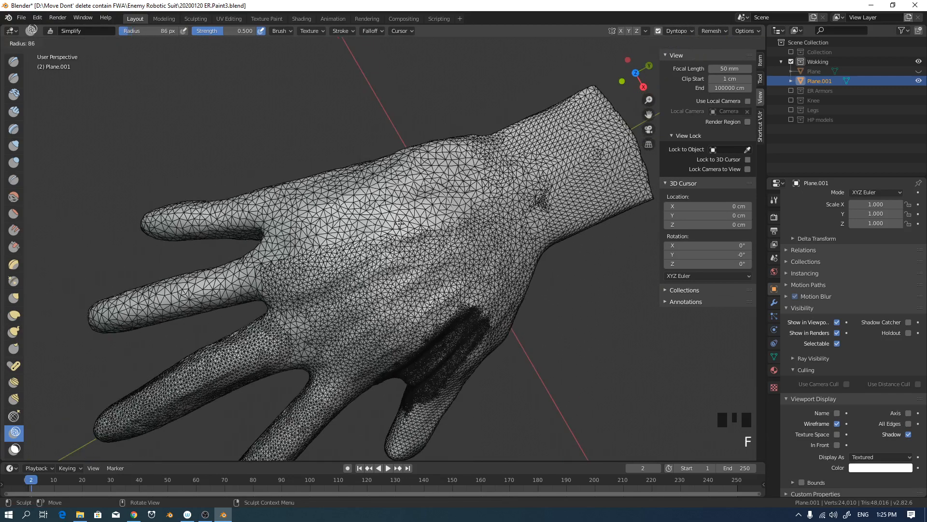
pyautogui.click(426, 218)
pyautogui.press('f')
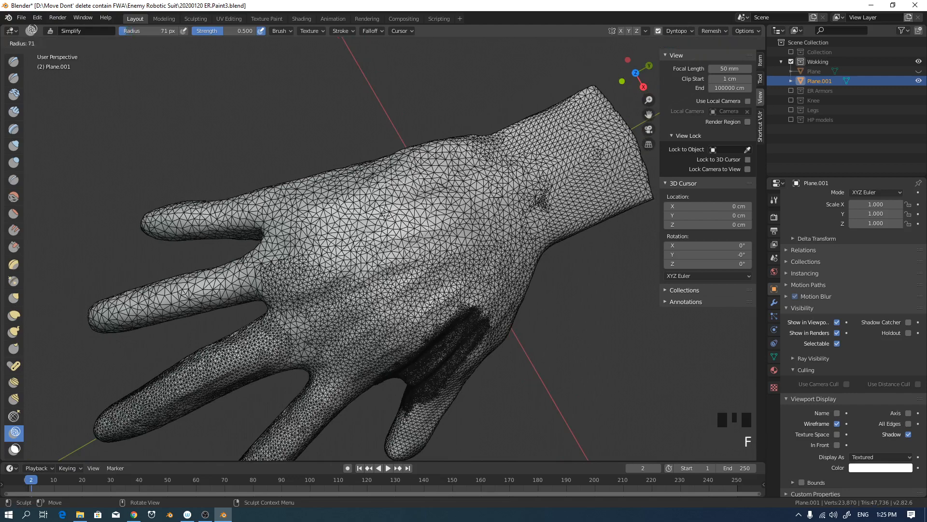
pyautogui.click(381, 220)
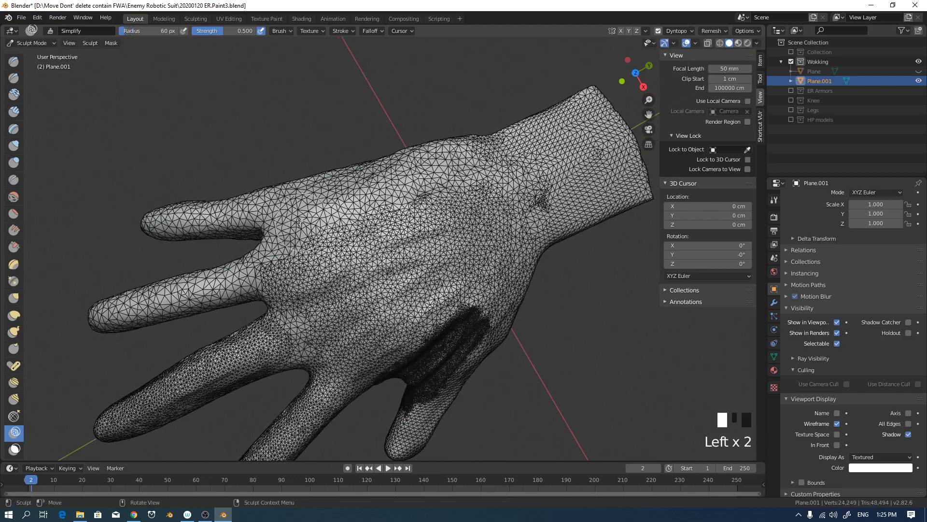
pyautogui.moveTo(410, 187); pyautogui.dragTo(458, 154)
pyautogui.moveTo(459, 154); pyautogui.dragTo(484, 212, button='middle')
pyautogui.moveTo(432, 130); pyautogui.dragTo(328, 164)
pyautogui.moveTo(323, 168); pyautogui.dragTo(251, 210)
# Even out the mesh density along the back of the little and ring fingers with the 60 px Simplify brush.
pyautogui.moveTo(266, 194); pyautogui.dragTo(300, 145, button='middle')
pyautogui.moveTo(300, 193); pyautogui.dragTo(159, 217)
pyautogui.moveTo(248, 195); pyautogui.dragTo(155, 212)
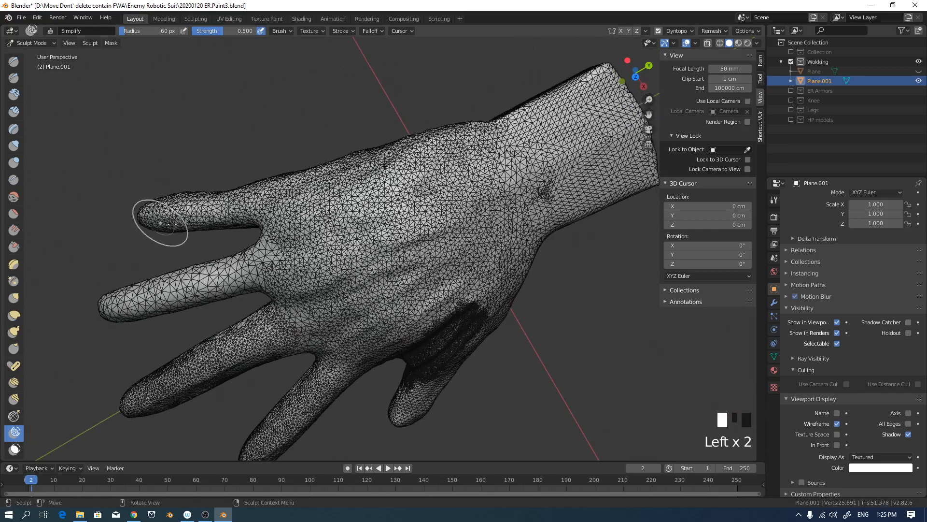
pyautogui.moveTo(273, 259); pyautogui.dragTo(108, 292)
pyautogui.moveTo(228, 272); pyautogui.dragTo(135, 289)
pyautogui.moveTo(134, 290)
pyautogui.mouseDown(button='middle')
pyautogui.moveTo(379, 311)
pyautogui.moveTo(375, 272)
pyautogui.mouseUp(button='middle')
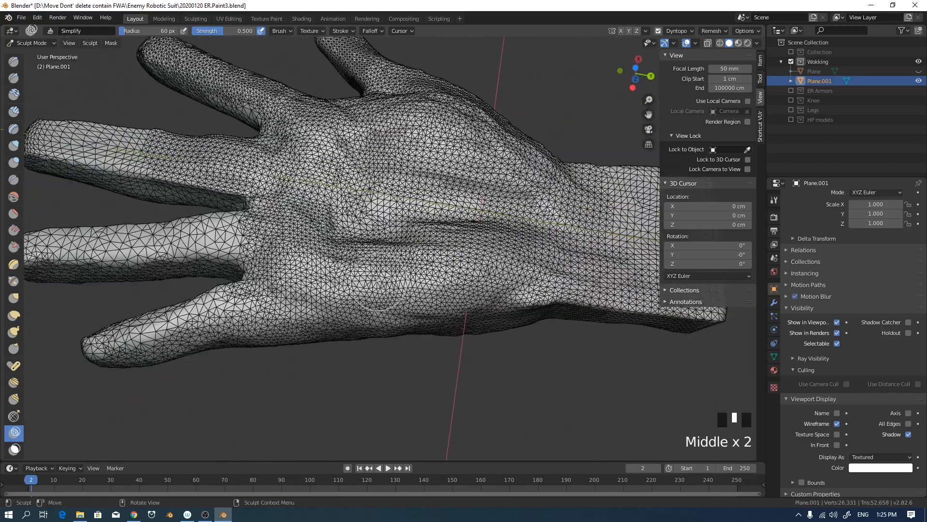
# Run the Simplify brush along the palm side of the fingers to even out their mesh density.
pyautogui.keyDown('shift'); pyautogui.moveTo(235, 248); pyautogui.dragTo(325, 234, button='middle'); pyautogui.keyUp('shift')
pyautogui.moveTo(325, 233); pyautogui.dragTo(250, 223)
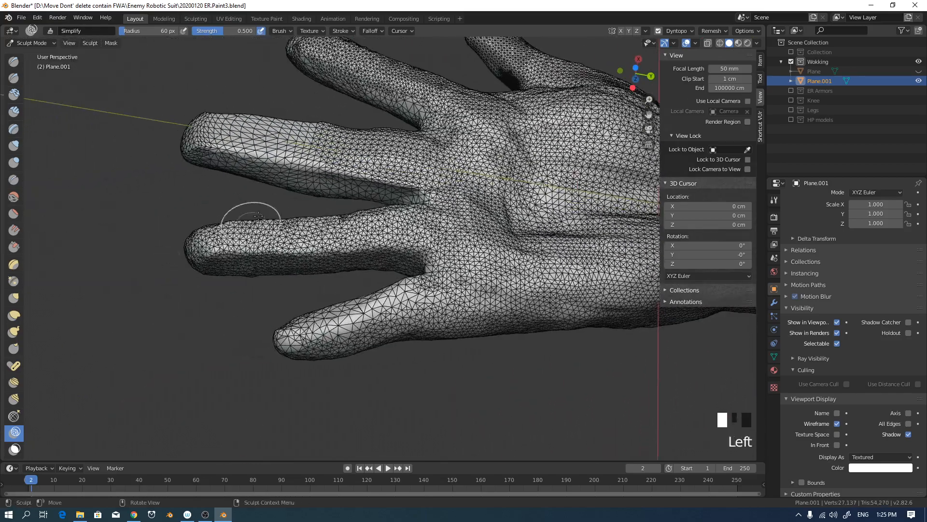
pyautogui.moveTo(251, 223); pyautogui.dragTo(341, 220, button='middle')
pyautogui.moveTo(341, 220); pyautogui.dragTo(159, 235)
pyautogui.moveTo(377, 125); pyautogui.dragTo(392, 285, button='middle')
pyautogui.moveTo(392, 285)
pyautogui.keyDown('shift'); pyautogui.mouseDown(button='middle')
pyautogui.moveTo(404, 291)
pyautogui.moveTo(397, 231)
pyautogui.mouseUp(button='middle'); pyautogui.keyUp('shift')
pyautogui.moveTo(397, 231); pyautogui.dragTo(399, 232)
pyautogui.moveTo(520, 211); pyautogui.dragTo(436, 205, button='middle')
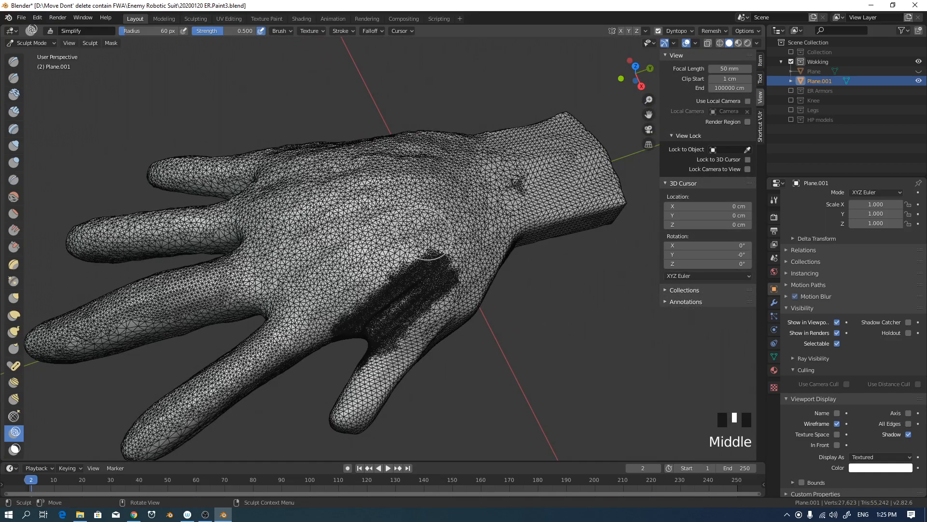
# Turn off the hand's wireframe display and inspect the shaded surface of the back of the hand.
pyautogui.keyDown('ctrl'); pyautogui.moveTo(416, 243); pyautogui.dragTo(292, 248, button='middle'); pyautogui.keyUp('ctrl')
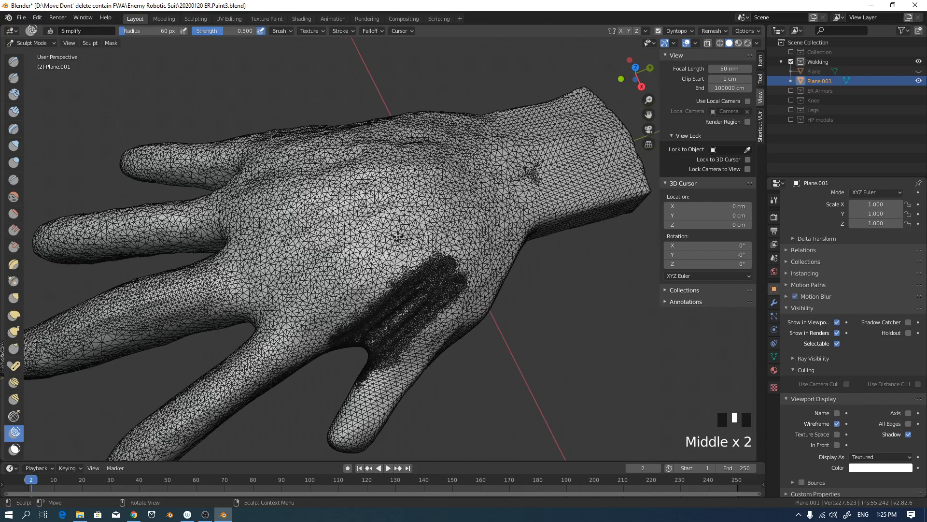
pyautogui.click(381, 240)
pyautogui.keyDown('ctrl'); pyautogui.moveTo(393, 234); pyautogui.dragTo(323, 215, button='middle'); pyautogui.keyUp('ctrl')
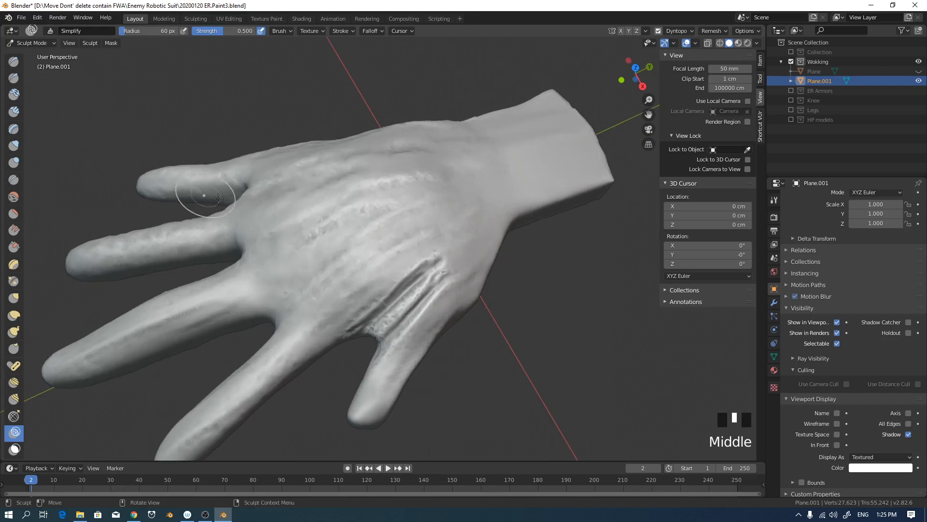
pyautogui.moveTo(218, 198); pyautogui.dragTo(421, 266, button='middle')
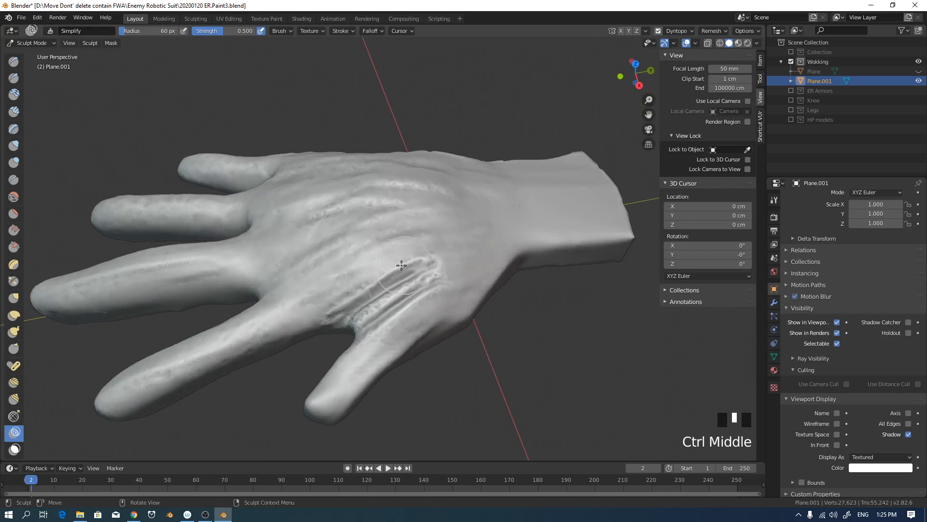
pyautogui.moveTo(377, 277); pyautogui.dragTo(311, 275, button='middle')
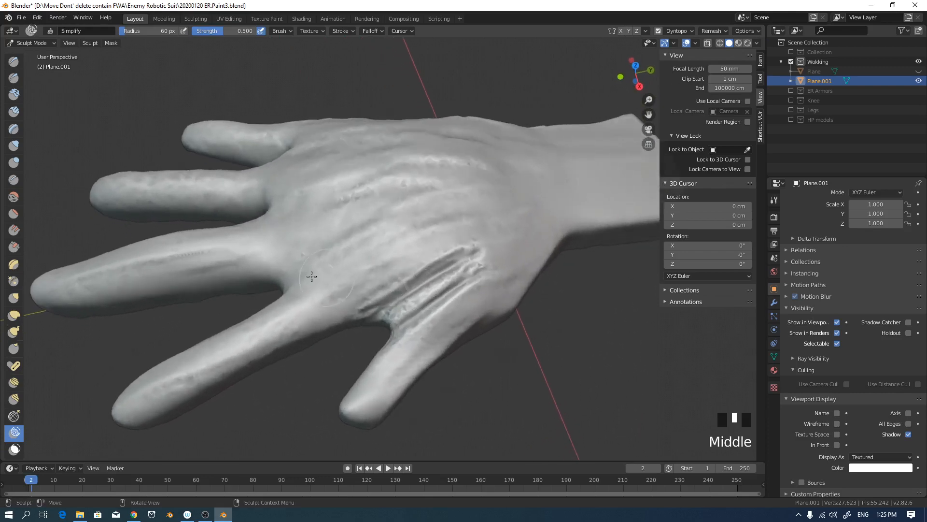
# Fill the deep creases between thumb and index finger with Clay Strips at a 0.71 cm radius, and smooth the area.
pyautogui.click(9, 115)
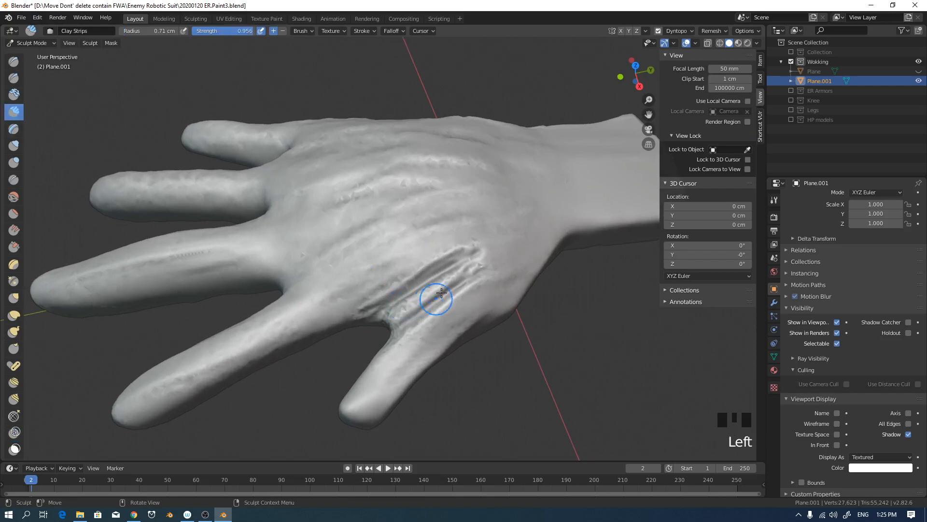
pyautogui.moveTo(402, 309); pyautogui.dragTo(453, 271)
pyautogui.moveTo(390, 305); pyautogui.dragTo(472, 261)
pyautogui.moveTo(399, 305); pyautogui.dragTo(473, 265)
pyautogui.moveTo(416, 312); pyautogui.dragTo(474, 275)
pyautogui.moveTo(415, 317); pyautogui.dragTo(471, 278)
pyautogui.moveTo(403, 294)
pyautogui.mouseDown()
pyautogui.moveTo(482, 255)
pyautogui.moveTo(367, 292)
pyautogui.moveTo(423, 318)
pyautogui.mouseUp()
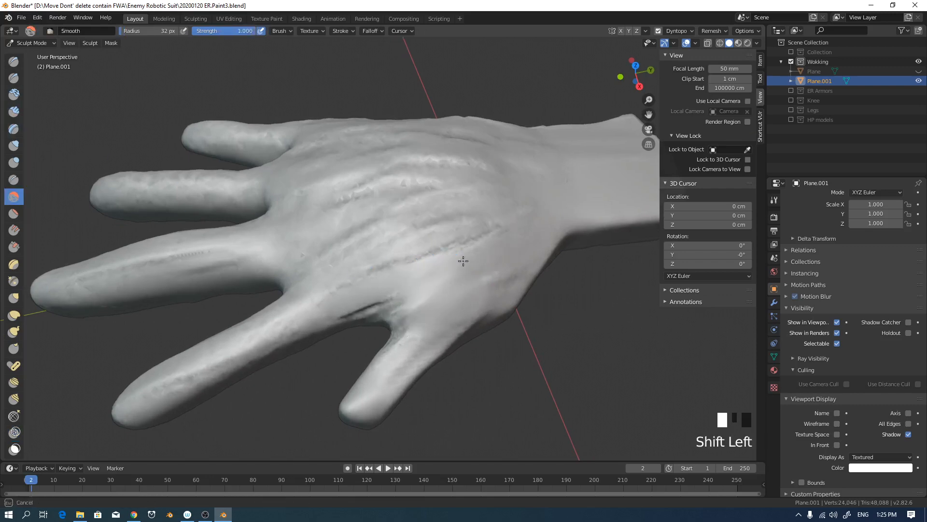
# Carve grooves between the tendons on the back of the hand with inverted Clay Strips strokes, and smooth them.
pyautogui.moveTo(435, 192)
pyautogui.mouseDown(button='middle')
pyautogui.moveTo(405, 215)
pyautogui.moveTo(405, 160)
pyautogui.moveTo(459, 178)
pyautogui.mouseUp(button='middle')
pyautogui.keyDown('ctrl'); pyautogui.moveTo(486, 150); pyautogui.dragTo(372, 186); pyautogui.keyUp('ctrl')
pyautogui.keyDown('ctrl'); pyautogui.moveTo(312, 152); pyautogui.dragTo(415, 122); pyautogui.keyUp('ctrl')
pyautogui.keyDown('shift'); pyautogui.moveTo(479, 141); pyautogui.dragTo(340, 191); pyautogui.keyUp('shift')
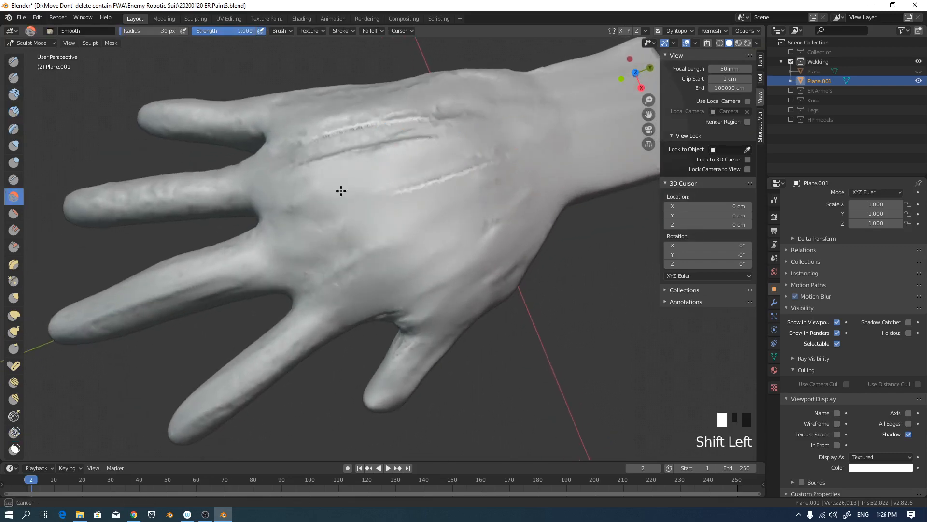
pyautogui.keyDown('shift'); pyautogui.moveTo(501, 161); pyautogui.dragTo(281, 172); pyautogui.keyUp('shift')
# Lengthen the four fingers by pulling their tips outward with the Grab brush at a 4.5 cm radius.
pyautogui.moveTo(348, 130)
pyautogui.mouseDown(button='middle')
pyautogui.moveTo(455, 124)
pyautogui.moveTo(416, 164)
pyautogui.moveTo(498, 175)
pyautogui.moveTo(391, 196)
pyautogui.moveTo(408, 196)
pyautogui.moveTo(402, 261)
pyautogui.moveTo(401, 227)
pyautogui.moveTo(431, 225)
pyautogui.moveTo(424, 250)
pyautogui.moveTo(327, 338)
pyautogui.mouseUp(button='middle')
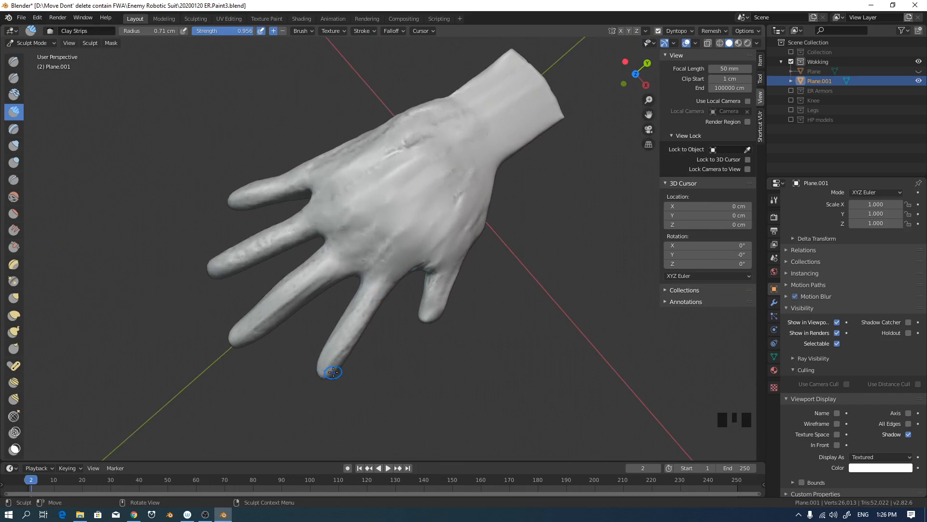
pyautogui.press('g')
pyautogui.press('f')
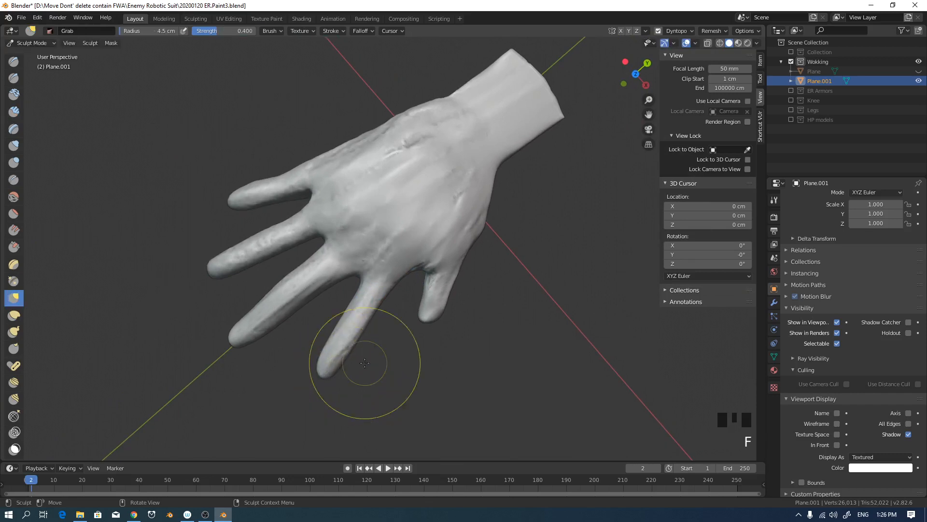
pyautogui.click(318, 380)
pyautogui.moveTo(229, 333); pyautogui.dragTo(214, 346)
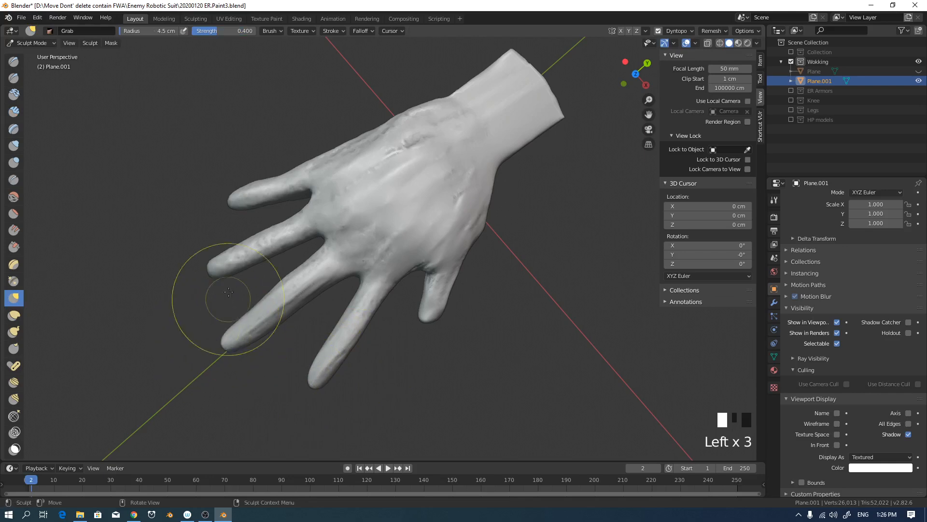
pyautogui.moveTo(223, 265); pyautogui.dragTo(179, 271)
pyautogui.moveTo(251, 255); pyautogui.dragTo(246, 240)
pyautogui.moveTo(253, 192); pyautogui.dragTo(203, 200)
# Pull the thumb outward and lengthen it with the 4.5 cm Grab brush.
pyautogui.moveTo(432, 294)
pyautogui.mouseDown()
pyautogui.moveTo(441, 309)
pyautogui.moveTo(468, 297)
pyautogui.moveTo(480, 279)
pyautogui.mouseUp()
pyautogui.moveTo(483, 278); pyautogui.dragTo(457, 250, button='middle')
pyautogui.moveTo(457, 250); pyautogui.dragTo(471, 308)
pyautogui.moveTo(469, 304); pyautogui.dragTo(476, 321)
pyautogui.moveTo(476, 322)
pyautogui.mouseDown(button='middle')
pyautogui.moveTo(441, 288)
pyautogui.moveTo(454, 297)
pyautogui.mouseUp(button='middle')
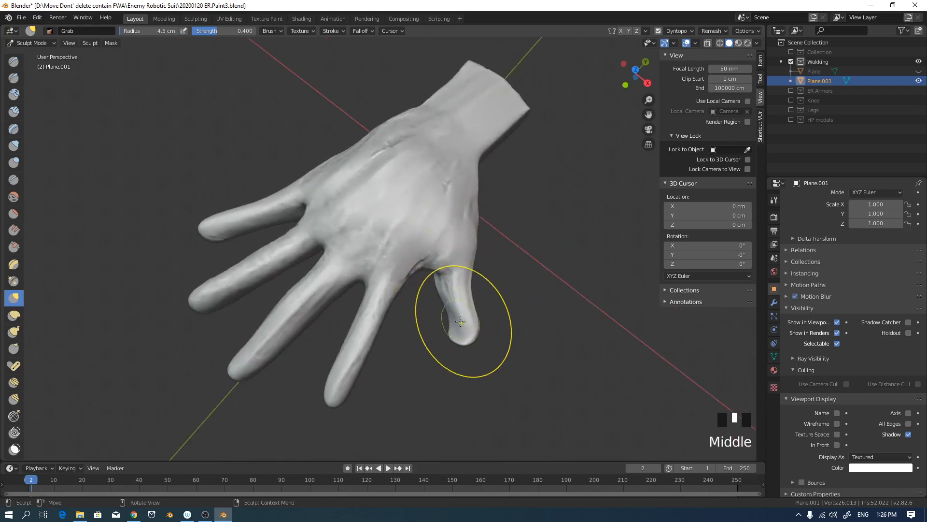
# Change the Grab brush radius and reshape the thumb's tip and side.
pyautogui.press('f')
pyautogui.click(454, 335)
pyautogui.moveTo(455, 335); pyautogui.dragTo(450, 337)
pyautogui.moveTo(452, 335); pyautogui.dragTo(476, 300)
pyautogui.moveTo(474, 278); pyautogui.dragTo(449, 277, button='middle')
pyautogui.moveTo(459, 306); pyautogui.dragTo(475, 294)
pyautogui.moveTo(489, 283); pyautogui.dragTo(483, 259, button='middle')
pyautogui.moveTo(483, 271)
pyautogui.mouseDown(button='middle')
pyautogui.moveTo(472, 242)
pyautogui.moveTo(501, 207)
pyautogui.moveTo(474, 205)
pyautogui.mouseUp(button='middle')
pyautogui.moveTo(461, 225); pyautogui.dragTo(481, 225)
# Build up the side of the thumb with lengthwise Clay Strips strokes at a 0.92 cm radius.
pyautogui.press('space')
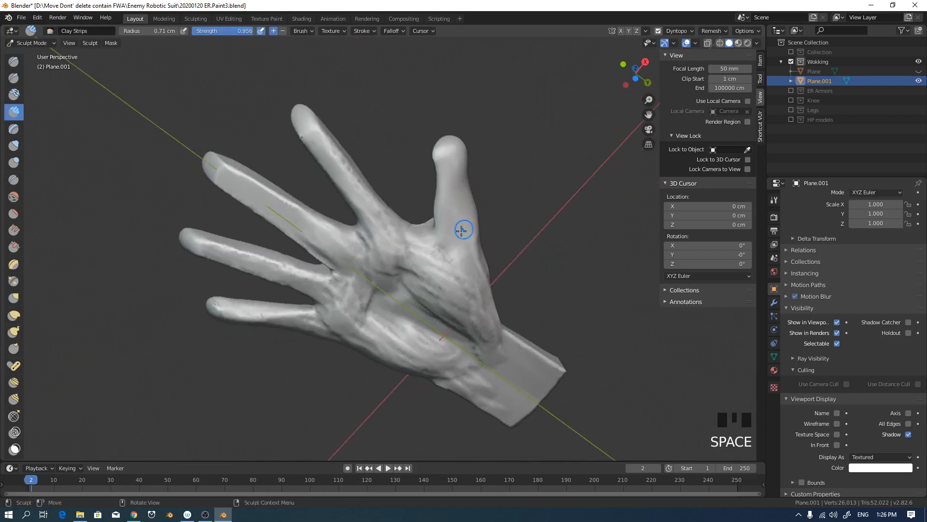
pyautogui.press('f')
pyautogui.click(467, 219)
pyautogui.moveTo(467, 219)
pyautogui.mouseDown(button='middle')
pyautogui.moveTo(492, 182)
pyautogui.moveTo(498, 225)
pyautogui.moveTo(310, 202)
pyautogui.mouseUp(button='middle')
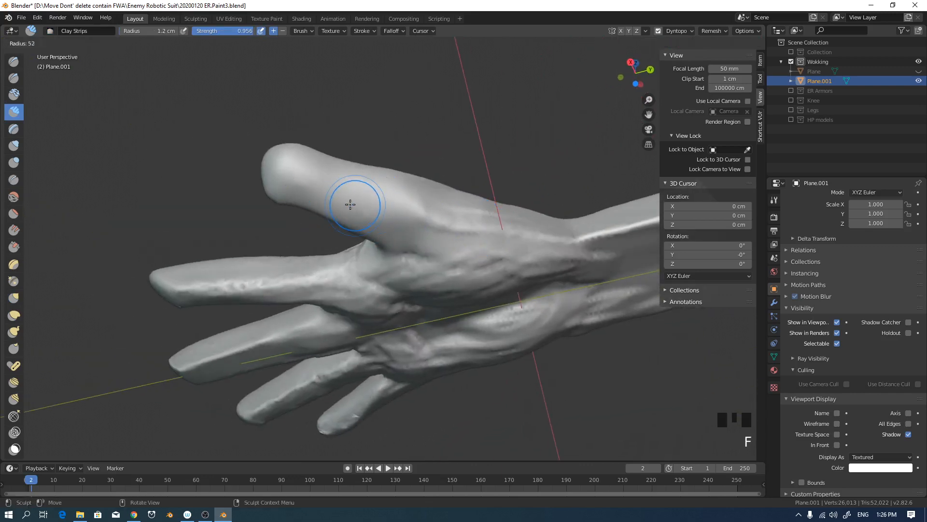
pyautogui.press('f')
pyautogui.press('f')
pyautogui.click(383, 205)
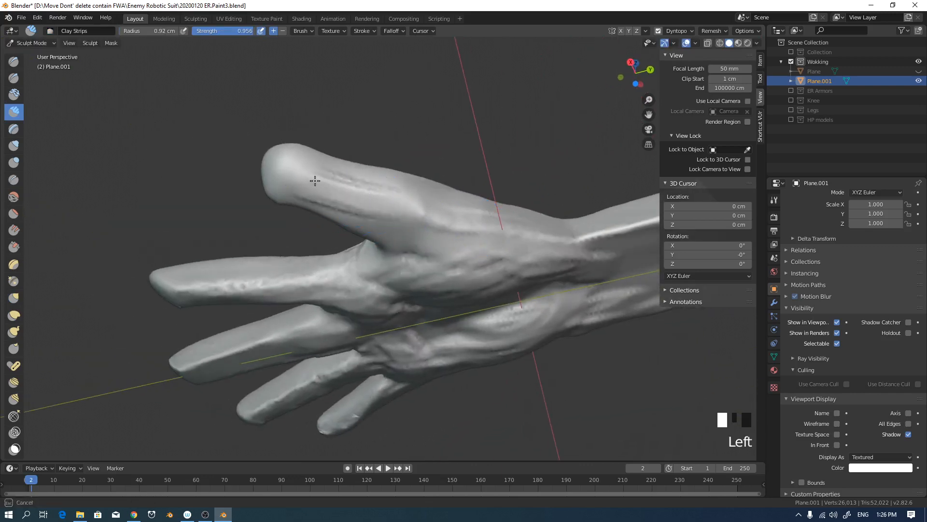
pyautogui.moveTo(315, 181)
pyautogui.mouseDown()
pyautogui.moveTo(329, 174)
pyautogui.moveTo(388, 189)
pyautogui.mouseUp()
# Extend the Clay Strips strokes over the palm side of the thumb and its base.
pyautogui.moveTo(389, 189)
pyautogui.mouseDown(button='middle')
pyautogui.moveTo(503, 217)
pyautogui.moveTo(513, 244)
pyautogui.mouseUp(button='middle')
pyautogui.moveTo(512, 253)
pyautogui.mouseDown()
pyautogui.moveTo(434, 300)
pyautogui.moveTo(399, 335)
pyautogui.mouseUp()
pyautogui.moveTo(508, 270); pyautogui.dragTo(511, 224, button='middle')
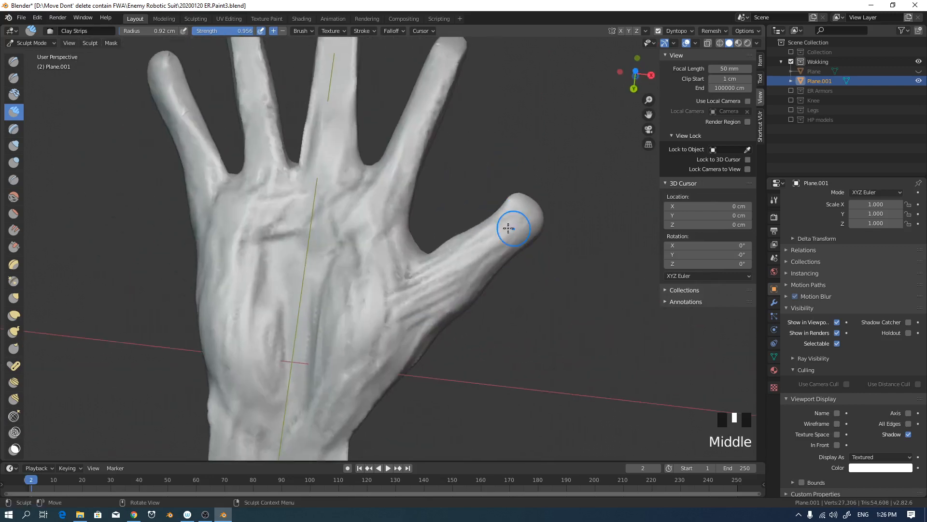
pyautogui.moveTo(511, 224); pyautogui.dragTo(510, 248)
pyautogui.moveTo(425, 304)
pyautogui.mouseDown(button='middle')
pyautogui.moveTo(505, 234)
pyautogui.moveTo(407, 340)
pyautogui.moveTo(435, 269)
pyautogui.mouseUp(button='middle')
pyautogui.moveTo(434, 268); pyautogui.dragTo(432, 267)
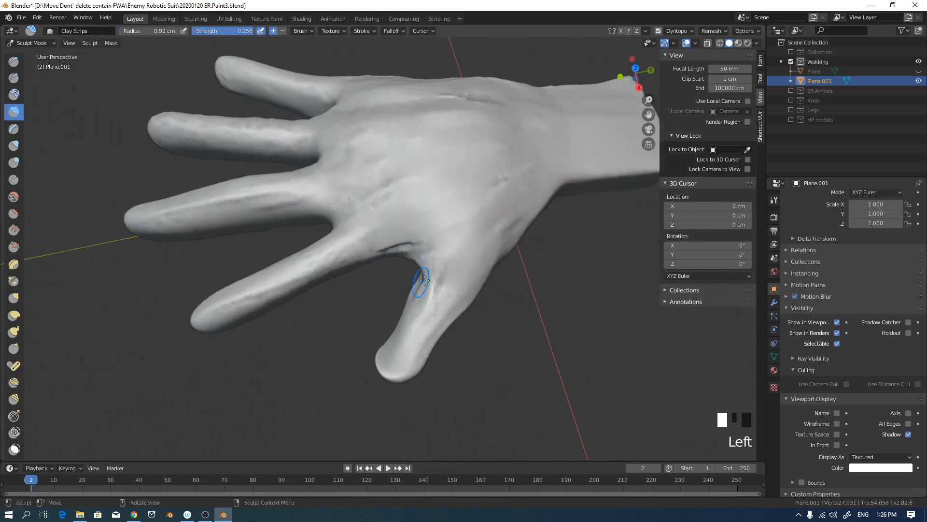
# Build up the back and outer side of the thumb with lengthwise Clay Strips strokes at a 0.92 cm radius.
pyautogui.moveTo(424, 280); pyautogui.dragTo(485, 292, button='middle')
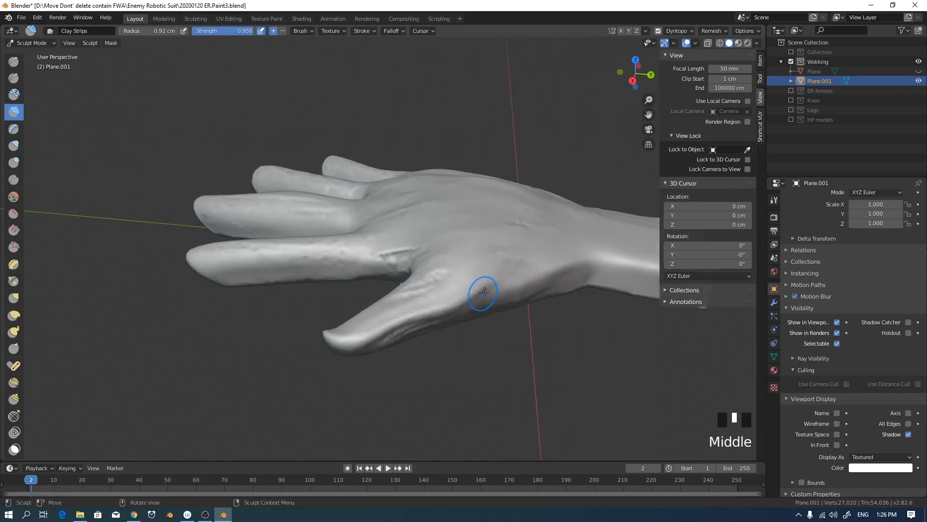
pyautogui.keyDown('ctrl'); pyautogui.moveTo(399, 320); pyautogui.dragTo(370, 331); pyautogui.keyUp('ctrl')
pyautogui.moveTo(412, 311); pyautogui.dragTo(424, 271, button='middle')
pyautogui.moveTo(421, 292)
pyautogui.mouseDown()
pyautogui.moveTo(415, 297)
pyautogui.moveTo(425, 293)
pyautogui.mouseUp()
pyautogui.moveTo(430, 292); pyautogui.dragTo(452, 244, button='middle')
pyautogui.moveTo(461, 257); pyautogui.dragTo(465, 257)
pyautogui.moveTo(506, 258); pyautogui.dragTo(425, 312, button='middle')
pyautogui.moveTo(419, 315); pyautogui.dragTo(421, 314)
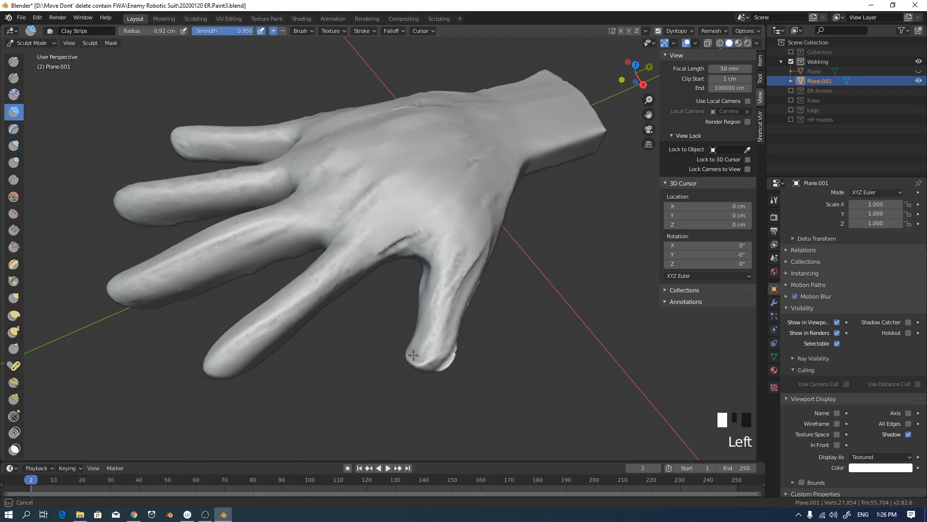
# Add Clay Strips volume at the thumb tip and extend the strokes over the thumb's base toward the wrist.
pyautogui.moveTo(438, 360); pyautogui.dragTo(438, 359)
pyautogui.moveTo(438, 359); pyautogui.dragTo(435, 288, button='middle')
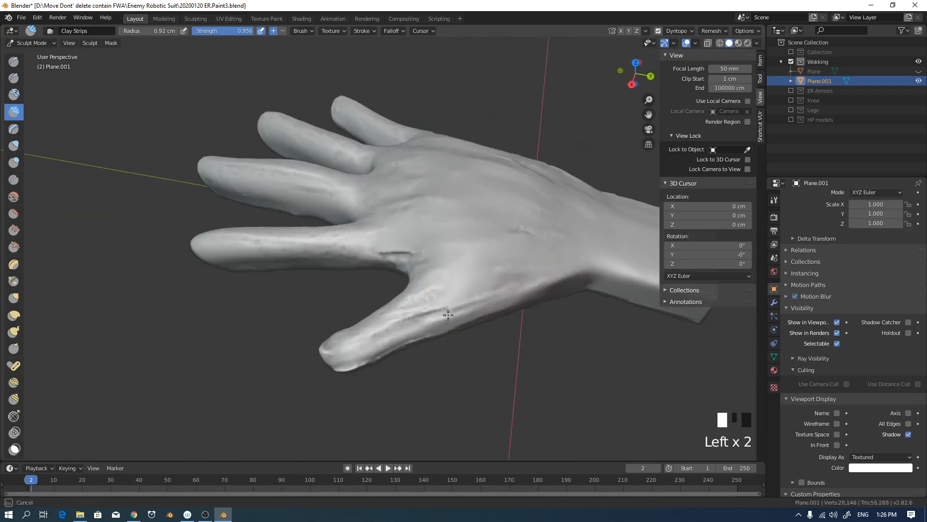
pyautogui.moveTo(412, 281); pyautogui.dragTo(413, 282)
pyautogui.moveTo(413, 282); pyautogui.dragTo(475, 296, button='middle')
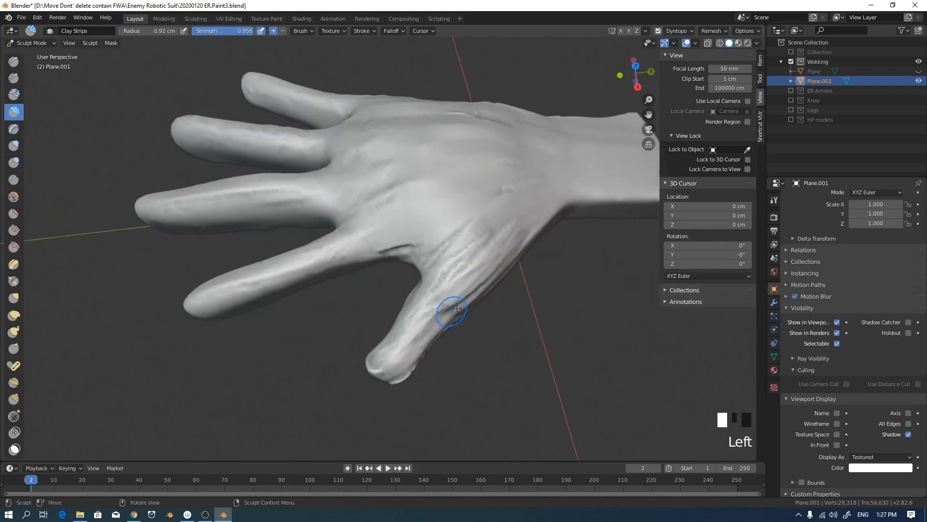
pyautogui.moveTo(456, 308); pyautogui.dragTo(459, 306)
# Lengthen the index and middle fingers slightly with the Grab brush at a 4.8 cm radius.
pyautogui.moveTo(458, 306)
pyautogui.mouseDown(button='middle')
pyautogui.moveTo(484, 238)
pyautogui.moveTo(490, 285)
pyautogui.mouseUp(button='middle')
pyautogui.moveTo(464, 275); pyautogui.dragTo(484, 282, button='middle')
pyautogui.moveTo(484, 282)
pyautogui.mouseDown(button='middle')
pyautogui.moveTo(514, 201)
pyautogui.moveTo(451, 201)
pyautogui.moveTo(463, 173)
pyautogui.moveTo(383, 215)
pyautogui.moveTo(471, 187)
pyautogui.moveTo(455, 203)
pyautogui.moveTo(542, 200)
pyautogui.moveTo(558, 242)
pyautogui.moveTo(477, 265)
pyautogui.mouseUp(button='middle')
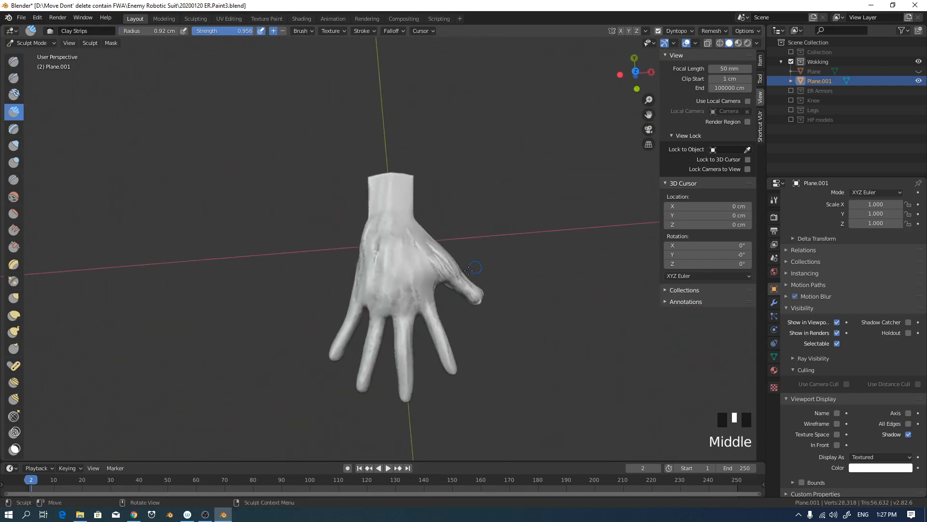
pyautogui.press('g')
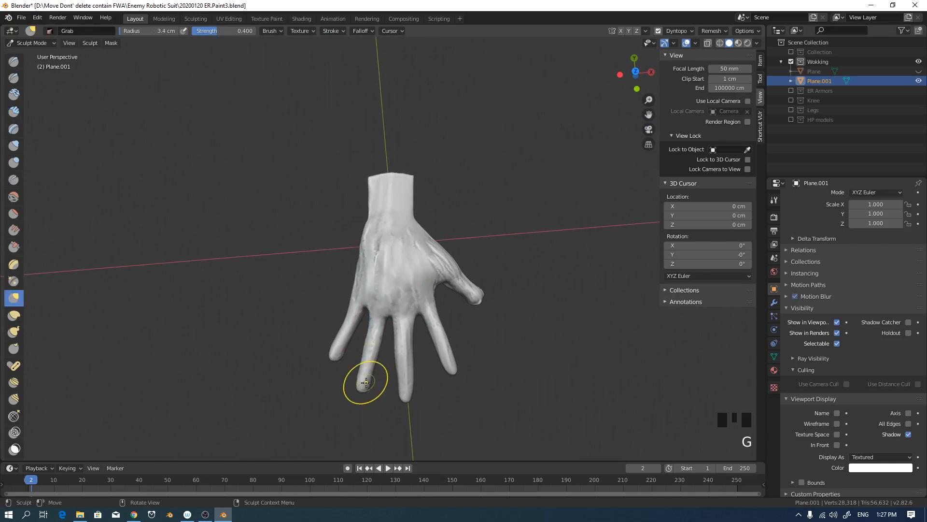
pyautogui.press('f')
pyautogui.click(364, 397)
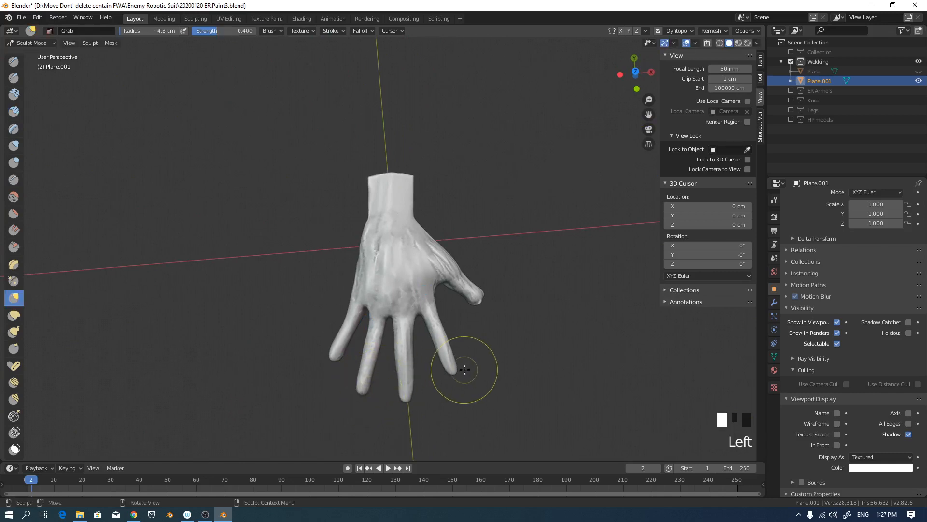
pyautogui.moveTo(464, 370); pyautogui.dragTo(456, 380)
pyautogui.moveTo(404, 398); pyautogui.dragTo(411, 379)
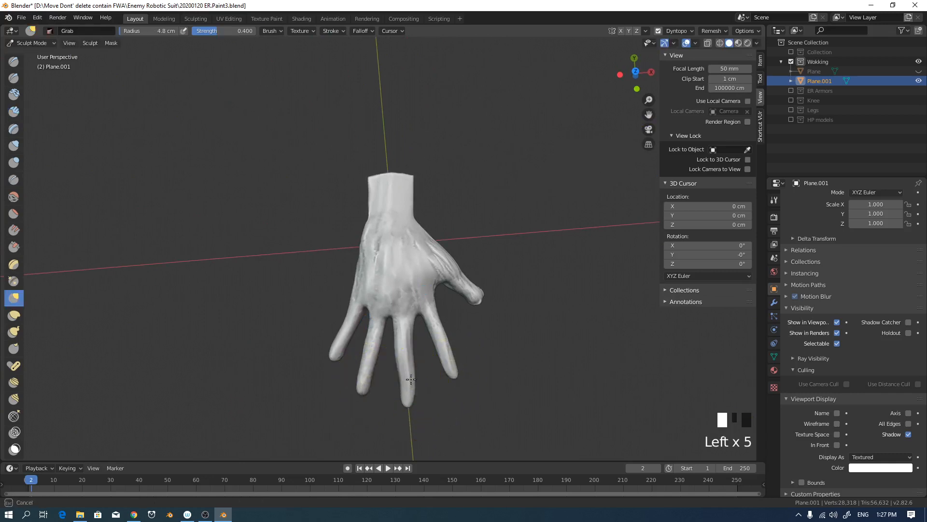
# Pull the little-finger edge of the hand outward with a 7.9 cm Grab brush, then adjust the little finger at 6.1 cm.
pyautogui.press('f')
pyautogui.click(357, 256)
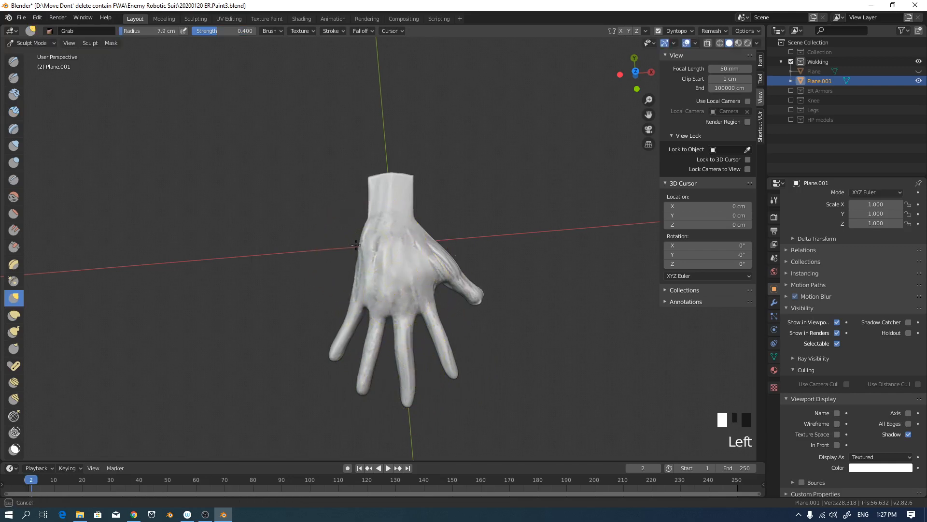
pyautogui.moveTo(357, 270); pyautogui.dragTo(354, 274)
pyautogui.moveTo(359, 285); pyautogui.dragTo(337, 336)
pyautogui.press('f')
pyautogui.click(397, 308)
pyautogui.moveTo(335, 343); pyautogui.dragTo(331, 348)
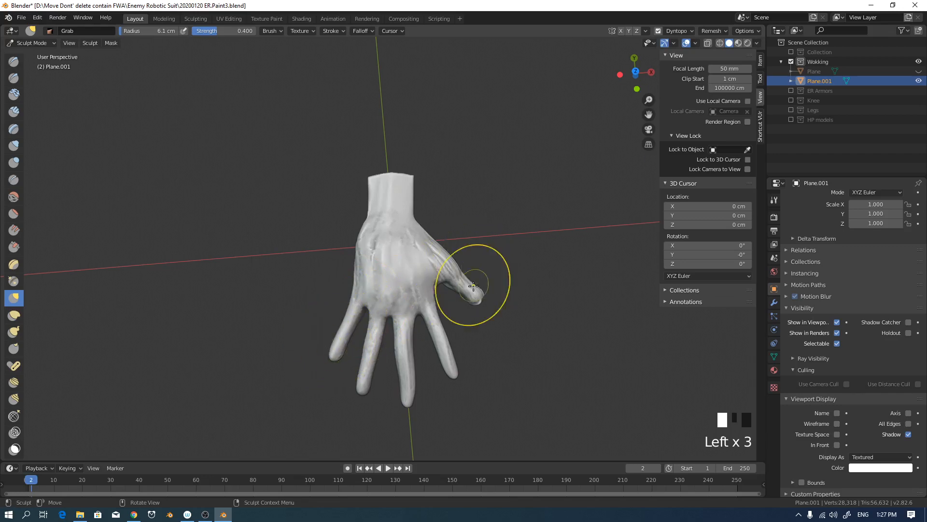
# Reshape the thumb's tip and middle section with the 6.1 cm Grab brush.
pyautogui.moveTo(478, 293); pyautogui.dragTo(478, 292)
pyautogui.moveTo(467, 283); pyautogui.dragTo(471, 284)
pyautogui.moveTo(456, 273); pyautogui.dragTo(462, 276)
pyautogui.moveTo(466, 280); pyautogui.dragTo(457, 280)
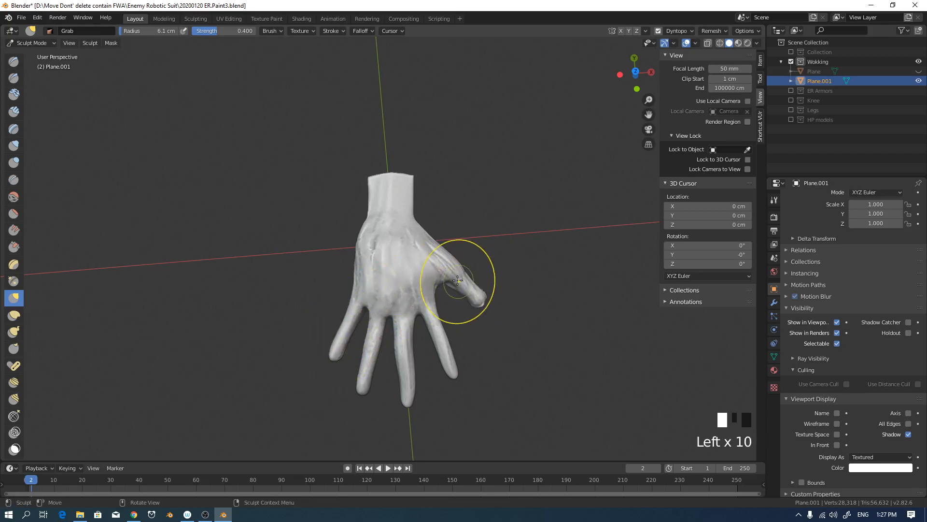
# On the palm side, reshape the little finger and its base with the Grab brush, reducing its radius to 4.3 cm and 3.7 cm.
pyautogui.moveTo(479, 247)
pyautogui.mouseDown(button='middle')
pyautogui.moveTo(461, 233)
pyautogui.moveTo(480, 155)
pyautogui.moveTo(505, 166)
pyautogui.moveTo(419, 215)
pyautogui.mouseUp(button='middle')
pyautogui.press('s')
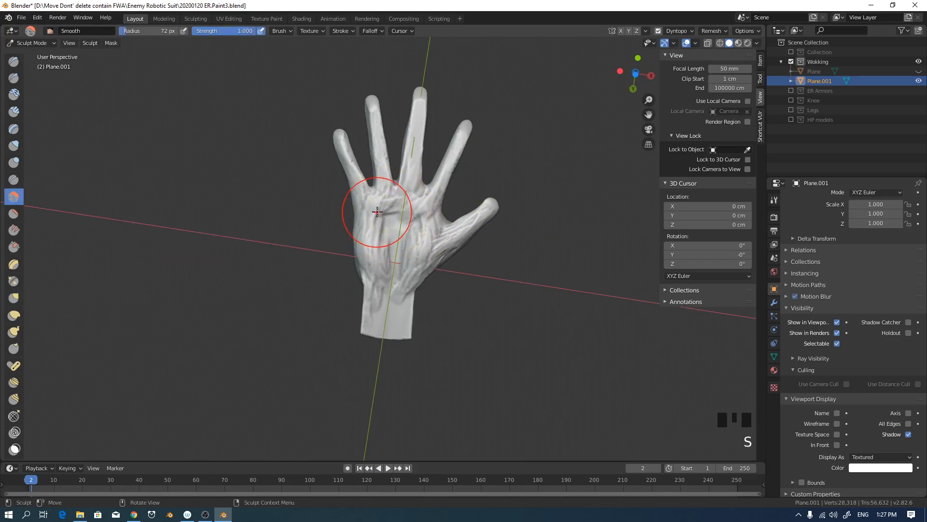
pyautogui.press('f')
pyautogui.click(365, 208)
pyautogui.press('g')
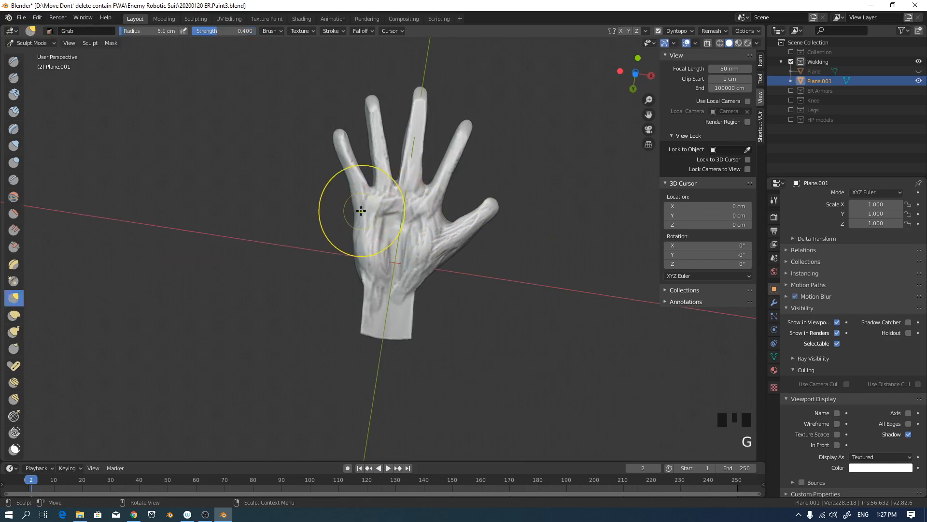
pyautogui.click(357, 198)
pyautogui.press('f')
pyautogui.click(347, 188)
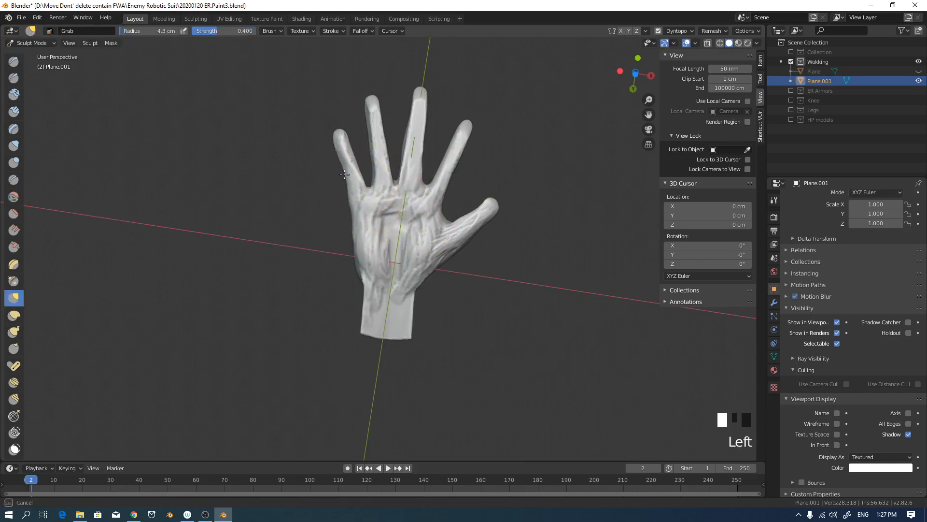
pyautogui.click(354, 179)
pyautogui.press('f')
pyautogui.click(377, 192)
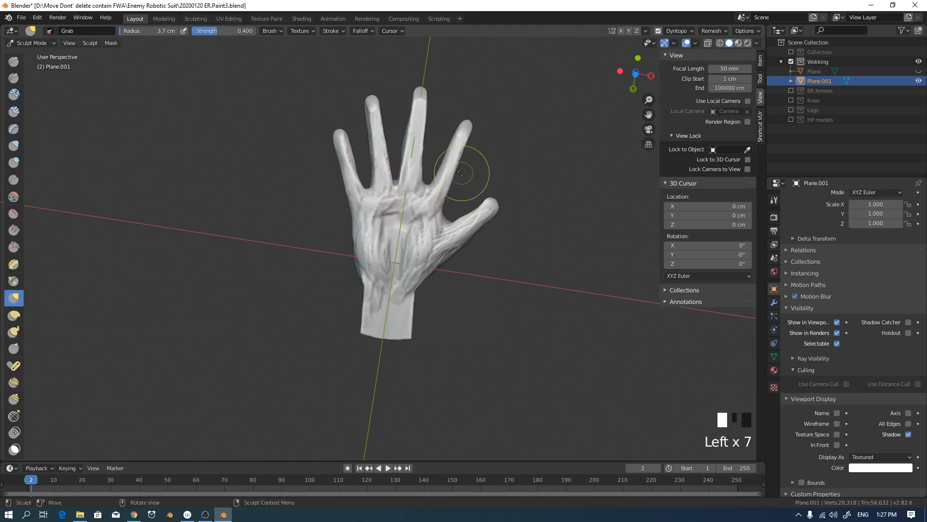
# Widen the index finger from tip to base with the 3.7 cm Grab brush.
pyautogui.moveTo(467, 139); pyautogui.dragTo(471, 140)
pyautogui.moveTo(455, 140)
pyautogui.mouseDown()
pyautogui.moveTo(446, 157)
pyautogui.moveTo(463, 162)
pyautogui.mouseUp()
pyautogui.moveTo(450, 154); pyautogui.dragTo(445, 157)
pyautogui.moveTo(458, 161); pyautogui.dragTo(461, 163)
pyautogui.moveTo(455, 168); pyautogui.dragTo(457, 169)
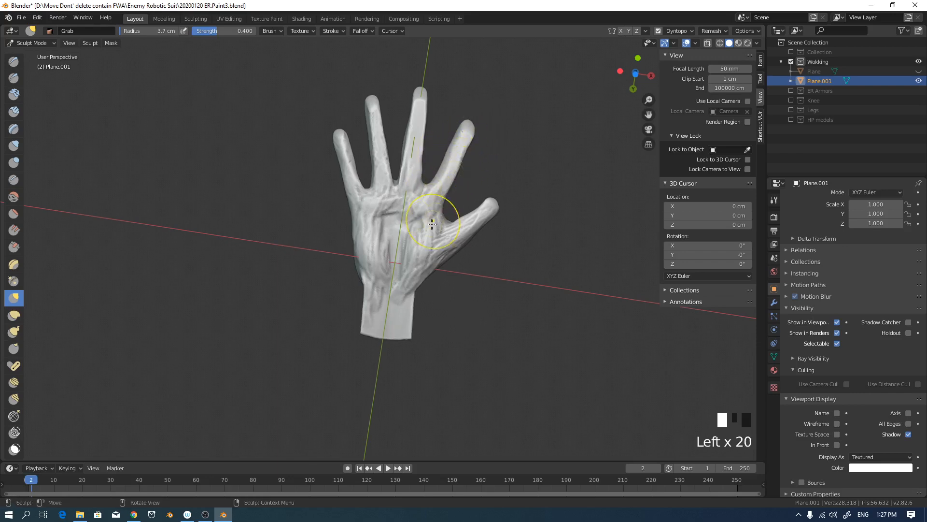
# Push out the thumb-side heel of the palm above the wrist and adjust the opposite edge with the Grab brush.
pyautogui.moveTo(432, 224)
pyautogui.mouseDown()
pyautogui.moveTo(447, 224)
pyautogui.moveTo(419, 282)
pyautogui.mouseUp()
pyautogui.moveTo(410, 292); pyautogui.dragTo(417, 297)
pyautogui.moveTo(414, 295); pyautogui.dragTo(418, 297)
pyautogui.moveTo(415, 297); pyautogui.dragTo(418, 299)
pyautogui.moveTo(414, 300); pyautogui.dragTo(419, 298)
pyautogui.moveTo(419, 291); pyautogui.dragTo(423, 286)
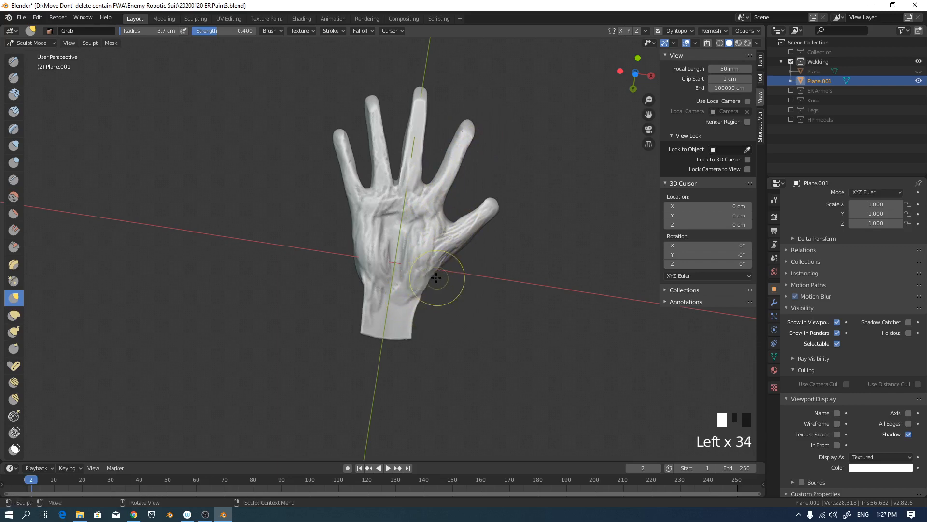
pyautogui.moveTo(367, 273); pyautogui.dragTo(374, 263)
# Refine the contour between the thumb's base and the wrist from the back of the hand with short Grab pulls.
pyautogui.moveTo(375, 263)
pyautogui.mouseDown(button='middle')
pyautogui.moveTo(406, 304)
pyautogui.moveTo(473, 334)
pyautogui.moveTo(471, 253)
pyautogui.moveTo(362, 300)
pyautogui.mouseUp(button='middle')
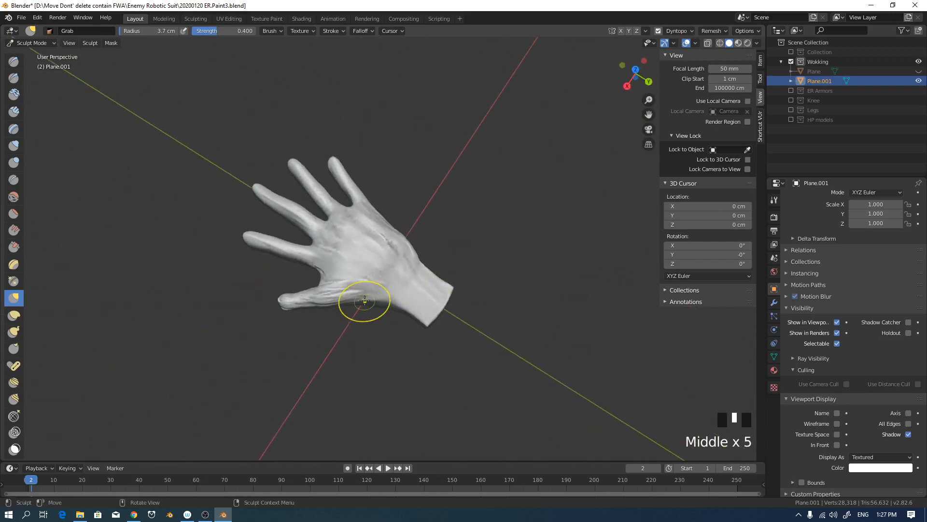
pyautogui.moveTo(363, 301); pyautogui.dragTo(366, 300)
pyautogui.moveTo(365, 300); pyautogui.dragTo(363, 299)
pyautogui.moveTo(361, 298); pyautogui.dragTo(359, 297)
pyautogui.moveTo(358, 297); pyautogui.dragTo(356, 296)
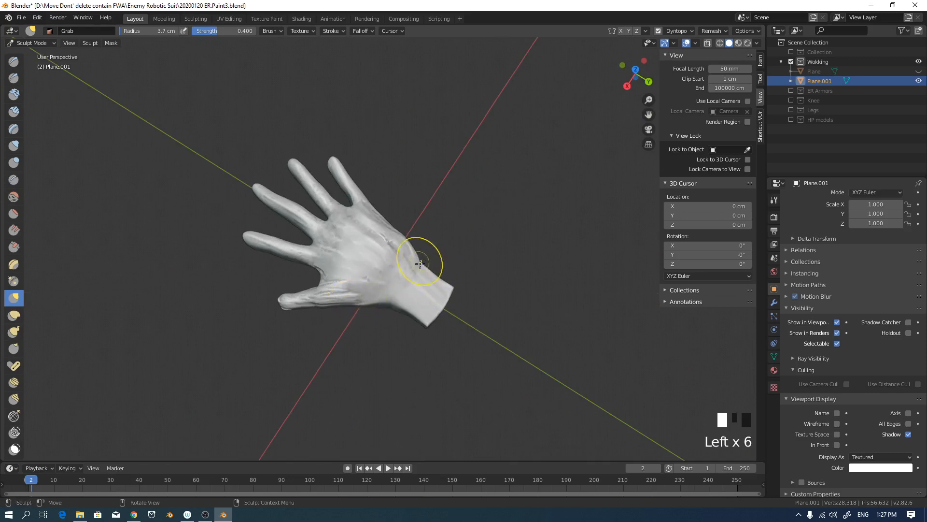
pyautogui.moveTo(419, 263); pyautogui.dragTo(391, 221, button='middle')
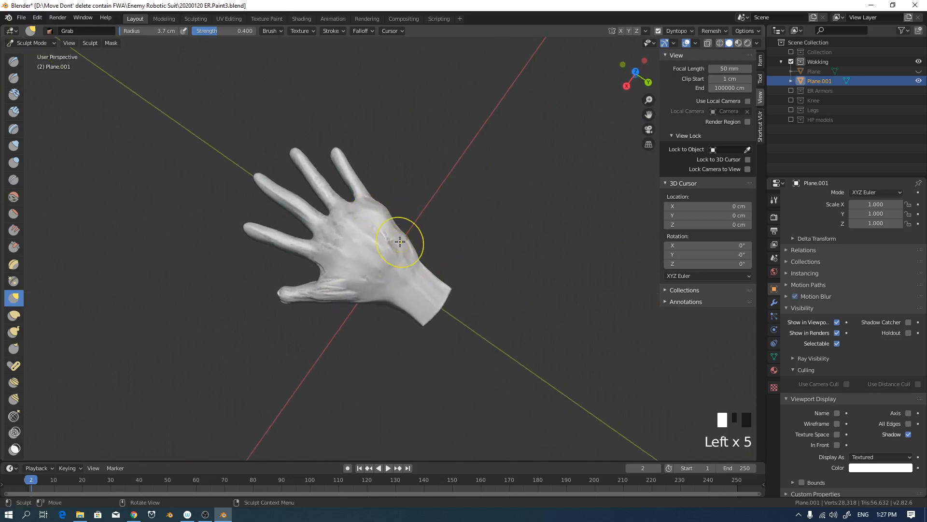
pyautogui.keyDown('ctrl'); pyautogui.moveTo(429, 227); pyautogui.dragTo(420, 248, button='middle'); pyautogui.keyUp('ctrl')
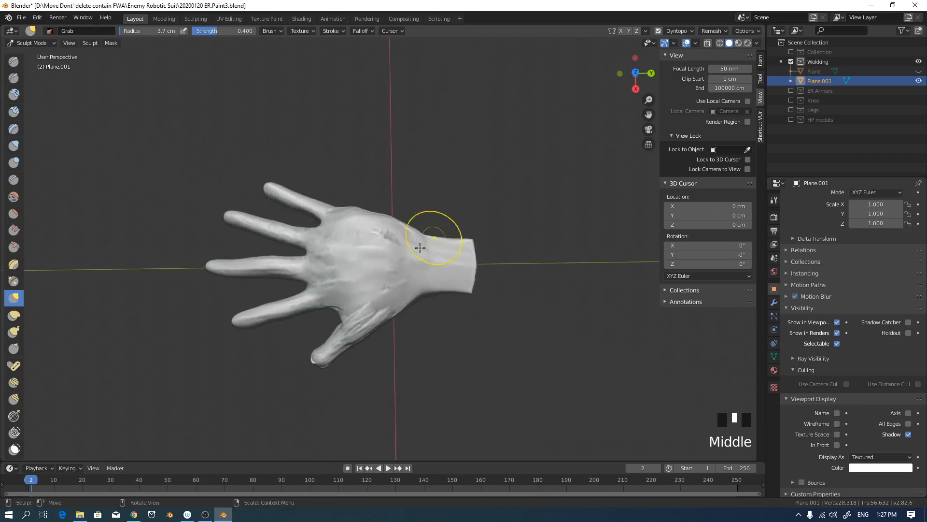
# Adjust the thumb tip and the ends of the fingers with the 3.7 cm Grab brush.
pyautogui.moveTo(322, 363); pyautogui.dragTo(337, 356)
pyautogui.moveTo(347, 348)
pyautogui.mouseDown(button='middle')
pyautogui.moveTo(431, 290)
pyautogui.moveTo(404, 330)
pyautogui.mouseUp(button='middle')
pyautogui.moveTo(404, 330); pyautogui.dragTo(395, 341)
pyautogui.moveTo(391, 414)
pyautogui.mouseDown()
pyautogui.moveTo(413, 388)
pyautogui.moveTo(402, 423)
pyautogui.mouseUp()
pyautogui.moveTo(405, 424); pyautogui.dragTo(408, 425)
pyautogui.moveTo(392, 394); pyautogui.dragTo(404, 387)
pyautogui.moveTo(401, 391); pyautogui.dragTo(397, 397)
# Correct the middle finger's shape and pull the thumb along its length with the Grab brush.
pyautogui.moveTo(398, 398)
pyautogui.mouseDown(button='middle')
pyautogui.moveTo(406, 300)
pyautogui.moveTo(424, 307)
pyautogui.moveTo(454, 276)
pyautogui.moveTo(375, 369)
pyautogui.mouseUp(button='middle')
pyautogui.moveTo(374, 369)
pyautogui.mouseDown()
pyautogui.moveTo(360, 363)
pyautogui.moveTo(346, 377)
pyautogui.mouseUp()
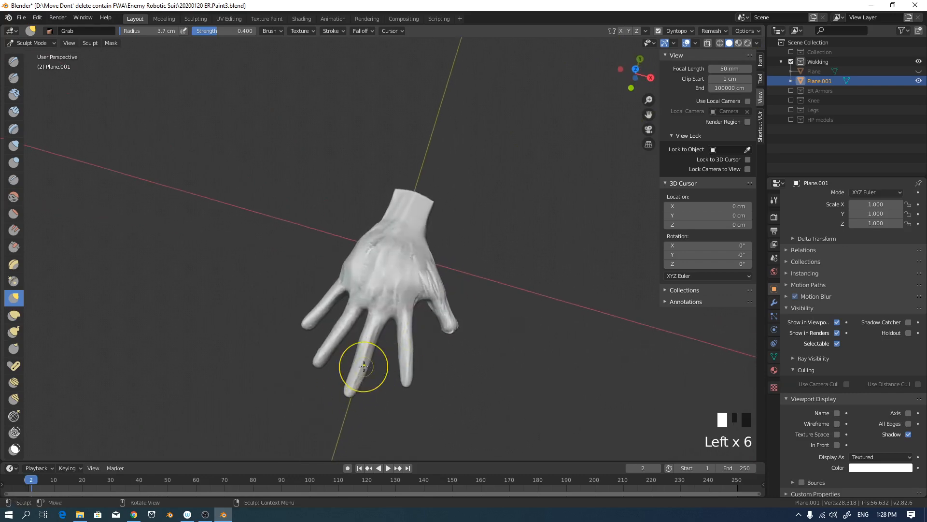
pyautogui.moveTo(412, 296); pyautogui.dragTo(425, 332, button='middle')
pyautogui.moveTo(422, 339); pyautogui.dragTo(412, 380)
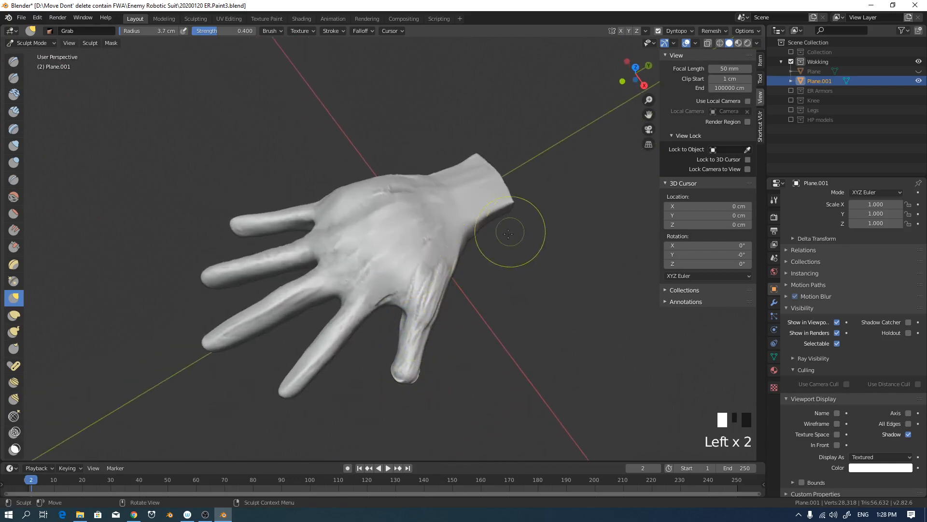
# Reduce the Grab brush to 1.5 cm, then switch to the Crease brush and set its radius to 1.1 cm.
pyautogui.moveTo(480, 321); pyautogui.dragTo(431, 258, button='middle')
pyautogui.press('f')
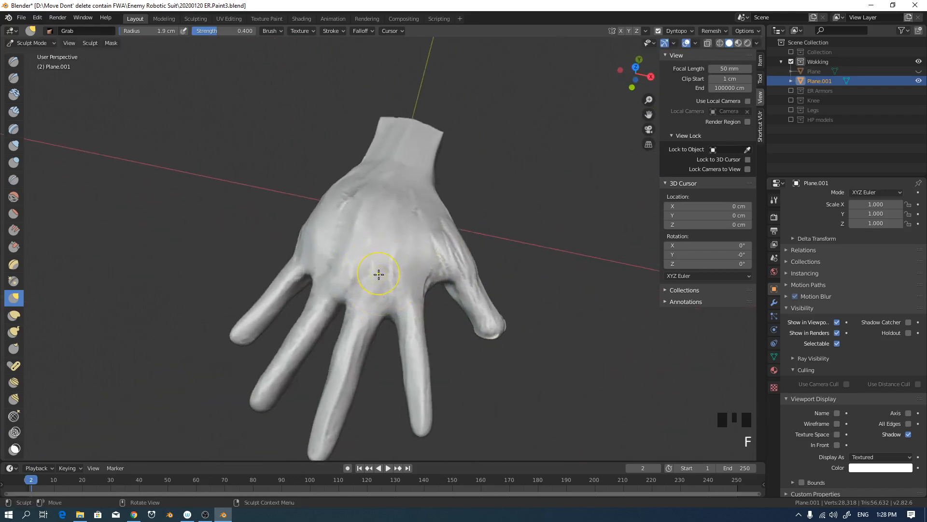
pyautogui.press('f')
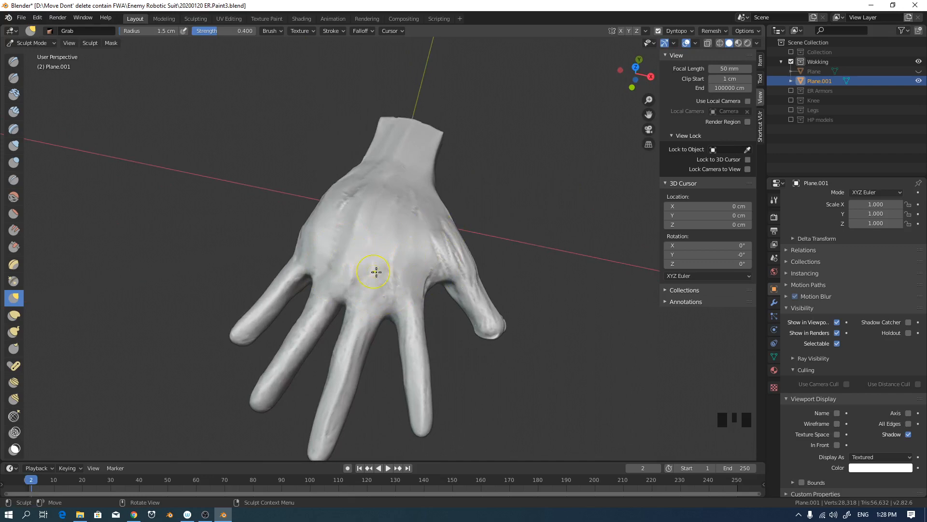
pyautogui.hotkey('shift', 'c')
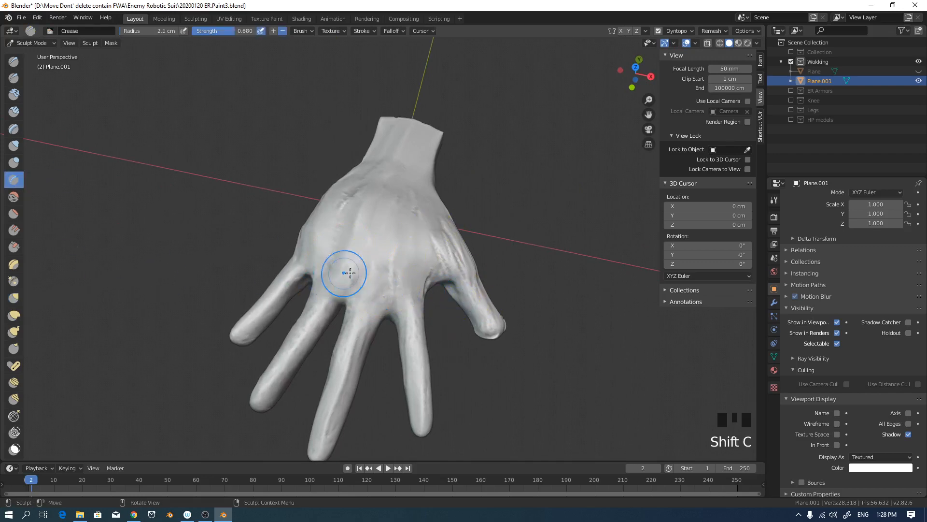
pyautogui.press('f')
pyautogui.click(394, 294)
# Show only the Plane object to examine its sculpted hand details, then hide it and show Plane.001 again.
pyautogui.moveTo(402, 286); pyautogui.dragTo(405, 287, button='middle')
pyautogui.moveTo(405, 287)
pyautogui.keyDown('ctrl'); pyautogui.mouseDown(button='middle')
pyautogui.moveTo(411, 275)
pyautogui.moveTo(389, 261)
pyautogui.moveTo(425, 251)
pyautogui.moveTo(361, 270)
pyautogui.moveTo(426, 225)
pyautogui.mouseUp(button='middle'); pyautogui.keyUp('ctrl')
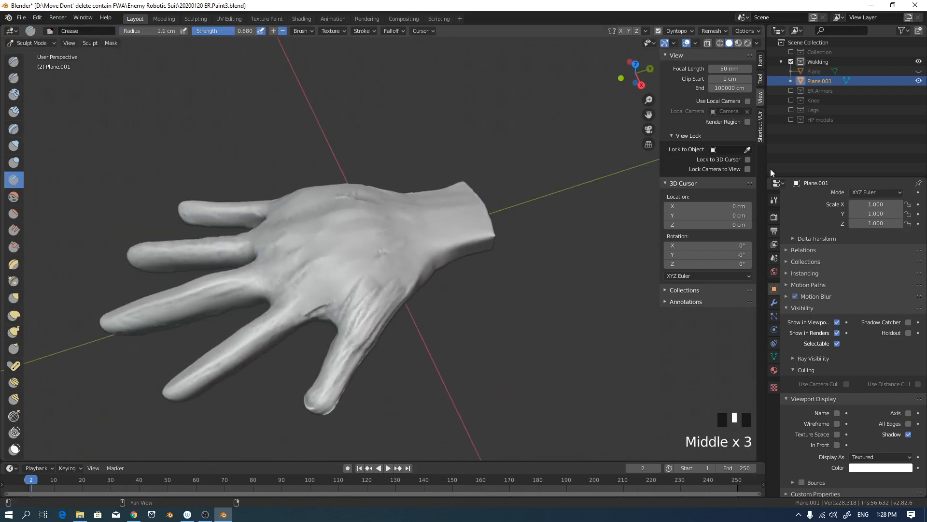
pyautogui.click(919, 71)
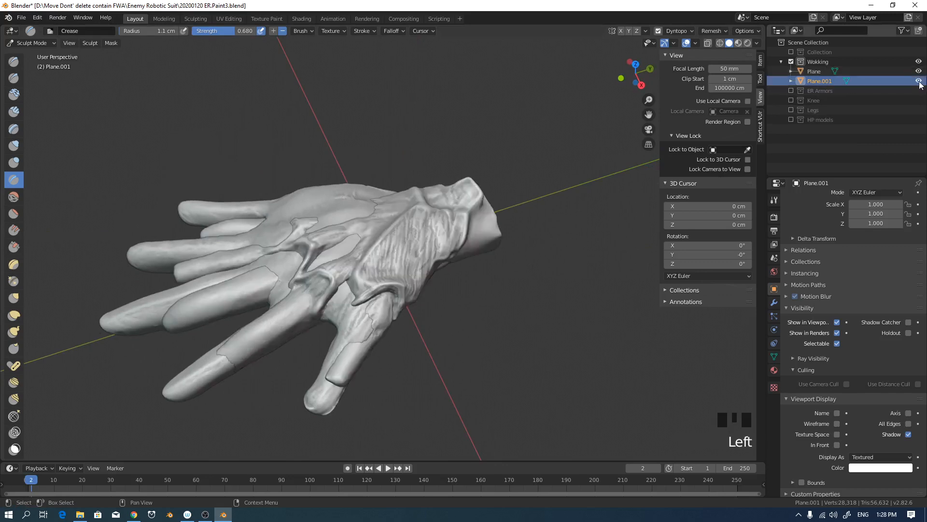
pyautogui.click(918, 80)
pyautogui.moveTo(586, 158); pyautogui.dragTo(391, 264, button='middle')
pyautogui.moveTo(415, 216); pyautogui.dragTo(387, 217, button='middle')
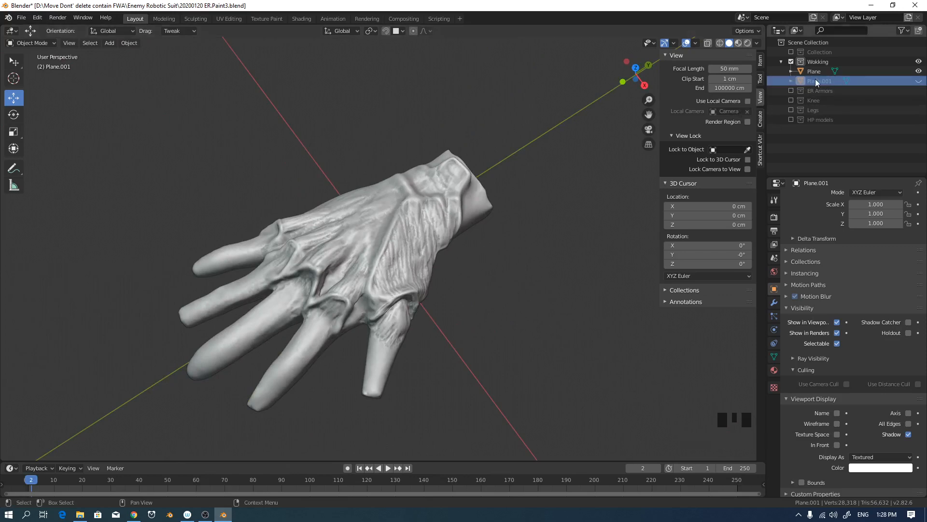
pyautogui.click(918, 71)
pyautogui.click(919, 81)
pyautogui.moveTo(338, 232)
pyautogui.mouseDown(button='middle')
pyautogui.moveTo(351, 245)
pyautogui.moveTo(369, 240)
pyautogui.moveTo(342, 231)
pyautogui.mouseUp(button='middle')
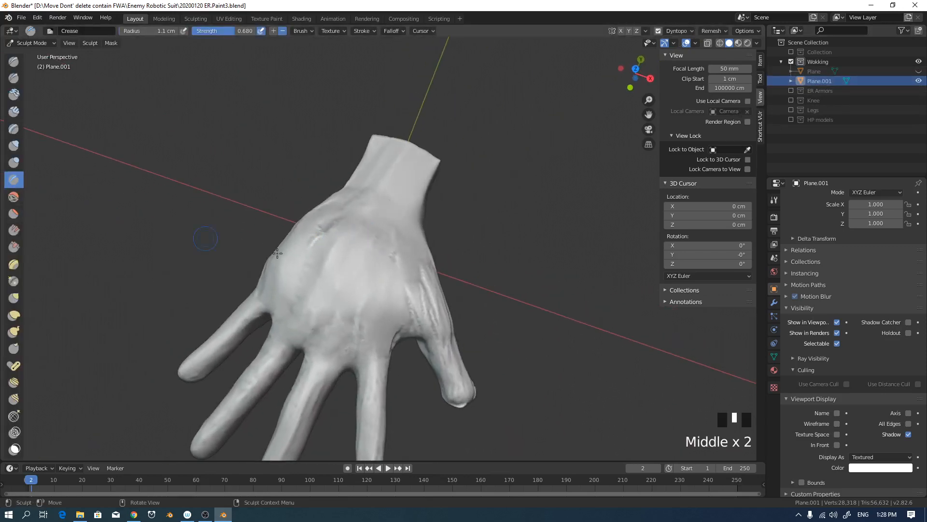
# Raise a ridge from the web between middle and ring fingers toward the knuckles with inverted Crease strokes at 0.87 cm radius.
pyautogui.moveTo(277, 253)
pyautogui.mouseDown(button='middle')
pyautogui.moveTo(391, 285)
pyautogui.moveTo(401, 327)
pyautogui.moveTo(427, 283)
pyautogui.moveTo(393, 316)
pyautogui.moveTo(408, 319)
pyautogui.moveTo(383, 321)
pyautogui.moveTo(381, 336)
pyautogui.mouseUp(button='middle')
pyautogui.press('f')
pyautogui.click(404, 321)
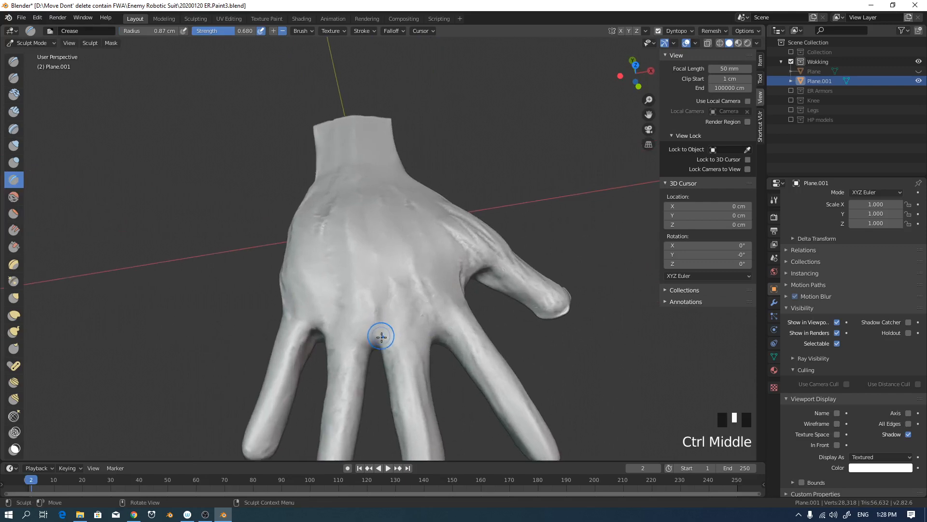
pyautogui.click(382, 337)
pyautogui.moveTo(381, 337); pyautogui.dragTo(380, 300)
pyautogui.keyDown('ctrl'); pyautogui.moveTo(382, 338); pyautogui.dragTo(382, 309); pyautogui.keyUp('ctrl')
pyautogui.keyDown('ctrl'); pyautogui.moveTo(381, 338); pyautogui.dragTo(381, 309); pyautogui.keyUp('ctrl')
pyautogui.keyDown('ctrl'); pyautogui.moveTo(382, 338); pyautogui.dragTo(386, 293); pyautogui.keyUp('ctrl')
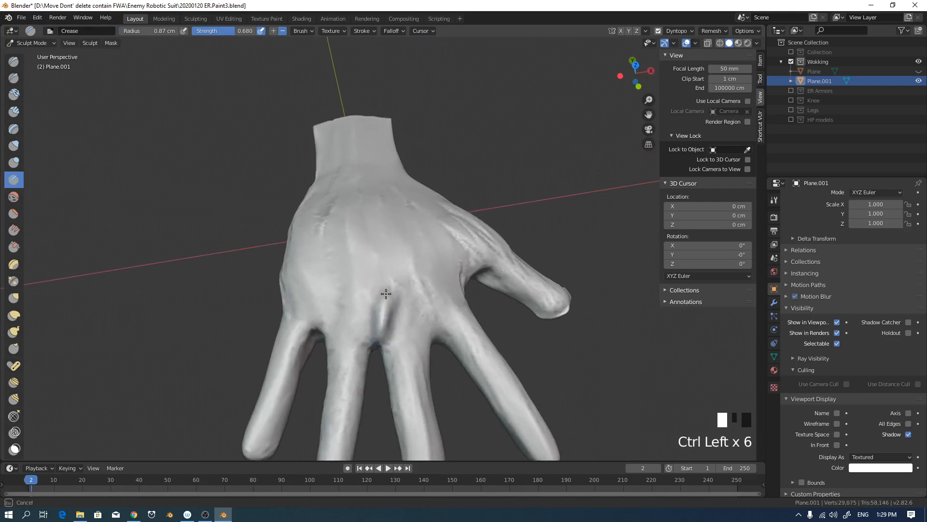
# Set the Crease brush radius to 0.63 cm and raise an inverted ridge arching over the middle finger's knuckle toward the index finger web.
pyautogui.press('f')
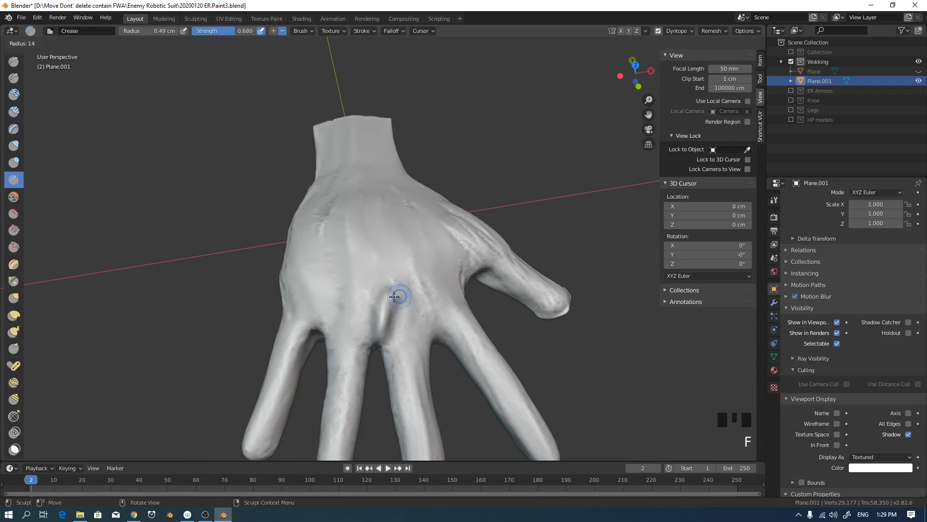
pyautogui.keyDown('ctrl'); pyautogui.click(385, 297); pyautogui.keyUp('ctrl')
pyautogui.press('f')
pyautogui.keyDown('ctrl'); pyautogui.click(390, 297); pyautogui.keyUp('ctrl')
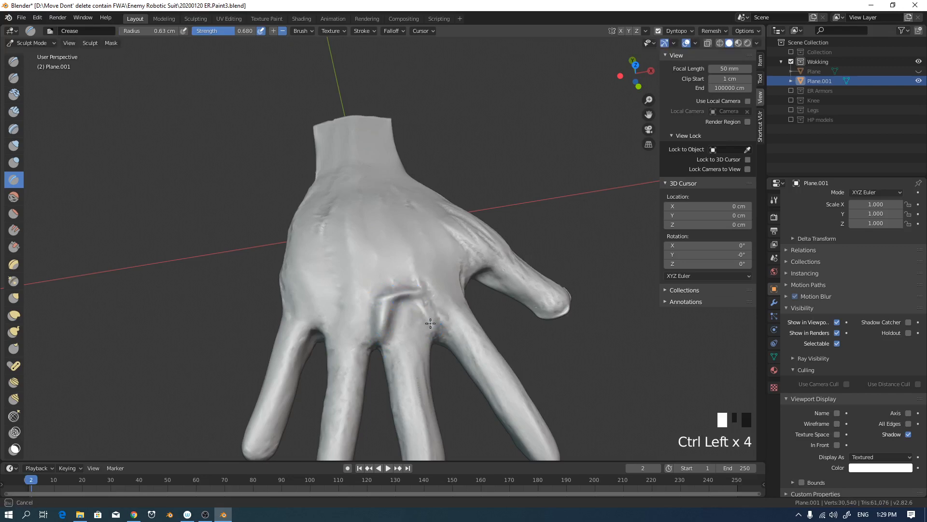
# Continue the inverted Crease ridge in arches over the ring, little and index finger knuckles.
pyautogui.moveTo(404, 294); pyautogui.dragTo(395, 299, button='middle')
pyautogui.keyDown('ctrl'); pyautogui.moveTo(377, 346); pyautogui.dragTo(351, 315); pyautogui.keyUp('ctrl')
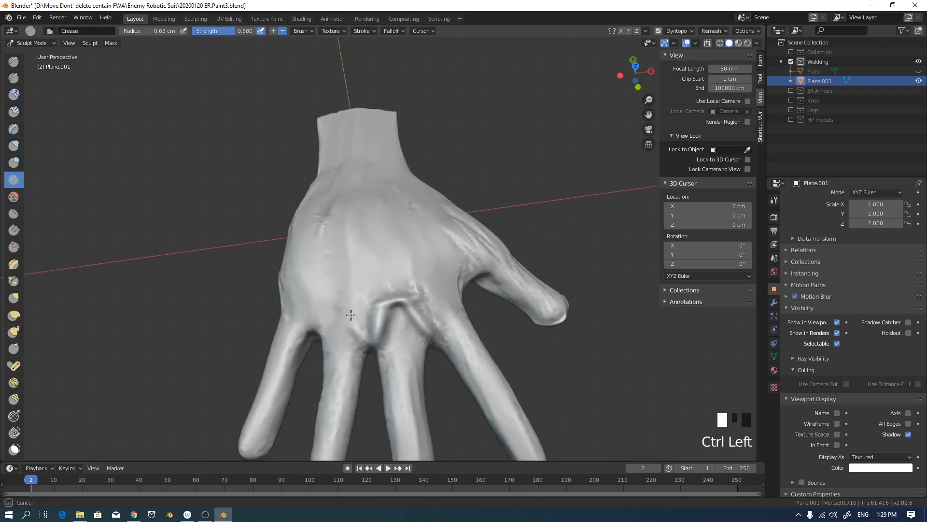
pyautogui.hotkey('ctrl', 'z')
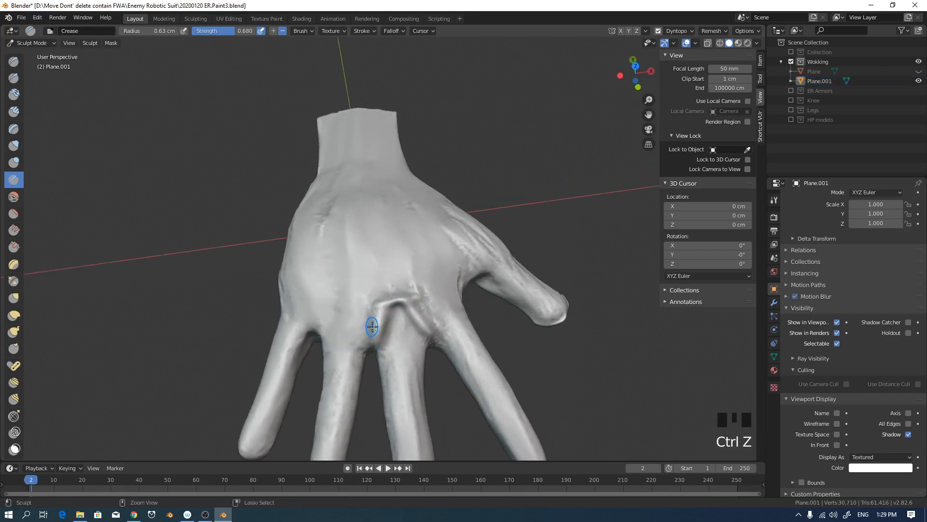
pyautogui.keyDown('ctrl'); pyautogui.moveTo(354, 301); pyautogui.dragTo(360, 316); pyautogui.keyUp('ctrl')
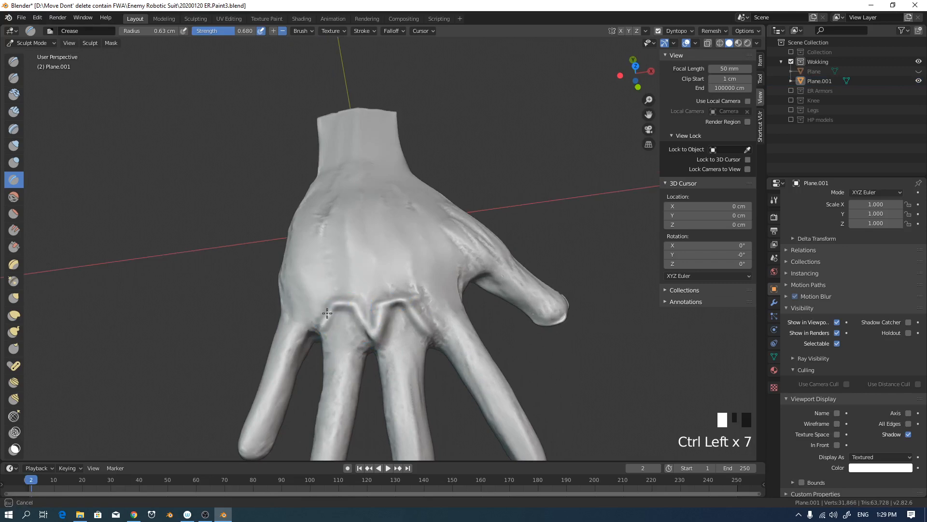
pyautogui.moveTo(317, 294)
pyautogui.keyDown('ctrl'); pyautogui.mouseDown()
pyautogui.moveTo(287, 298)
pyautogui.moveTo(286, 308)
pyautogui.mouseUp(); pyautogui.keyUp('ctrl')
pyautogui.moveTo(346, 299); pyautogui.dragTo(319, 299, button='middle')
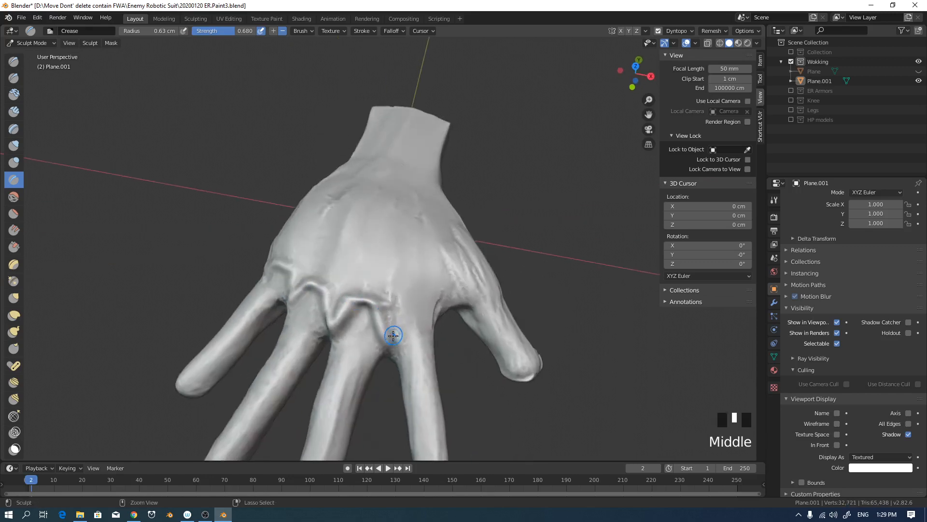
pyautogui.keyDown('ctrl'); pyautogui.moveTo(389, 336); pyautogui.dragTo(417, 305); pyautogui.keyUp('ctrl')
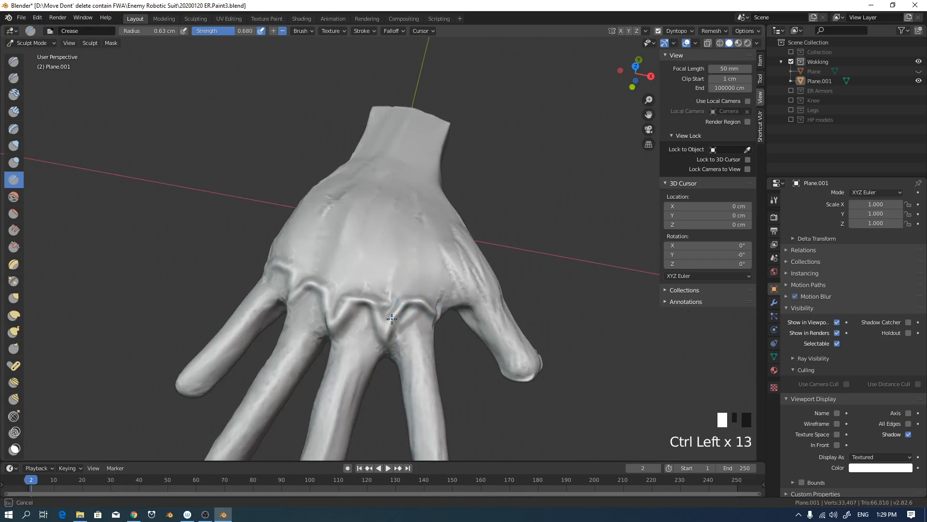
# Switch to the Grab brush at 1.5 cm radius and pull the index finger's knuckle ridge upward and outward.
pyautogui.moveTo(392, 318)
pyautogui.mouseDown(button='middle')
pyautogui.moveTo(439, 279)
pyautogui.moveTo(436, 240)
pyautogui.moveTo(462, 225)
pyautogui.moveTo(449, 213)
pyautogui.moveTo(432, 242)
pyautogui.mouseUp(button='middle')
pyautogui.press('g')
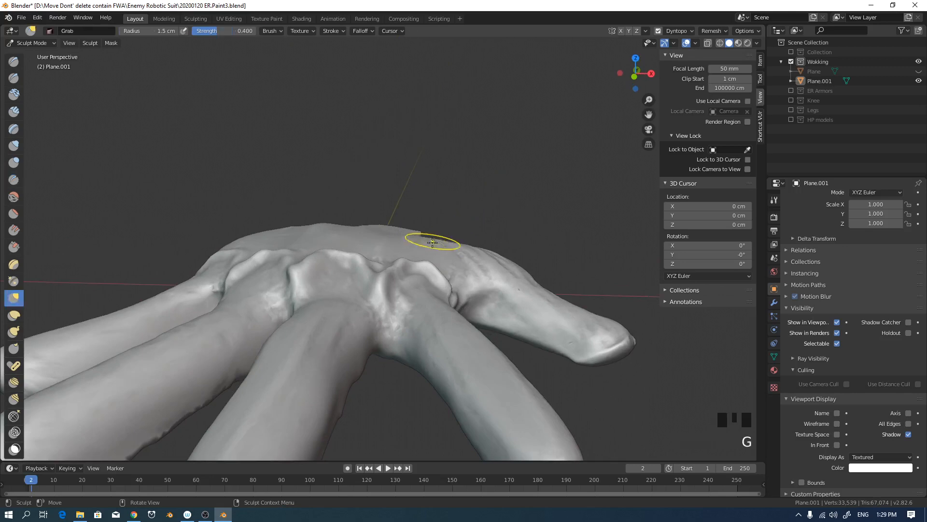
pyautogui.press('f')
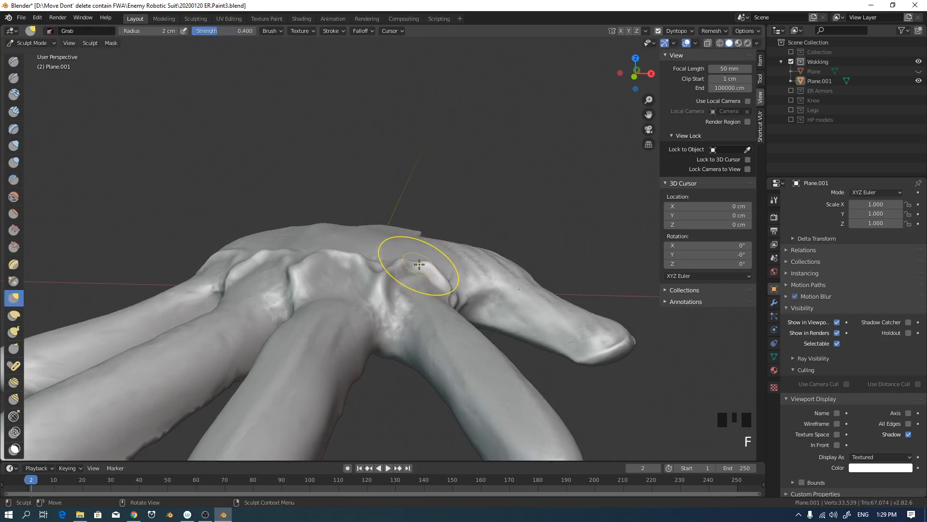
pyautogui.click(422, 260)
pyautogui.click(418, 253)
pyautogui.press('f')
pyautogui.click(410, 259)
pyautogui.moveTo(410, 260); pyautogui.dragTo(431, 253)
pyautogui.moveTo(432, 251); pyautogui.dragTo(437, 243)
pyautogui.moveTo(416, 249); pyautogui.dragTo(415, 242)
pyautogui.moveTo(415, 246); pyautogui.dragTo(440, 246)
pyautogui.moveTo(435, 250); pyautogui.dragTo(437, 247)
# Pull the middle finger's knuckle ridge upward and widen it with the Grab brush.
pyautogui.moveTo(355, 260)
pyautogui.mouseDown()
pyautogui.moveTo(352, 247)
pyautogui.moveTo(363, 247)
pyautogui.moveTo(347, 242)
pyautogui.mouseUp()
pyautogui.moveTo(338, 246); pyautogui.dragTo(314, 243)
pyautogui.moveTo(374, 242); pyautogui.dragTo(350, 234)
pyautogui.moveTo(359, 242); pyautogui.dragTo(360, 238)
pyautogui.moveTo(370, 277); pyautogui.dragTo(372, 272)
pyautogui.moveTo(372, 275); pyautogui.dragTo(381, 263)
# Lift the ring finger's knuckle ridge with the Grab brush and square off its upper edge.
pyautogui.moveTo(381, 263); pyautogui.dragTo(331, 249, button='middle')
pyautogui.moveTo(323, 249); pyautogui.dragTo(289, 242)
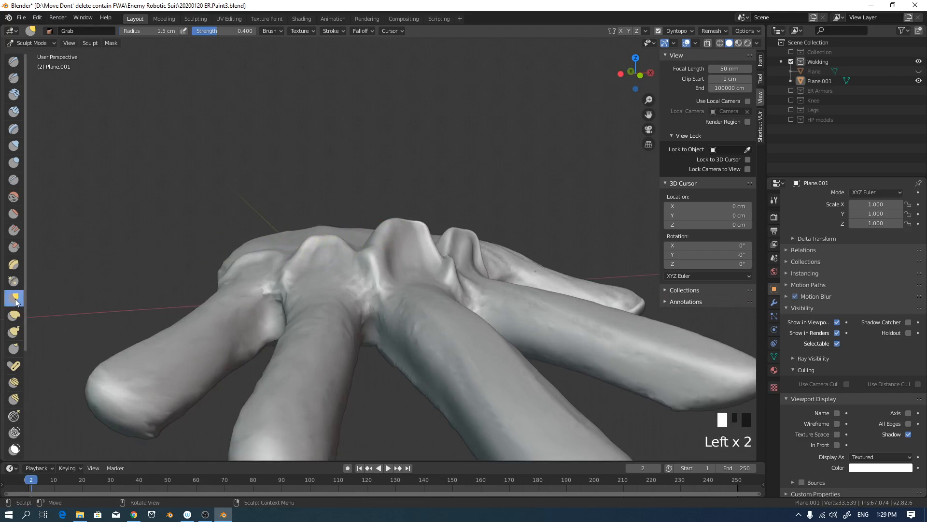
pyautogui.moveTo(314, 252)
pyautogui.mouseDown()
pyautogui.moveTo(309, 246)
pyautogui.moveTo(351, 231)
pyautogui.mouseUp()
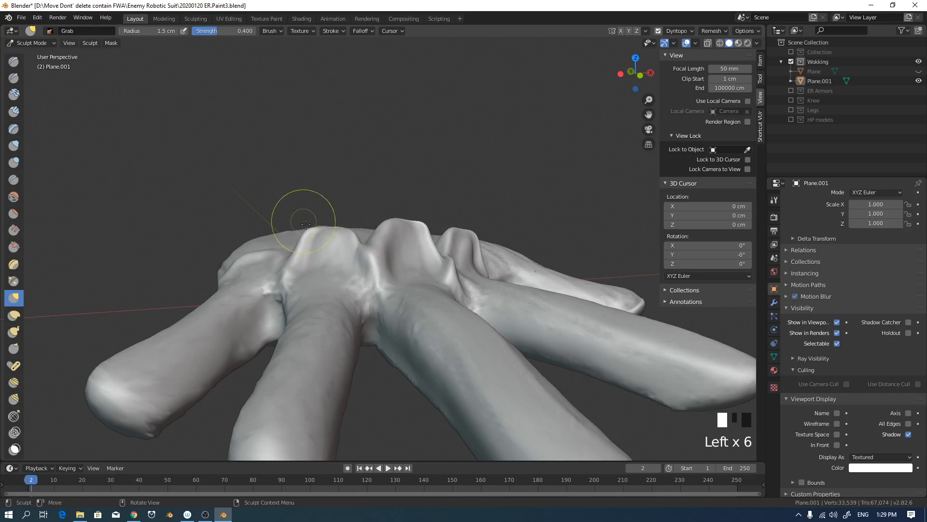
# Pull the little finger's knuckle ridge up into a broad raised edge with the Grab brush.
pyautogui.moveTo(306, 224); pyautogui.dragTo(325, 218, button='middle')
pyautogui.moveTo(272, 250); pyautogui.dragTo(277, 240)
pyautogui.moveTo(294, 236); pyautogui.dragTo(302, 220)
pyautogui.moveTo(312, 227); pyautogui.dragTo(284, 224)
pyautogui.moveTo(301, 228); pyautogui.dragTo(315, 221)
pyautogui.moveTo(311, 224); pyautogui.dragTo(312, 217)
pyautogui.moveTo(305, 225); pyautogui.dragTo(296, 220)
pyautogui.moveTo(288, 225); pyautogui.dragTo(317, 213)
pyautogui.moveTo(309, 215); pyautogui.dragTo(314, 205)
# Reduce the Grab brush to 1 cm and reshape the dip beside the little finger's ridge and the ridge's upper edge.
pyautogui.press('f')
pyautogui.click(356, 233)
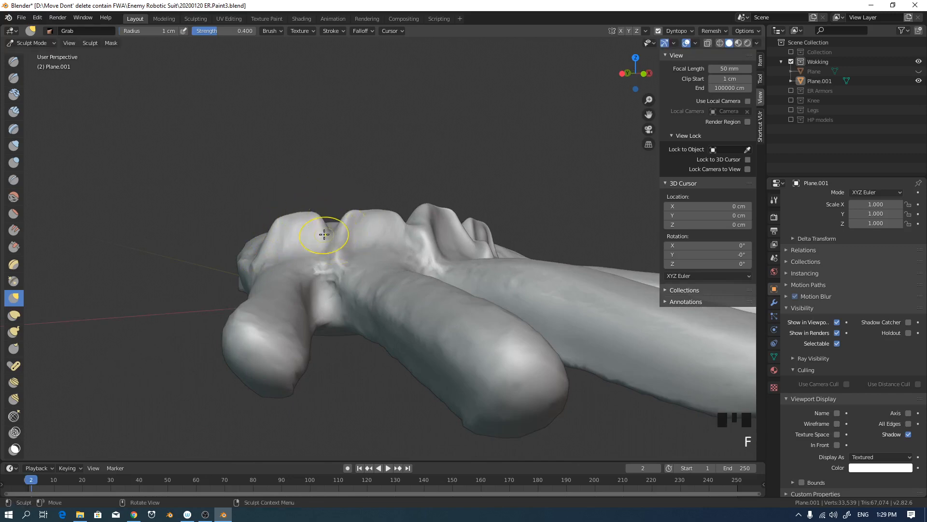
pyautogui.moveTo(328, 243); pyautogui.dragTo(328, 236)
pyautogui.moveTo(329, 249); pyautogui.dragTo(331, 240)
pyautogui.moveTo(331, 240); pyautogui.dragTo(437, 216, button='middle')
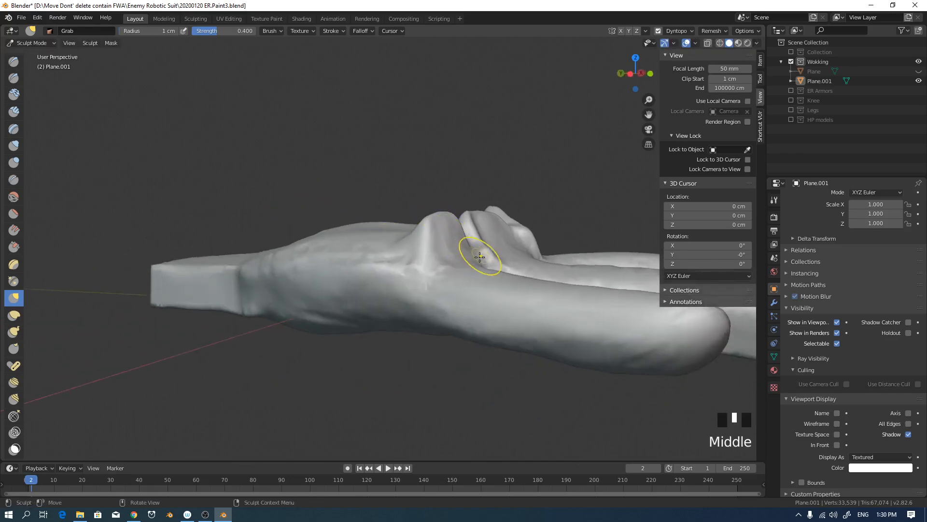
pyautogui.moveTo(480, 257)
pyautogui.mouseDown()
pyautogui.moveTo(480, 244)
pyautogui.moveTo(447, 214)
pyautogui.mouseUp()
pyautogui.moveTo(447, 221); pyautogui.dragTo(447, 215)
# Turn on the wireframe display for the hand and adjust the little finger's knuckle ridge with the Grab brush.
pyautogui.moveTo(447, 215)
pyautogui.mouseDown(button='middle')
pyautogui.moveTo(492, 261)
pyautogui.moveTo(355, 215)
pyautogui.moveTo(460, 248)
pyautogui.moveTo(488, 227)
pyautogui.mouseUp(button='middle')
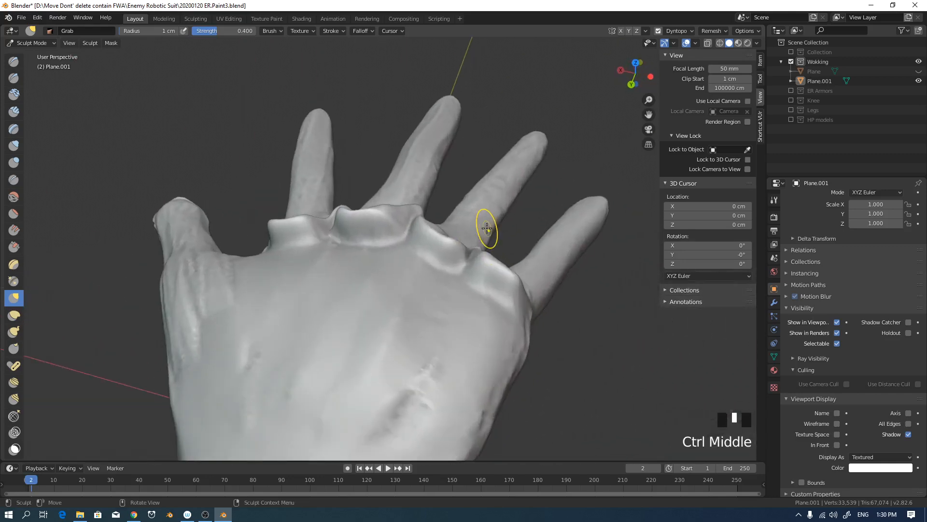
pyautogui.press('q')
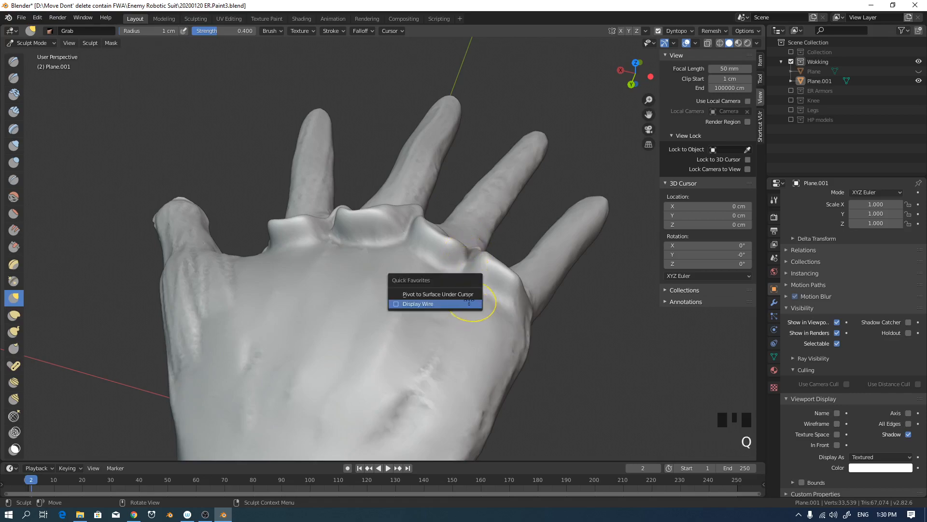
pyautogui.click(440, 304)
pyautogui.moveTo(457, 265); pyautogui.dragTo(505, 244, button='middle')
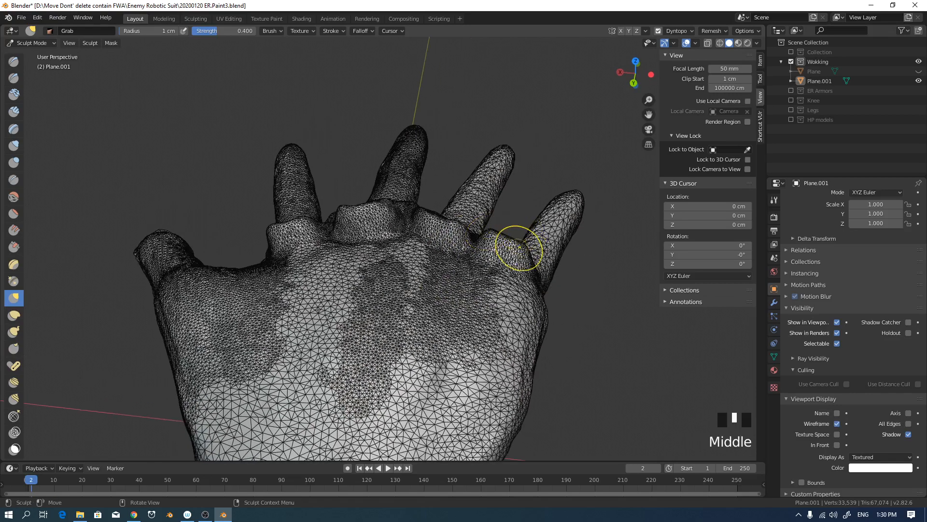
pyautogui.moveTo(505, 244); pyautogui.dragTo(501, 236)
pyautogui.moveTo(505, 240)
pyautogui.mouseDown()
pyautogui.moveTo(506, 232)
pyautogui.moveTo(534, 244)
pyautogui.moveTo(541, 259)
pyautogui.moveTo(508, 225)
pyautogui.moveTo(465, 211)
pyautogui.mouseUp()
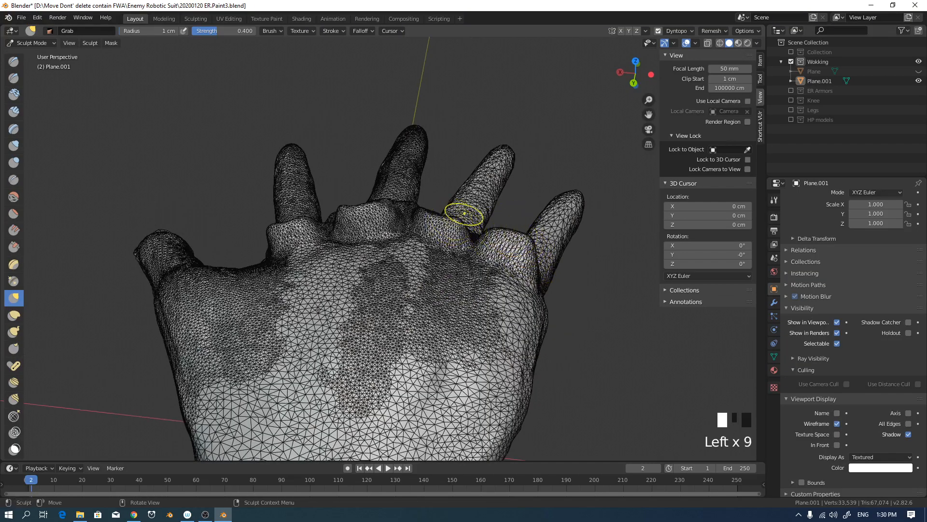
# Pull the upper edge of the ring finger's knuckle ridge outward with the Grab brush.
pyautogui.moveTo(429, 211); pyautogui.dragTo(455, 195, button='middle')
pyautogui.moveTo(437, 199)
pyautogui.mouseDown()
pyautogui.moveTo(435, 188)
pyautogui.moveTo(417, 205)
pyautogui.moveTo(456, 200)
pyautogui.mouseUp()
pyautogui.moveTo(456, 202); pyautogui.dragTo(455, 197)
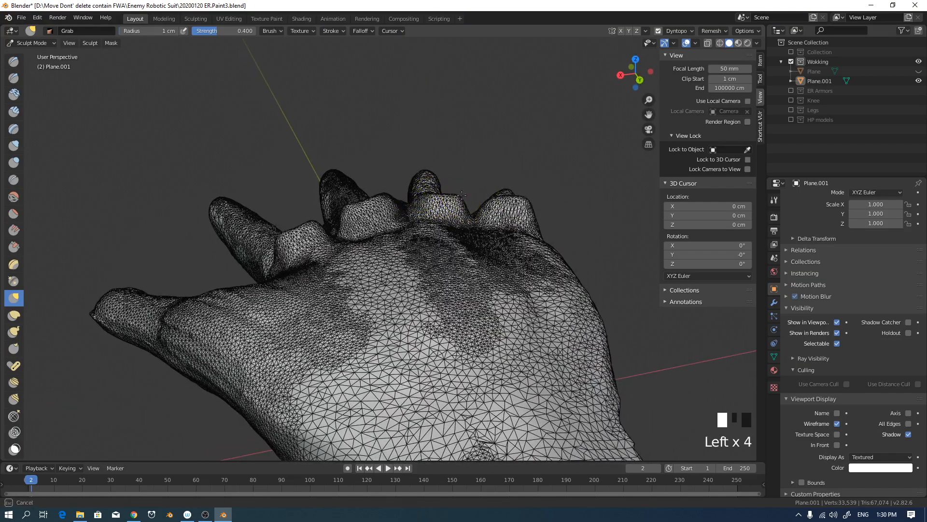
# Raise and square off the top corners of the middle finger's knuckle ridge with the Grab brush.
pyautogui.moveTo(448, 196)
pyautogui.mouseDown(button='middle')
pyautogui.moveTo(571, 160)
pyautogui.moveTo(471, 176)
pyautogui.mouseUp(button='middle')
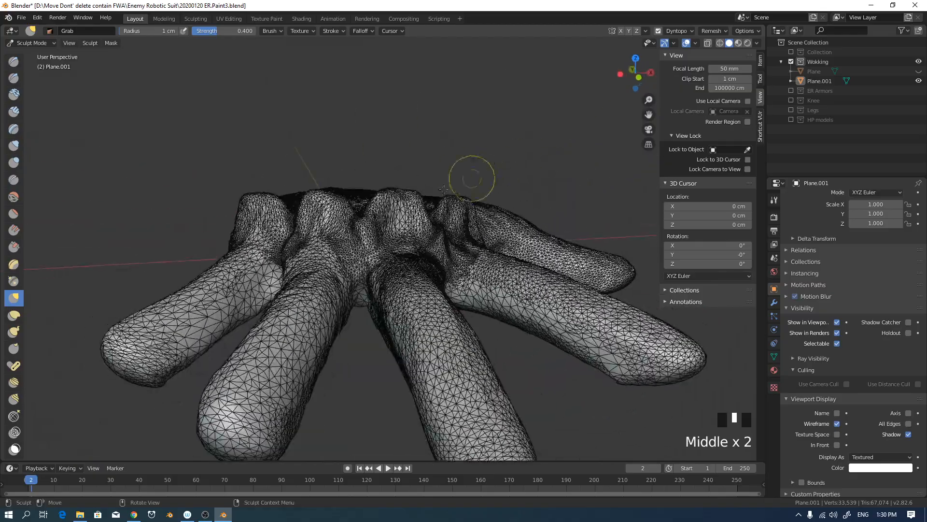
pyautogui.moveTo(403, 189); pyautogui.dragTo(403, 184)
pyautogui.moveTo(390, 195); pyautogui.dragTo(393, 187)
pyautogui.moveTo(406, 191); pyautogui.dragTo(417, 192)
pyautogui.moveTo(415, 197); pyautogui.dragTo(418, 193)
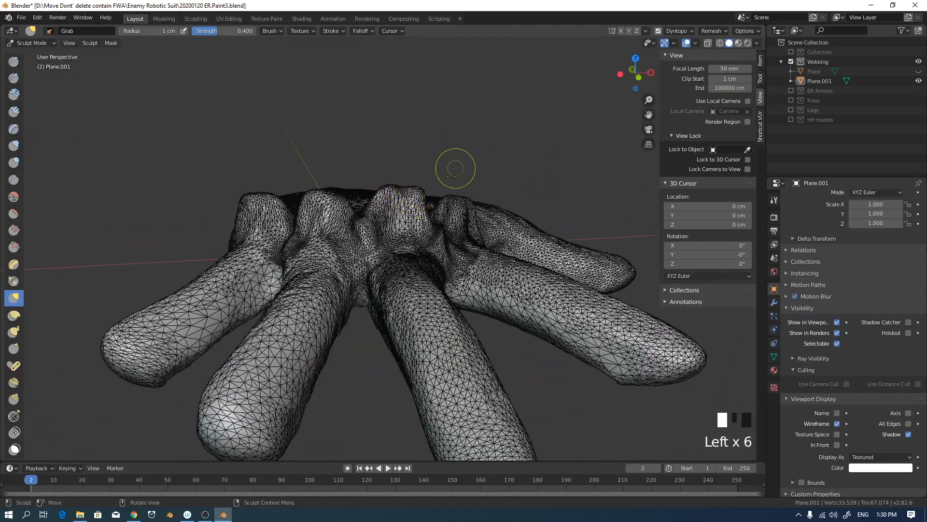
# Switch to the Clay Strips brush at 0.85 cm radius and build up the surface around the middle and index finger knuckles.
pyautogui.moveTo(455, 171)
pyautogui.mouseDown(button='middle')
pyautogui.moveTo(429, 187)
pyautogui.moveTo(430, 210)
pyautogui.mouseUp(button='middle')
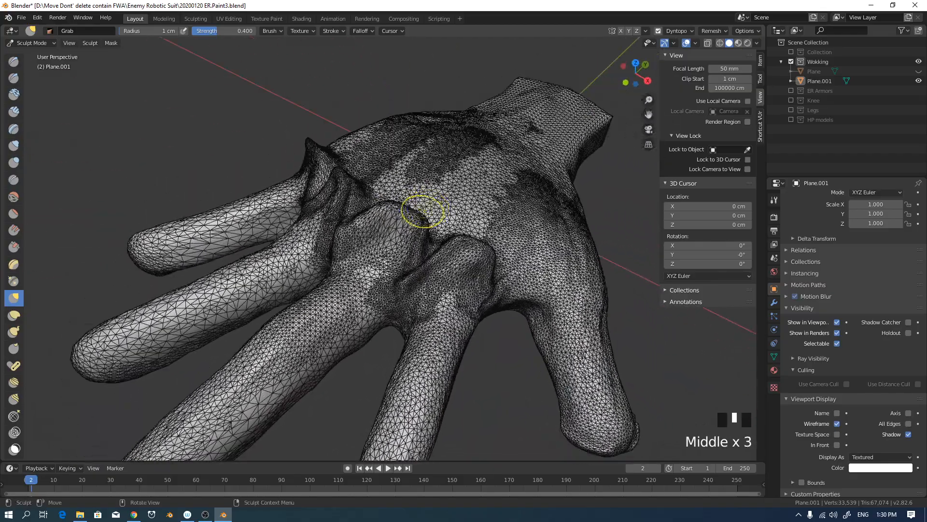
pyautogui.press('space')
pyautogui.press('f')
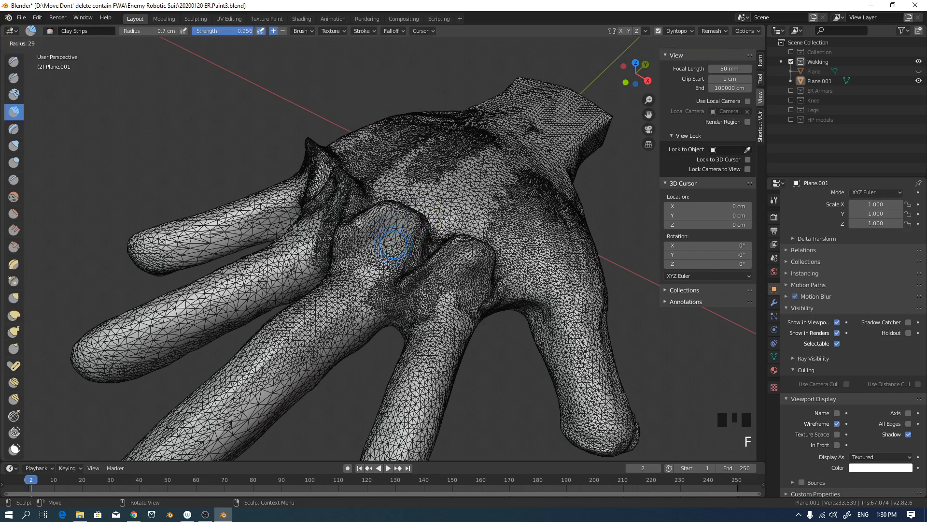
pyautogui.press('f')
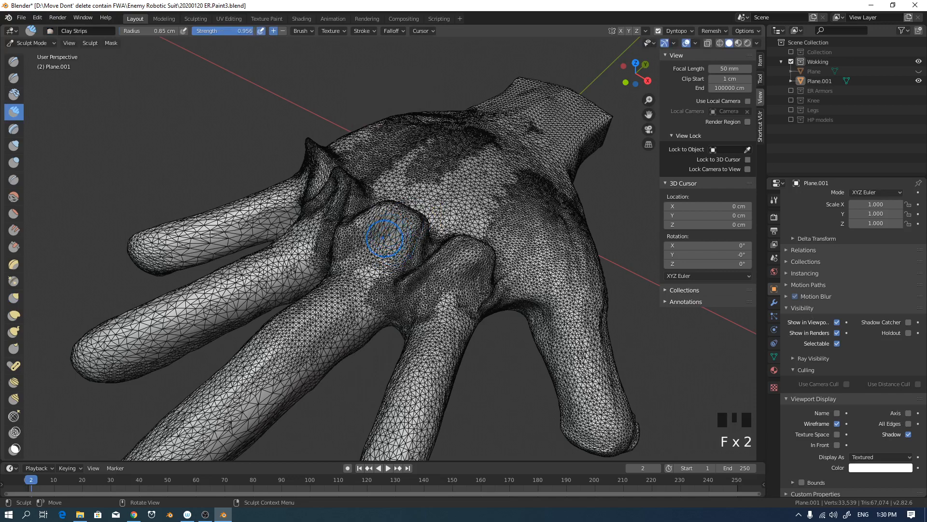
pyautogui.moveTo(386, 234); pyautogui.dragTo(3, 119, button='middle')
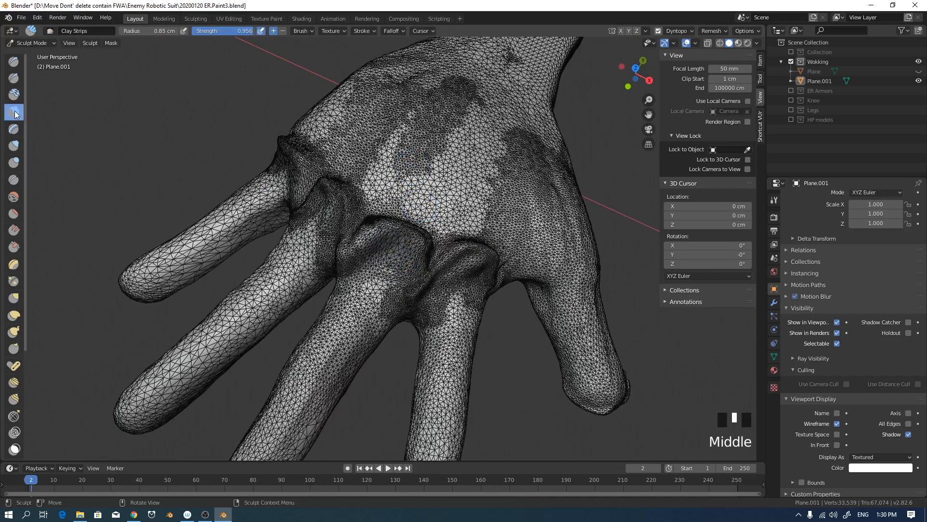
pyautogui.moveTo(449, 205); pyautogui.dragTo(440, 268, button='middle')
pyautogui.moveTo(409, 249); pyautogui.dragTo(437, 258)
pyautogui.moveTo(433, 261); pyautogui.dragTo(454, 253, button='middle')
pyautogui.moveTo(451, 249); pyautogui.dragTo(481, 258)
pyautogui.moveTo(374, 216)
pyautogui.mouseDown()
pyautogui.moveTo(338, 222)
pyautogui.moveTo(275, 169)
pyautogui.moveTo(294, 191)
pyautogui.mouseUp()
# Add Clay Strips strokes on the back of the hand behind the index finger's knuckle ridge.
pyautogui.moveTo(318, 207)
pyautogui.mouseDown(button='middle')
pyautogui.moveTo(326, 193)
pyautogui.moveTo(425, 178)
pyautogui.moveTo(558, 128)
pyautogui.moveTo(512, 145)
pyautogui.mouseUp(button='middle')
pyautogui.moveTo(503, 155); pyautogui.dragTo(463, 181, button='middle')
pyautogui.moveTo(310, 265); pyautogui.dragTo(309, 276)
pyautogui.moveTo(308, 276)
pyautogui.mouseDown()
pyautogui.moveTo(293, 277)
pyautogui.moveTo(309, 272)
pyautogui.moveTo(314, 232)
pyautogui.mouseUp()
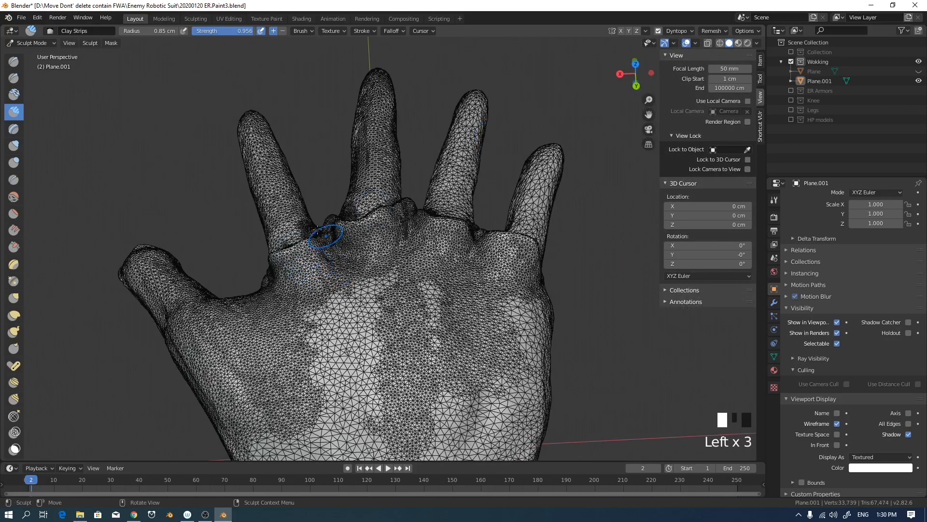
# Hide the wireframe, switch to the Crease brush at 0.57 cm radius and stroke along the groove between the ring and middle finger ridges.
pyautogui.moveTo(314, 232)
pyautogui.mouseDown(button='middle')
pyautogui.moveTo(473, 221)
pyautogui.moveTo(408, 189)
pyautogui.moveTo(393, 227)
pyautogui.moveTo(355, 248)
pyautogui.mouseUp(button='middle')
pyautogui.press('q')
pyautogui.click(421, 223)
pyautogui.hotkey('shift', 'c')
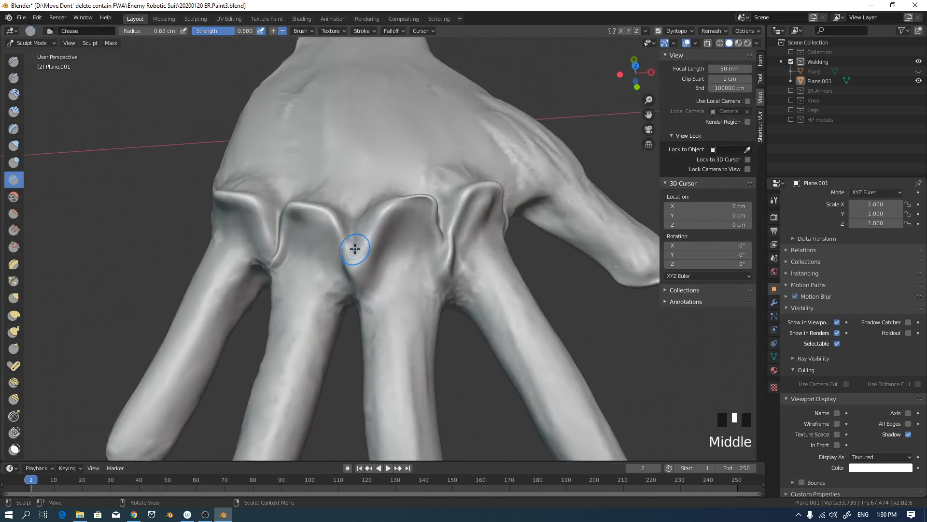
pyautogui.press('f')
pyautogui.click(367, 248)
pyautogui.moveTo(353, 226); pyautogui.dragTo(353, 228)
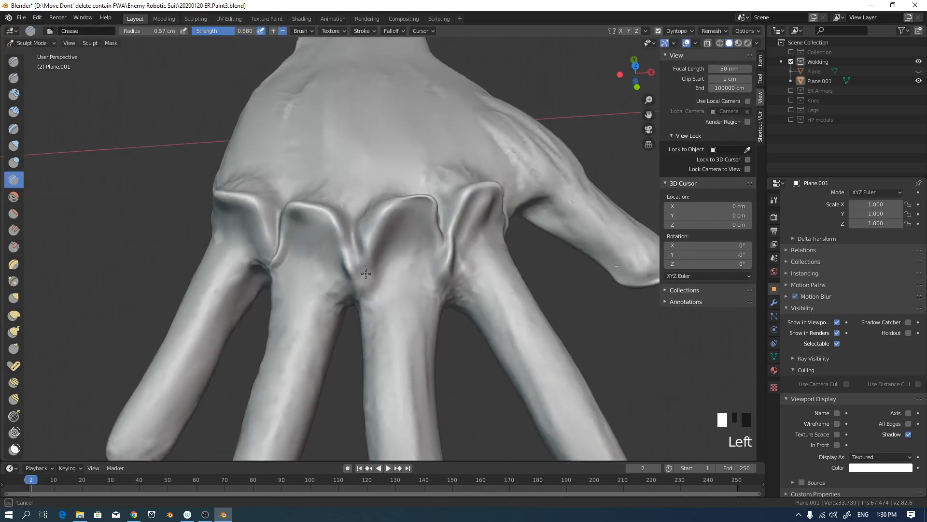
# Sharpen the facing edges of the middle and index finger knuckle ridges down to their web with inverted Crease strokes.
pyautogui.moveTo(351, 245); pyautogui.dragTo(405, 279, button='middle')
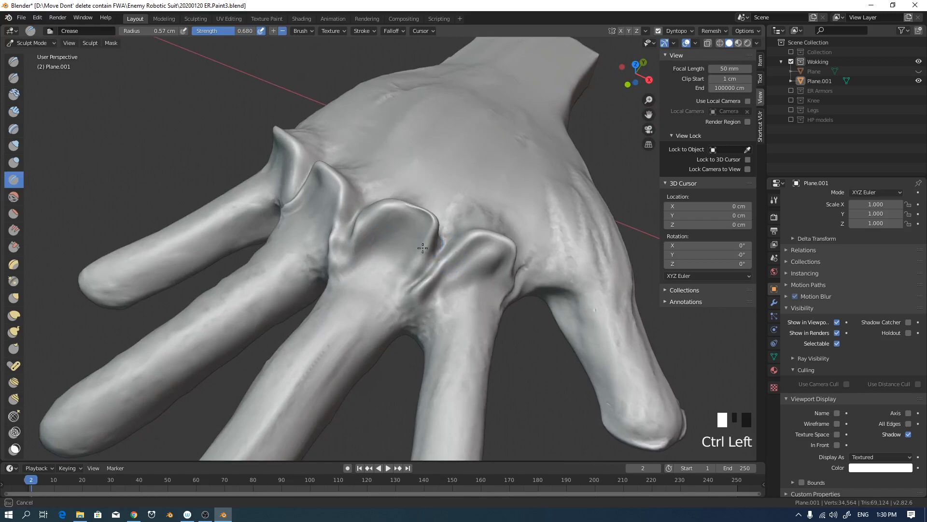
pyautogui.moveTo(426, 235); pyautogui.dragTo(419, 237, button='middle')
pyautogui.keyDown('ctrl'); pyautogui.moveTo(421, 238); pyautogui.dragTo(408, 286); pyautogui.keyUp('ctrl')
pyautogui.moveTo(408, 294); pyautogui.dragTo(408, 289, button='middle')
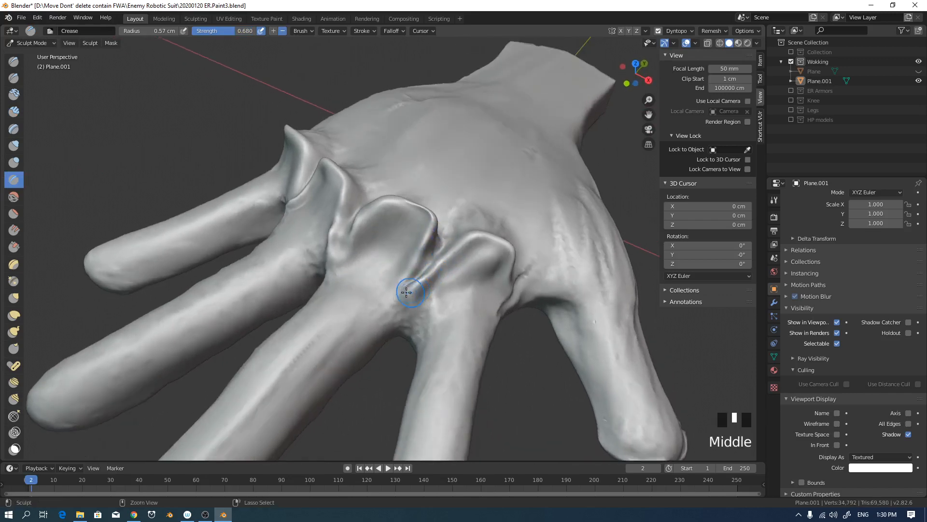
pyautogui.keyDown('ctrl'); pyautogui.moveTo(470, 266); pyautogui.dragTo(420, 288); pyautogui.keyUp('ctrl')
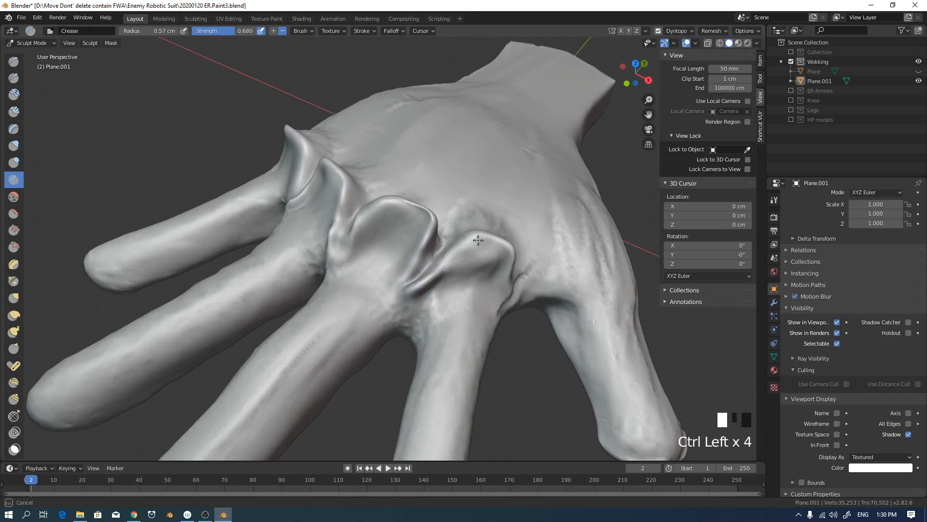
pyautogui.keyDown('ctrl'); pyautogui.moveTo(478, 240); pyautogui.dragTo(480, 242); pyautogui.keyUp('ctrl')
# Extend the index finger's raised ridge down its thumb side to the finger base with inverted Crease strokes.
pyautogui.moveTo(481, 241); pyautogui.dragTo(457, 251, button='middle')
pyautogui.keyDown('ctrl'); pyautogui.moveTo(486, 273); pyautogui.dragTo(464, 327); pyautogui.keyUp('ctrl')
pyautogui.moveTo(440, 295); pyautogui.dragTo(445, 305, button='middle')
pyautogui.keyDown('ctrl'); pyautogui.moveTo(444, 305); pyautogui.dragTo(424, 342); pyautogui.keyUp('ctrl')
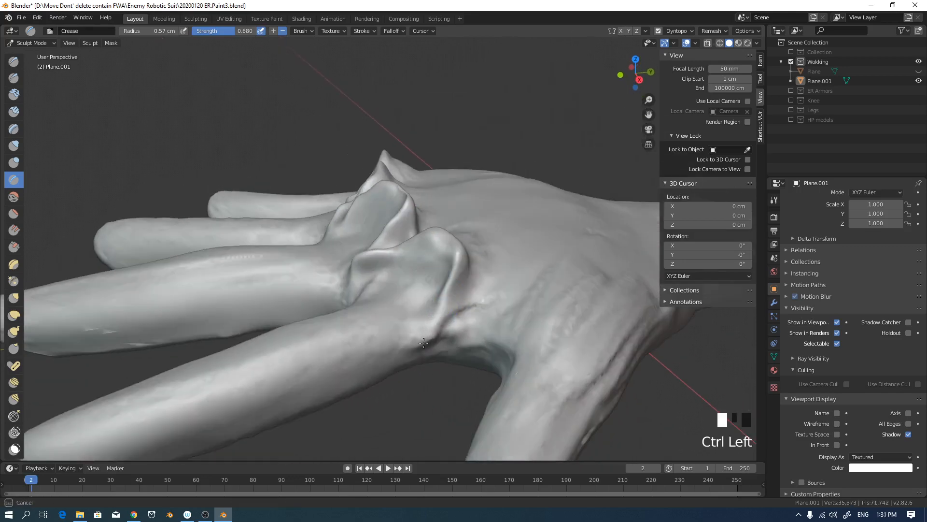
# Touch up the ridge junction between the middle and index fingers with Crease and smooth the area above their web.
pyautogui.moveTo(427, 288); pyautogui.dragTo(451, 257, button='middle')
pyautogui.keyDown('ctrl'); pyautogui.moveTo(446, 250); pyautogui.dragTo(448, 246); pyautogui.keyUp('ctrl')
pyautogui.moveTo(448, 246); pyautogui.dragTo(435, 261, button='middle')
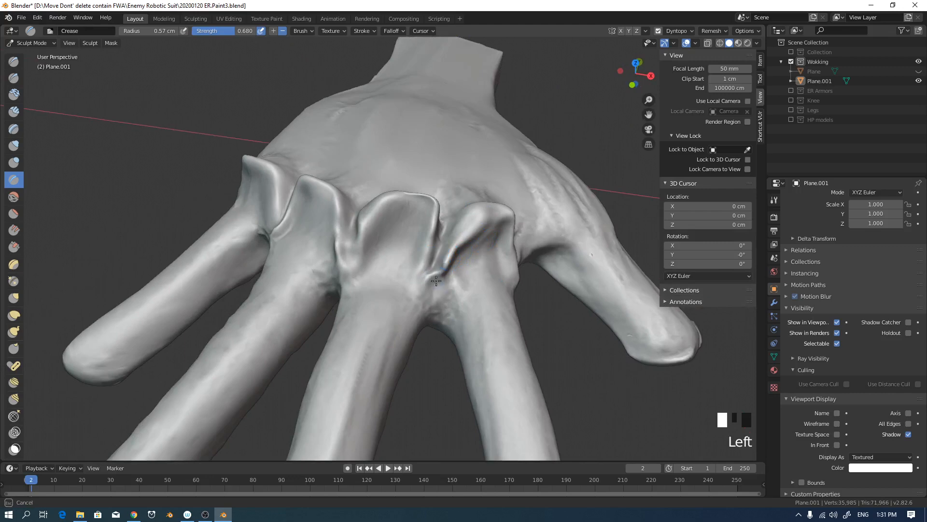
pyautogui.keyDown('shift'); pyautogui.moveTo(436, 281); pyautogui.dragTo(444, 264); pyautogui.keyUp('shift')
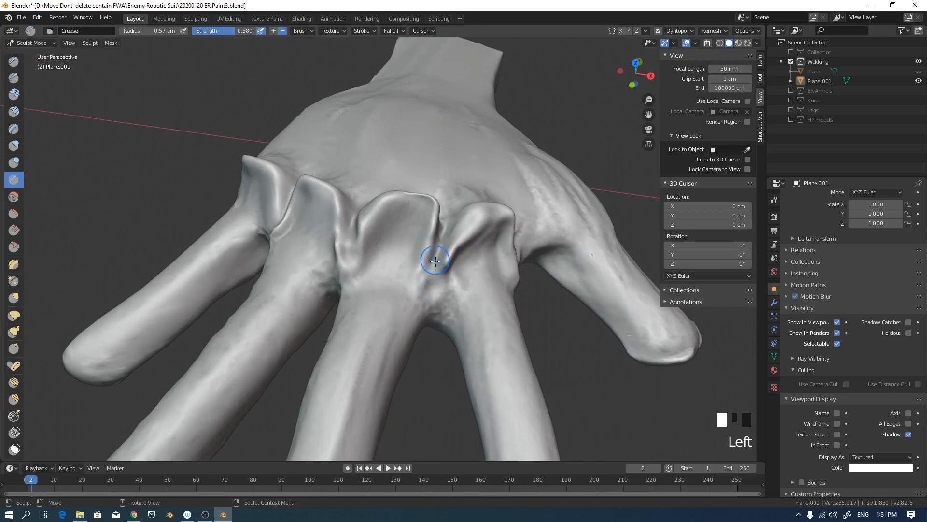
# Redefine the lower edge of the index finger's ridge beside the middle finger with inverted Crease strokes.
pyautogui.moveTo(435, 261); pyautogui.dragTo(415, 291, button='middle')
pyautogui.moveTo(462, 221); pyautogui.dragTo(483, 247, button='middle')
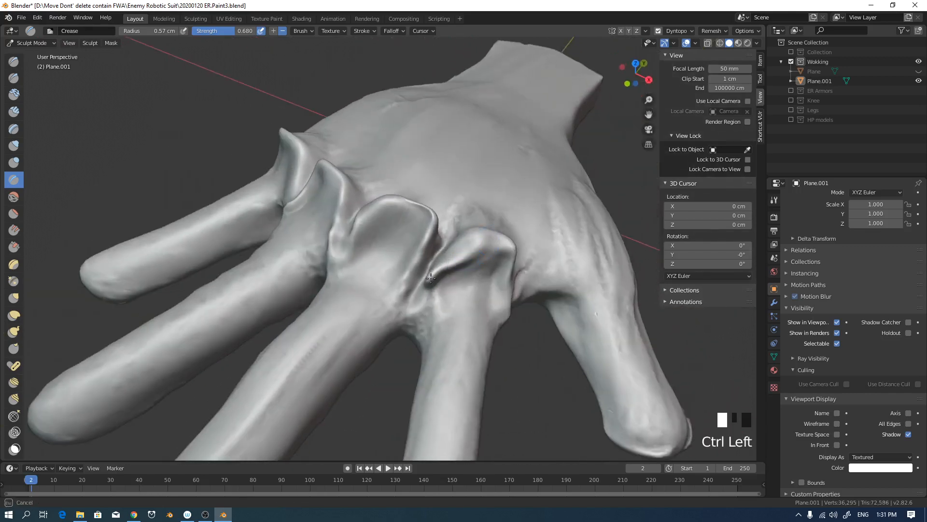
pyautogui.moveTo(425, 290); pyautogui.dragTo(448, 257, button='middle')
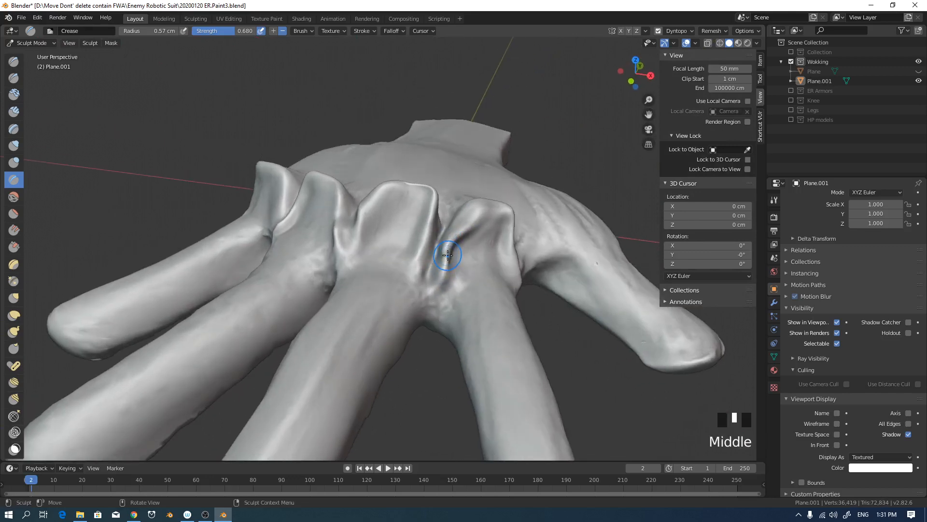
# Reshape the index finger's knuckle ridge and its thumb-side edge with the Grab brush at a 1 cm radius.
pyautogui.press('f')
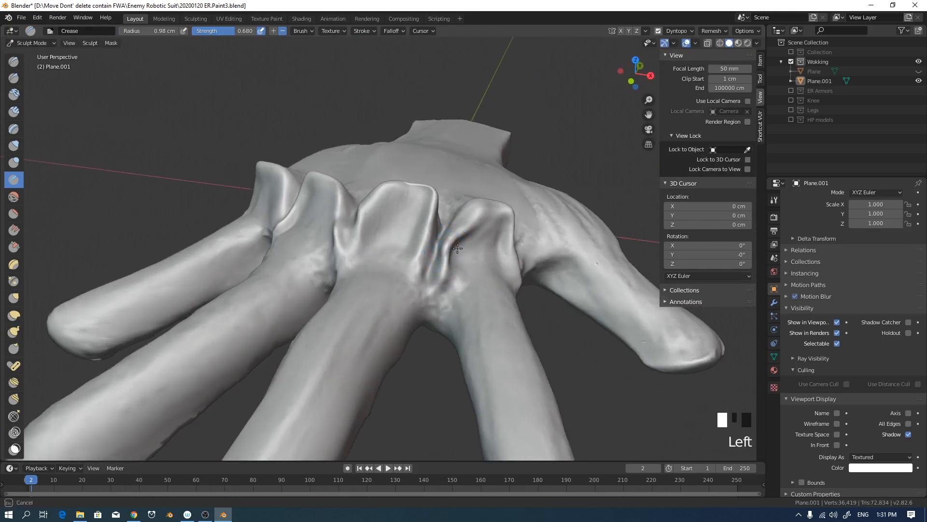
pyautogui.press('g')
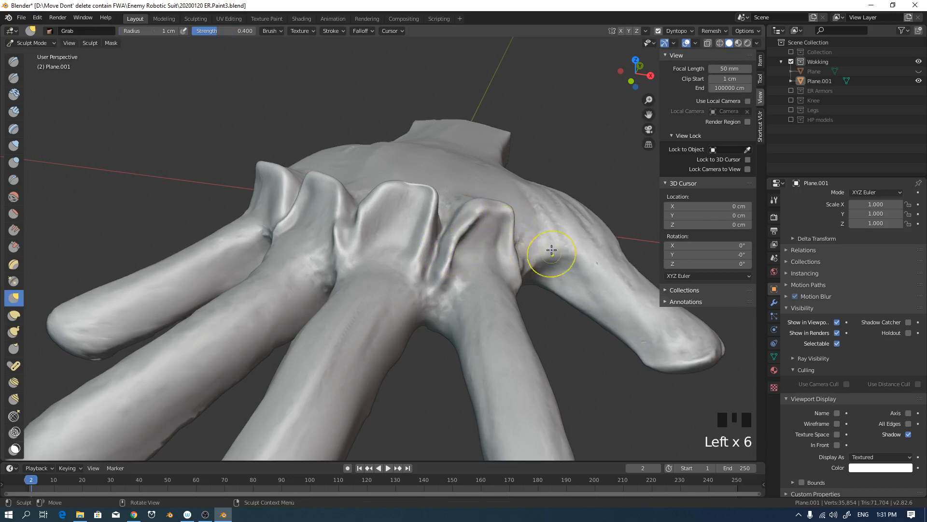
pyautogui.moveTo(551, 249); pyautogui.dragTo(458, 291, button='middle')
pyautogui.moveTo(459, 334)
pyautogui.mouseDown()
pyautogui.moveTo(454, 341)
pyautogui.moveTo(472, 338)
pyautogui.mouseUp()
pyautogui.moveTo(469, 333); pyautogui.dragTo(459, 332, button='middle')
pyautogui.moveTo(456, 324); pyautogui.dragTo(479, 303)
pyautogui.moveTo(479, 302)
pyautogui.mouseDown(button='middle')
pyautogui.moveTo(422, 269)
pyautogui.moveTo(379, 288)
pyautogui.mouseUp(button='middle')
pyautogui.moveTo(357, 295)
pyautogui.mouseDown()
pyautogui.moveTo(349, 300)
pyautogui.moveTo(362, 306)
pyautogui.mouseUp()
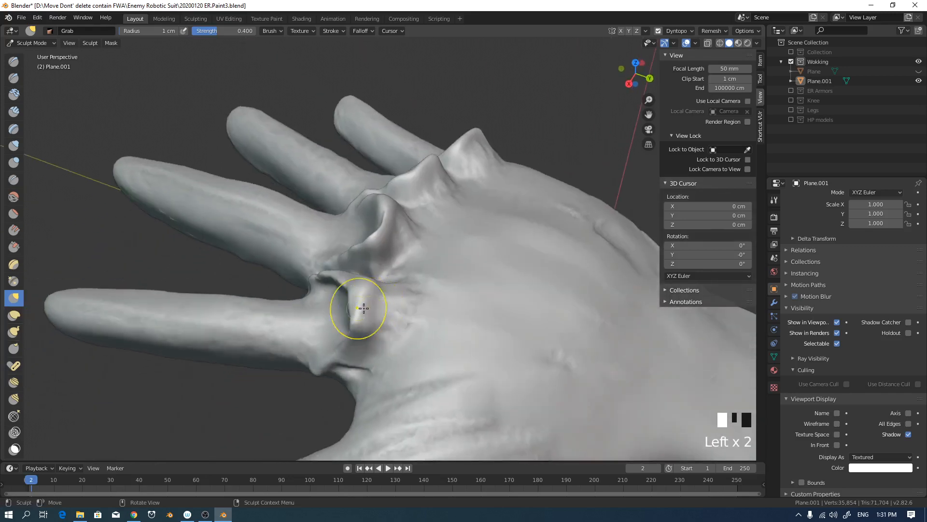
pyautogui.moveTo(362, 306)
pyautogui.mouseDown(button='middle')
pyautogui.moveTo(459, 262)
pyautogui.moveTo(424, 284)
pyautogui.mouseUp(button='middle')
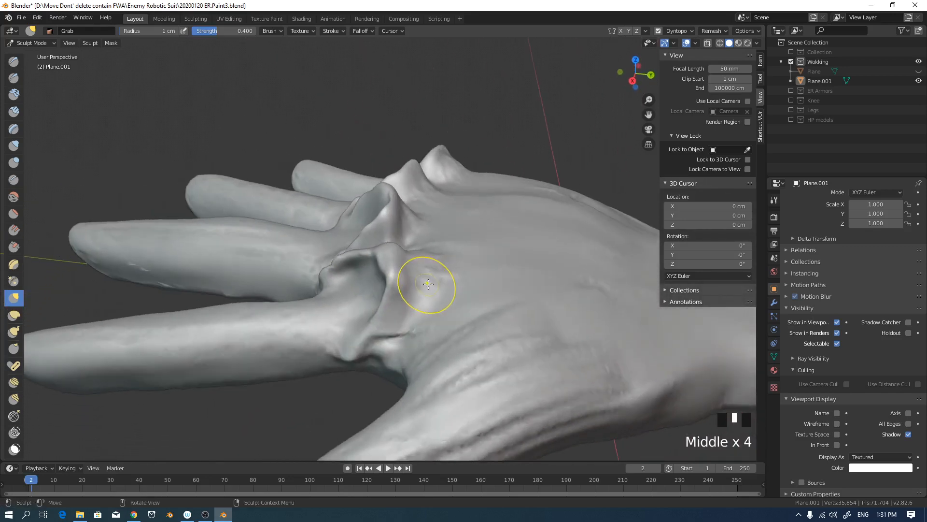
# Build up the thumb-side back of the index finger's knuckle ridge with Clay Strips at a 0.53 cm radius.
pyautogui.press('space')
pyautogui.press('f')
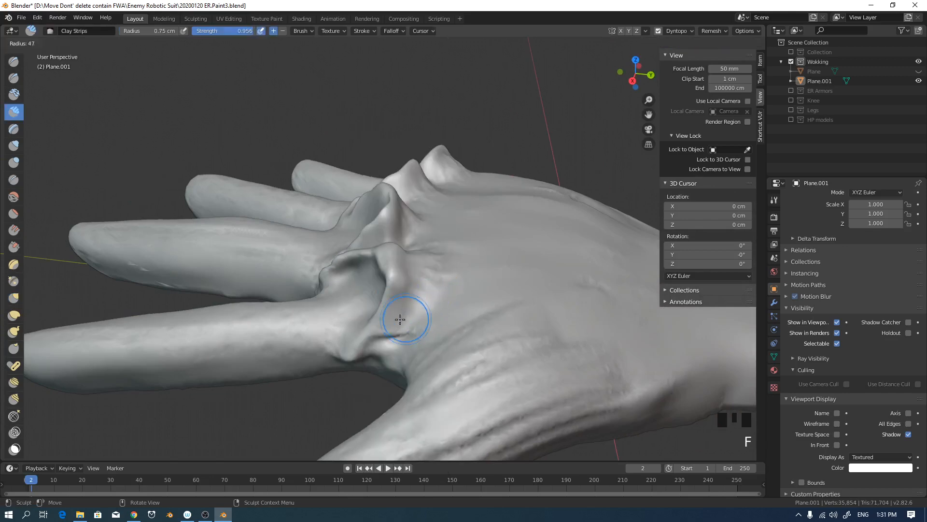
pyautogui.click(396, 320)
pyautogui.moveTo(404, 312); pyautogui.dragTo(420, 302)
pyautogui.moveTo(389, 330)
pyautogui.mouseDown()
pyautogui.moveTo(394, 344)
pyautogui.moveTo(380, 341)
pyautogui.mouseUp()
pyautogui.moveTo(376, 339); pyautogui.dragTo(404, 314, button='middle')
pyautogui.moveTo(407, 317)
pyautogui.mouseDown()
pyautogui.moveTo(430, 334)
pyautogui.moveTo(416, 338)
pyautogui.mouseUp()
pyautogui.moveTo(414, 333); pyautogui.dragTo(441, 294)
# Blend the index knuckle ridge into the back of the hand with wrinkle-like Clay Strips strokes.
pyautogui.moveTo(452, 276); pyautogui.dragTo(379, 288, button='middle')
pyautogui.moveTo(314, 292); pyautogui.dragTo(345, 292, button='middle')
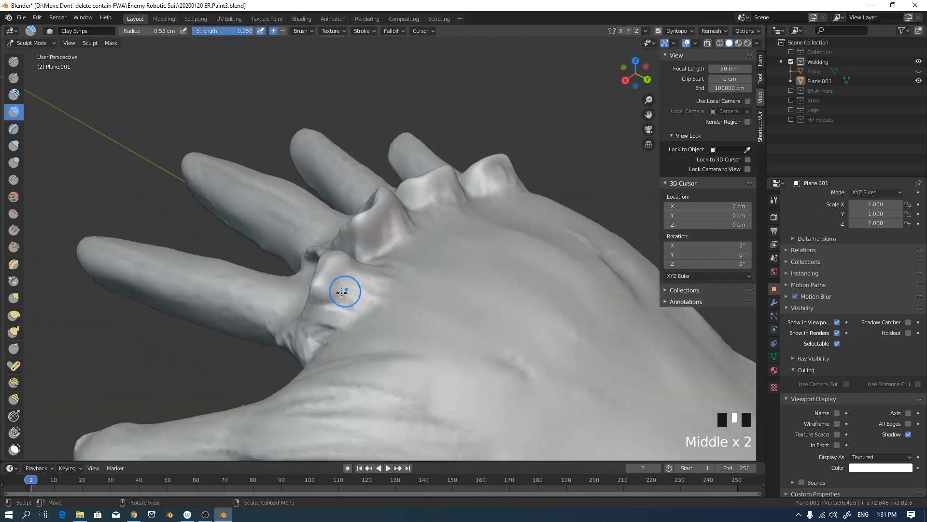
pyautogui.moveTo(339, 308); pyautogui.dragTo(320, 333)
pyautogui.moveTo(354, 302); pyautogui.dragTo(292, 311, button='middle')
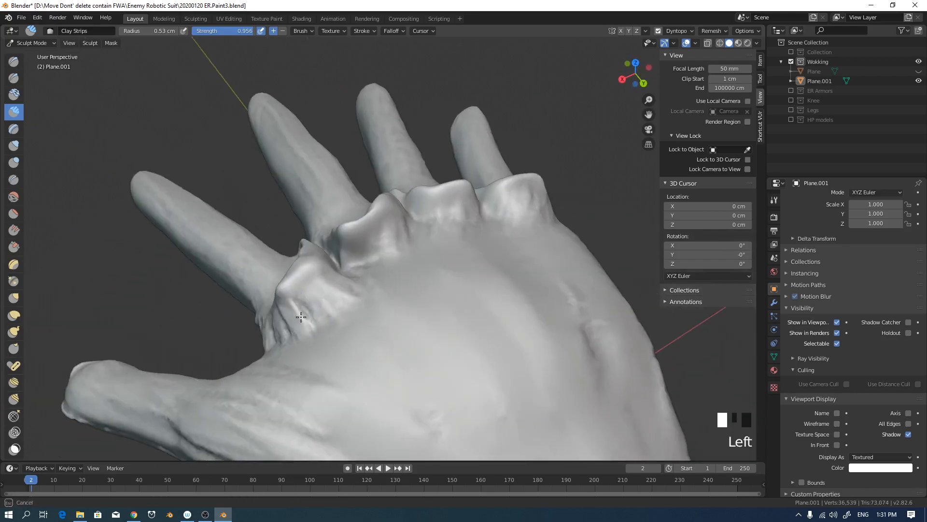
pyautogui.moveTo(301, 317)
pyautogui.mouseDown()
pyautogui.moveTo(319, 314)
pyautogui.moveTo(323, 301)
pyautogui.mouseUp()
pyautogui.moveTo(333, 291); pyautogui.dragTo(302, 319, button='middle')
pyautogui.moveTo(288, 285)
pyautogui.mouseDown()
pyautogui.moveTo(289, 304)
pyautogui.moveTo(320, 296)
pyautogui.moveTo(310, 276)
pyautogui.mouseUp()
pyautogui.moveTo(310, 270); pyautogui.dragTo(307, 304, button='middle')
pyautogui.moveTo(300, 281)
pyautogui.mouseDown()
pyautogui.moveTo(305, 262)
pyautogui.moveTo(325, 283)
pyautogui.mouseUp()
pyautogui.moveTo(328, 286); pyautogui.dragTo(305, 269, button='middle')
pyautogui.moveTo(323, 277); pyautogui.dragTo(312, 270, button='middle')
# Lay Clay Strips wrinkles from the middle finger's knuckle ridge onto the back of the hand.
pyautogui.moveTo(357, 257); pyautogui.dragTo(325, 284)
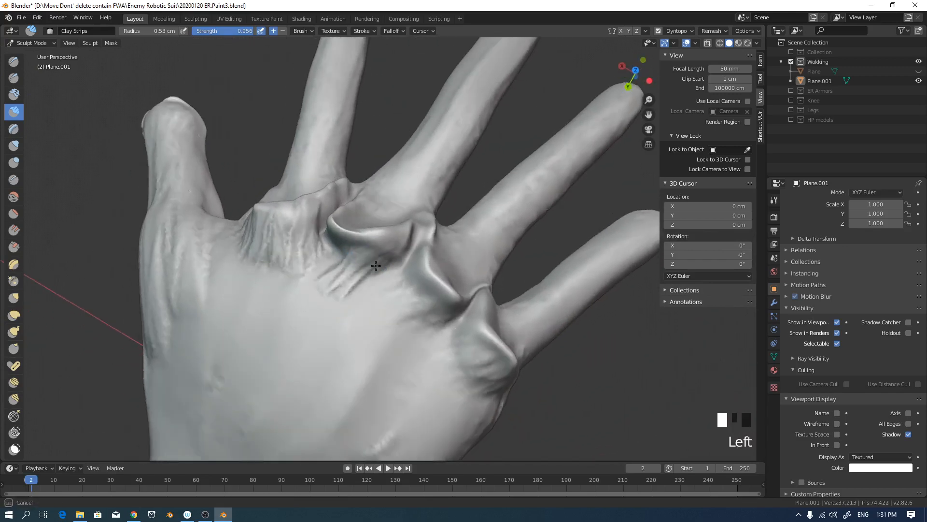
pyautogui.moveTo(376, 266); pyautogui.dragTo(357, 288)
pyautogui.moveTo(334, 281); pyautogui.dragTo(370, 264, button='middle')
pyautogui.moveTo(367, 256)
pyautogui.mouseDown()
pyautogui.moveTo(363, 269)
pyautogui.moveTo(357, 260)
pyautogui.moveTo(389, 250)
pyautogui.mouseUp()
pyautogui.moveTo(389, 251); pyautogui.dragTo(368, 269, button='middle')
pyautogui.moveTo(368, 269)
pyautogui.mouseDown()
pyautogui.moveTo(361, 287)
pyautogui.moveTo(390, 277)
pyautogui.mouseUp()
# Add matching Clay Strips wrinkles behind the ring and little finger knuckle ridges.
pyautogui.moveTo(446, 237)
pyautogui.mouseDown()
pyautogui.moveTo(445, 259)
pyautogui.moveTo(456, 242)
pyautogui.mouseUp()
pyautogui.moveTo(465, 226)
pyautogui.mouseDown()
pyautogui.moveTo(473, 245)
pyautogui.moveTo(440, 243)
pyautogui.moveTo(446, 229)
pyautogui.moveTo(459, 273)
pyautogui.moveTo(432, 242)
pyautogui.moveTo(420, 244)
pyautogui.moveTo(435, 213)
pyautogui.mouseUp()
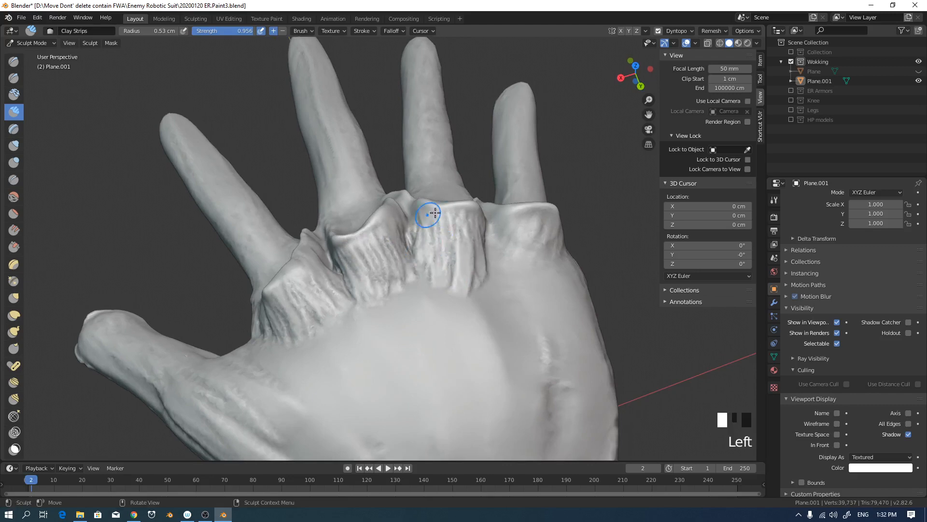
pyautogui.moveTo(435, 212); pyautogui.dragTo(464, 245, button='middle')
pyautogui.moveTo(464, 244)
pyautogui.mouseDown()
pyautogui.moveTo(458, 306)
pyautogui.moveTo(437, 306)
pyautogui.moveTo(448, 290)
pyautogui.mouseUp()
pyautogui.moveTo(525, 269)
pyautogui.mouseDown()
pyautogui.moveTo(525, 257)
pyautogui.moveTo(502, 260)
pyautogui.moveTo(539, 292)
pyautogui.moveTo(524, 337)
pyautogui.moveTo(506, 323)
pyautogui.mouseUp()
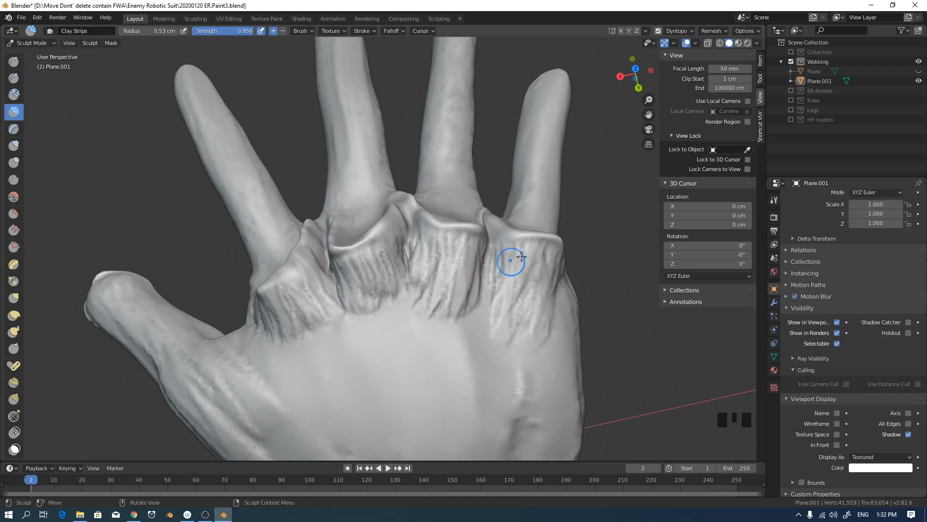
# Carve a hollow into the front of the little finger's knuckle ridge with inverted Clay Strips strokes.
pyautogui.moveTo(511, 262); pyautogui.dragTo(476, 265, button='middle')
pyautogui.moveTo(319, 240)
pyautogui.mouseDown(button='middle')
pyautogui.moveTo(584, 179)
pyautogui.moveTo(488, 182)
pyautogui.mouseUp(button='middle')
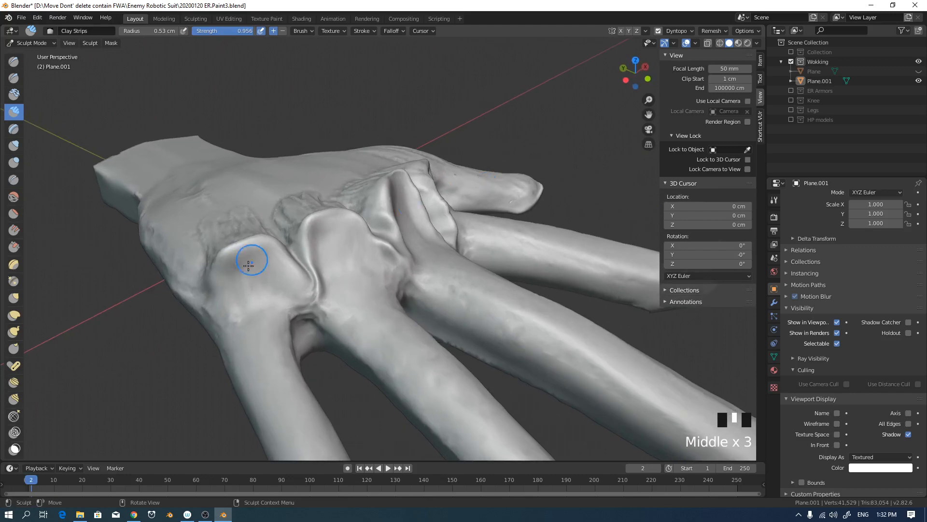
pyautogui.keyDown('ctrl'); pyautogui.moveTo(244, 265); pyautogui.dragTo(245, 275); pyautogui.keyUp('ctrl')
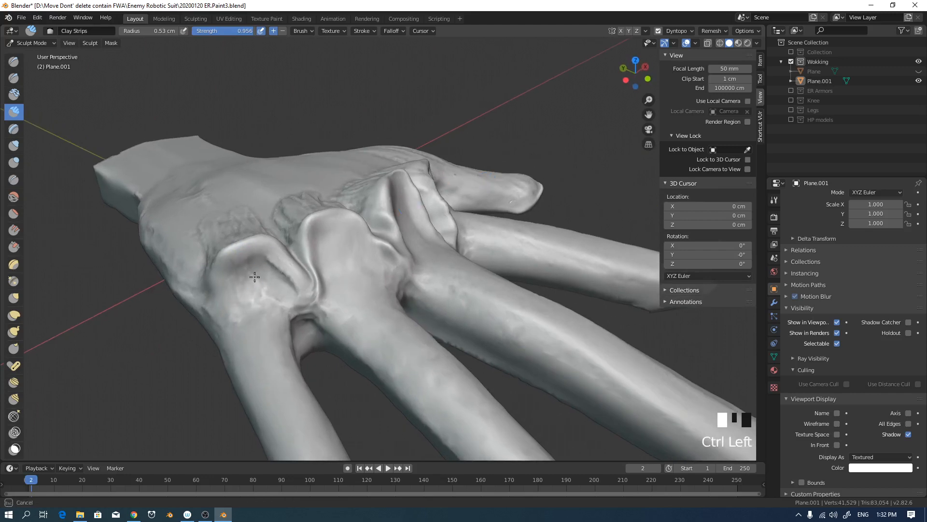
pyautogui.moveTo(254, 277); pyautogui.dragTo(265, 273, button='middle')
# Define the outer edge of the little finger's knuckle ridge with inverted Crease strokes at a 0.66 cm radius.
pyautogui.press('f')
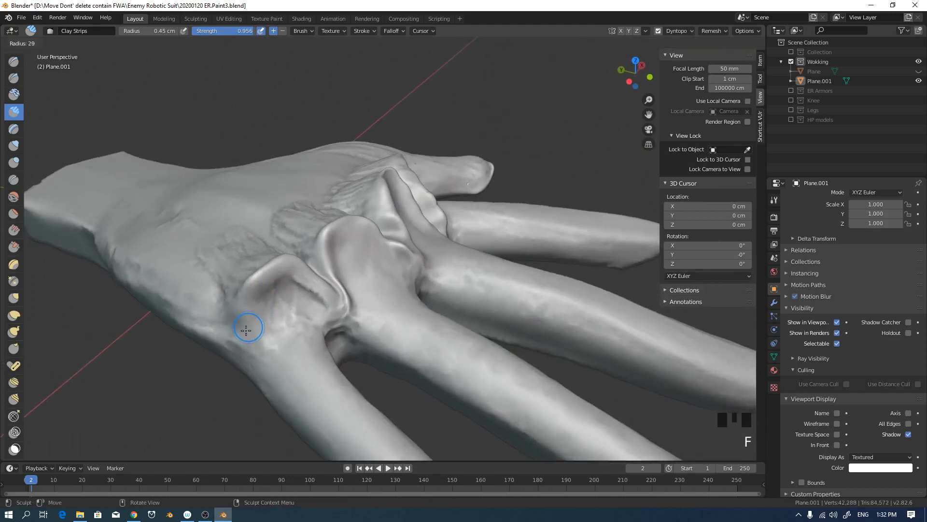
pyautogui.hotkey('shift', 'c')
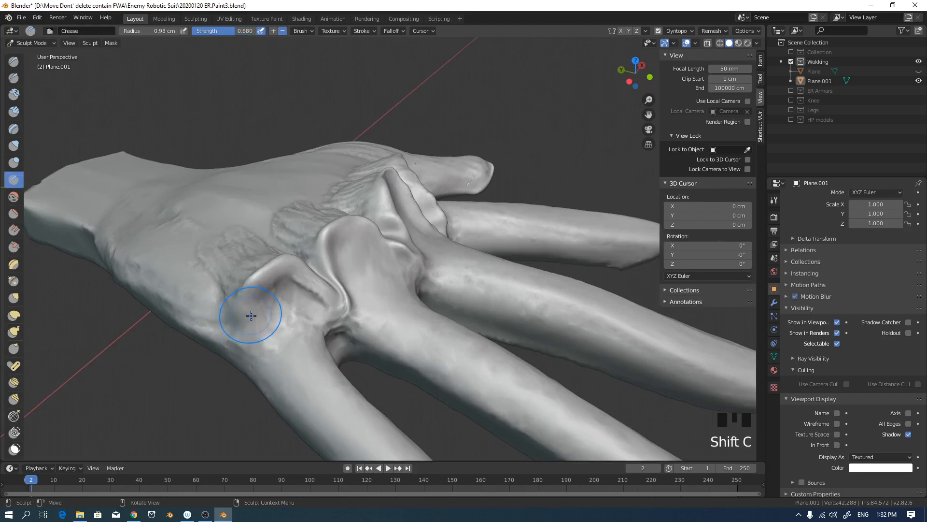
pyautogui.press('f')
pyautogui.click(241, 316)
pyautogui.moveTo(244, 302)
pyautogui.keyDown('ctrl'); pyautogui.mouseDown()
pyautogui.moveTo(292, 375)
pyautogui.moveTo(259, 360)
pyautogui.mouseUp(); pyautogui.keyUp('ctrl')
pyautogui.moveTo(258, 282); pyautogui.dragTo(253, 269, button='middle')
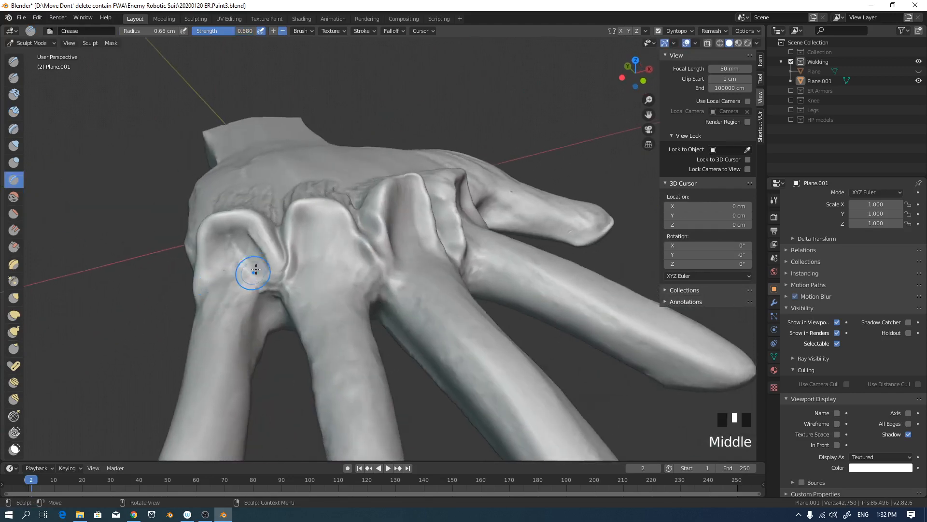
# Sharpen the little finger's ridge along its upper rim and down its outer side with inverted Crease strokes.
pyautogui.keyDown('ctrl'); pyautogui.moveTo(252, 269); pyautogui.dragTo(265, 239); pyautogui.keyUp('ctrl')
pyautogui.moveTo(247, 221); pyautogui.dragTo(248, 248, button='middle')
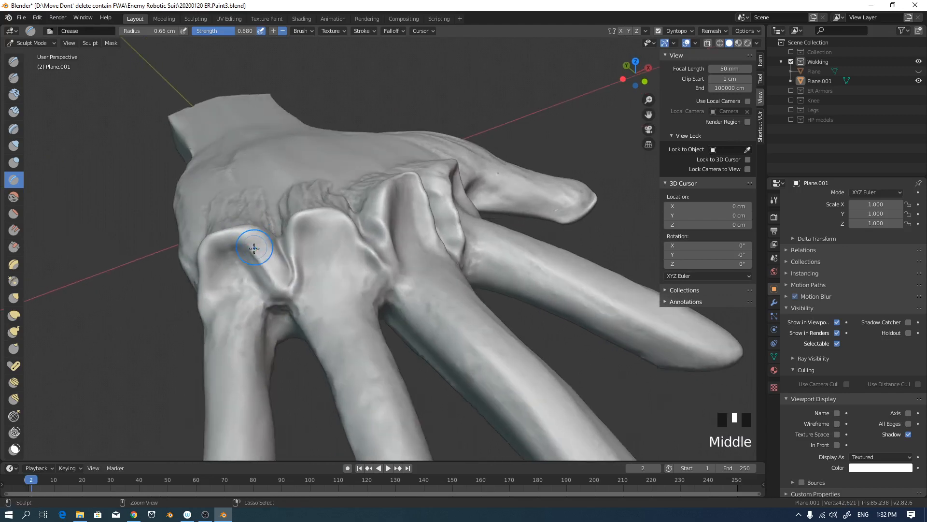
pyautogui.keyDown('ctrl'); pyautogui.moveTo(248, 248); pyautogui.dragTo(261, 251); pyautogui.keyUp('ctrl')
pyautogui.keyDown('ctrl'); pyautogui.moveTo(256, 255); pyautogui.dragTo(263, 253); pyautogui.keyUp('ctrl')
pyautogui.moveTo(263, 252); pyautogui.dragTo(244, 271, button='middle')
pyautogui.keyDown('ctrl'); pyautogui.moveTo(244, 271); pyautogui.dragTo(248, 318); pyautogui.keyUp('ctrl')
pyautogui.moveTo(248, 317); pyautogui.dragTo(275, 263, button='middle')
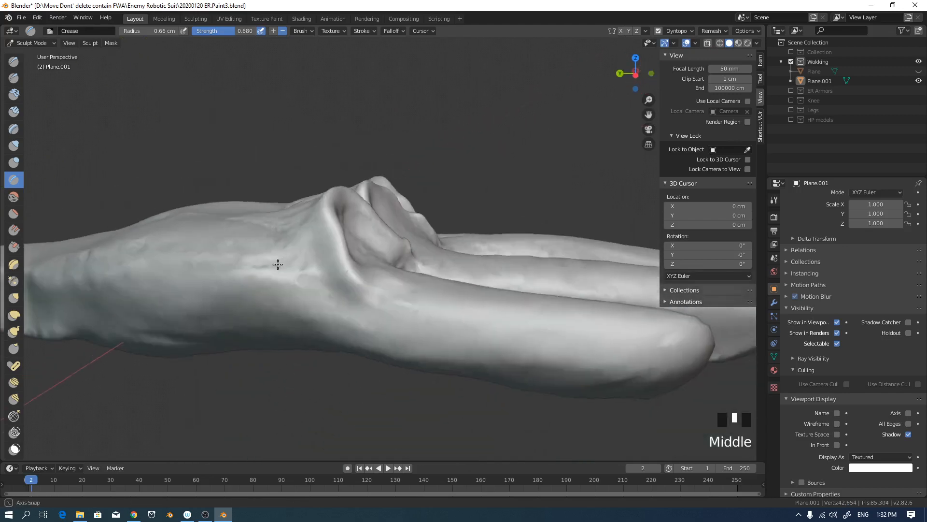
pyautogui.keyDown('ctrl'); pyautogui.moveTo(337, 277); pyautogui.dragTo(337, 302); pyautogui.keyUp('ctrl')
pyautogui.moveTo(338, 302)
pyautogui.mouseDown(button='middle')
pyautogui.moveTo(351, 260)
pyautogui.moveTo(373, 275)
pyautogui.mouseUp(button='middle')
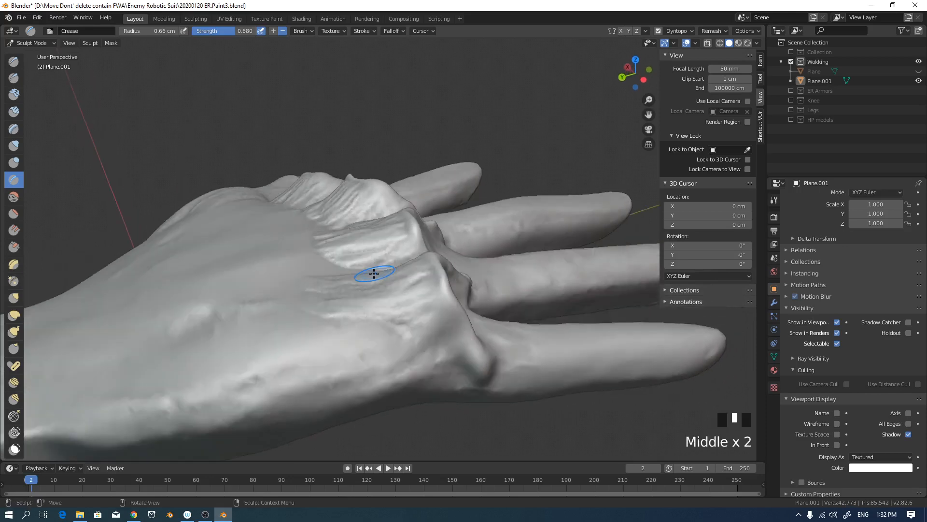
# Add Clay Strips wrinkles behind the little finger's ridge along the hand's outer side at a 0.53 cm radius.
pyautogui.press('space')
pyautogui.click(338, 204)
pyautogui.press('f')
pyautogui.click(445, 345)
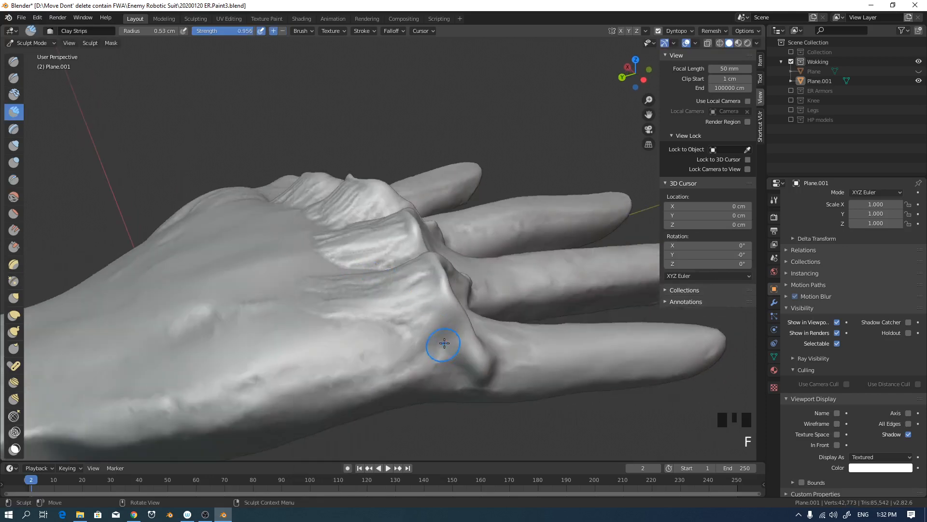
pyautogui.moveTo(441, 338)
pyautogui.mouseDown()
pyautogui.moveTo(415, 318)
pyautogui.moveTo(415, 342)
pyautogui.mouseUp()
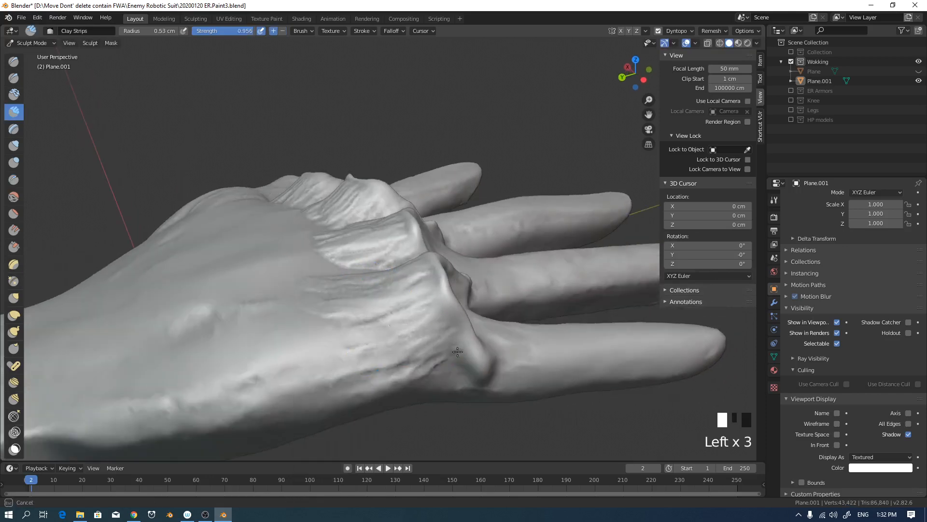
pyautogui.moveTo(444, 372)
pyautogui.mouseDown(button='middle')
pyautogui.moveTo(359, 321)
pyautogui.moveTo(323, 313)
pyautogui.moveTo(310, 256)
pyautogui.moveTo(272, 267)
pyautogui.mouseUp(button='middle')
# Shape the little finger ridge's ring-finger side down to the web with Crease strokes at a 0.62 cm radius.
pyautogui.hotkey('shift', 'c')
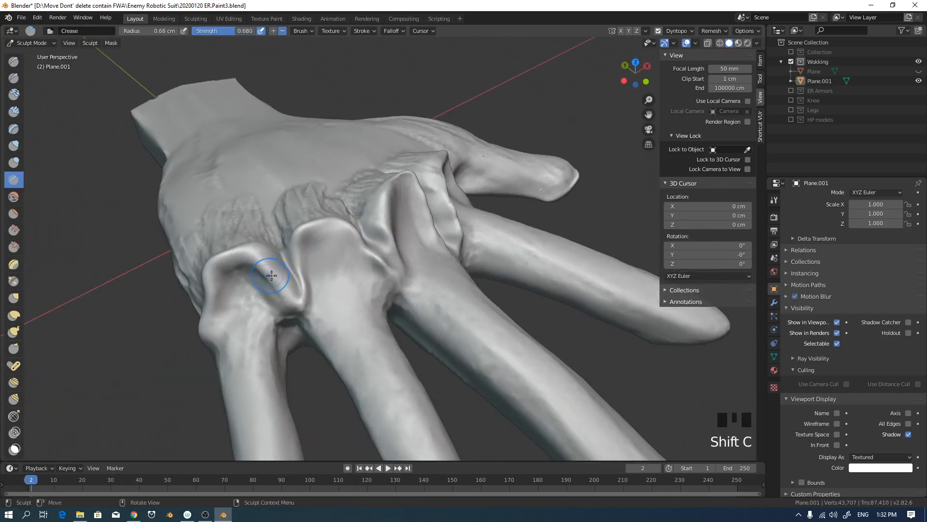
pyautogui.moveTo(283, 261)
pyautogui.mouseDown()
pyautogui.moveTo(292, 300)
pyautogui.moveTo(285, 264)
pyautogui.mouseUp()
pyautogui.moveTo(281, 252); pyautogui.dragTo(283, 257)
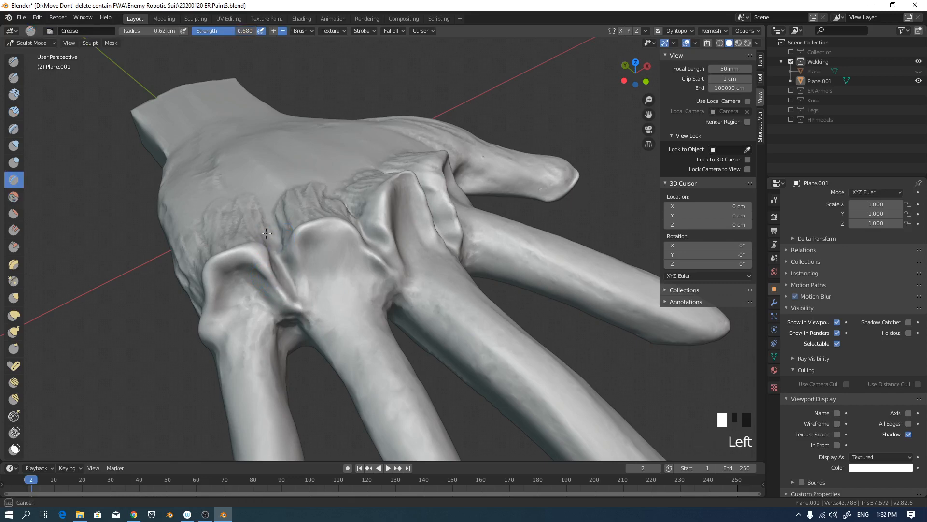
pyautogui.moveTo(298, 310); pyautogui.dragTo(290, 265, button='middle')
pyautogui.moveTo(290, 265); pyautogui.dragTo(296, 296)
pyautogui.moveTo(297, 276); pyautogui.dragTo(290, 315)
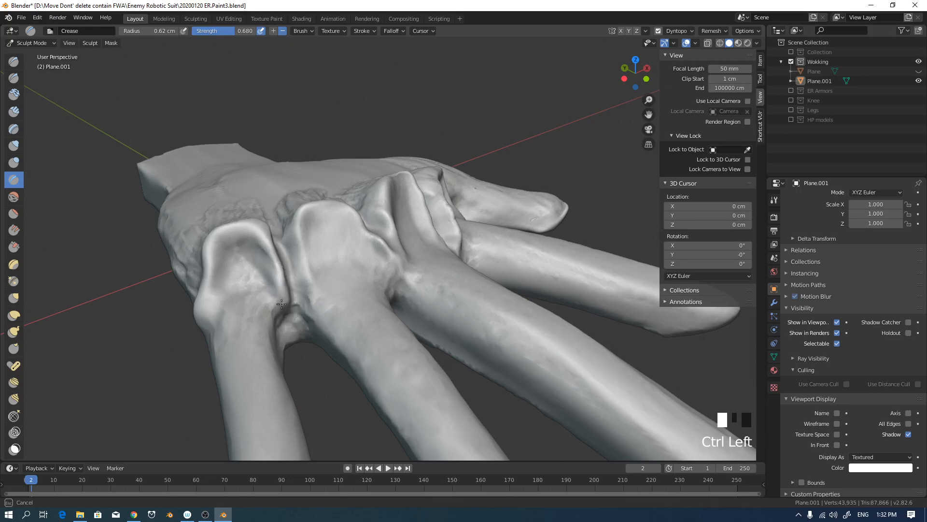
pyautogui.moveTo(282, 304); pyautogui.dragTo(258, 269, button='middle')
# Deepen the hollow inside the little finger's ridge and define its surrounding rim with Crease strokes.
pyautogui.moveTo(259, 269); pyautogui.dragTo(222, 309)
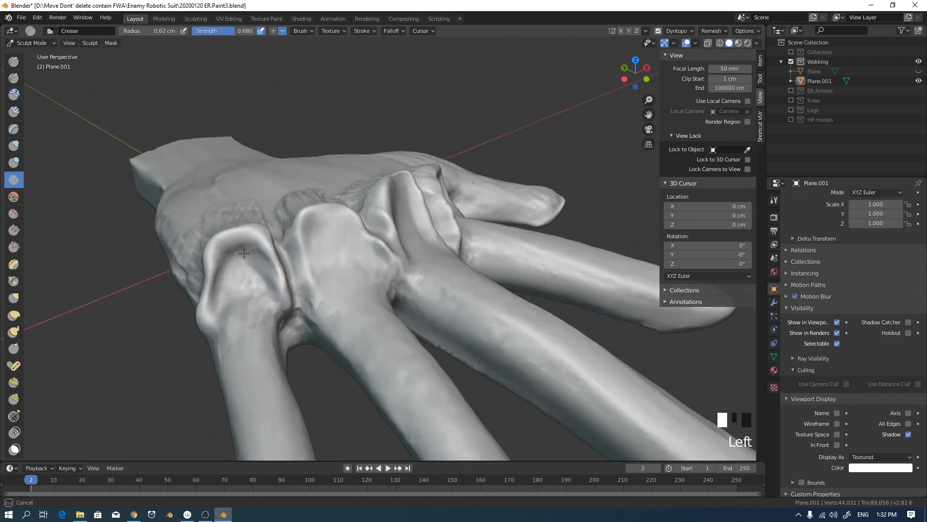
pyautogui.moveTo(241, 250); pyautogui.dragTo(273, 287)
pyautogui.moveTo(237, 244); pyautogui.dragTo(245, 250, button='middle')
pyautogui.moveTo(244, 250)
pyautogui.keyDown('ctrl'); pyautogui.mouseDown()
pyautogui.moveTo(282, 312)
pyautogui.moveTo(269, 289)
pyautogui.mouseUp(); pyautogui.keyUp('ctrl')
pyautogui.moveTo(269, 289); pyautogui.dragTo(290, 285, button='middle')
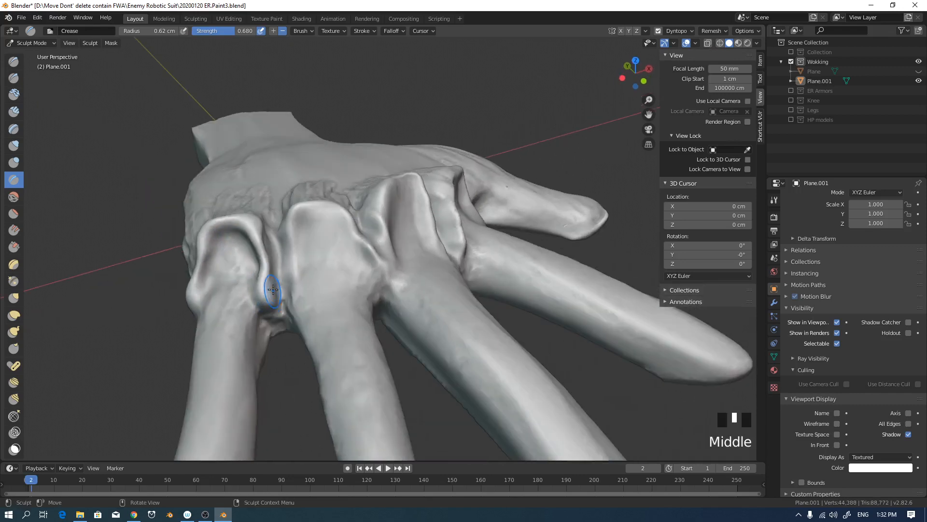
# Define the ring finger ridge's edge beside the little finger with inverted Crease strokes, undoing one stroke along the way.
pyautogui.keyDown('ctrl'); pyautogui.moveTo(290, 285); pyautogui.dragTo(289, 242); pyautogui.keyUp('ctrl')
pyautogui.keyDown('ctrl'); pyautogui.moveTo(290, 242); pyautogui.dragTo(309, 215); pyautogui.keyUp('ctrl')
pyautogui.moveTo(290, 253)
pyautogui.mouseDown(button='middle')
pyautogui.moveTo(292, 265)
pyautogui.moveTo(294, 253)
pyautogui.mouseUp(button='middle')
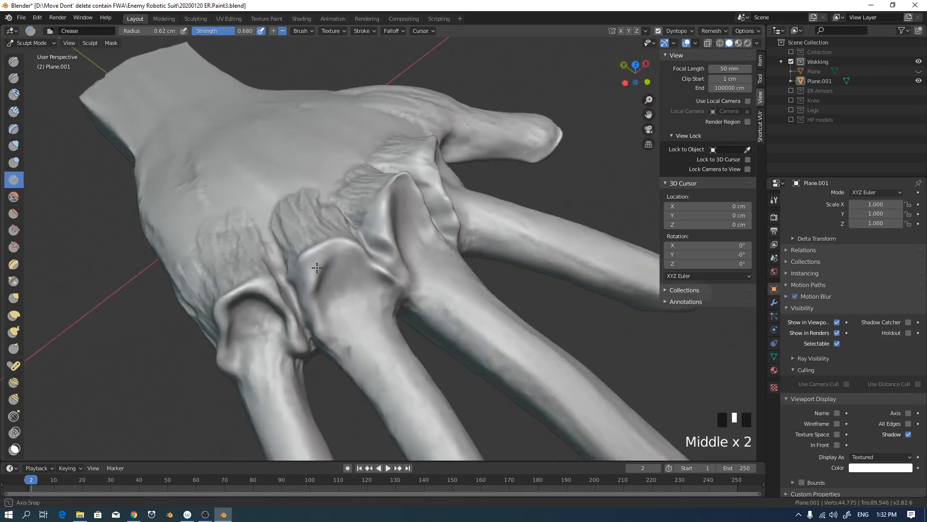
pyautogui.keyDown('ctrl'); pyautogui.moveTo(294, 252); pyautogui.dragTo(303, 259); pyautogui.keyUp('ctrl')
pyautogui.moveTo(309, 248); pyautogui.dragTo(308, 252, button='middle')
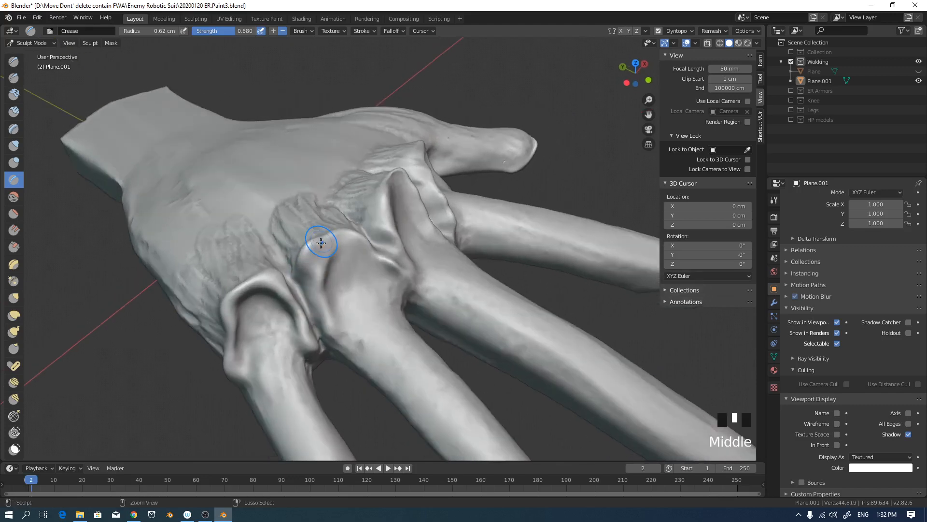
pyautogui.hotkey('ctrl', 'z')
pyautogui.keyDown('ctrl'); pyautogui.moveTo(308, 248); pyautogui.dragTo(306, 245); pyautogui.keyUp('ctrl')
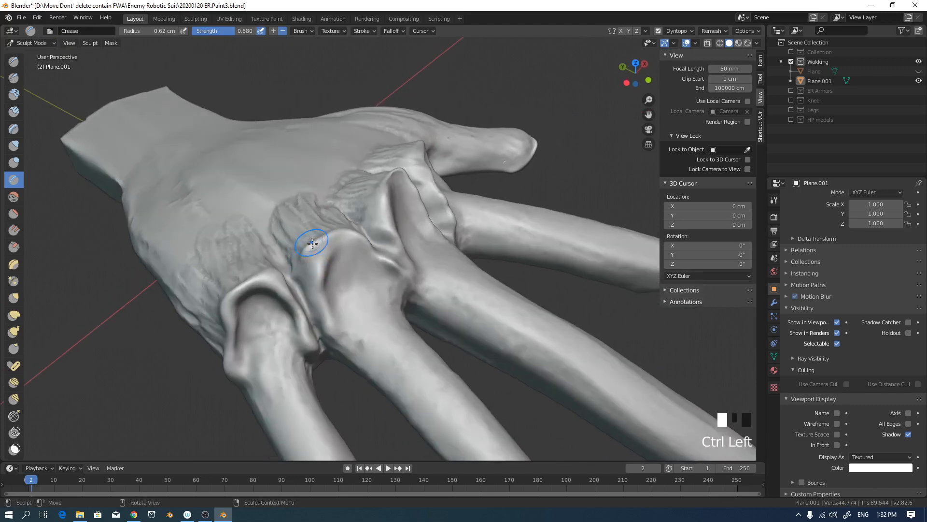
pyautogui.moveTo(306, 244); pyautogui.dragTo(321, 265, button='middle')
# Carve a hollow into the front of the ring finger's knuckle ridge with inverted Clay Strips strokes.
pyautogui.press('space')
pyautogui.press('2')
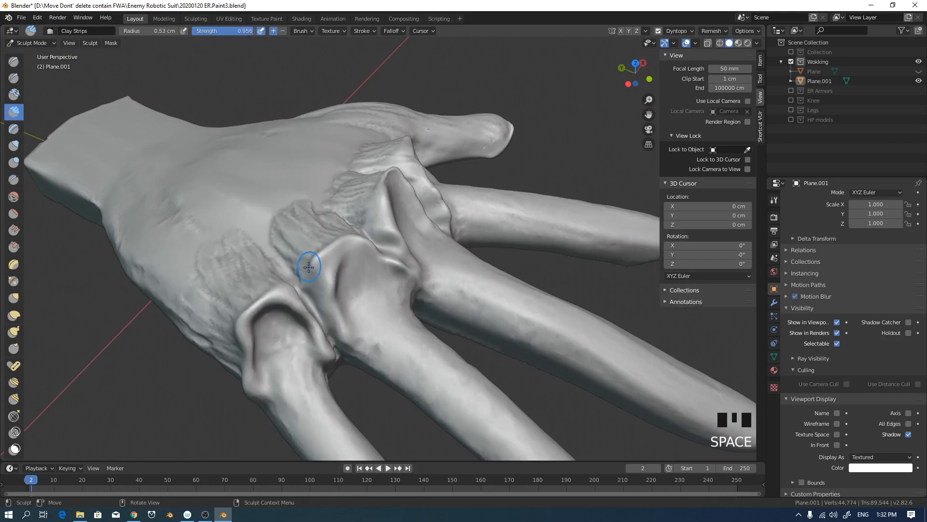
pyautogui.keyDown('ctrl'); pyautogui.moveTo(317, 264); pyautogui.dragTo(312, 282); pyautogui.keyUp('ctrl')
pyautogui.moveTo(333, 260); pyautogui.dragTo(321, 260, button='middle')
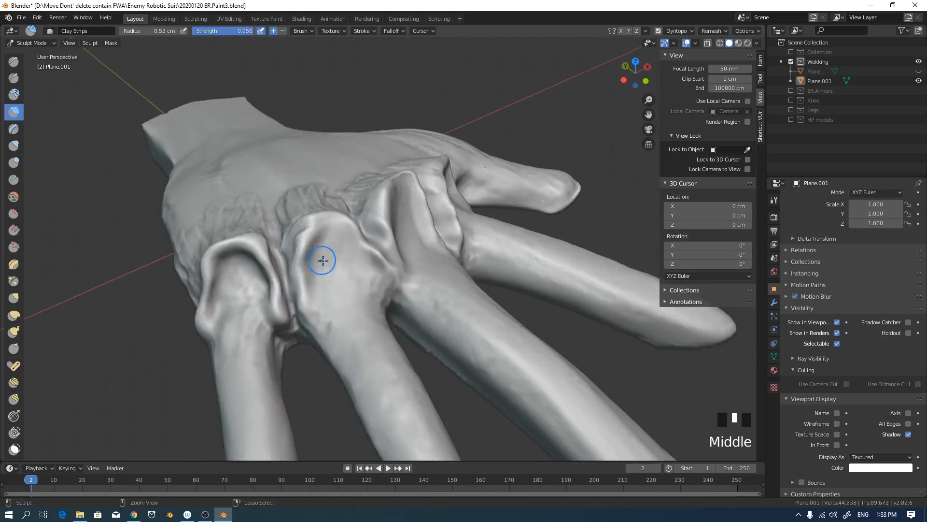
pyautogui.moveTo(320, 261)
pyautogui.keyDown('ctrl'); pyautogui.mouseDown()
pyautogui.moveTo(337, 261)
pyautogui.moveTo(341, 249)
pyautogui.mouseUp(); pyautogui.keyUp('ctrl')
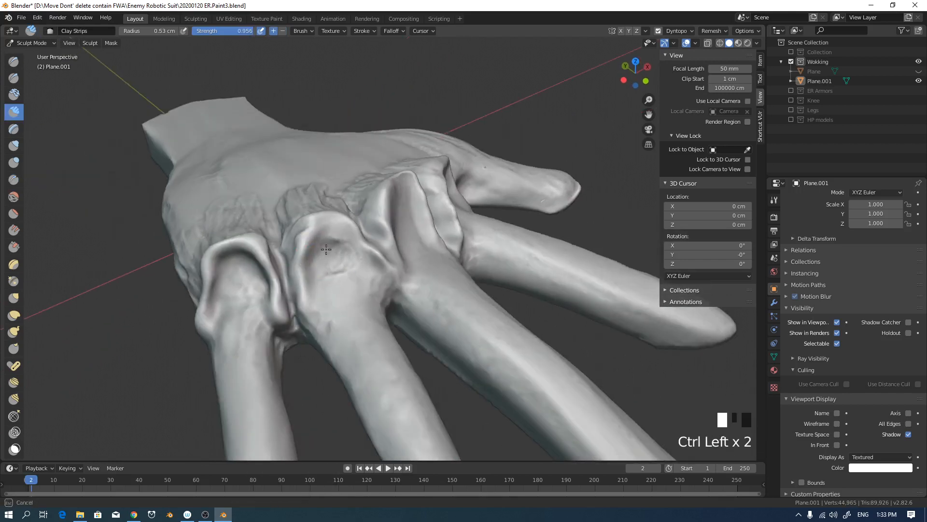
pyautogui.moveTo(343, 247); pyautogui.dragTo(317, 234, button='middle')
pyautogui.keyDown('ctrl'); pyautogui.moveTo(316, 233); pyautogui.dragTo(330, 243); pyautogui.keyUp('ctrl')
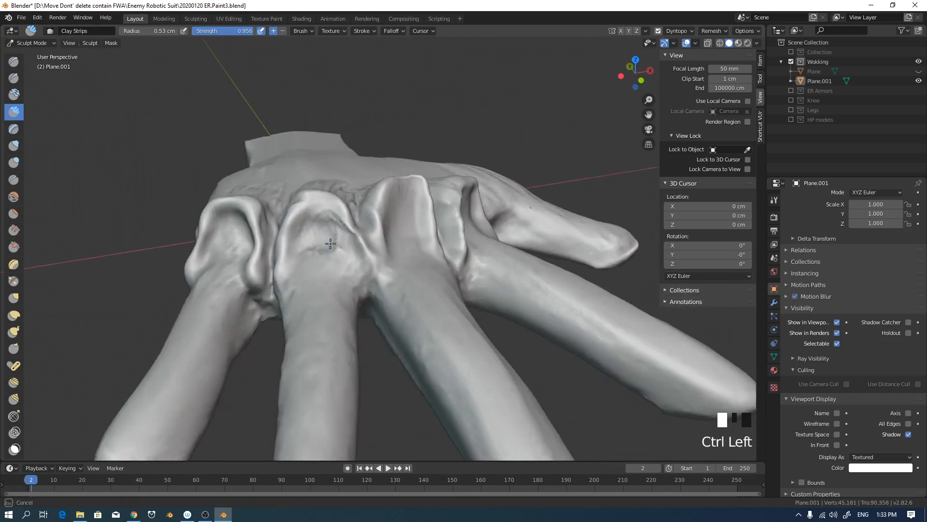
# Sharpen the ring finger ridge's edge facing the middle finger with an inverted Crease stroke.
pyautogui.moveTo(311, 241)
pyautogui.mouseDown(button='middle')
pyautogui.moveTo(319, 228)
pyautogui.moveTo(330, 239)
pyautogui.mouseUp(button='middle')
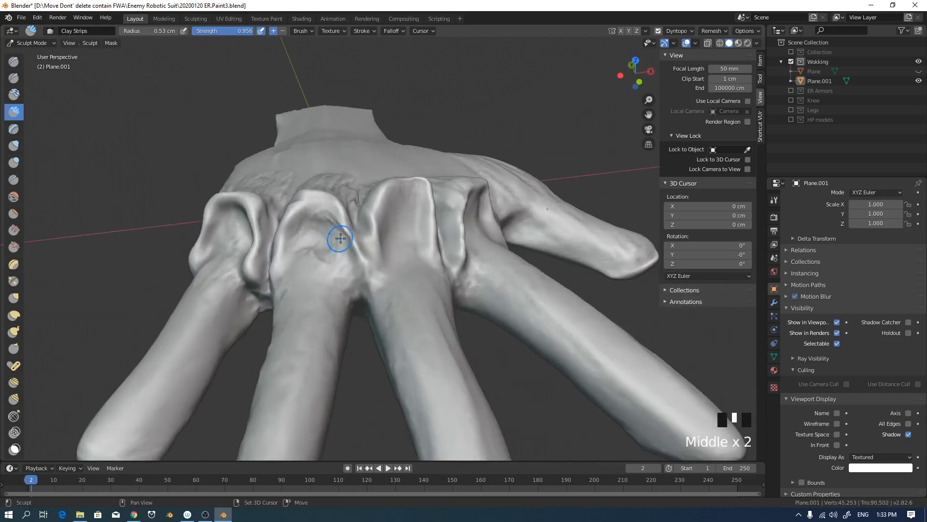
pyautogui.hotkey('shift', 'c')
pyautogui.moveTo(347, 245)
pyautogui.keyDown('ctrl'); pyautogui.mouseDown()
pyautogui.moveTo(340, 224)
pyautogui.moveTo(302, 201)
pyautogui.moveTo(343, 246)
pyautogui.mouseUp(); pyautogui.keyUp('ctrl')
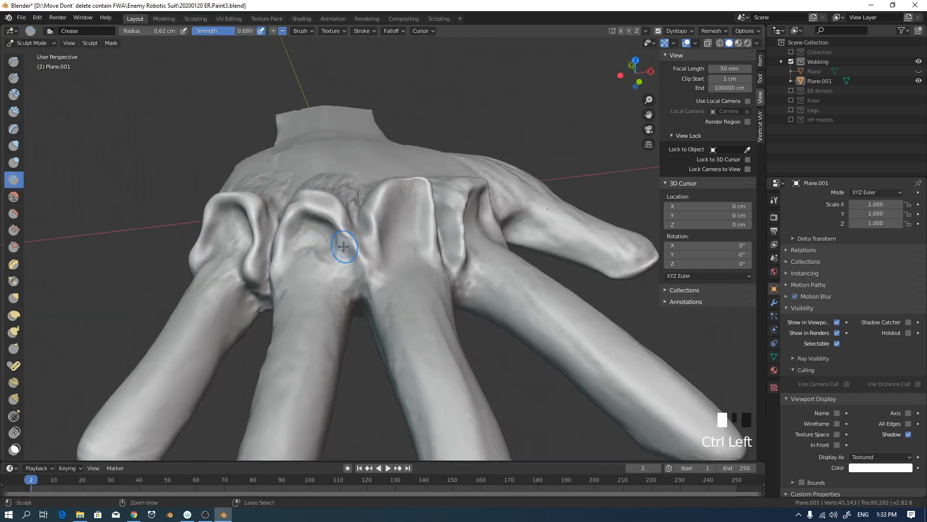
# Define the rim of the middle finger's knuckle ridge with inverted Crease strokes, and save the file.
pyautogui.moveTo(368, 218)
pyautogui.mouseDown(button='middle')
pyautogui.moveTo(372, 201)
pyautogui.moveTo(367, 247)
pyautogui.mouseUp(button='middle')
pyautogui.moveTo(367, 246)
pyautogui.keyDown('ctrl'); pyautogui.mouseDown()
pyautogui.moveTo(382, 193)
pyautogui.moveTo(402, 191)
pyautogui.moveTo(426, 205)
pyautogui.moveTo(427, 248)
pyautogui.mouseUp(); pyautogui.keyUp('ctrl')
pyautogui.keyDown('ctrl'); pyautogui.moveTo(428, 262); pyautogui.dragTo(424, 218); pyautogui.keyUp('ctrl')
pyautogui.moveTo(423, 216); pyautogui.dragTo(384, 212, button='middle')
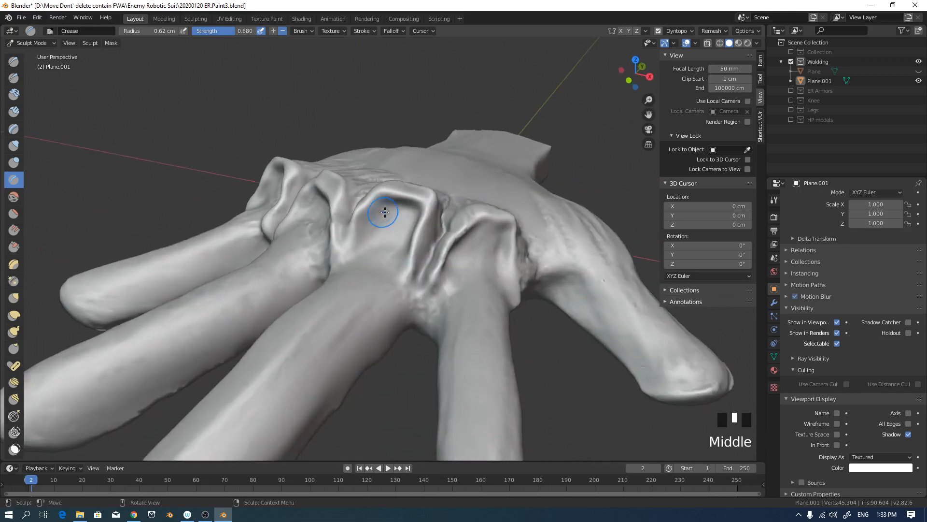
pyautogui.hotkey('ctrl', 's')
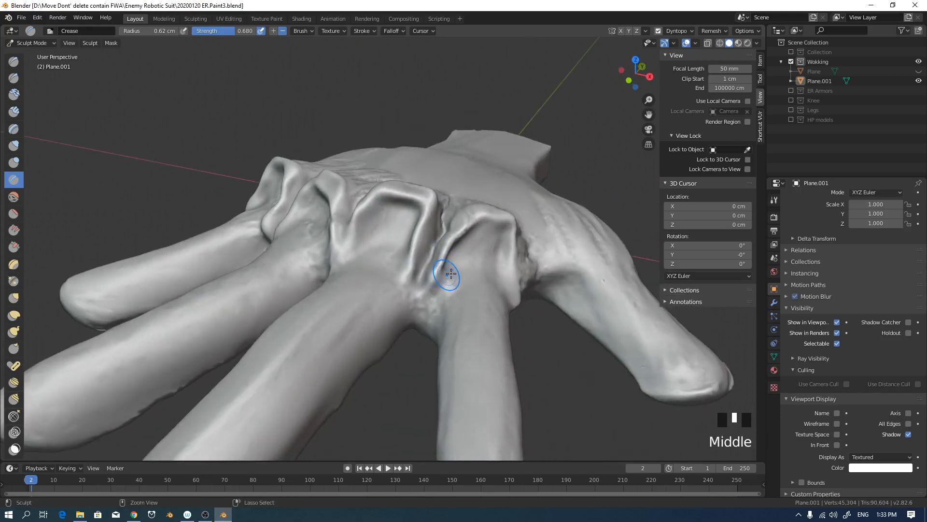
pyautogui.scroll(2, 489, 209)
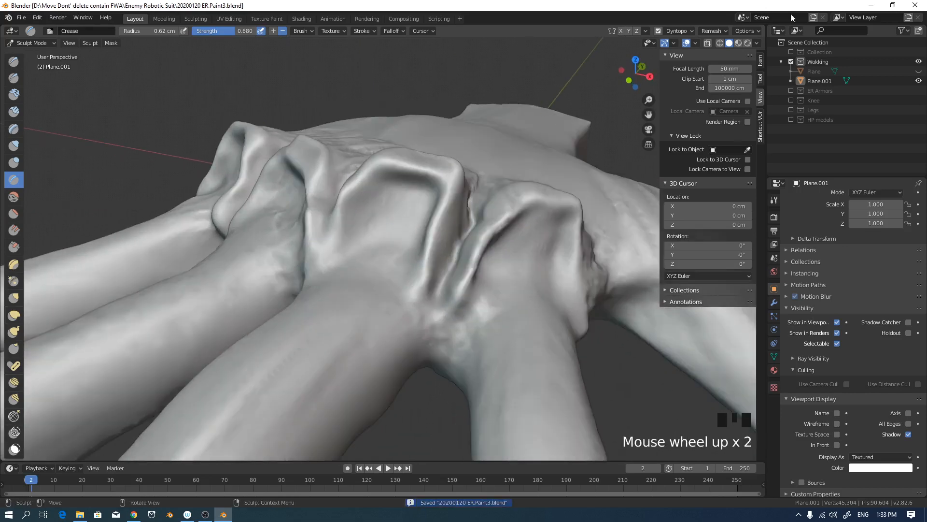